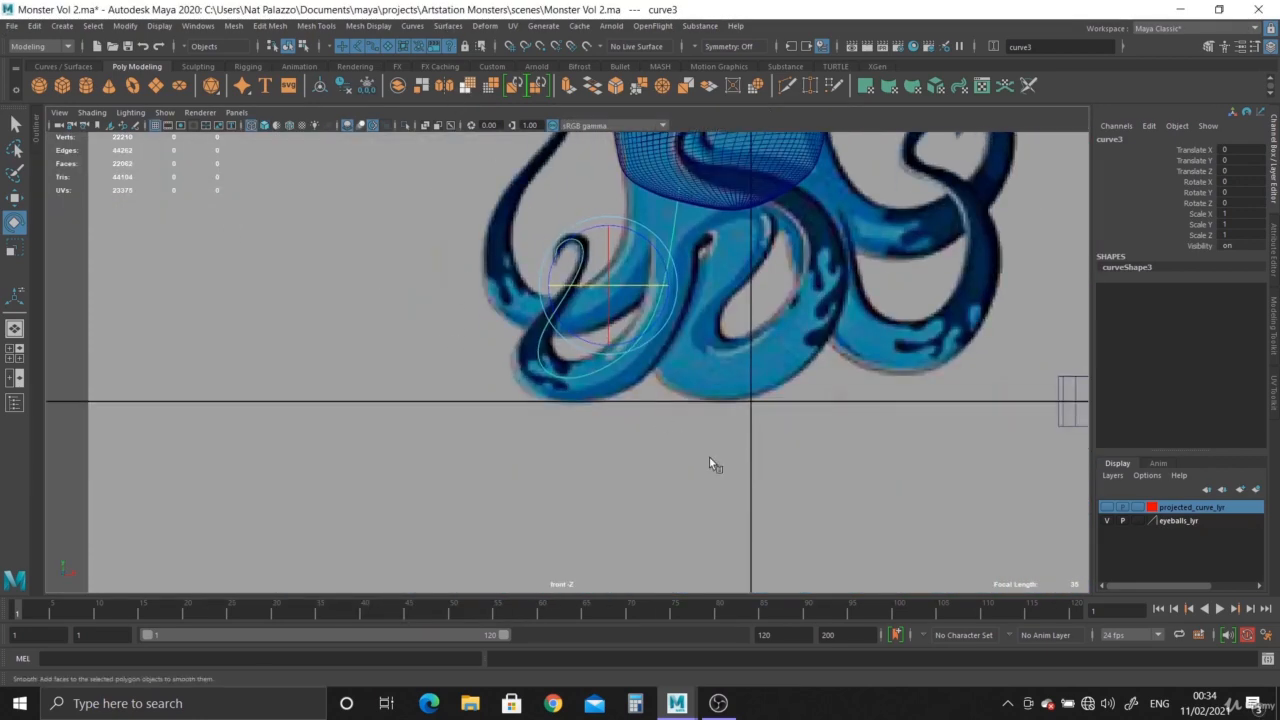
In the perspective view, duplicate the small cylinder and move the copy outward along the X axis as a spare.
{"action": "right_click_drag", "start_coordinate": [709, 457], "coordinate": [795, 431], "text": "alt"}
{"action": "middle_click_drag", "start_coordinate": [795, 431], "coordinate": [796, 512], "text": "alt"}
{"action": "right_click_drag", "start_coordinate": [745, 375], "coordinate": [771, 361], "text": "alt"}
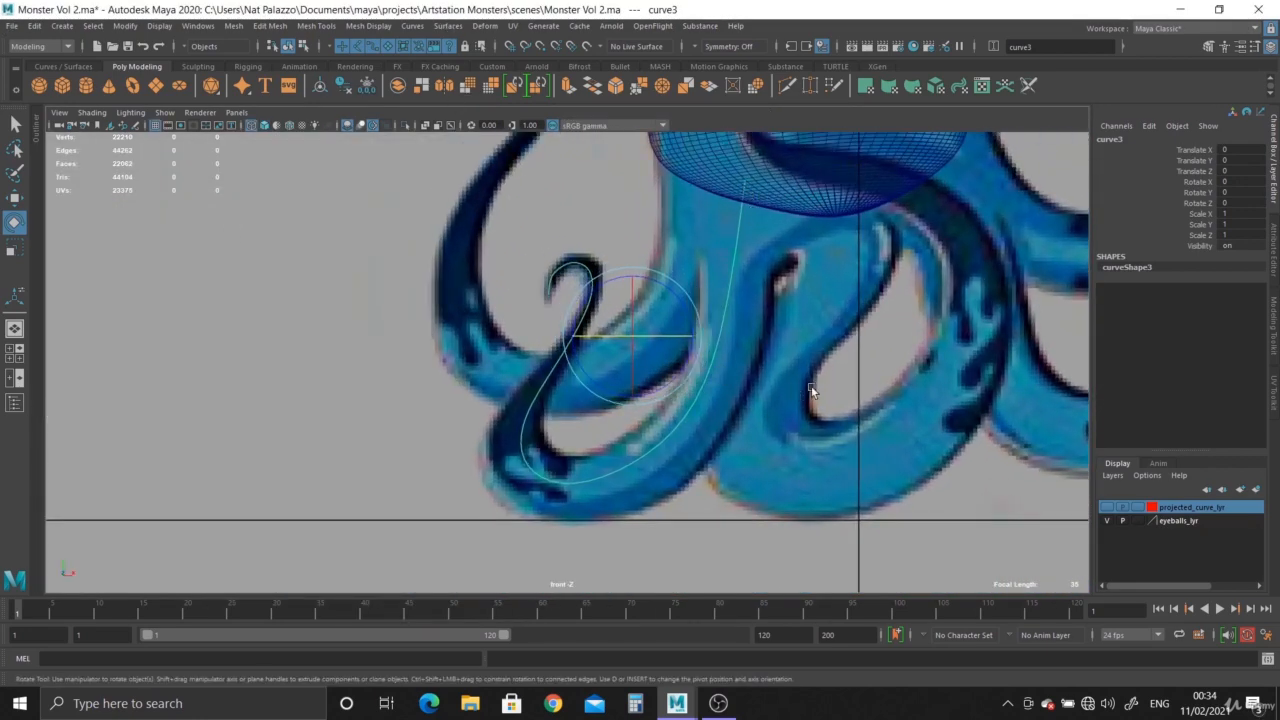
{"action": "key", "text": "space"}
{"action": "key", "text": "space"}
{"action": "left_click", "coordinate": [892, 460]}
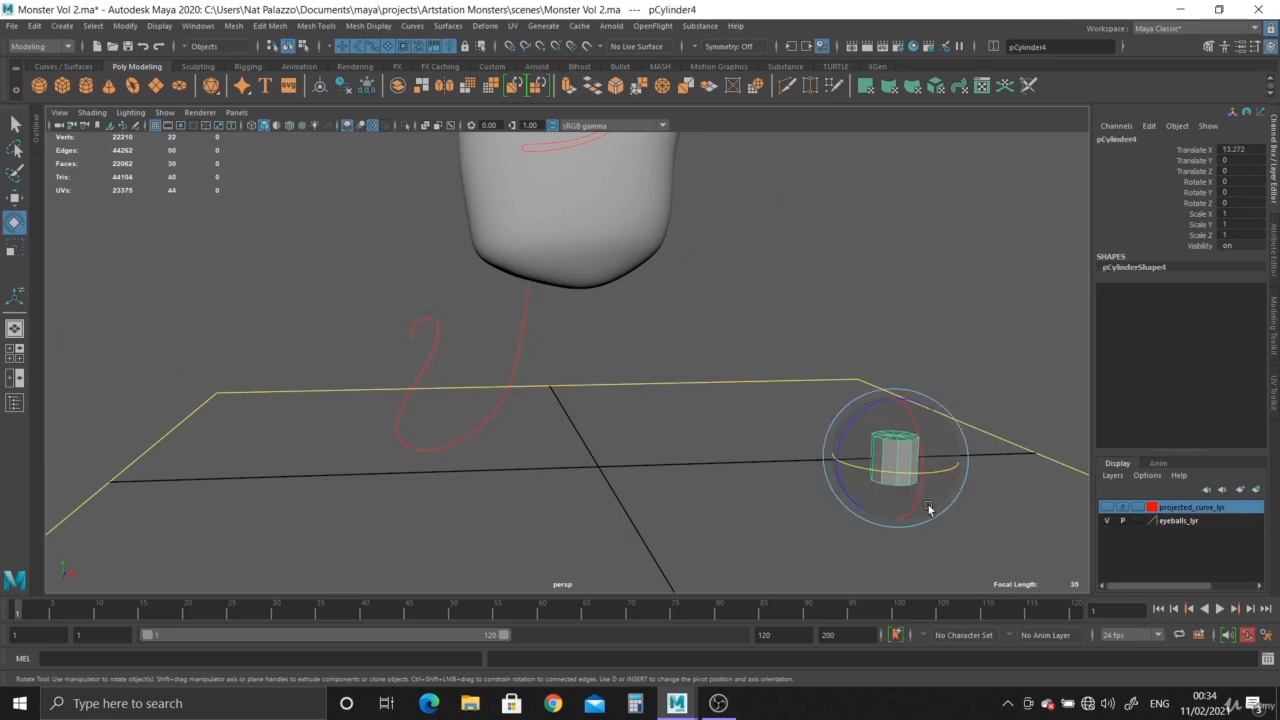
{"action": "key", "text": "ctrl+d"}
{"action": "key", "text": "w"}
{"action": "left_click_drag", "start_coordinate": [944, 460], "coordinate": [1042, 452]}
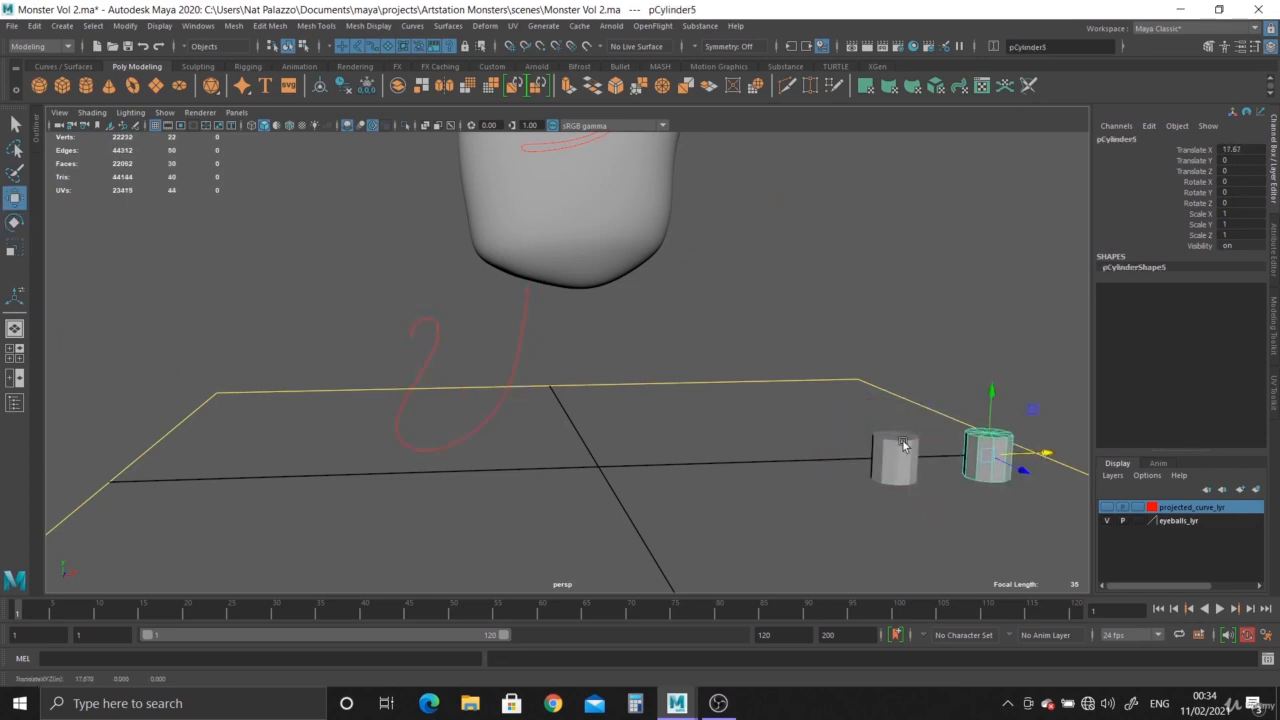
Move the original cylinder beside the tentacle curve, to about X 0.72, Y 3.61, Z -0.43.
{"action": "left_click", "coordinate": [902, 442]}
{"action": "left_click_drag", "start_coordinate": [953, 459], "coordinate": [608, 392]}
{"action": "left_click_drag", "start_coordinate": [622, 450], "coordinate": [631, 417], "text": "alt"}
{"action": "right_click_drag", "start_coordinate": [631, 417], "coordinate": [771, 529], "text": "alt"}
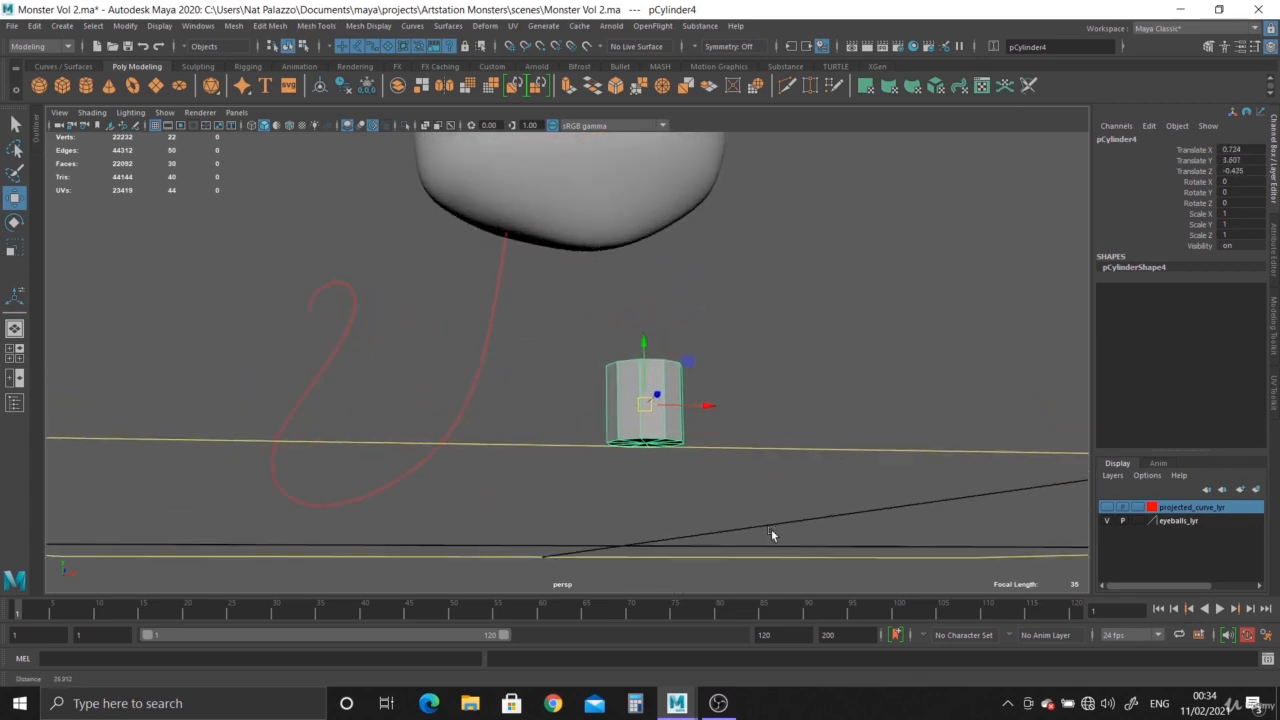
Snap the cylinder's pivot to the centre vertex of its bottom cap.
{"action": "left_click_drag", "start_coordinate": [771, 529], "coordinate": [769, 477], "text": "alt"}
{"action": "middle_click_drag", "start_coordinate": [769, 477], "coordinate": [764, 384], "text": "alt"}
{"action": "right_click_drag", "start_coordinate": [764, 384], "coordinate": [846, 486], "text": "alt"}
{"action": "key", "text": "d"}
{"action": "key", "text": "v"}
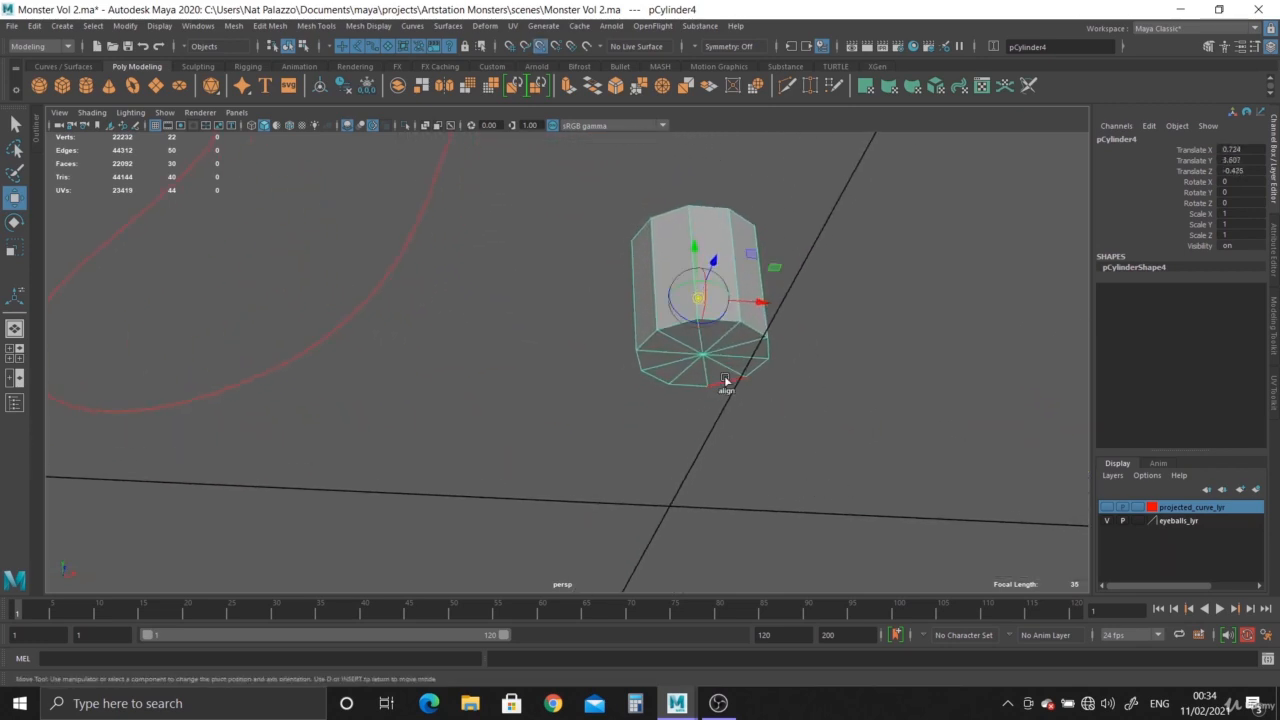
{"action": "left_click", "coordinate": [704, 360]}
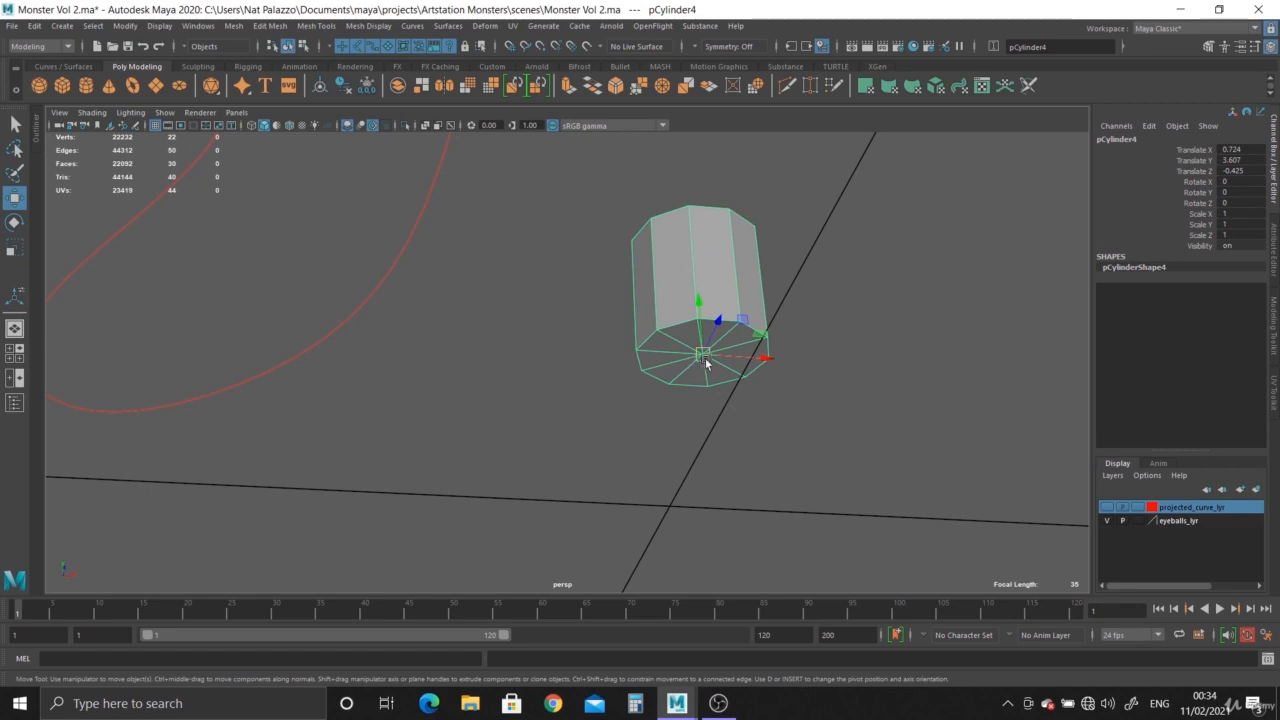
Snap the cylinder onto the tentacle curve and slide it up to the curve's upper end, at X -2.851, Y 9.58.
{"action": "left_click_drag", "start_coordinate": [748, 430], "coordinate": [745, 470], "text": "alt"}
{"action": "right_click_drag", "start_coordinate": [745, 470], "coordinate": [594, 371], "text": "alt"}
{"action": "left_click_drag", "start_coordinate": [594, 371], "coordinate": [600, 385], "text": "alt"}
{"action": "middle_click_drag", "start_coordinate": [600, 385], "coordinate": [614, 440], "text": "alt"}
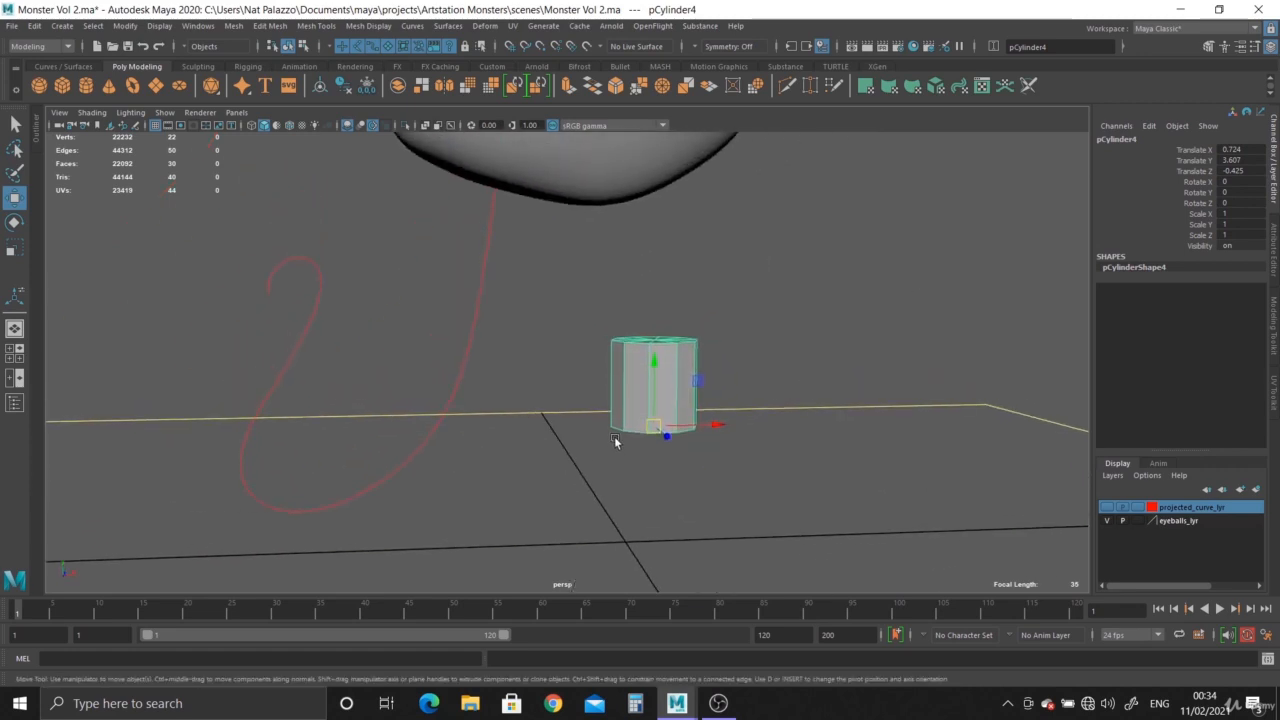
{"action": "key", "text": "c"}
{"action": "middle_click_drag", "start_coordinate": [468, 363], "coordinate": [478, 342]}
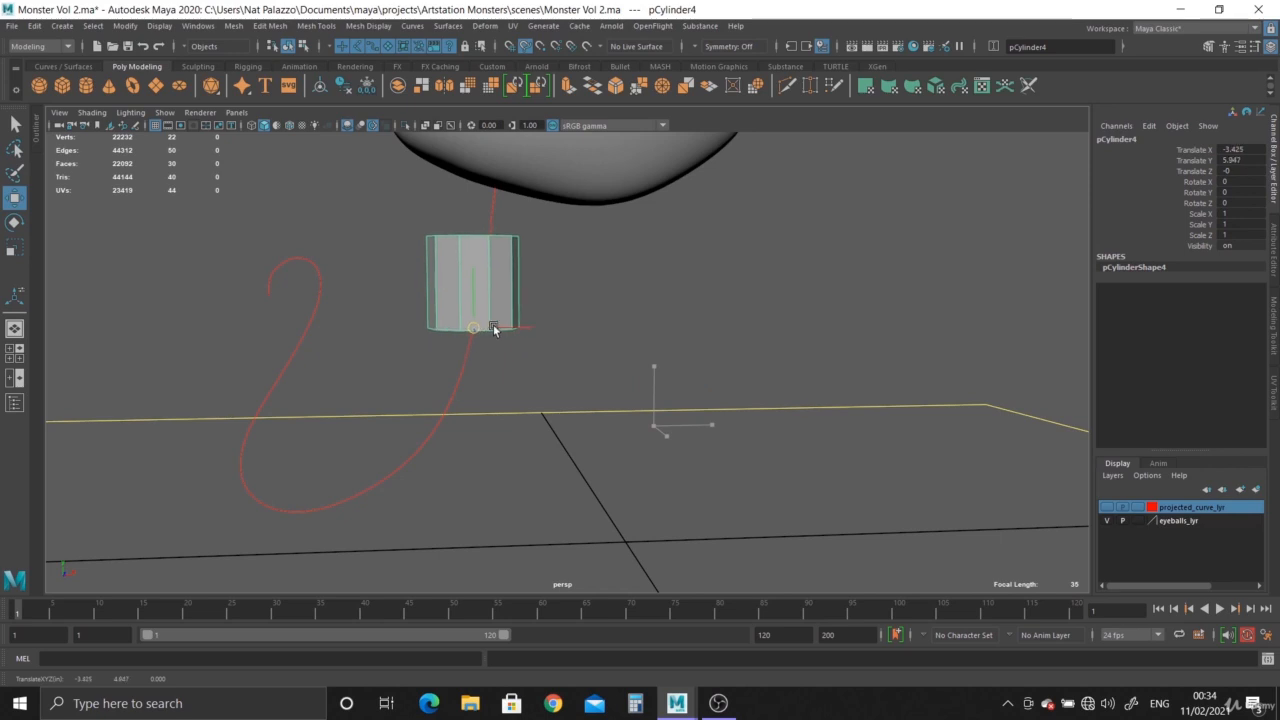
{"action": "middle_click_drag", "start_coordinate": [478, 342], "coordinate": [583, 60]}
Examine the cylinder's placement and the curve against the octopus reference image in the front view.
{"action": "key", "text": "space"}
{"action": "key", "text": "space"}
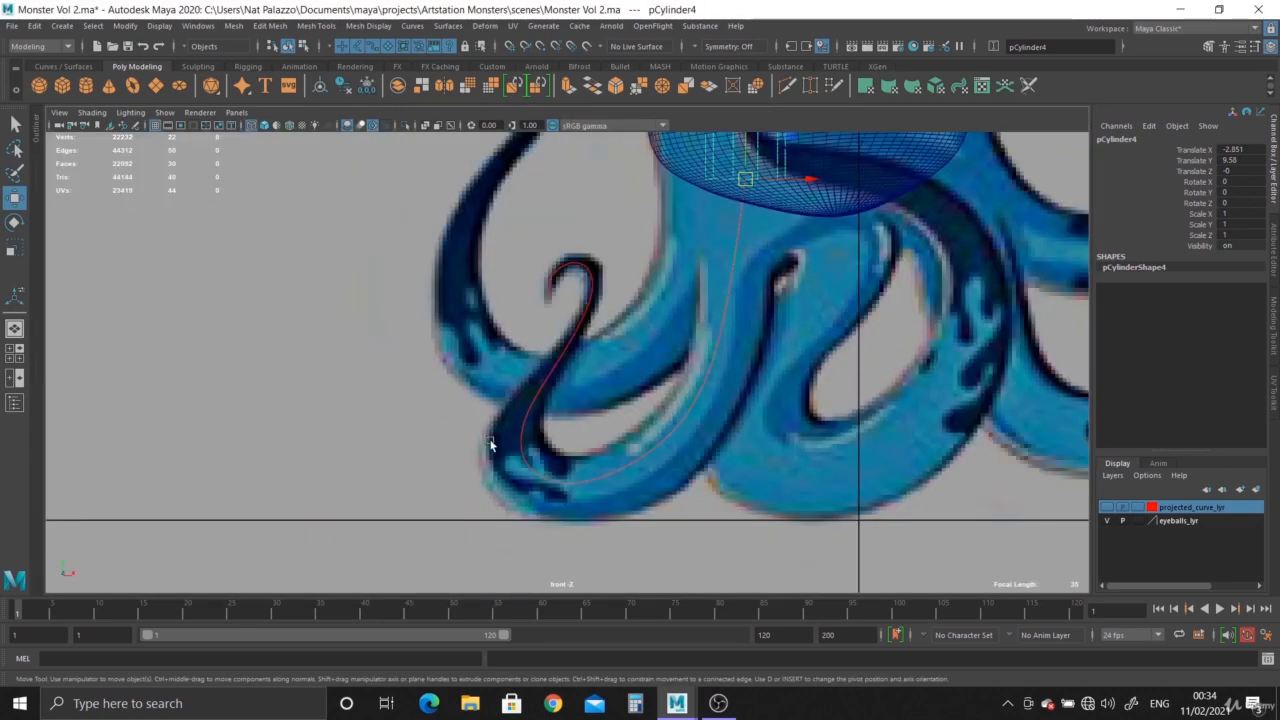
{"action": "scroll", "coordinate": [619, 547], "scroll_direction": "up", "scroll_amount": 6}
{"action": "scroll", "coordinate": [694, 323], "scroll_direction": "down", "scroll_amount": 3}
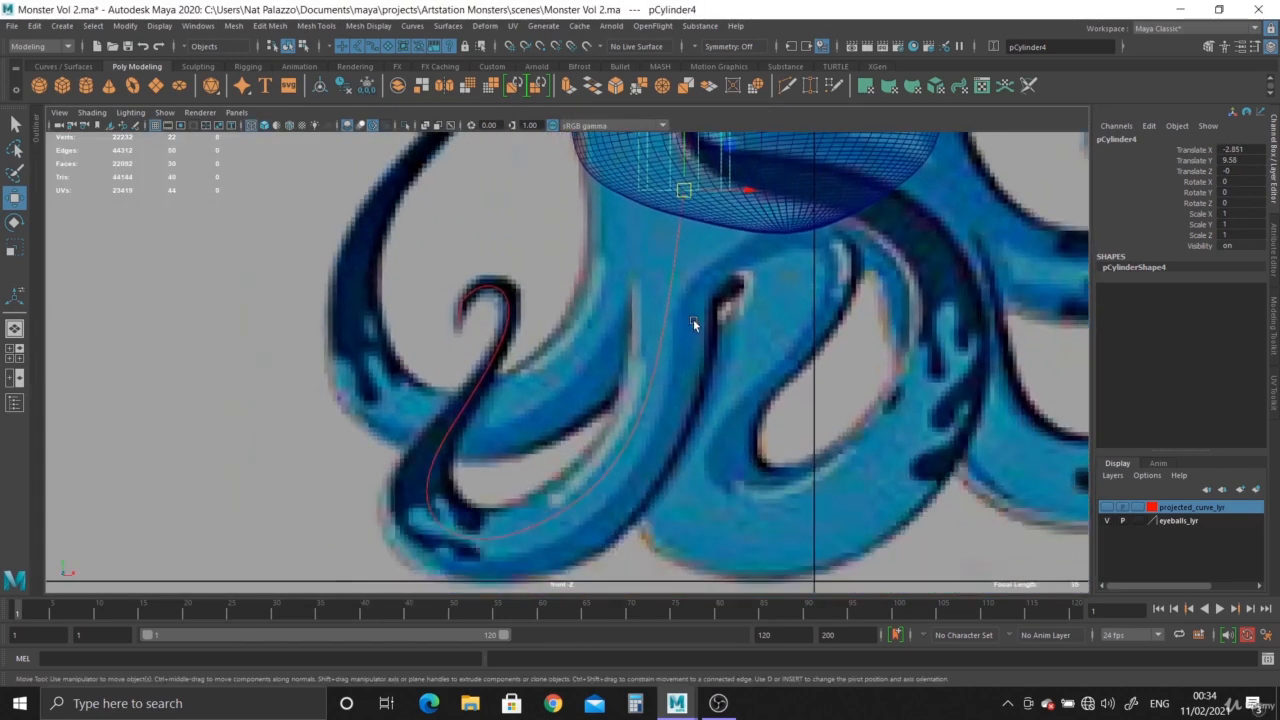
{"action": "scroll", "coordinate": [682, 415], "scroll_direction": "up", "scroll_amount": 3}
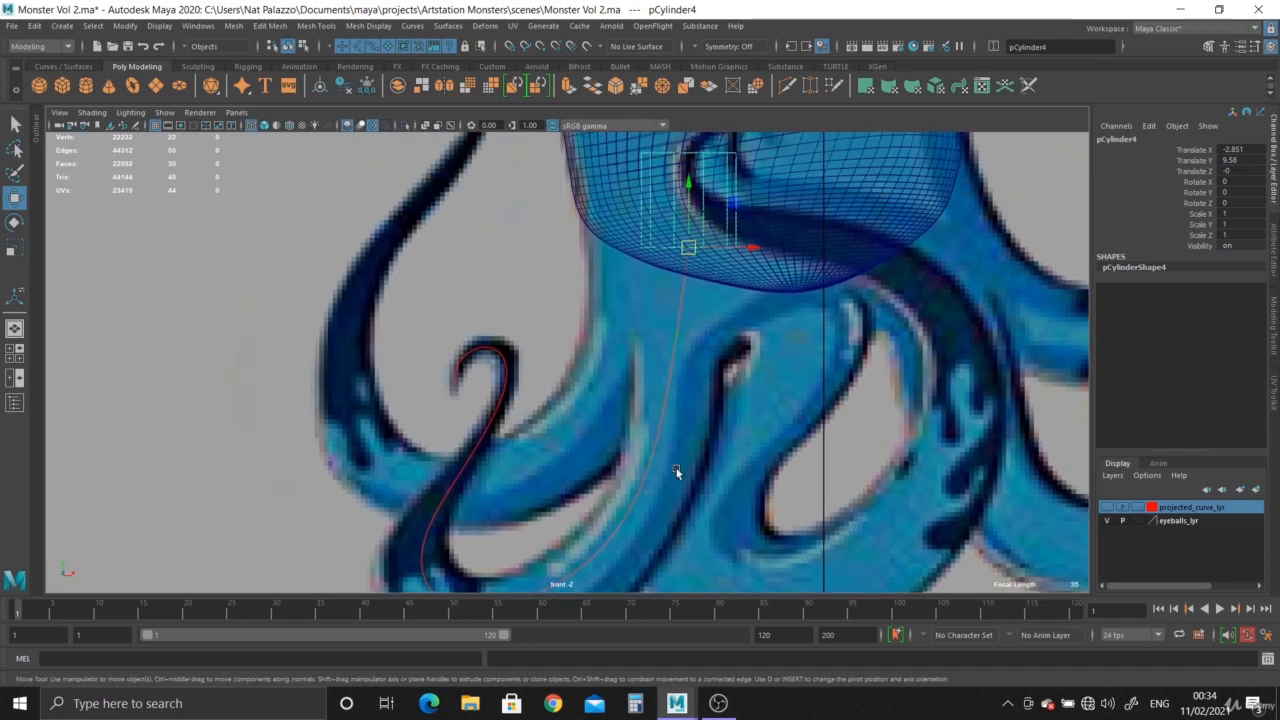
{"action": "middle_click_drag", "start_coordinate": [676, 470], "coordinate": [676, 388], "text": "alt"}
{"action": "key", "text": "space"}
{"action": "key", "text": "space"}
{"action": "middle_click_drag", "start_coordinate": [709, 297], "coordinate": [708, 414], "text": "alt"}
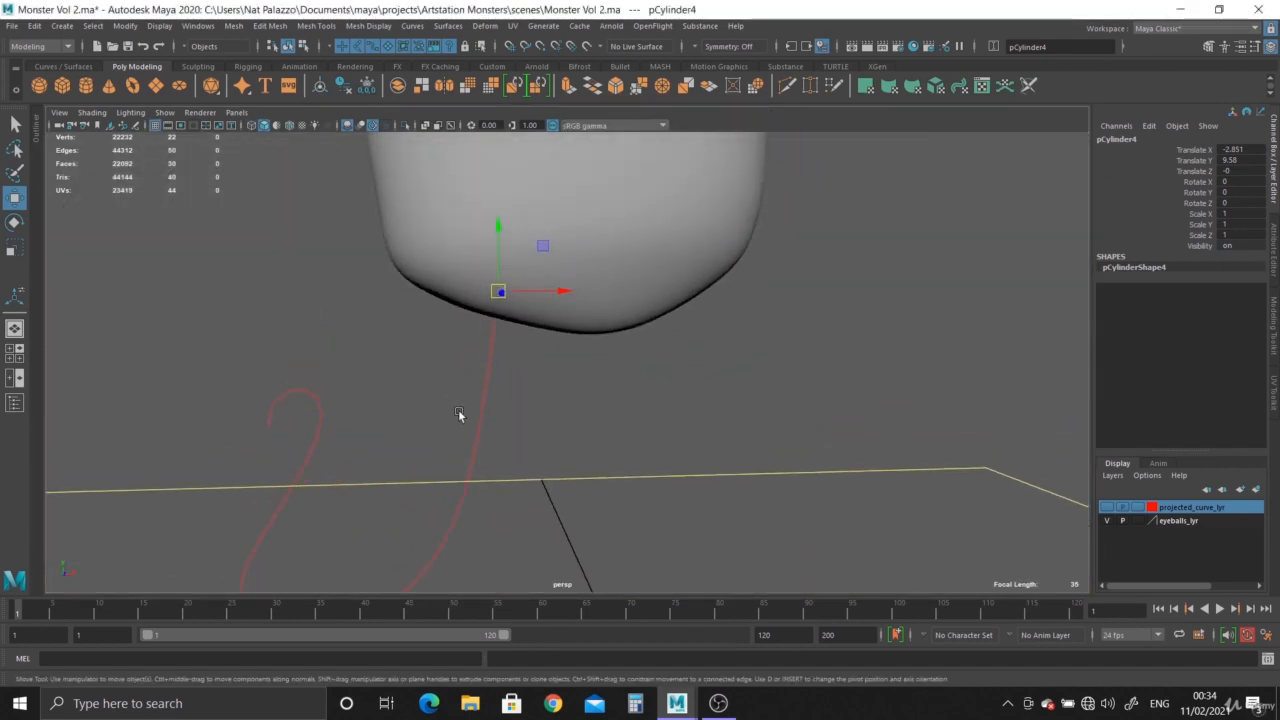
Add the tentacle curve to the cylinder selection and isolate both in the perspective view.
{"action": "left_click", "coordinate": [460, 414]}
{"action": "left_click", "coordinate": [405, 125]}
{"action": "left_click_drag", "start_coordinate": [594, 393], "coordinate": [575, 381], "text": "alt"}
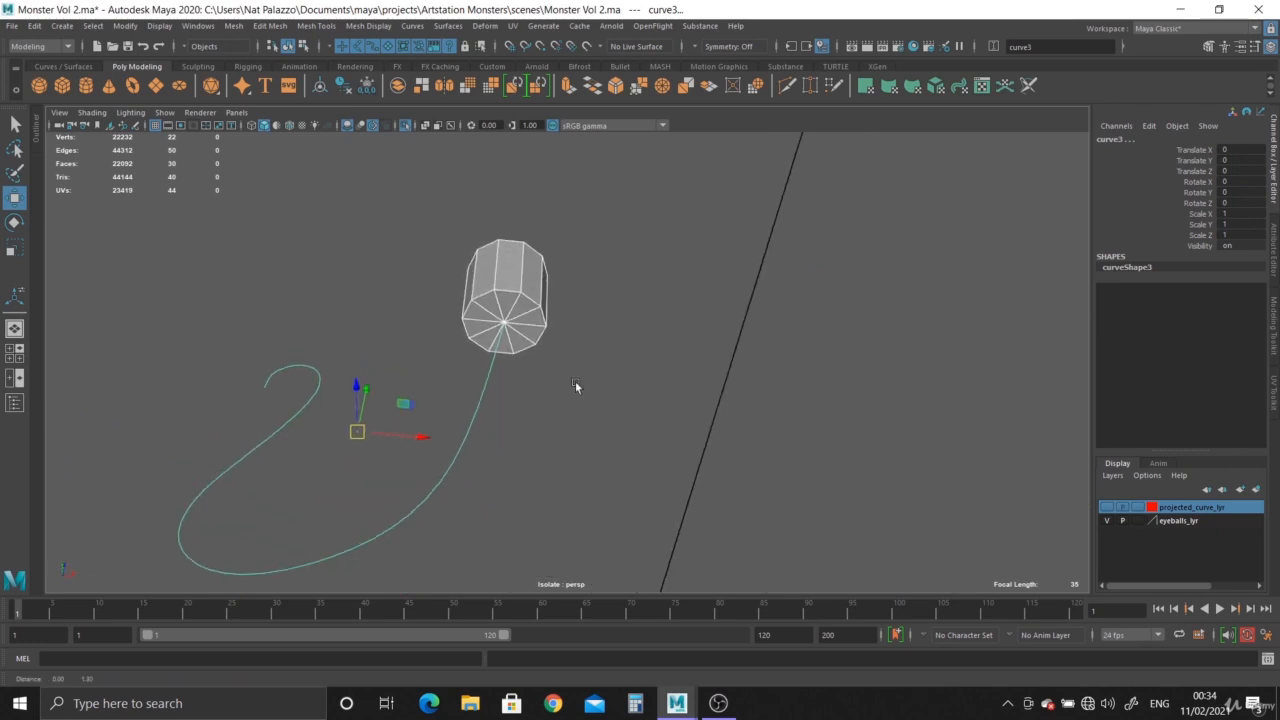
{"action": "middle_click_drag", "start_coordinate": [575, 385], "coordinate": [586, 417], "text": "alt"}
Switch the cylinder to face mode and select only its bottom cap faces.
{"action": "scroll", "coordinate": [588, 414], "scroll_direction": "up", "scroll_amount": 5}
{"action": "left_click", "coordinate": [621, 264]}
{"action": "right_click_drag", "start_coordinate": [616, 254], "coordinate": [615, 291]}
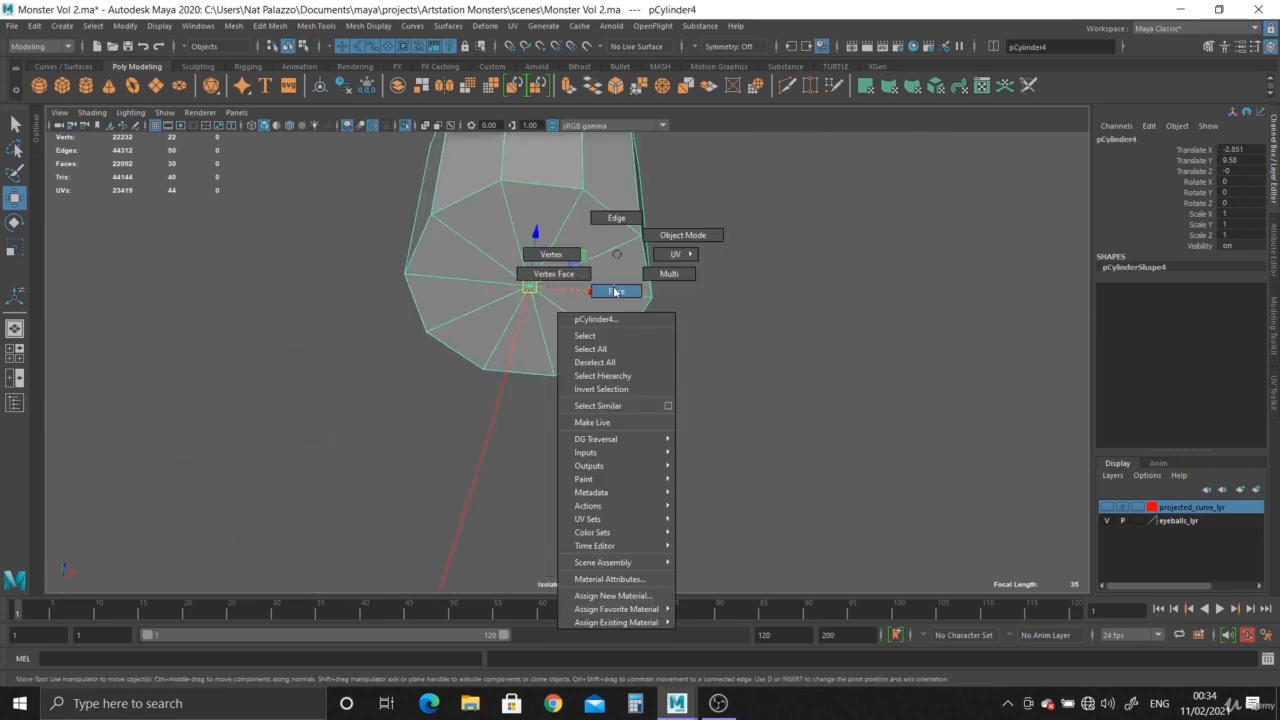
{"action": "left_click_drag", "start_coordinate": [740, 491], "coordinate": [608, 447], "text": "alt"}
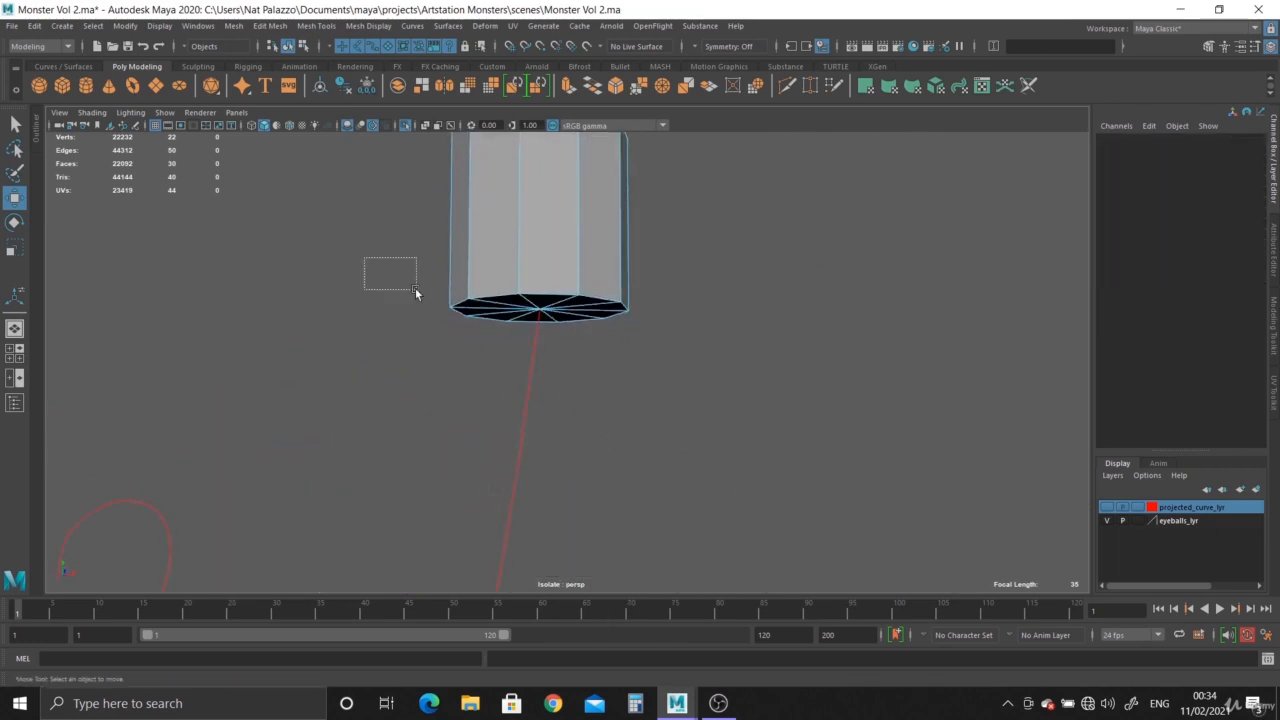
{"action": "left_click_drag", "start_coordinate": [415, 290], "coordinate": [545, 479]}
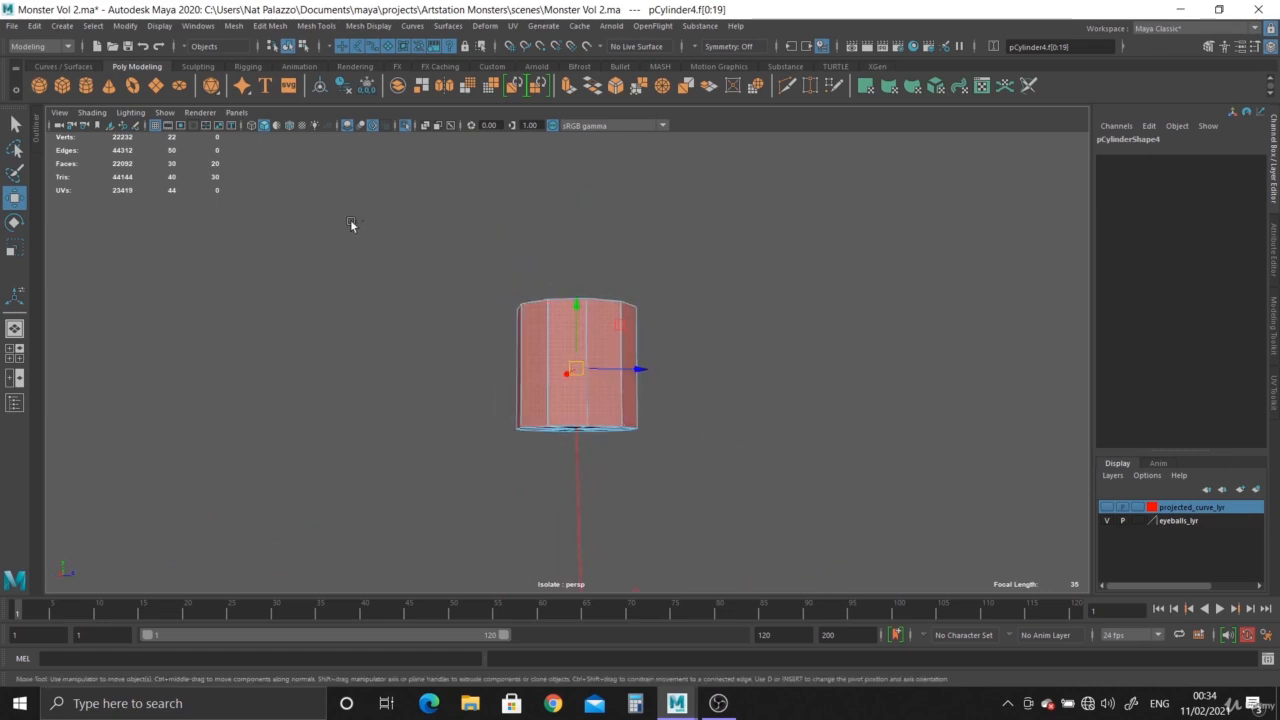
{"action": "left_click_drag", "start_coordinate": [350, 224], "coordinate": [961, 349]}
Try to extrude the bottom cap faces along the tentacle curve with 14 divisions.
{"action": "left_click_drag", "start_coordinate": [804, 357], "coordinate": [602, 397], "text": "alt"}
{"action": "left_click_drag", "start_coordinate": [737, 477], "coordinate": [560, 391], "text": "alt"}
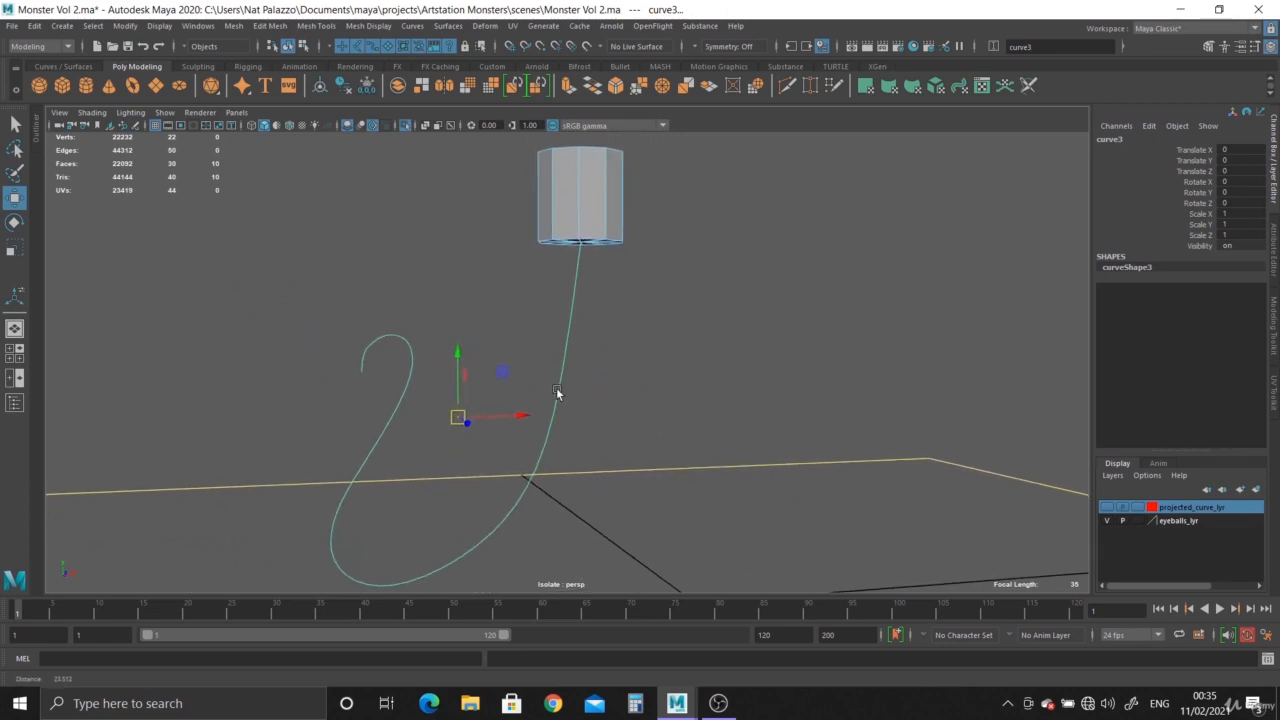
{"action": "left_click", "coordinate": [568, 86]}
{"action": "left_click_drag", "start_coordinate": [867, 376], "coordinate": [924, 386]}
{"action": "scroll", "coordinate": [561, 528], "scroll_direction": "down", "scroll_amount": 2}
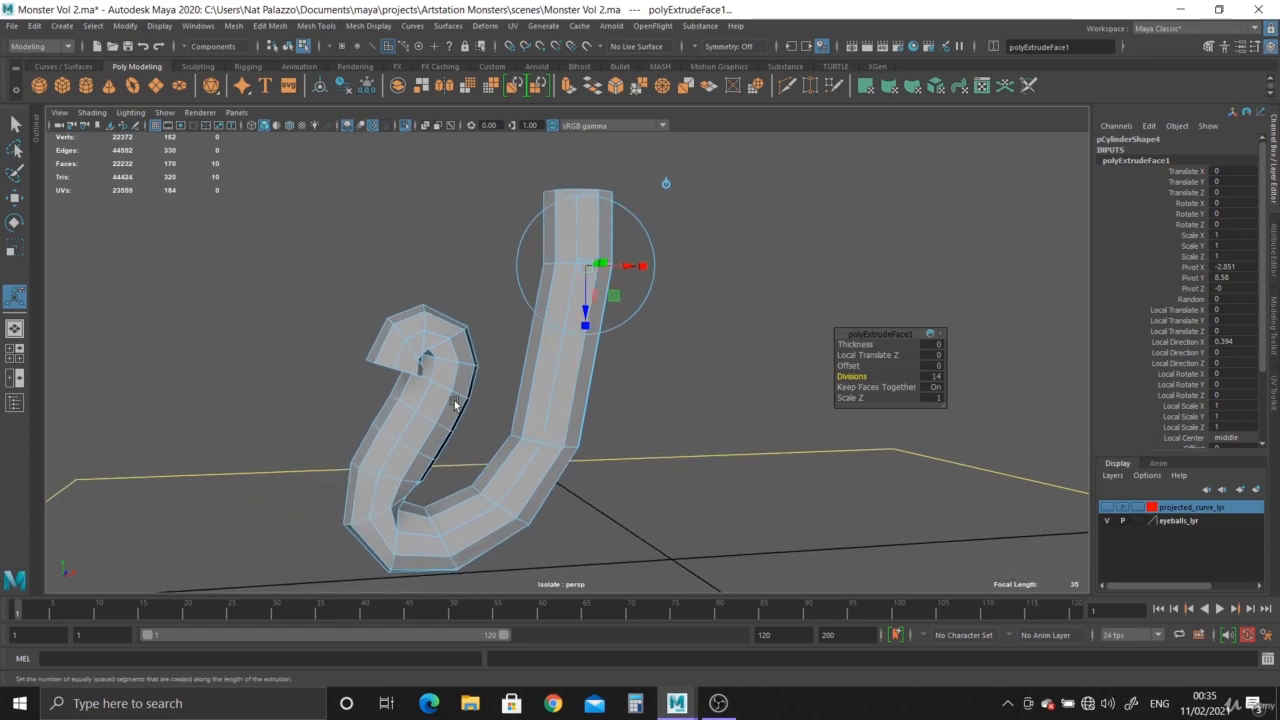
{"action": "key", "text": "ctrl+z"}
{"action": "key", "text": "ctrl+z"}
{"action": "key", "text": "ctrl+z"}
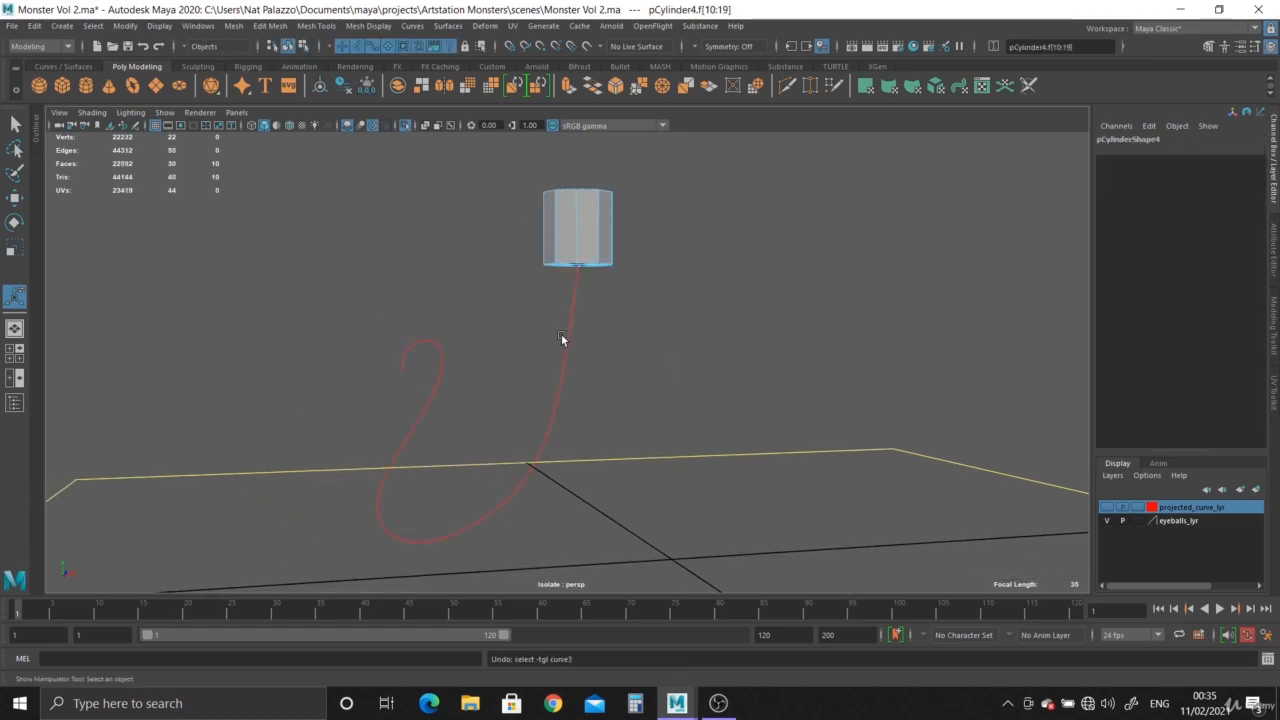
Rebuild the tentacle curve as a uniform cubic curve with 15 spans, keeping its ends.
{"action": "left_click", "coordinate": [563, 336]}
{"action": "left_click", "coordinate": [1275, 252]}
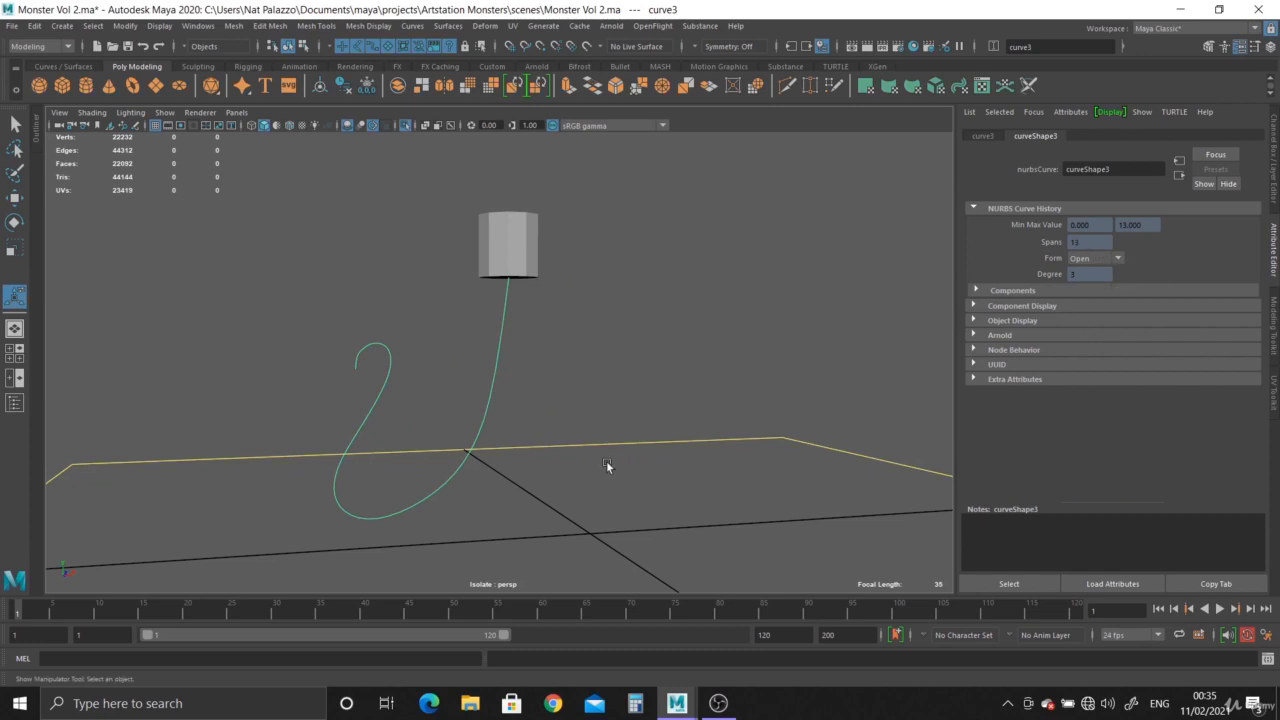
{"action": "middle_click_drag", "start_coordinate": [606, 465], "coordinate": [648, 462], "text": "alt"}
{"action": "scroll", "coordinate": [634, 430], "scroll_direction": "up", "scroll_amount": 2}
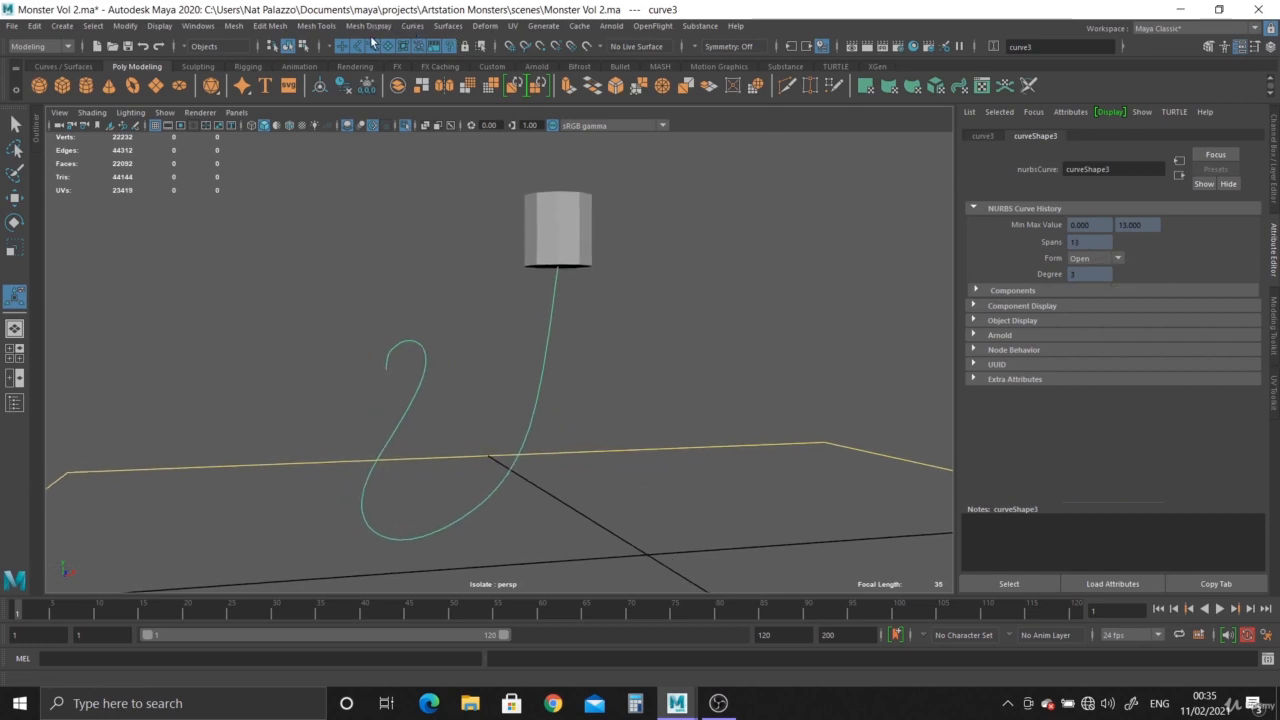
{"action": "left_click", "coordinate": [413, 26]}
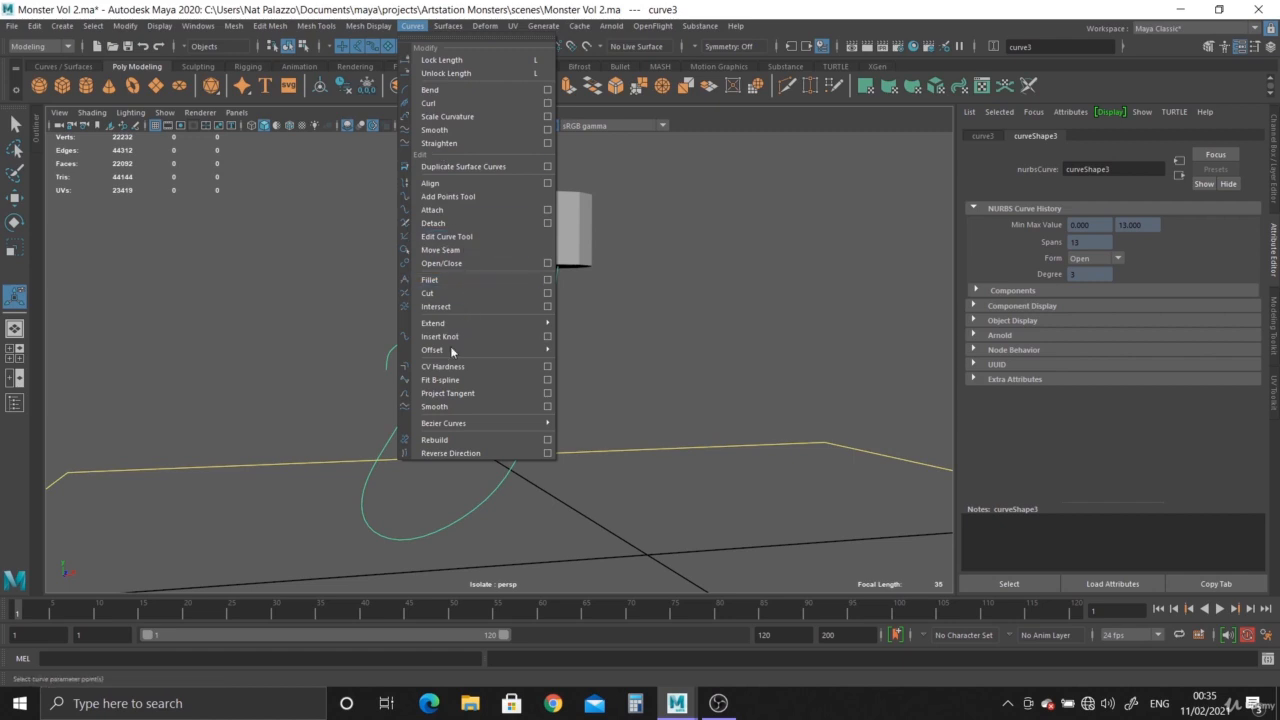
{"action": "left_click", "coordinate": [548, 443]}
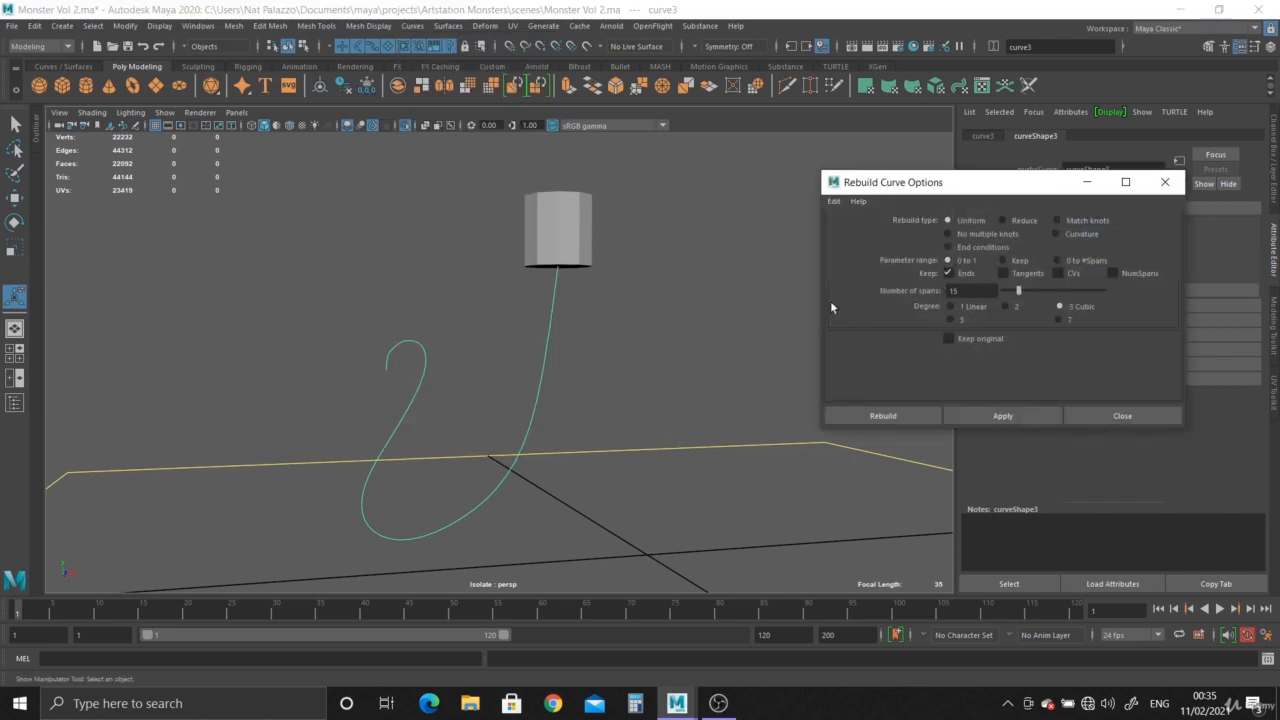
{"action": "left_click", "coordinate": [890, 415]}
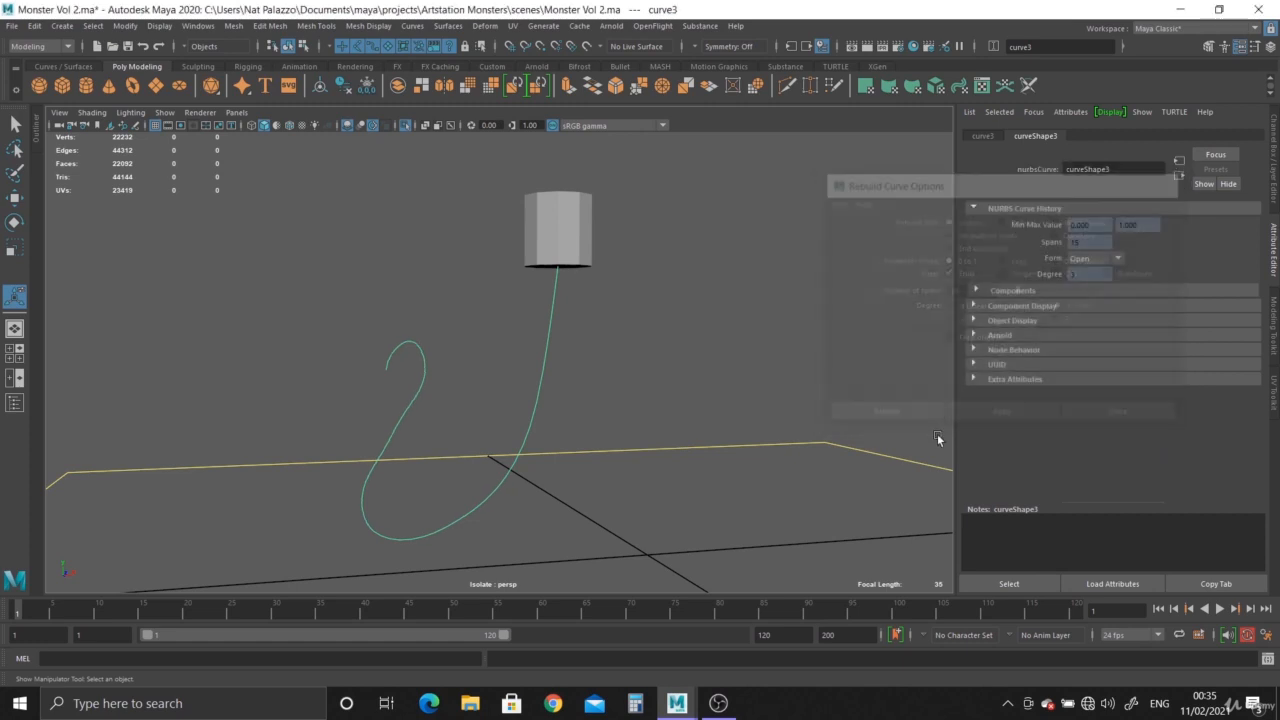
In the front view, adjust the curve's control vertices around the curled tip to follow the tentacle reference.
{"action": "scroll", "coordinate": [501, 372], "scroll_direction": "up", "scroll_amount": 3}
{"action": "right_click_drag", "start_coordinate": [549, 279], "coordinate": [555, 236]}
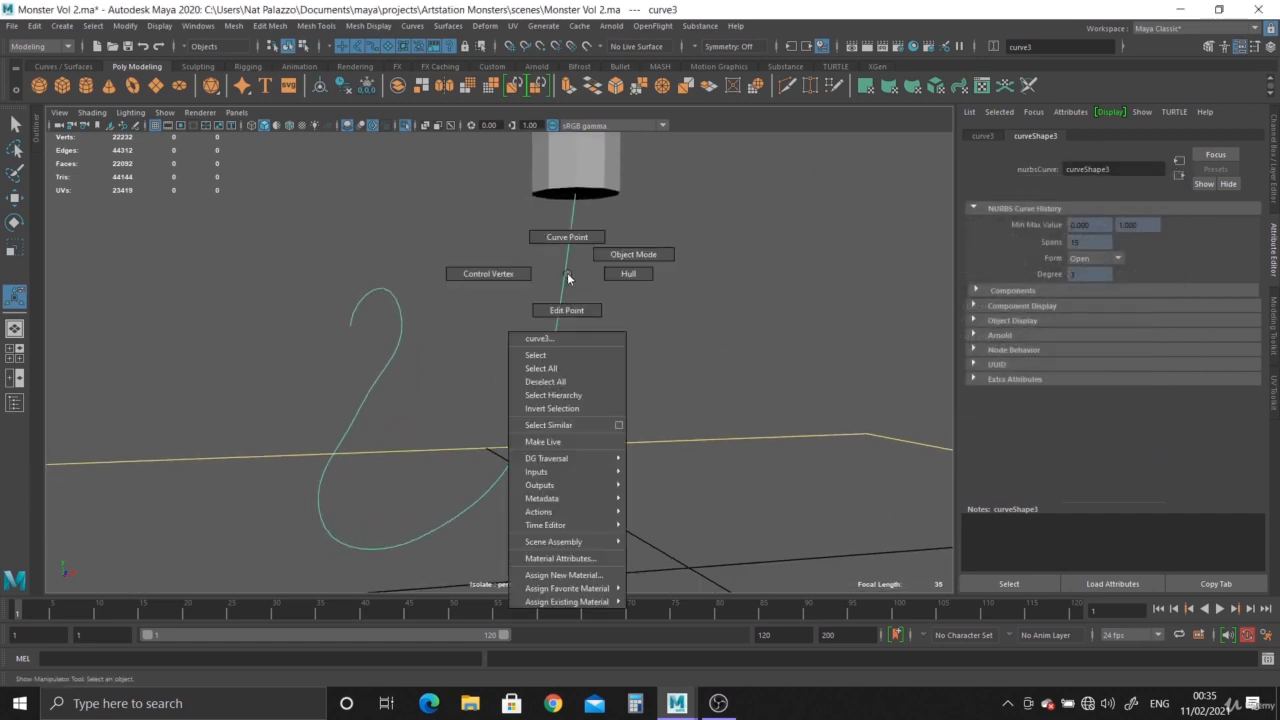
{"action": "key", "text": "space"}
{"action": "key", "text": "space"}
{"action": "right_click_drag", "start_coordinate": [374, 458], "coordinate": [560, 414], "text": "alt"}
{"action": "left_click", "coordinate": [381, 305]}
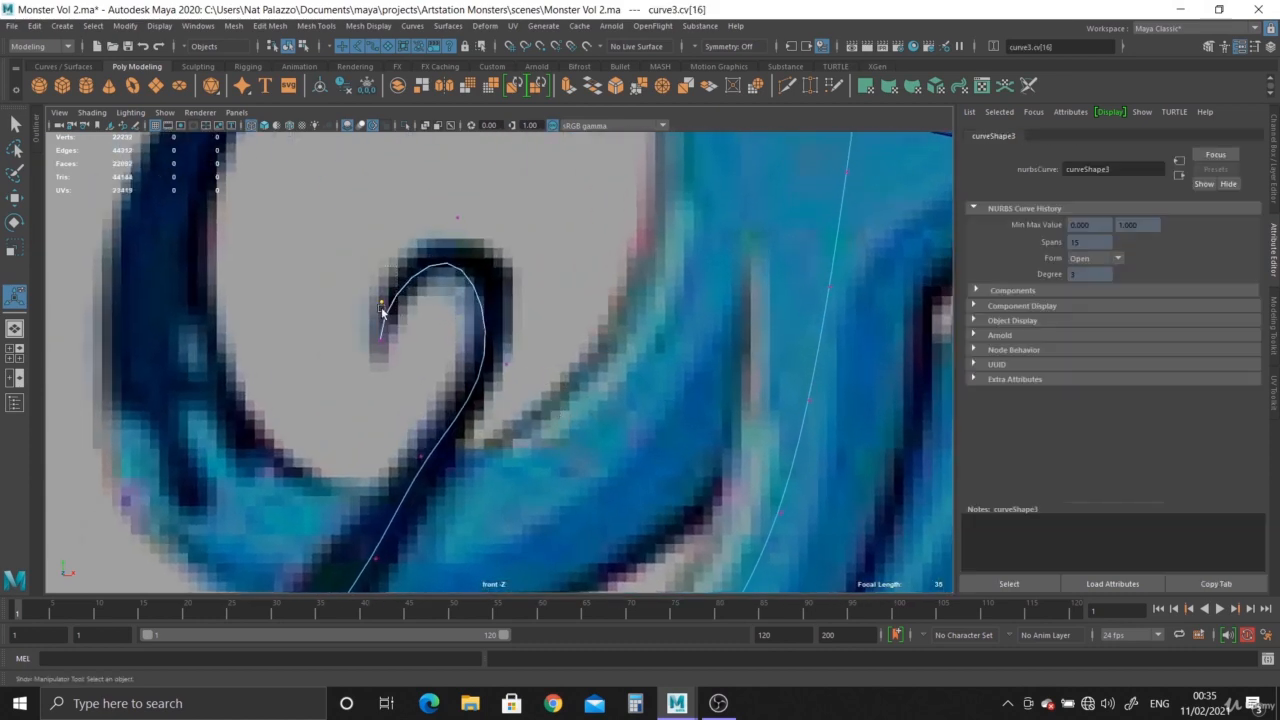
{"action": "key", "text": "w"}
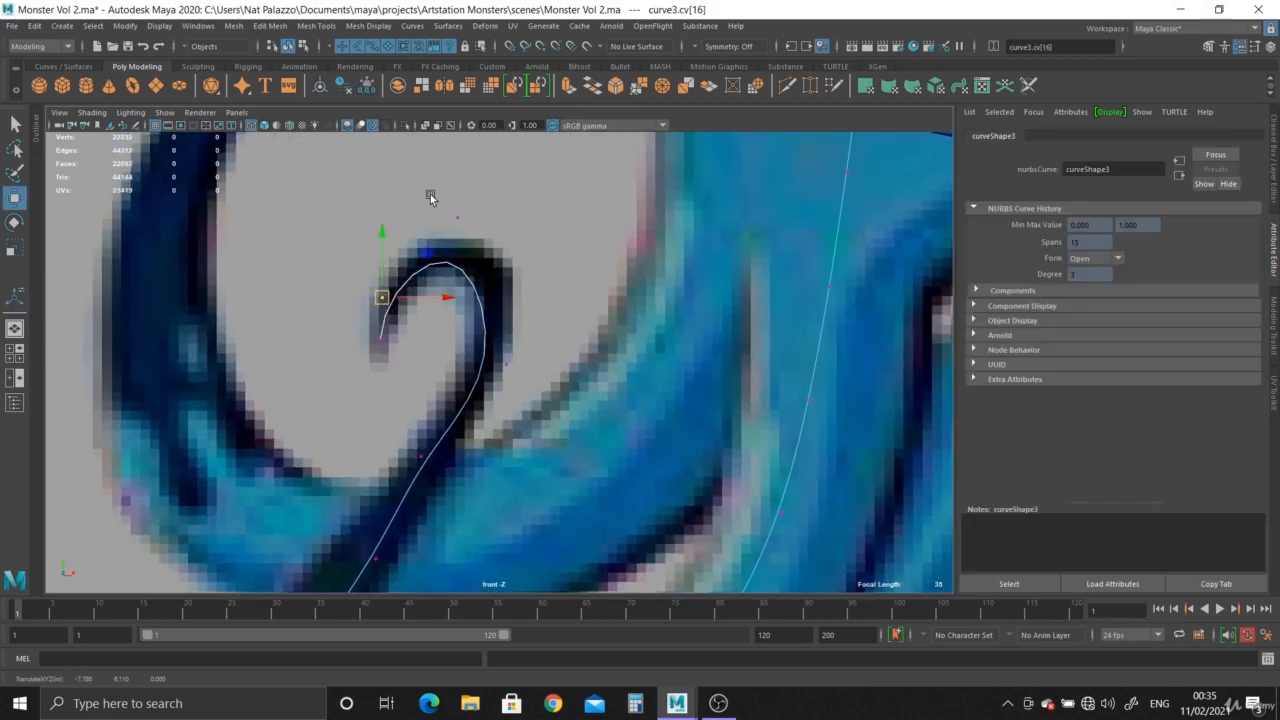
{"action": "mouse_move", "coordinate": [432, 197]}
{"action": "left_mouse_down"}
{"action": "mouse_move", "coordinate": [464, 224]}
{"action": "mouse_move", "coordinate": [451, 206]}
{"action": "left_mouse_up"}
{"action": "left_click_drag", "start_coordinate": [475, 337], "coordinate": [533, 341]}
{"action": "middle_click_drag", "start_coordinate": [532, 337], "coordinate": [580, 250], "text": "alt"}
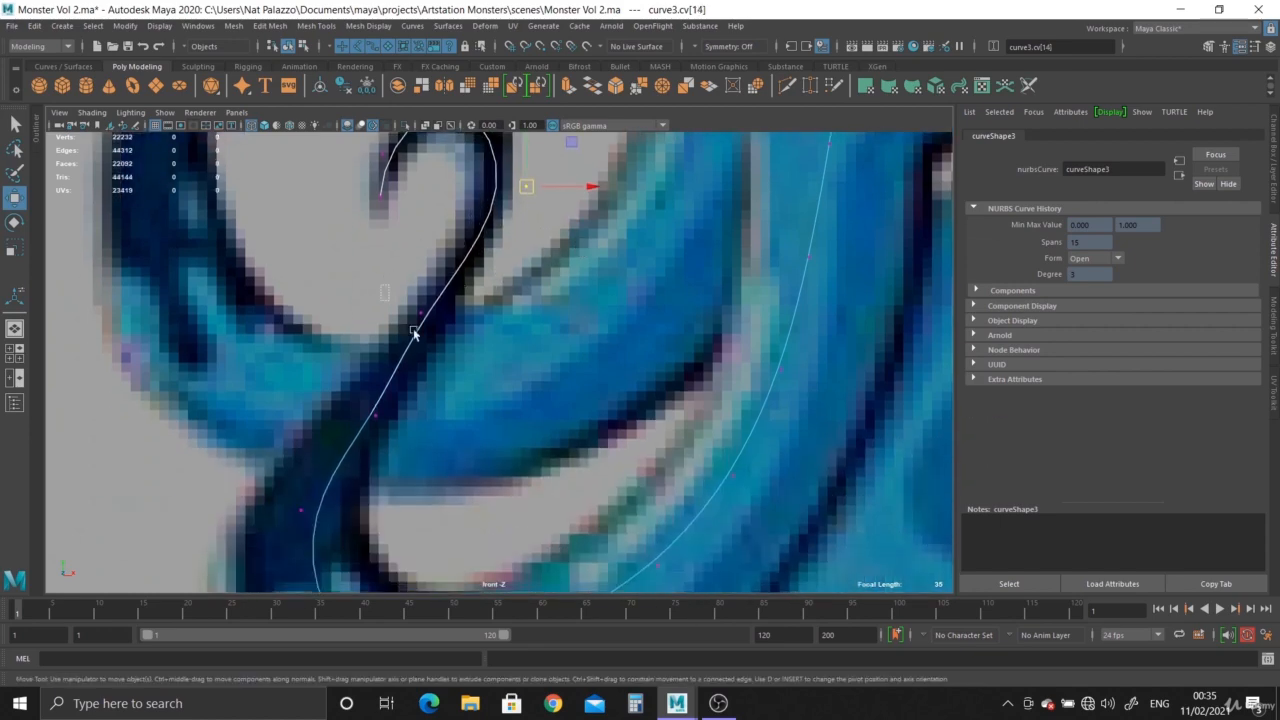
Reposition the control vertices just below the curl so the curve runs centrally through the reference tentacle.
{"action": "left_click_drag", "start_coordinate": [414, 331], "coordinate": [432, 341]}
{"action": "left_click_drag", "start_coordinate": [422, 313], "coordinate": [434, 308]}
{"action": "scroll", "coordinate": [420, 366], "scroll_direction": "down", "scroll_amount": 1}
{"action": "left_click_drag", "start_coordinate": [354, 384], "coordinate": [404, 438]}
{"action": "left_click_drag", "start_coordinate": [387, 409], "coordinate": [377, 405]}
{"action": "middle_click_drag", "start_coordinate": [448, 530], "coordinate": [448, 332], "text": "alt"}
{"action": "scroll", "coordinate": [430, 340], "scroll_direction": "down", "scroll_amount": 1}
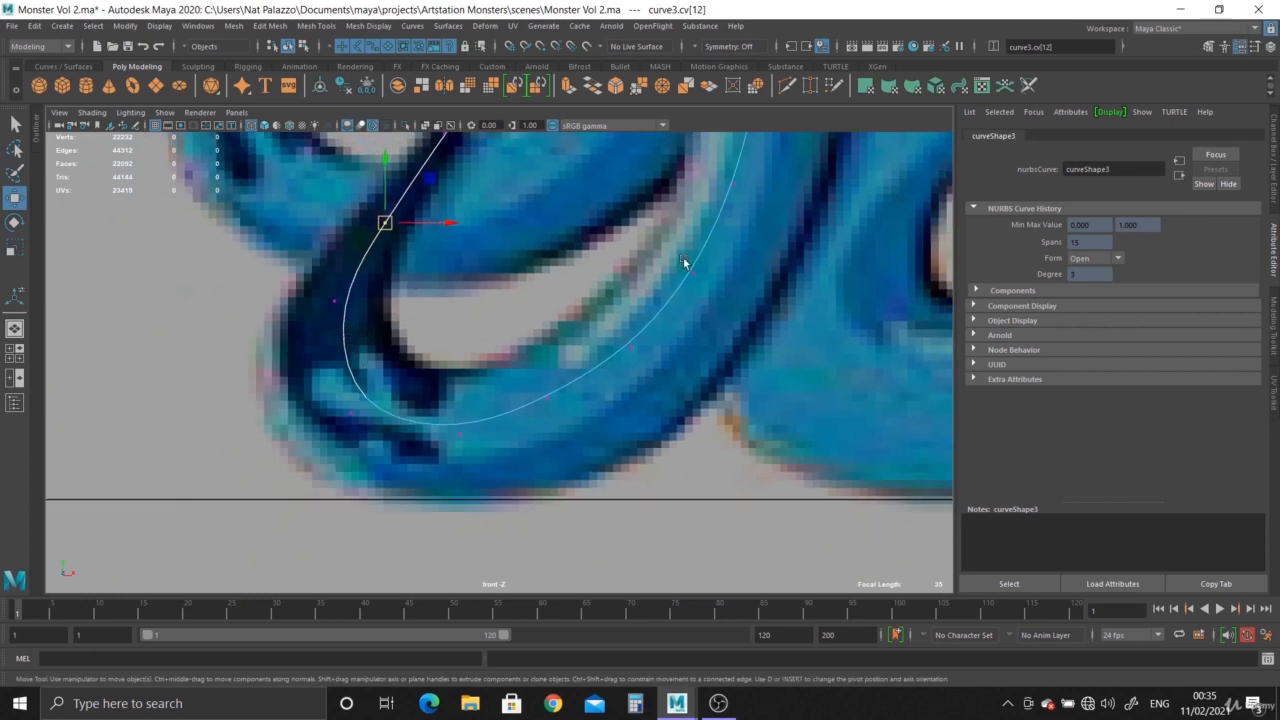
{"action": "middle_click_drag", "start_coordinate": [626, 250], "coordinate": [625, 466], "text": "alt"}
{"action": "scroll", "coordinate": [615, 430], "scroll_direction": "down", "scroll_amount": 2}
{"action": "middle_click_drag", "start_coordinate": [603, 331], "coordinate": [610, 508], "text": "alt"}
{"action": "middle_click_drag", "start_coordinate": [722, 440], "coordinate": [537, 439], "text": "alt"}
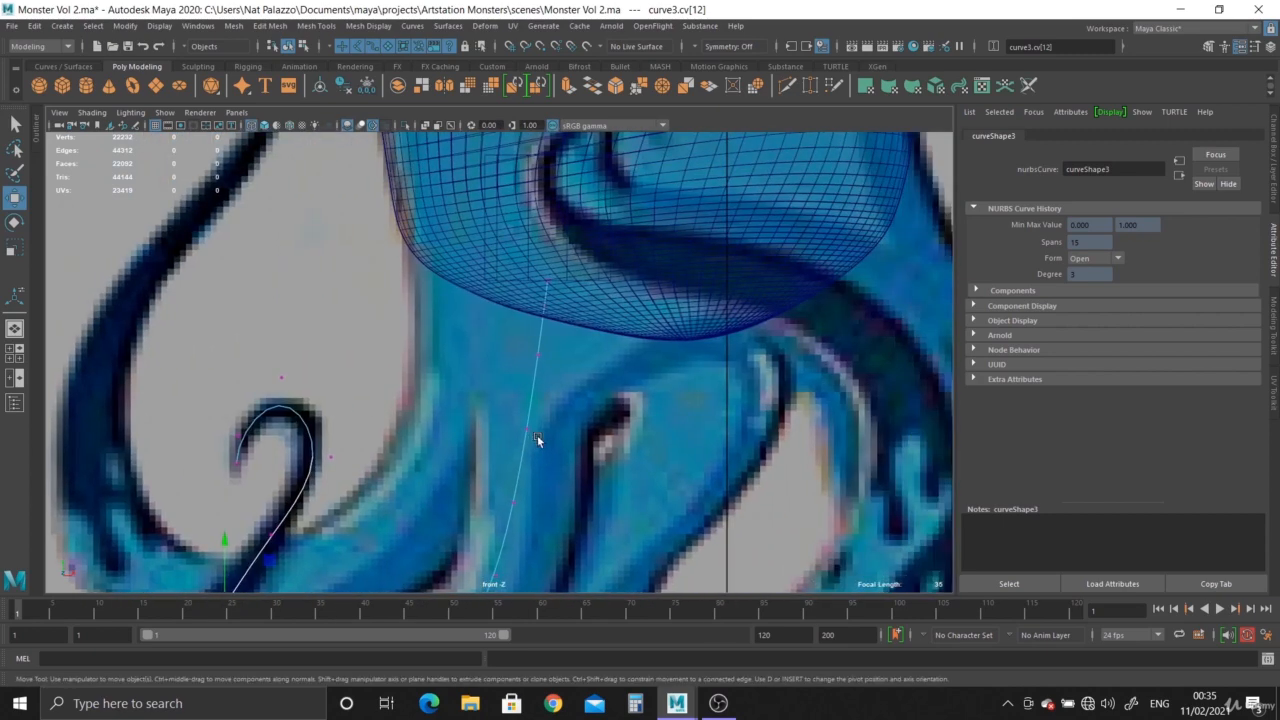
{"action": "scroll", "coordinate": [700, 400], "scroll_direction": "down", "scroll_amount": 1}
Leave curve editing and select the cylinder's bottom cap faces again in the perspective view.
{"action": "key", "text": "ctrl+a"}
{"action": "key", "text": "space"}
{"action": "key", "text": "space"}
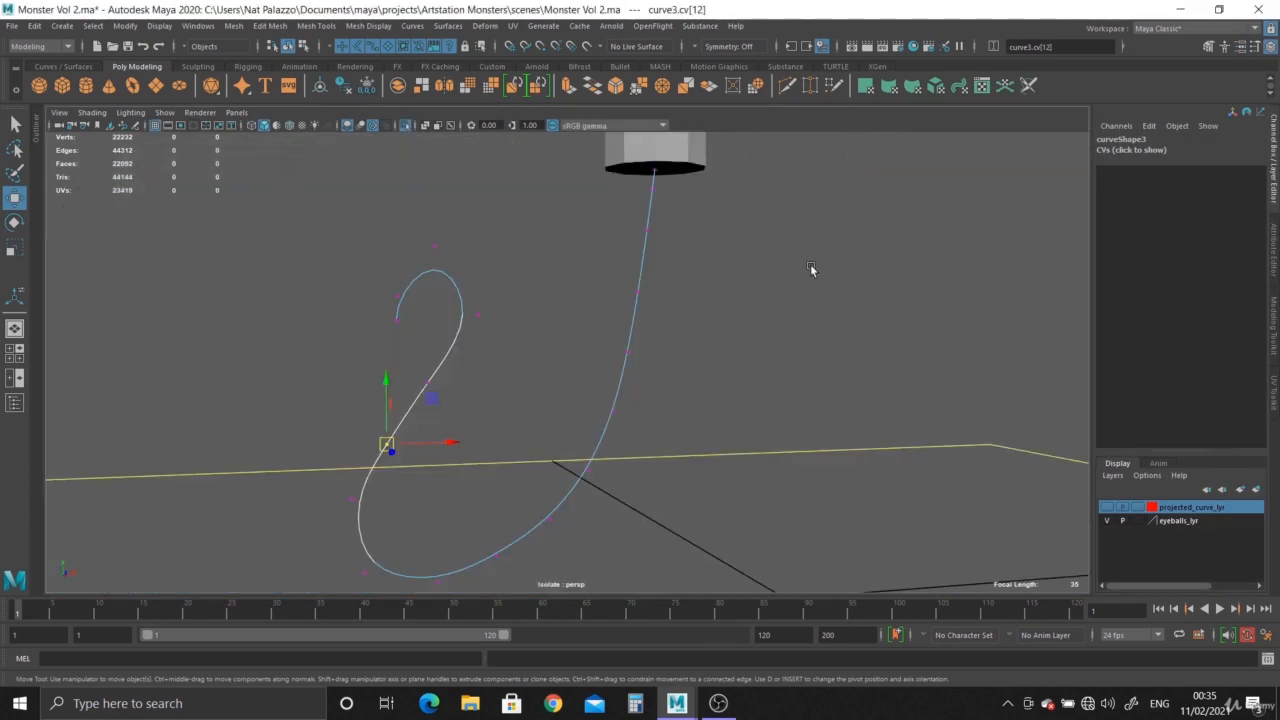
{"action": "right_click_drag", "start_coordinate": [643, 268], "coordinate": [706, 247]}
{"action": "left_click", "coordinate": [761, 286]}
{"action": "middle_click_drag", "start_coordinate": [755, 325], "coordinate": [747, 457], "text": "alt"}
{"action": "left_click", "coordinate": [663, 235]}
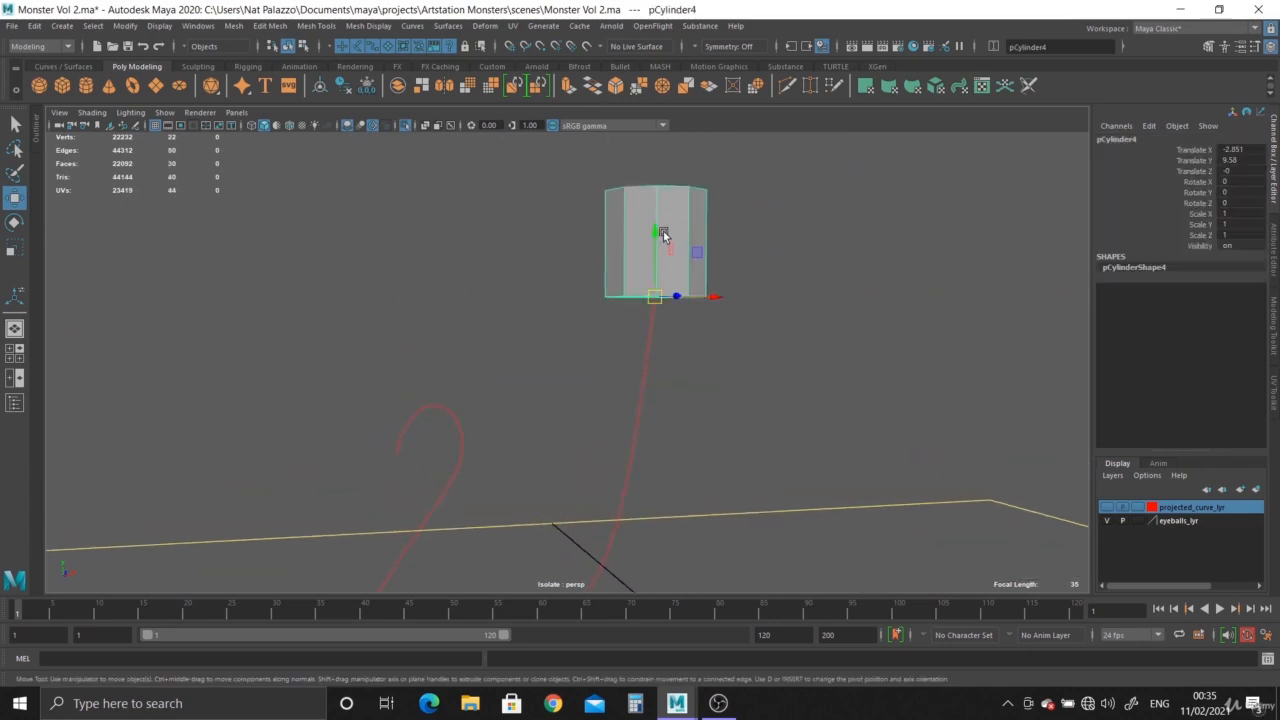
{"action": "right_click_drag", "start_coordinate": [669, 250], "coordinate": [672, 318]}
{"action": "left_click_drag", "start_coordinate": [762, 385], "coordinate": [724, 289], "text": "alt"}
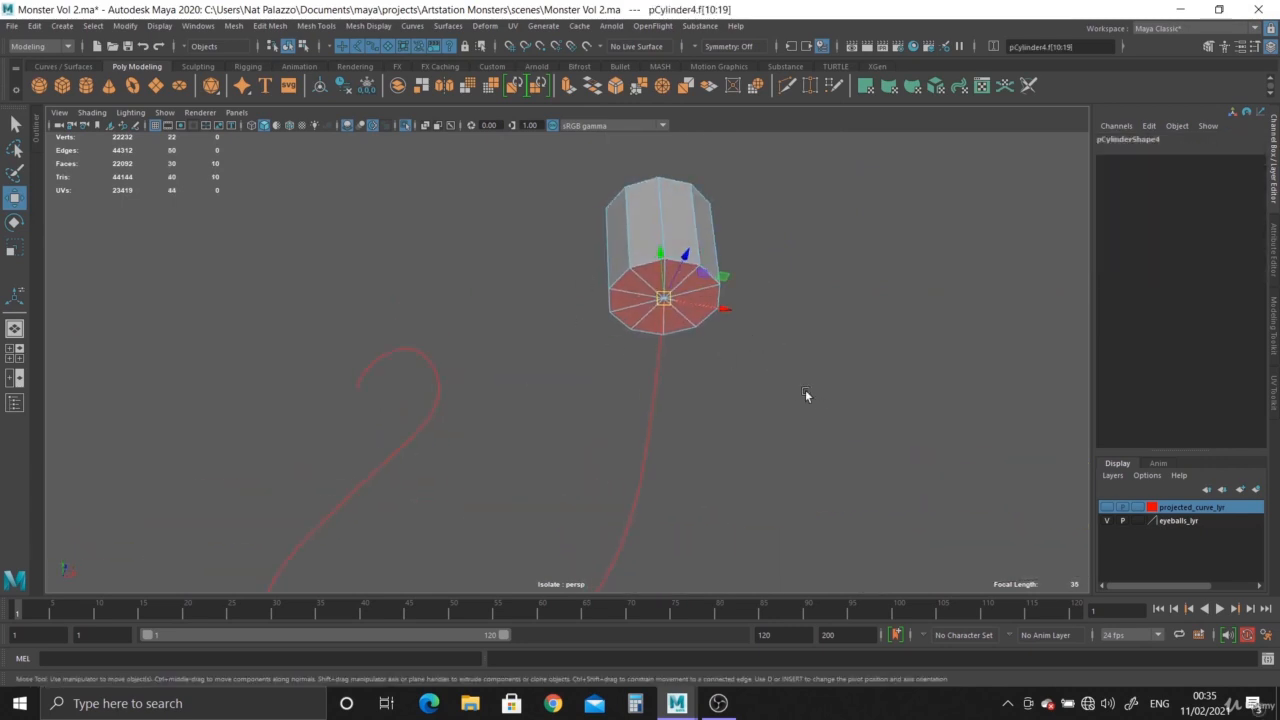
Extrude the bottom cap faces along the rebuilt tentacle curve with 11 divisions.
{"action": "left_click_drag", "start_coordinate": [805, 389], "coordinate": [796, 462], "text": "alt"}
{"action": "scroll", "coordinate": [780, 440], "scroll_direction": "down", "scroll_amount": 3}
{"action": "left_click", "coordinate": [619, 350], "text": "shift"}
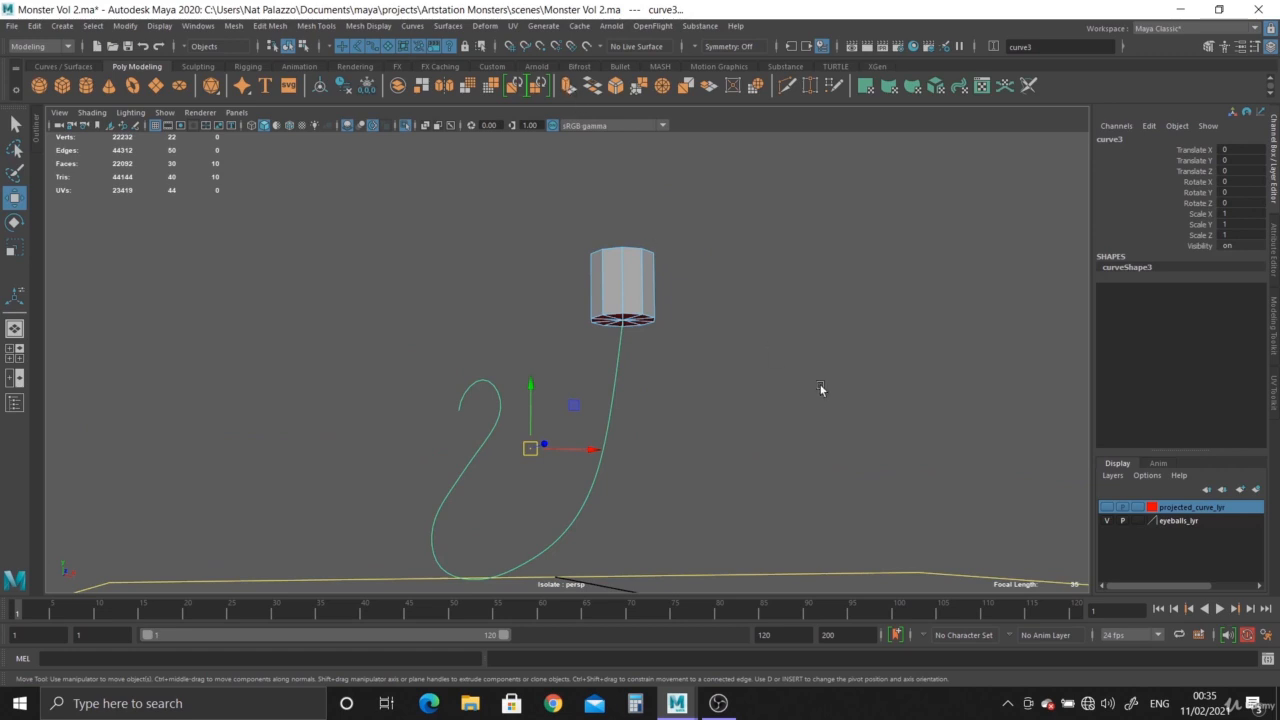
{"action": "key", "text": "ctrl+e"}
{"action": "middle_click_drag", "start_coordinate": [757, 418], "coordinate": [746, 370], "text": "alt"}
{"action": "left_click_drag", "start_coordinate": [746, 370], "coordinate": [736, 370], "text": "alt"}
{"action": "left_click_drag", "start_coordinate": [850, 378], "coordinate": [915, 378]}
{"action": "scroll", "coordinate": [548, 350], "scroll_direction": "up", "scroll_amount": 4}
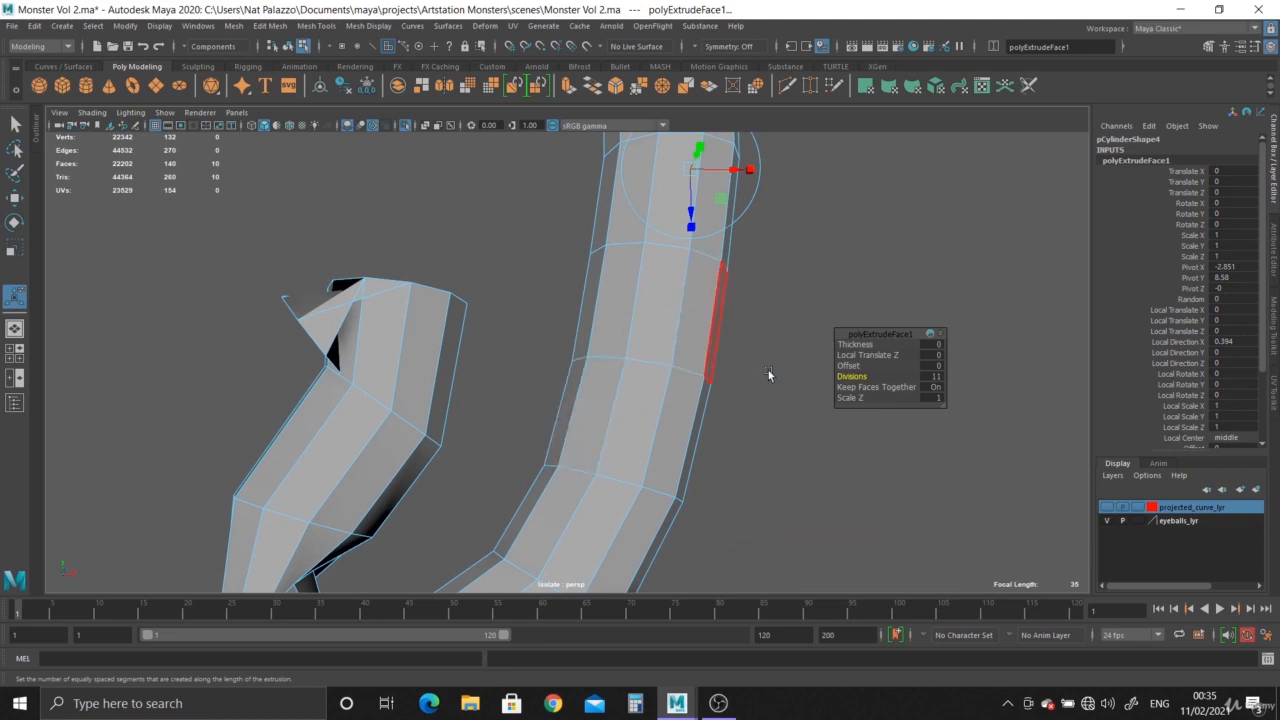
Set the taper of the extruded tentacle faces to 0.1.
{"action": "left_click_drag", "start_coordinate": [1263, 317], "coordinate": [1260, 383]}
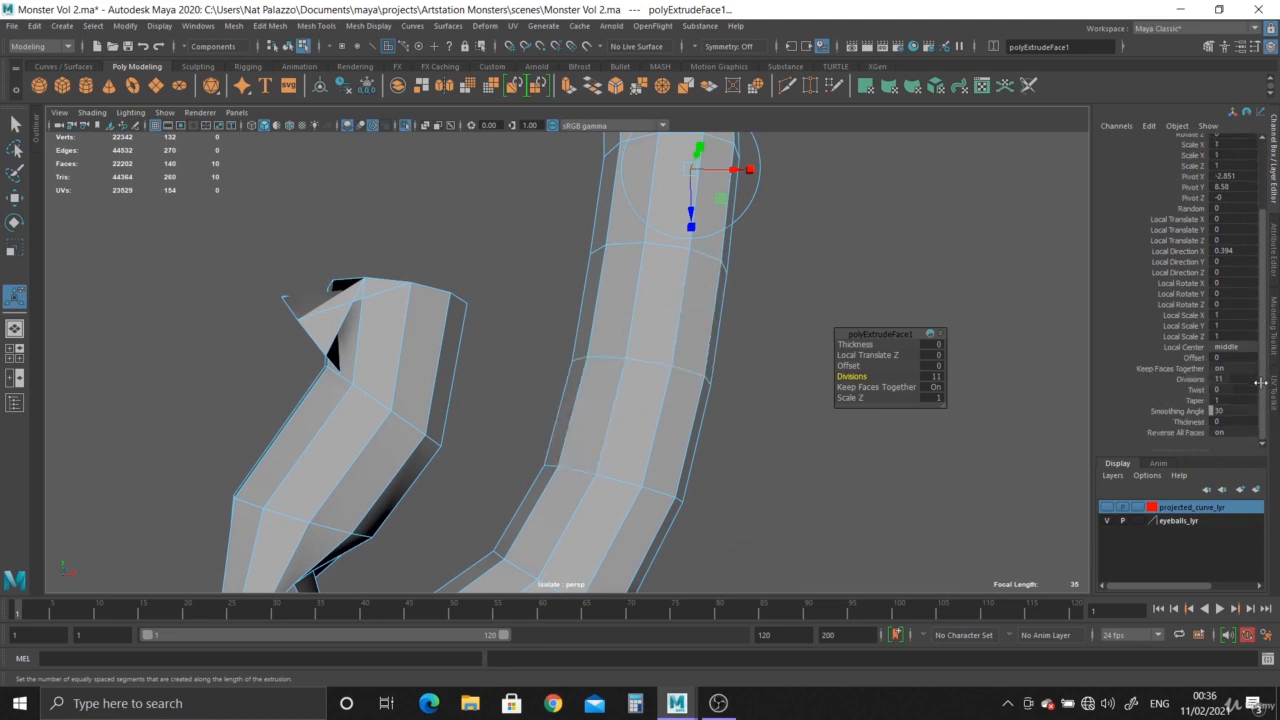
{"action": "left_click", "coordinate": [1195, 400]}
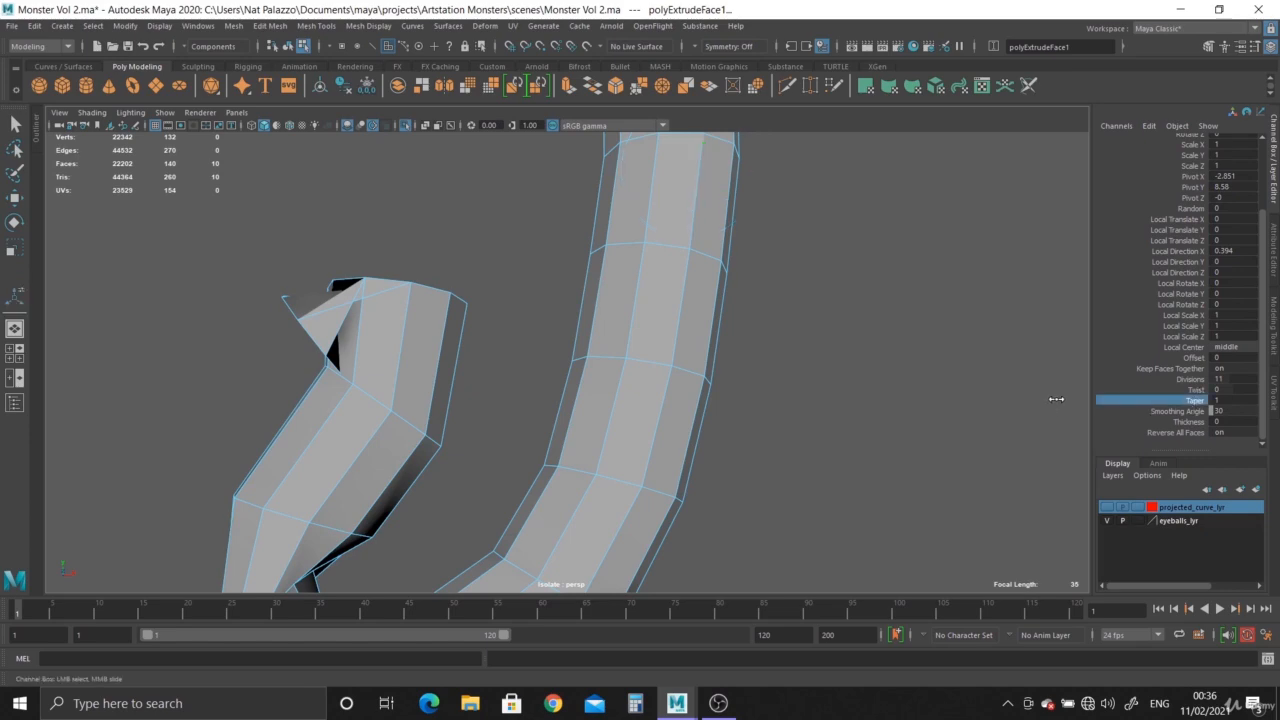
{"action": "middle_click_drag", "start_coordinate": [1056, 399], "coordinate": [1049, 398]}
Compare the tapered tentacle's thickness with the reference image in the front view.
{"action": "key", "text": "space"}
{"action": "key", "text": "space"}
{"action": "middle_click_drag", "start_coordinate": [438, 472], "coordinate": [628, 304], "text": "alt"}
{"action": "middle_click_drag", "start_coordinate": [690, 366], "coordinate": [683, 370]}
{"action": "middle_click_drag", "start_coordinate": [653, 447], "coordinate": [651, 217], "text": "alt"}
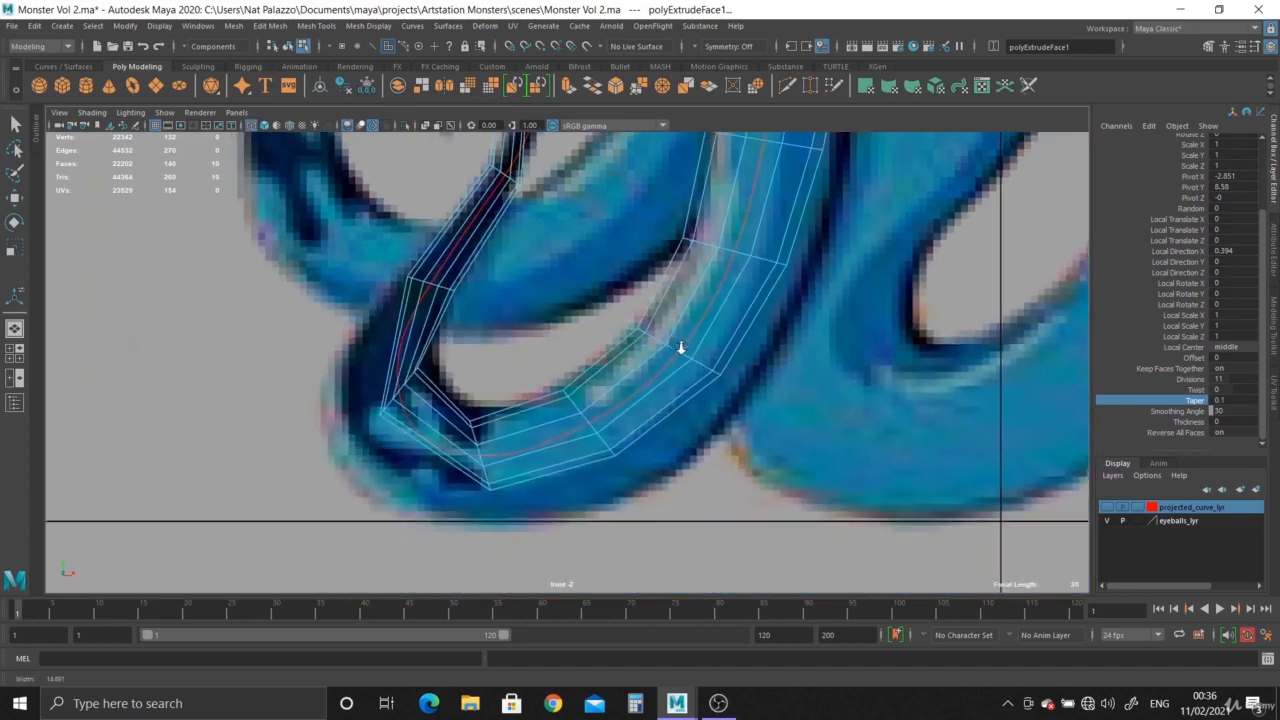
{"action": "scroll", "coordinate": [620, 300], "scroll_direction": "down", "scroll_amount": 3}
{"action": "middle_click_drag", "start_coordinate": [588, 285], "coordinate": [583, 474], "text": "alt"}
{"action": "scroll", "coordinate": [690, 420], "scroll_direction": "up", "scroll_amount": 2}
{"action": "key", "text": "space"}
{"action": "key", "text": "space"}
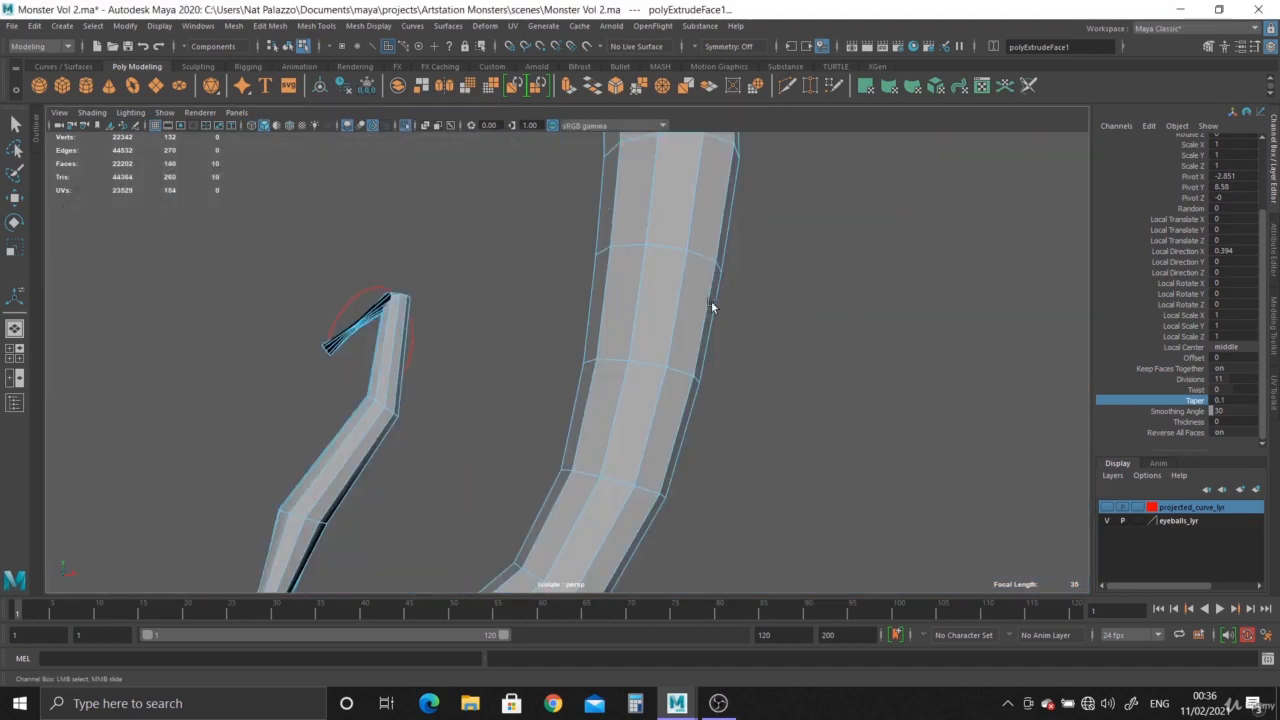
Delete the tentacle mesh's construction history and remove the guide curve from the scene.
{"action": "right_click_drag", "start_coordinate": [629, 263], "coordinate": [697, 246]}
{"action": "left_click", "coordinate": [345, 85]}
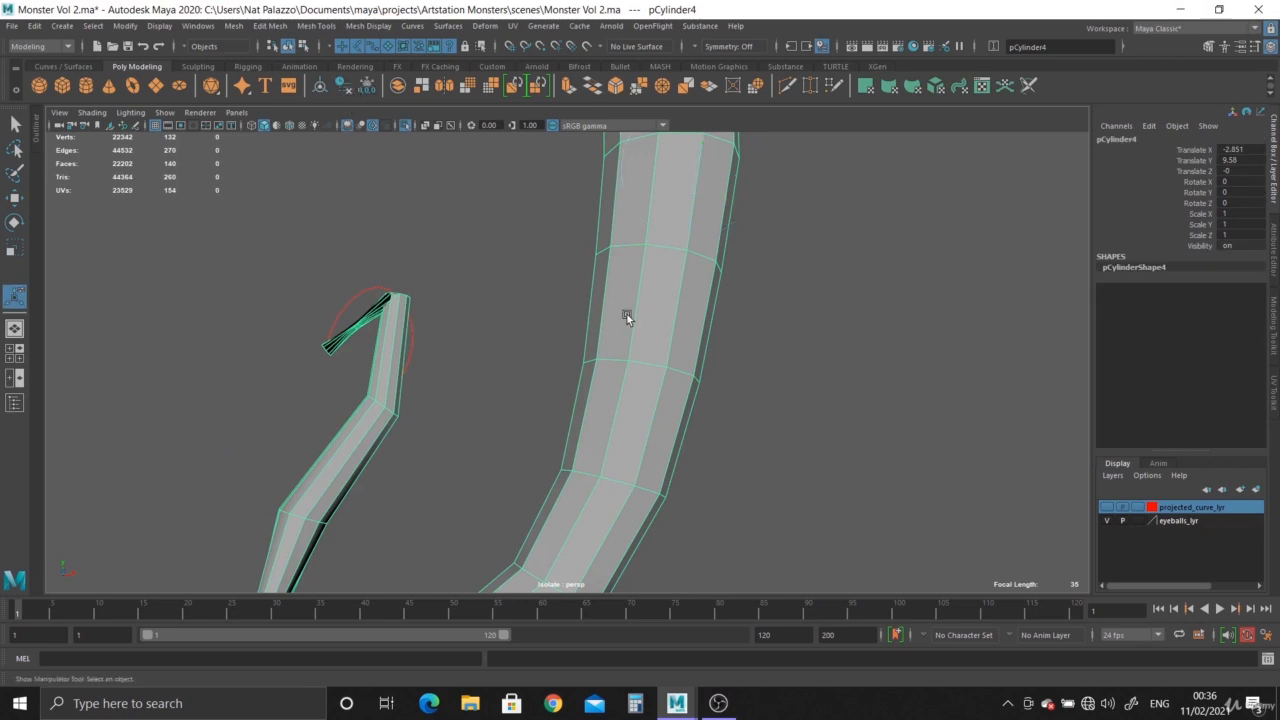
{"action": "left_click", "coordinate": [348, 305]}
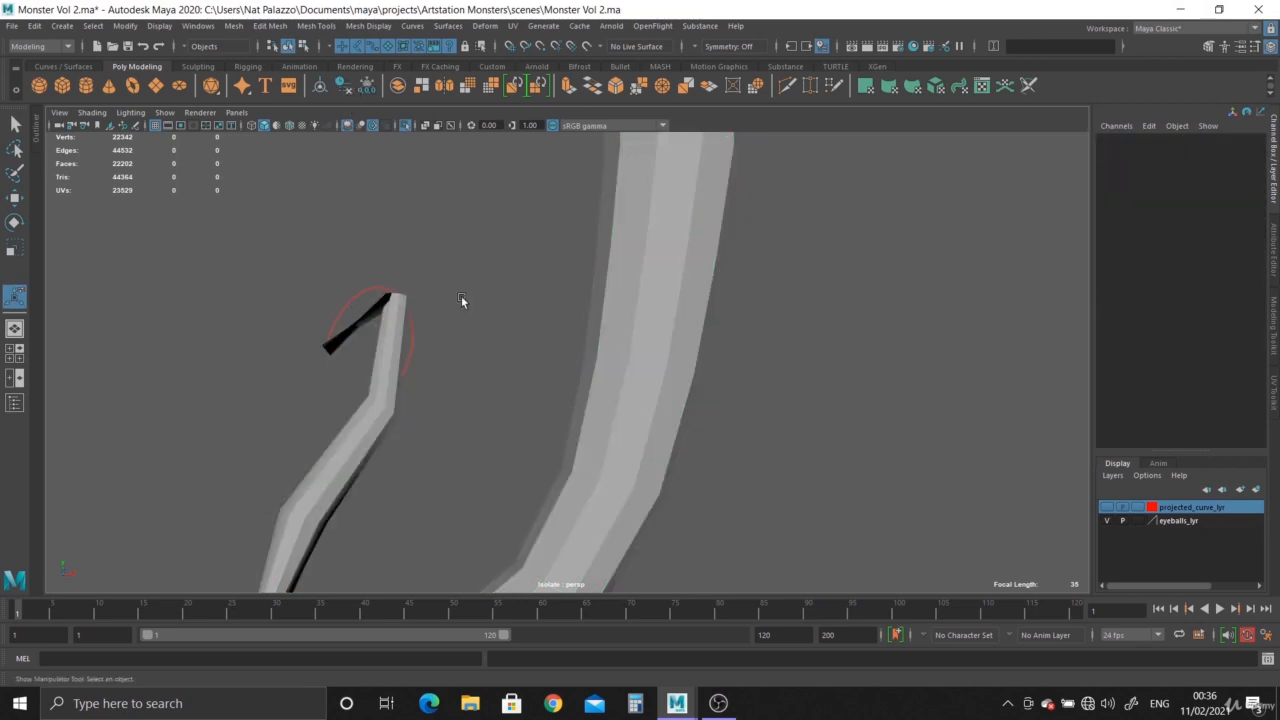
{"action": "left_click", "coordinate": [368, 298]}
{"action": "key", "text": "Delete"}
Put the tentacle mesh into face selection mode in the perspective view.
{"action": "left_click", "coordinate": [290, 127]}
{"action": "left_click_drag", "start_coordinate": [524, 274], "coordinate": [845, 495]}
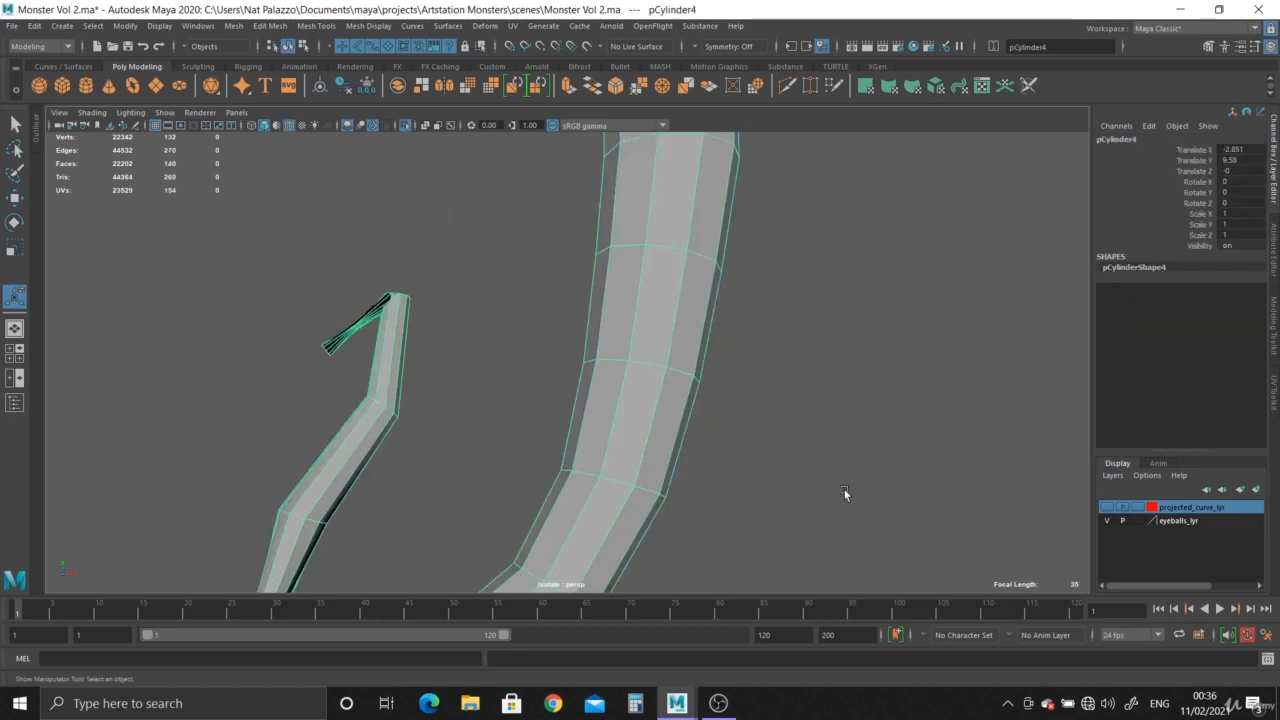
{"action": "right_click_drag", "start_coordinate": [845, 495], "coordinate": [504, 353], "text": "alt"}
{"action": "left_click_drag", "start_coordinate": [504, 353], "coordinate": [478, 407], "text": "alt"}
{"action": "right_click_drag", "start_coordinate": [478, 407], "coordinate": [601, 436], "text": "alt"}
{"action": "left_click_drag", "start_coordinate": [601, 436], "coordinate": [605, 477], "text": "alt"}
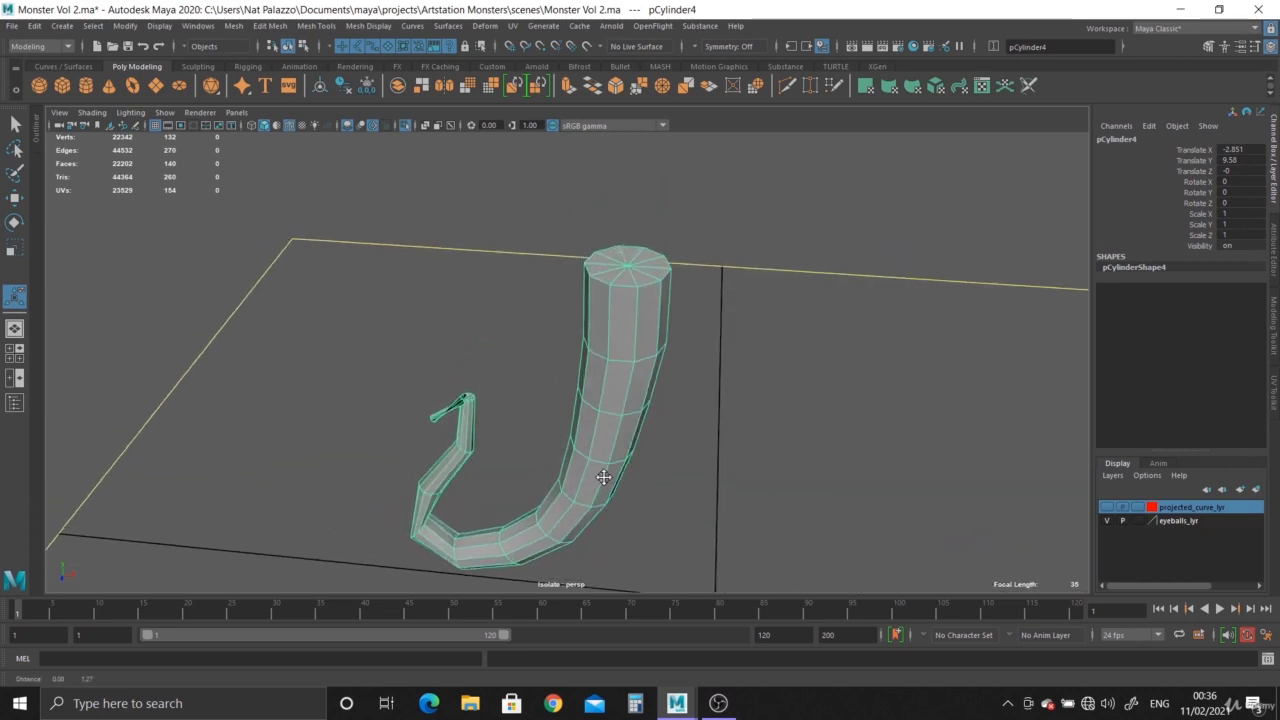
{"action": "right_click_drag", "start_coordinate": [605, 477], "coordinate": [774, 468], "text": "alt"}
{"action": "right_click", "coordinate": [724, 321]}
{"action": "right_click_drag", "start_coordinate": [724, 321], "coordinate": [725, 359]}
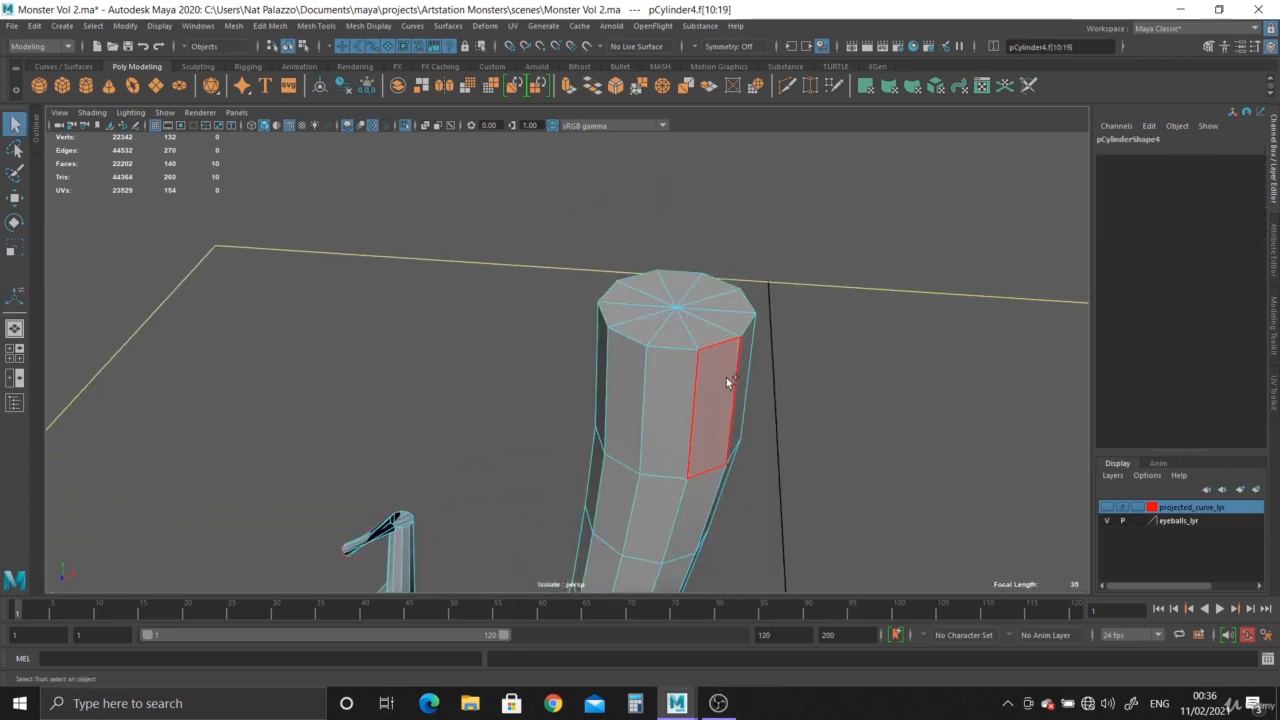
Delete the faces of the twisted last segment at the tentacle's thin end.
{"action": "left_click_drag", "start_coordinate": [726, 378], "coordinate": [743, 330], "text": "alt"}
{"action": "right_click_drag", "start_coordinate": [743, 330], "coordinate": [689, 388], "text": "alt"}
{"action": "left_click_drag", "start_coordinate": [689, 388], "coordinate": [693, 391], "text": "alt"}
{"action": "right_click_drag", "start_coordinate": [626, 263], "coordinate": [690, 262]}
{"action": "left_click_drag", "start_coordinate": [586, 391], "coordinate": [543, 375], "text": "alt"}
{"action": "right_click_drag", "start_coordinate": [543, 375], "coordinate": [705, 490], "text": "alt"}
{"action": "middle_click_drag", "start_coordinate": [705, 490], "coordinate": [713, 330], "text": "alt"}
{"action": "right_click_drag", "start_coordinate": [713, 330], "coordinate": [743, 460], "text": "alt"}
{"action": "left_click_drag", "start_coordinate": [743, 460], "coordinate": [620, 470], "text": "alt"}
{"action": "middle_click_drag", "start_coordinate": [596, 510], "coordinate": [618, 510], "text": "alt"}
{"action": "left_click_drag", "start_coordinate": [618, 510], "coordinate": [660, 438], "text": "alt"}
{"action": "right_click_drag", "start_coordinate": [476, 372], "coordinate": [418, 372]}
{"action": "left_click_drag", "start_coordinate": [274, 357], "coordinate": [416, 513]}
{"action": "key", "text": "Delete"}
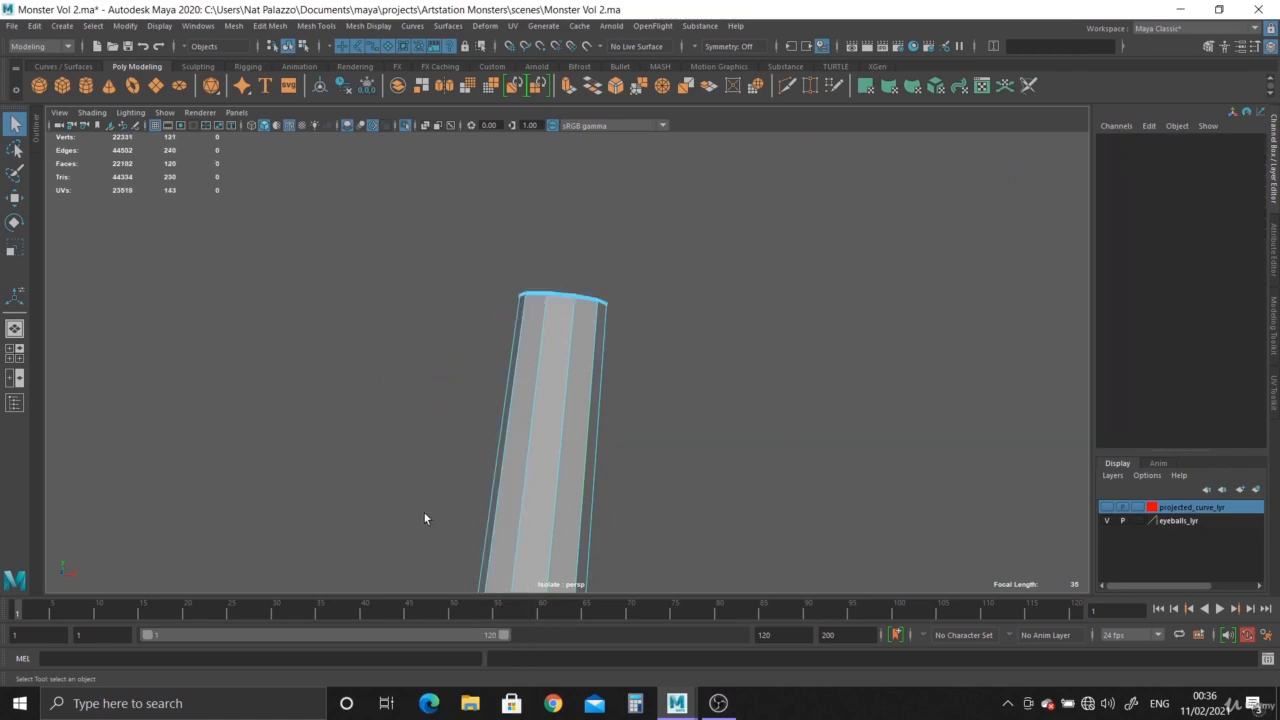
In the front view, insert Multi-Cut edge loops with edge flow into the two segments nearest the tentacle's thin end.
{"action": "key", "text": "space"}
{"action": "key", "text": "space"}
{"action": "scroll", "coordinate": [474, 447], "scroll_direction": "up", "scroll_amount": 2}
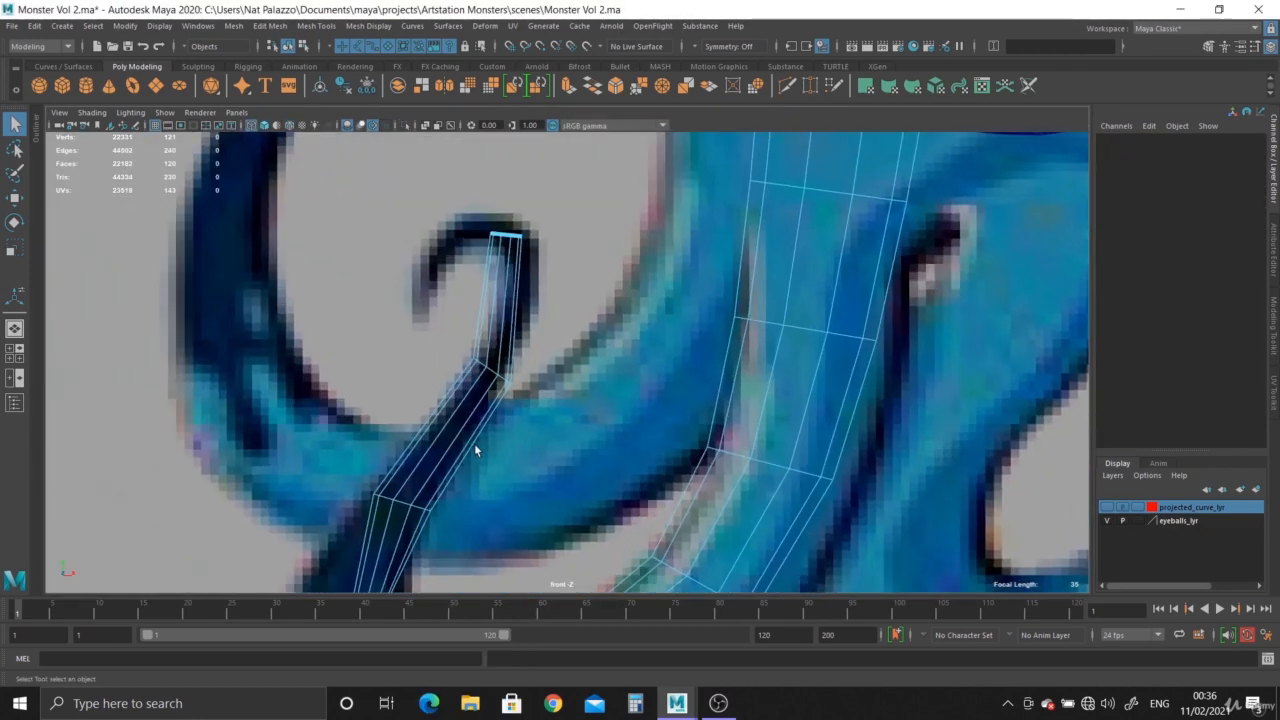
{"action": "middle_click_drag", "start_coordinate": [476, 448], "coordinate": [477, 496], "text": "alt"}
{"action": "scroll", "coordinate": [515, 442], "scroll_direction": "up", "scroll_amount": 3}
{"action": "middle_click_drag", "start_coordinate": [516, 442], "coordinate": [553, 442], "text": "alt"}
{"action": "double_click", "coordinate": [787, 88]}
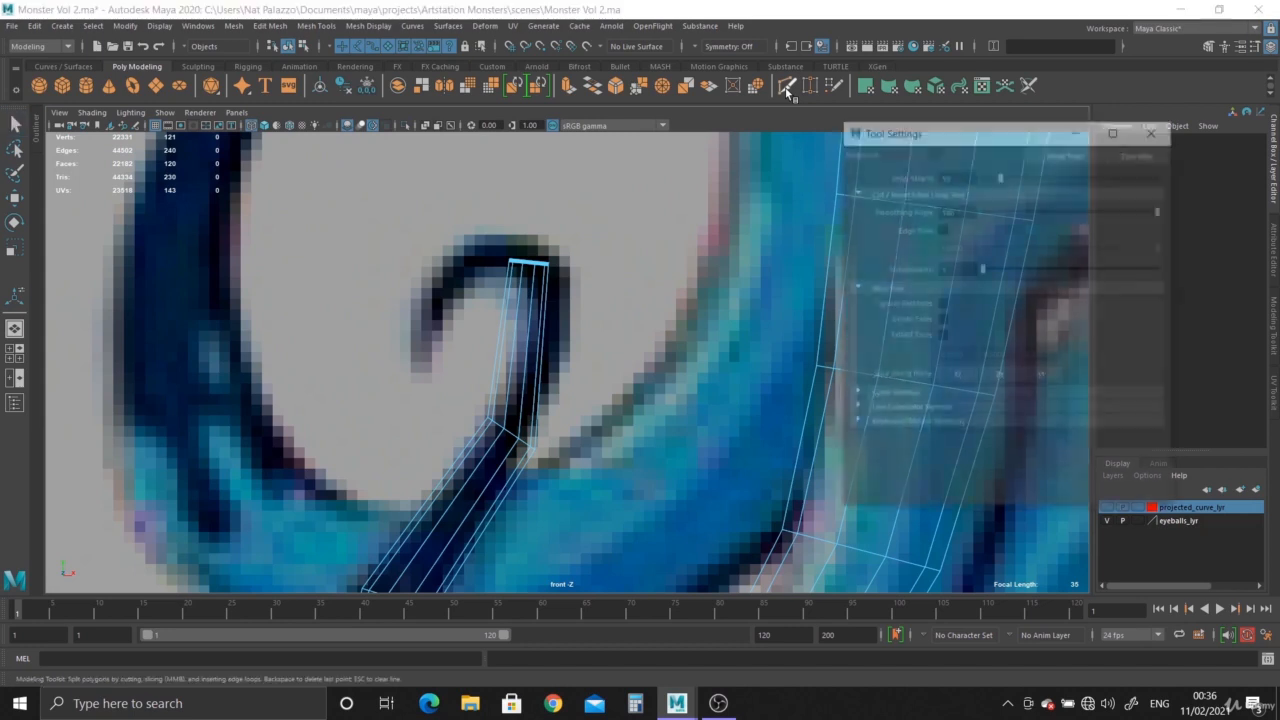
{"action": "left_click", "coordinate": [541, 332], "text": "ctrl"}
{"action": "middle_click_drag", "start_coordinate": [580, 482], "coordinate": [580, 346], "text": "alt"}
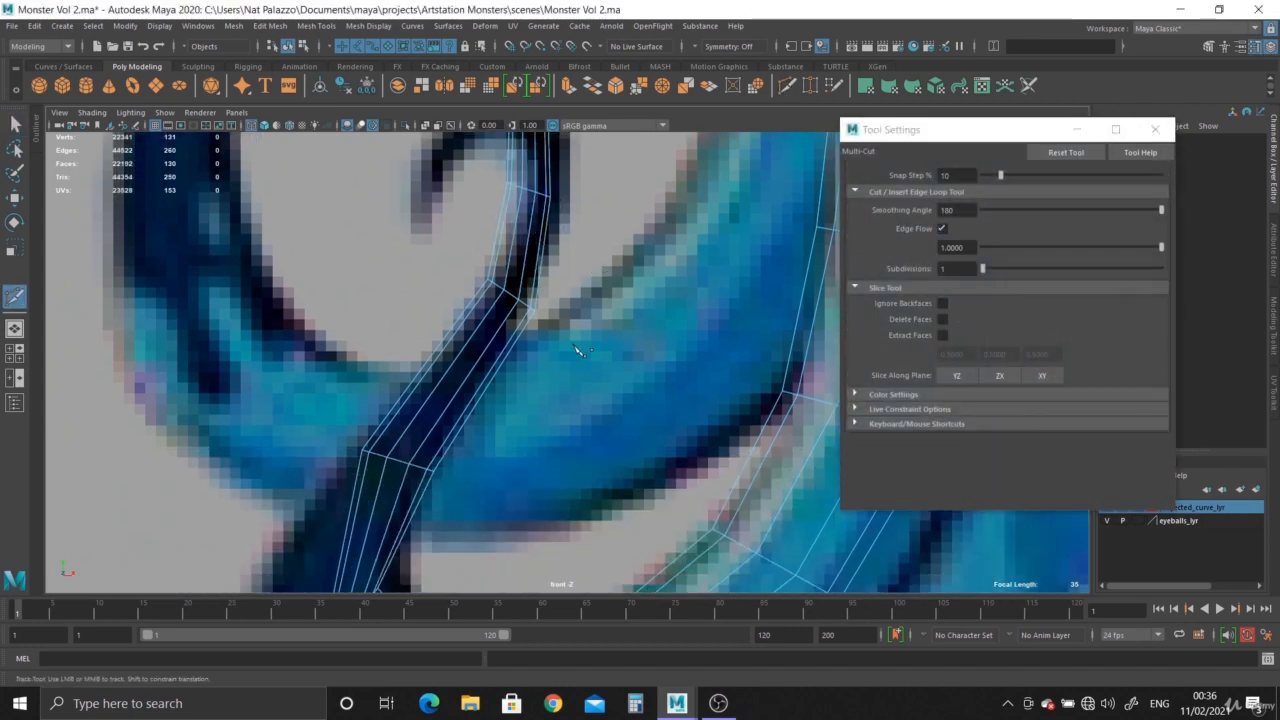
{"action": "scroll", "coordinate": [576, 348], "scroll_direction": "down", "scroll_amount": 1}
{"action": "left_click", "coordinate": [490, 390], "text": "ctrl"}
Insert more edge loops with edge flow around the tentacle's lower bend and up its thick section.
{"action": "scroll", "coordinate": [535, 465], "scroll_direction": "down", "scroll_amount": 1}
{"action": "middle_click_drag", "start_coordinate": [535, 465], "coordinate": [535, 328], "text": "alt"}
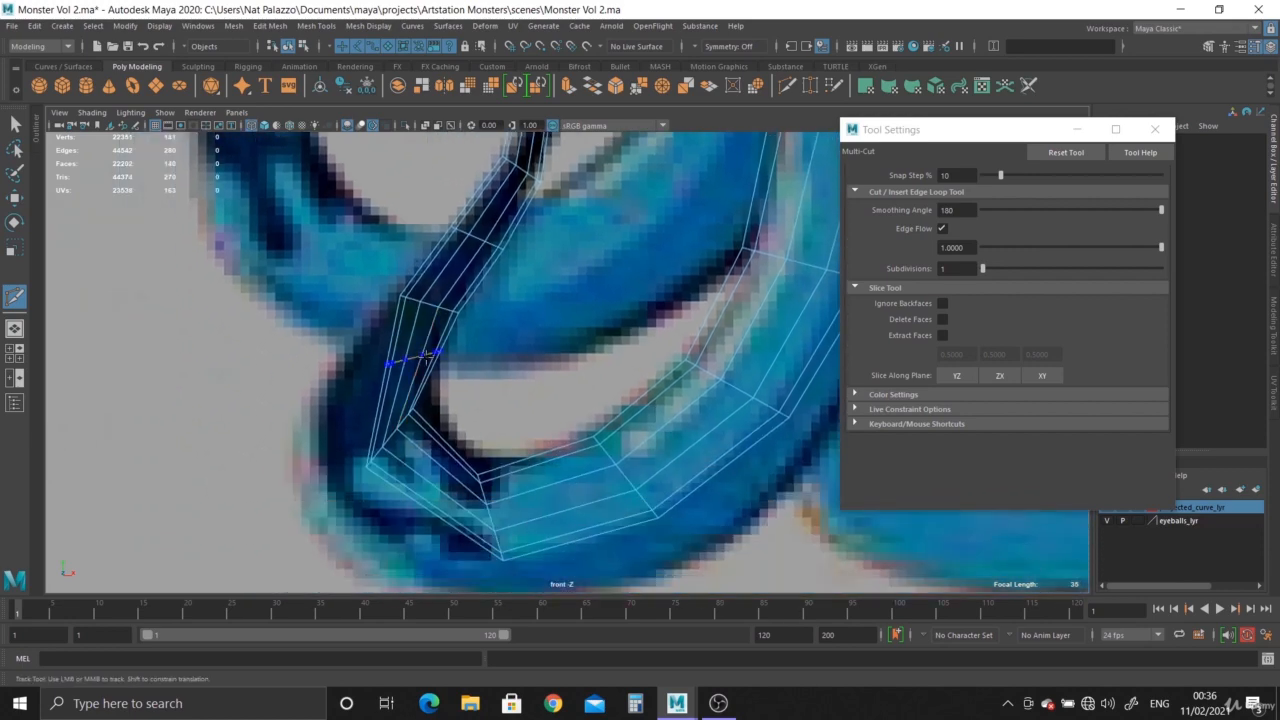
{"action": "left_click", "coordinate": [425, 360], "text": "ctrl"}
{"action": "left_click", "coordinate": [435, 440], "text": "ctrl"}
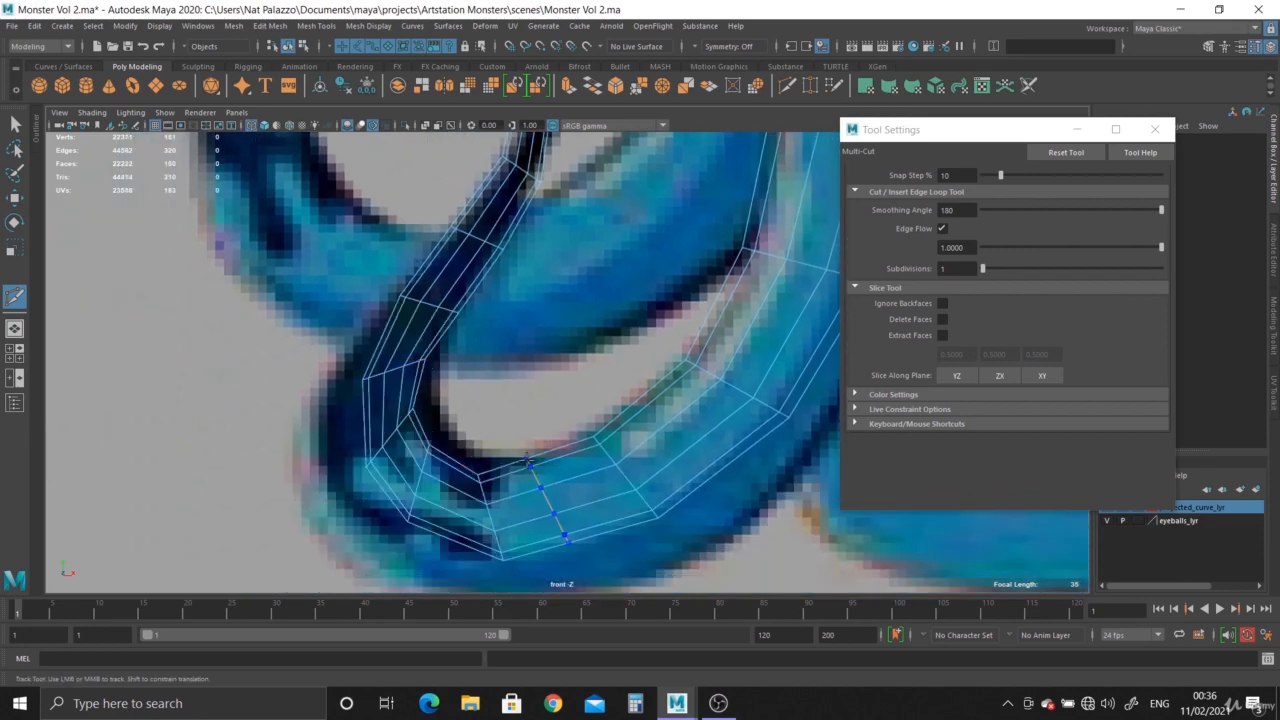
{"action": "left_click", "coordinate": [633, 406], "text": "ctrl"}
{"action": "left_click", "coordinate": [712, 308], "text": "ctrl"}
{"action": "middle_click_drag", "start_coordinate": [647, 267], "coordinate": [440, 483], "text": "alt"}
{"action": "left_click", "coordinate": [545, 403], "text": "ctrl"}
{"action": "scroll", "coordinate": [545, 403], "scroll_direction": "down", "scroll_amount": 2}
{"action": "middle_click_drag", "start_coordinate": [543, 405], "coordinate": [543, 450], "text": "alt"}
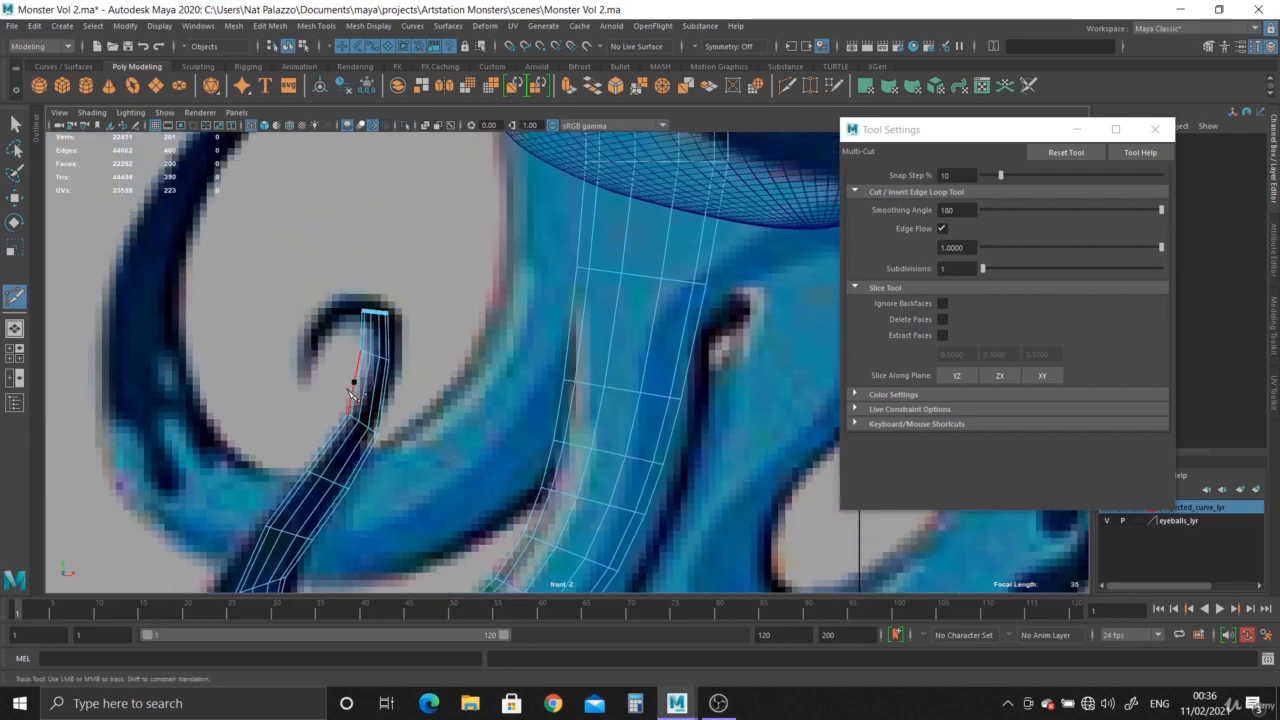
Insert additional edge loops in the narrow section below the curl, leaving the Multi-Cut tool and its settings closed.
{"action": "middle_click_drag", "start_coordinate": [350, 382], "coordinate": [481, 379], "text": "alt"}
{"action": "scroll", "coordinate": [505, 382], "scroll_direction": "up", "scroll_amount": 4}
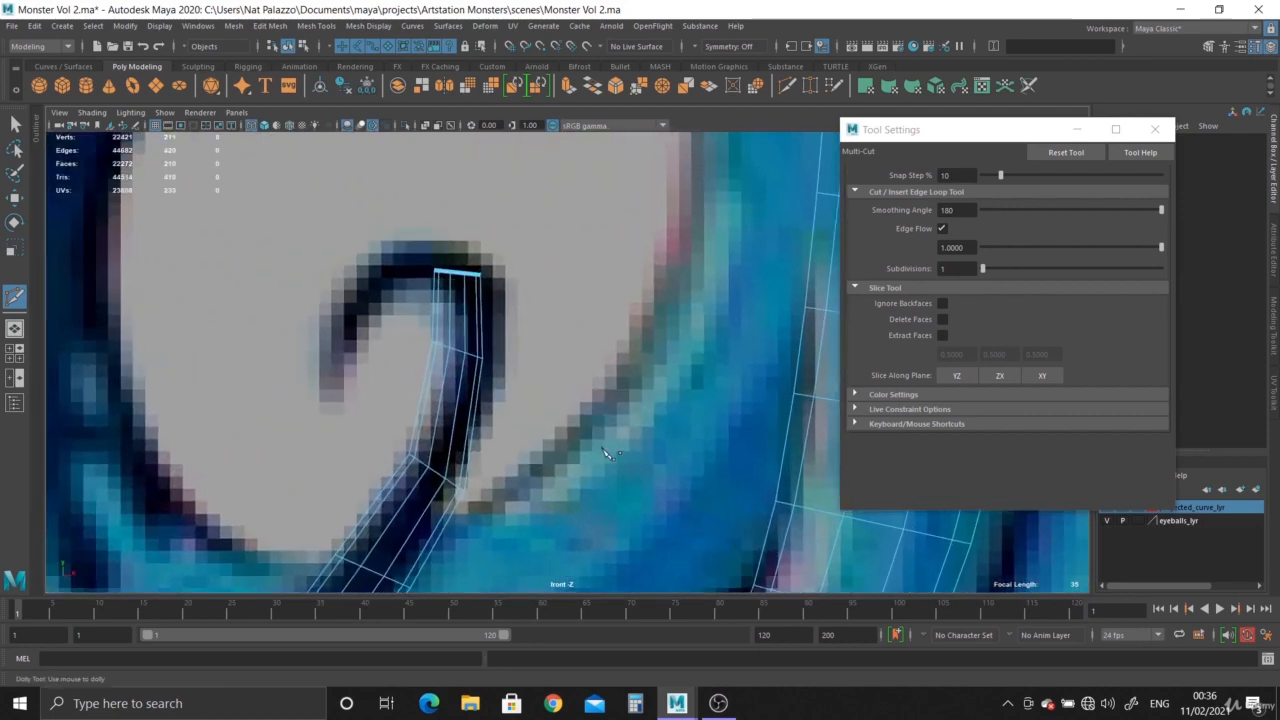
{"action": "middle_click_drag", "start_coordinate": [551, 403], "coordinate": [611, 423], "text": "alt"}
{"action": "scroll", "coordinate": [611, 423], "scroll_direction": "up", "scroll_amount": 1}
{"action": "left_click", "coordinate": [543, 459], "text": "ctrl"}
{"action": "middle_click_drag", "start_coordinate": [545, 460], "coordinate": [576, 505], "text": "alt"}
{"action": "scroll", "coordinate": [568, 367], "scroll_direction": "up", "scroll_amount": 2}
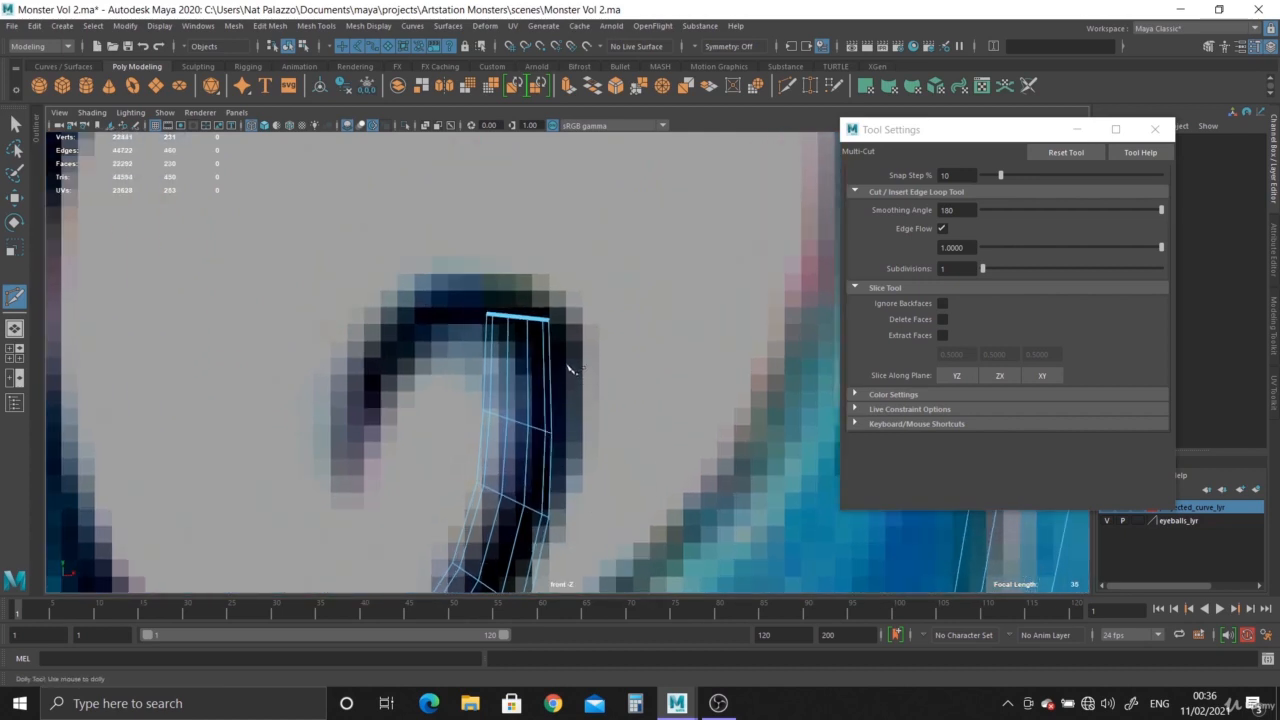
{"action": "left_click", "coordinate": [16, 124]}
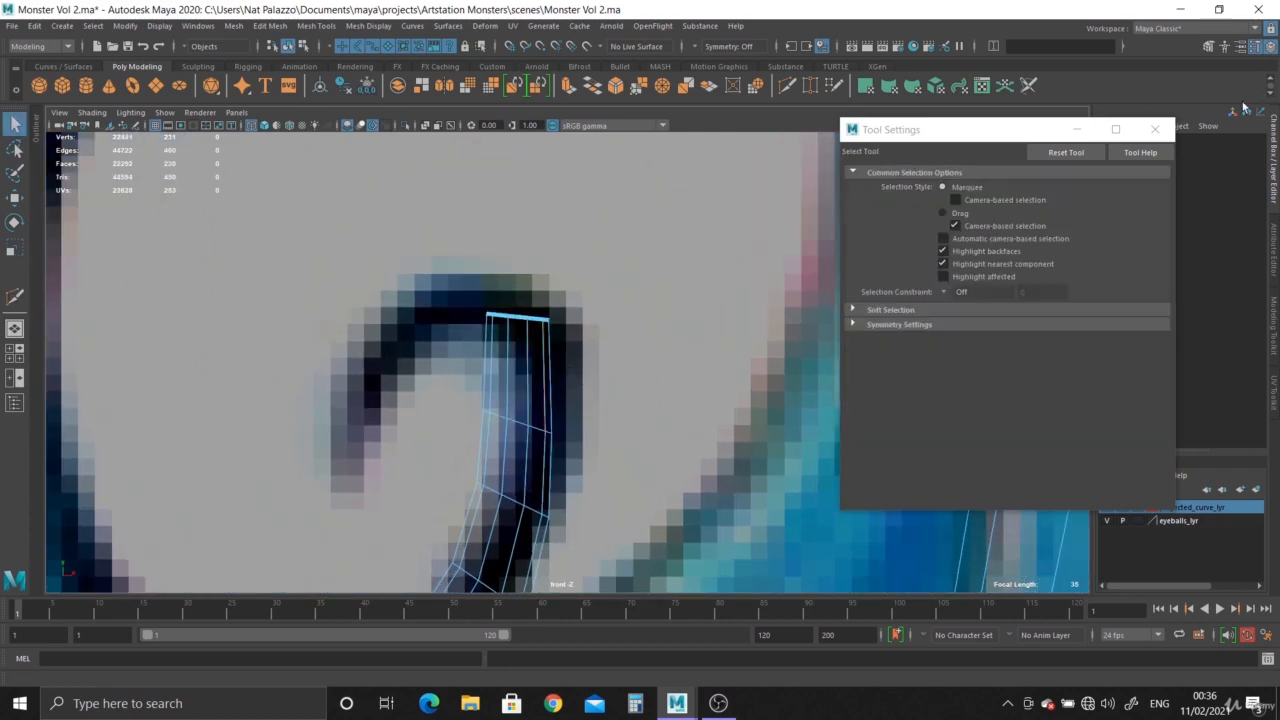
{"action": "left_click", "coordinate": [1154, 129]}
Rotate and move the vertex ring at the open end and the ring below it to follow the reference curl.
{"action": "right_click_drag", "start_coordinate": [525, 320], "coordinate": [432, 307]}
{"action": "left_click_drag", "start_coordinate": [417, 274], "coordinate": [593, 353]}
{"action": "key", "text": "e"}
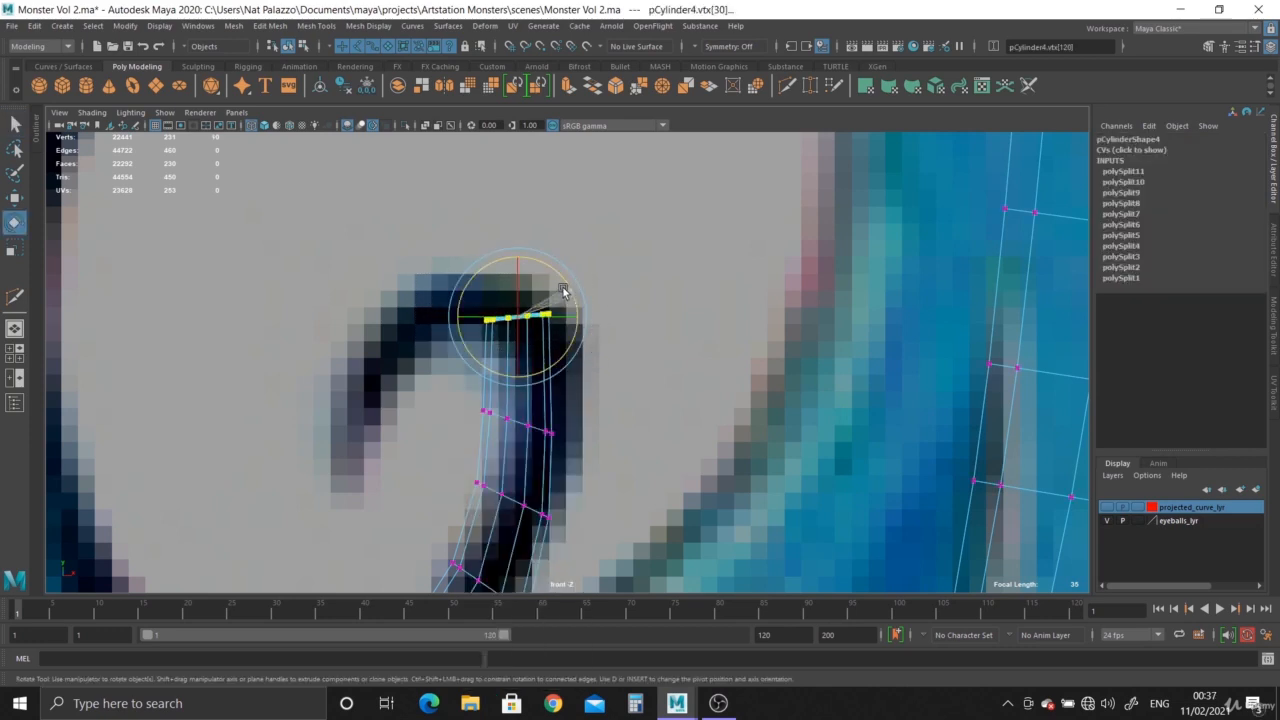
{"action": "left_click_drag", "start_coordinate": [563, 290], "coordinate": [554, 268]}
{"action": "key", "text": "w"}
{"action": "left_click_drag", "start_coordinate": [526, 321], "coordinate": [546, 333]}
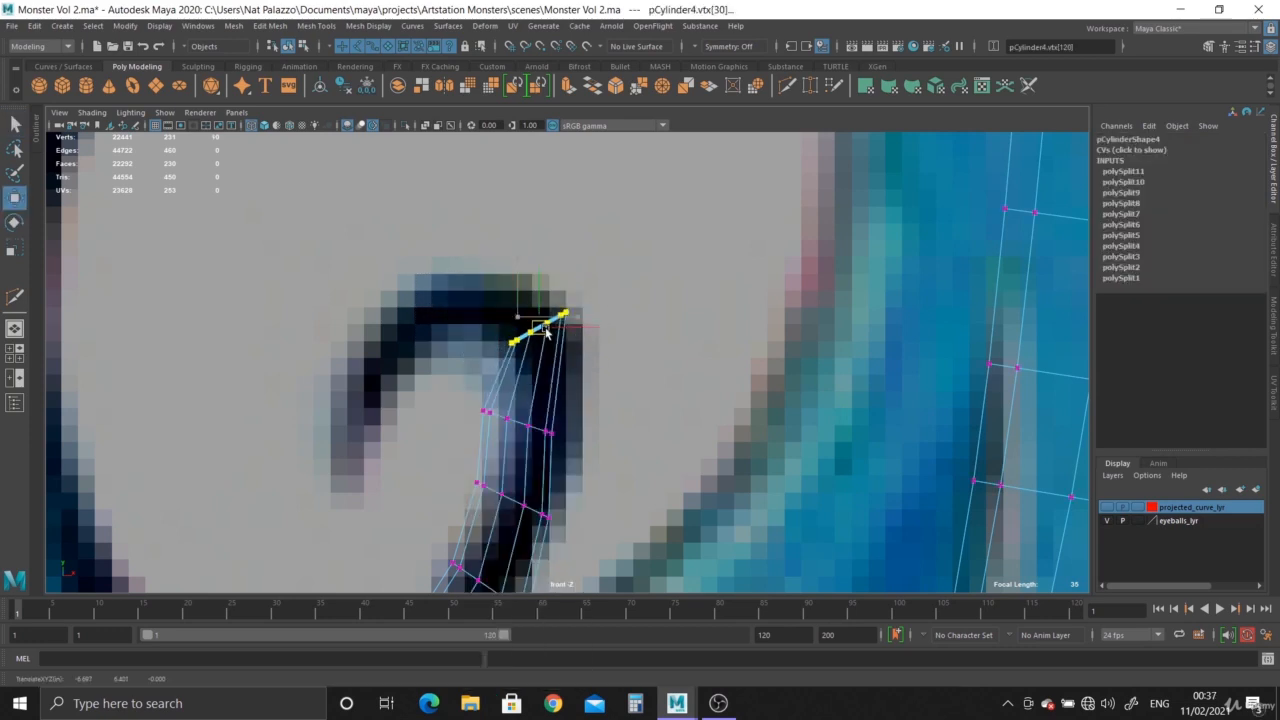
{"action": "left_click_drag", "start_coordinate": [472, 389], "coordinate": [598, 385]}
{"action": "key", "text": "e"}
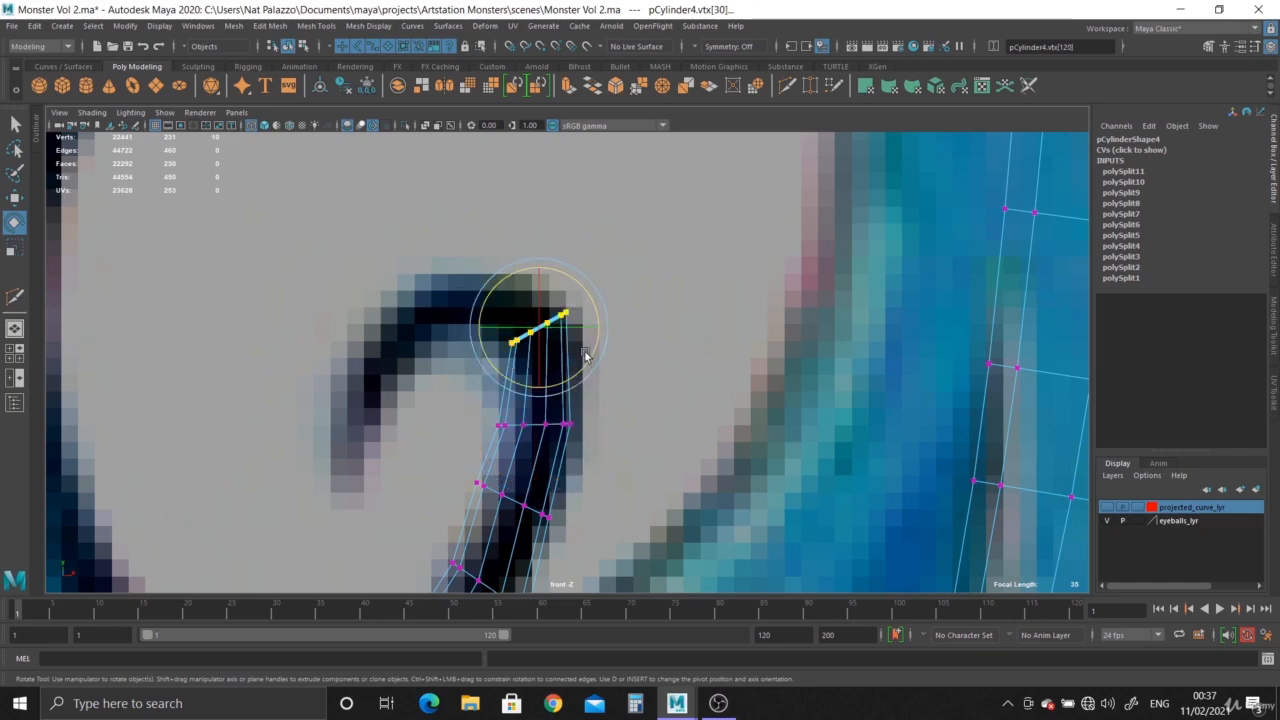
Select the border edge loop of the tentacle's open end in the perspective view.
{"action": "key", "text": "space"}
{"action": "key", "text": "space"}
{"action": "key", "text": "f"}
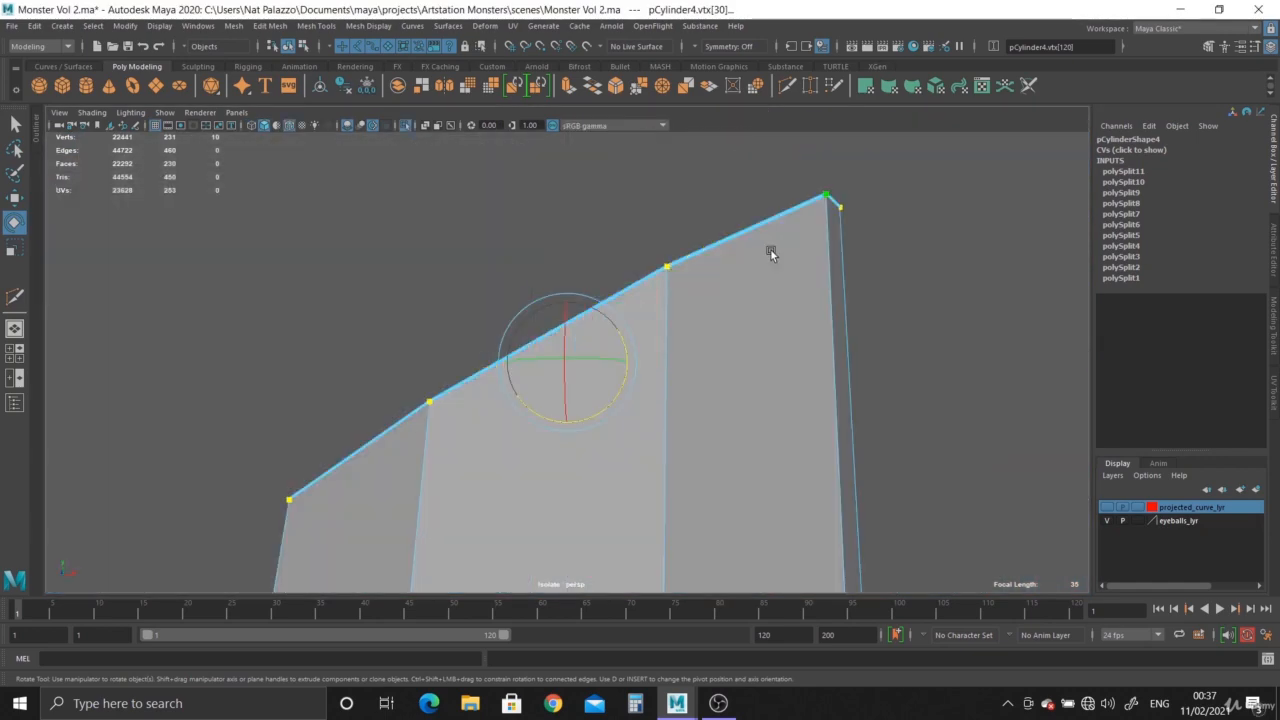
{"action": "scroll", "coordinate": [713, 371], "scroll_direction": "down", "scroll_amount": 5}
{"action": "left_click_drag", "start_coordinate": [713, 371], "coordinate": [606, 370], "text": "alt"}
{"action": "scroll", "coordinate": [606, 370], "scroll_direction": "up", "scroll_amount": 2}
{"action": "right_click_drag", "start_coordinate": [615, 307], "coordinate": [615, 272]}
{"action": "double_click", "coordinate": [618, 305]}
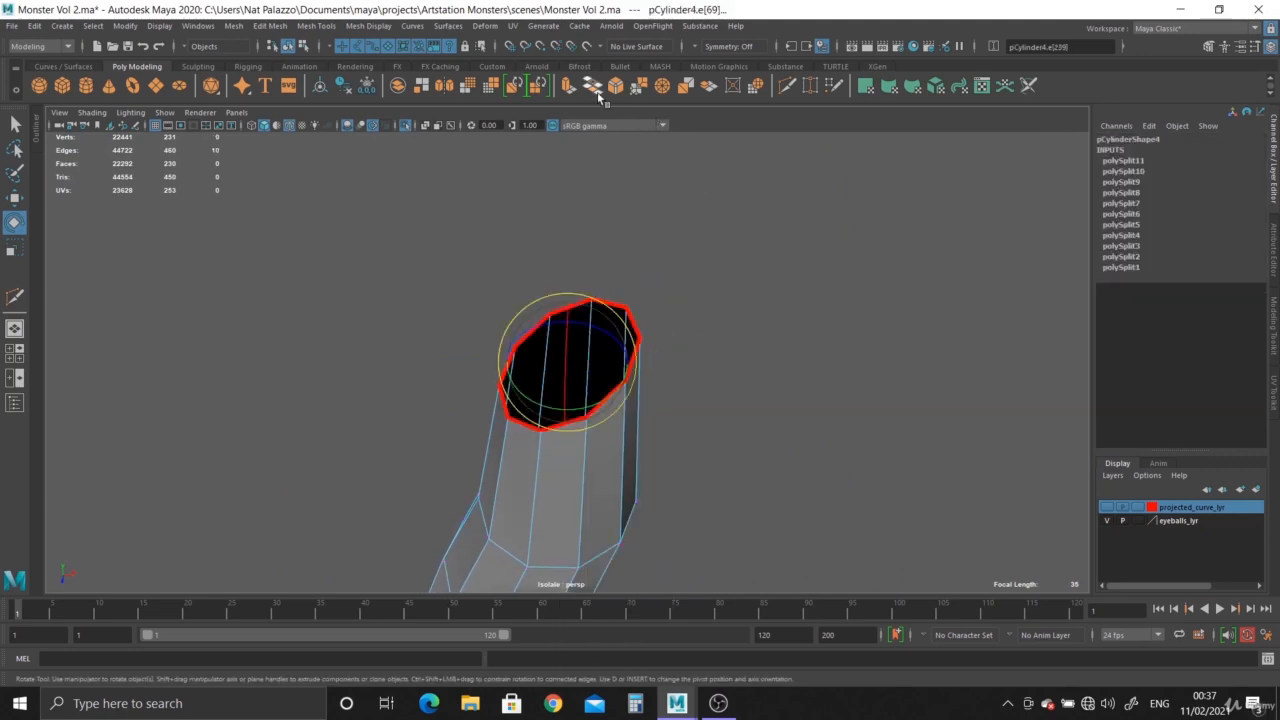
Extrude the border loop in the front view, moving and rotating it onto the crest of the reference curl.
{"action": "key", "text": "ctrl+e"}
{"action": "key", "text": "space"}
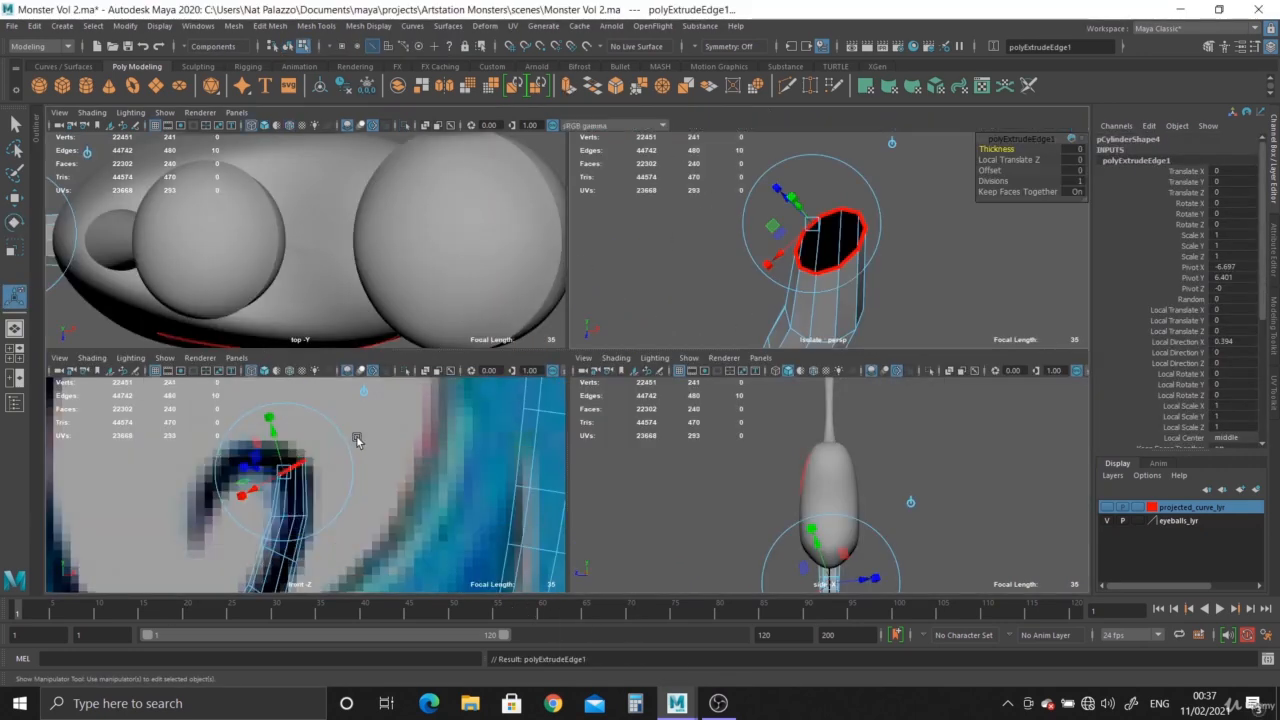
{"action": "key", "text": "space"}
{"action": "key", "text": "w"}
{"action": "left_click_drag", "start_coordinate": [530, 342], "coordinate": [499, 243]}
{"action": "key", "text": "e"}
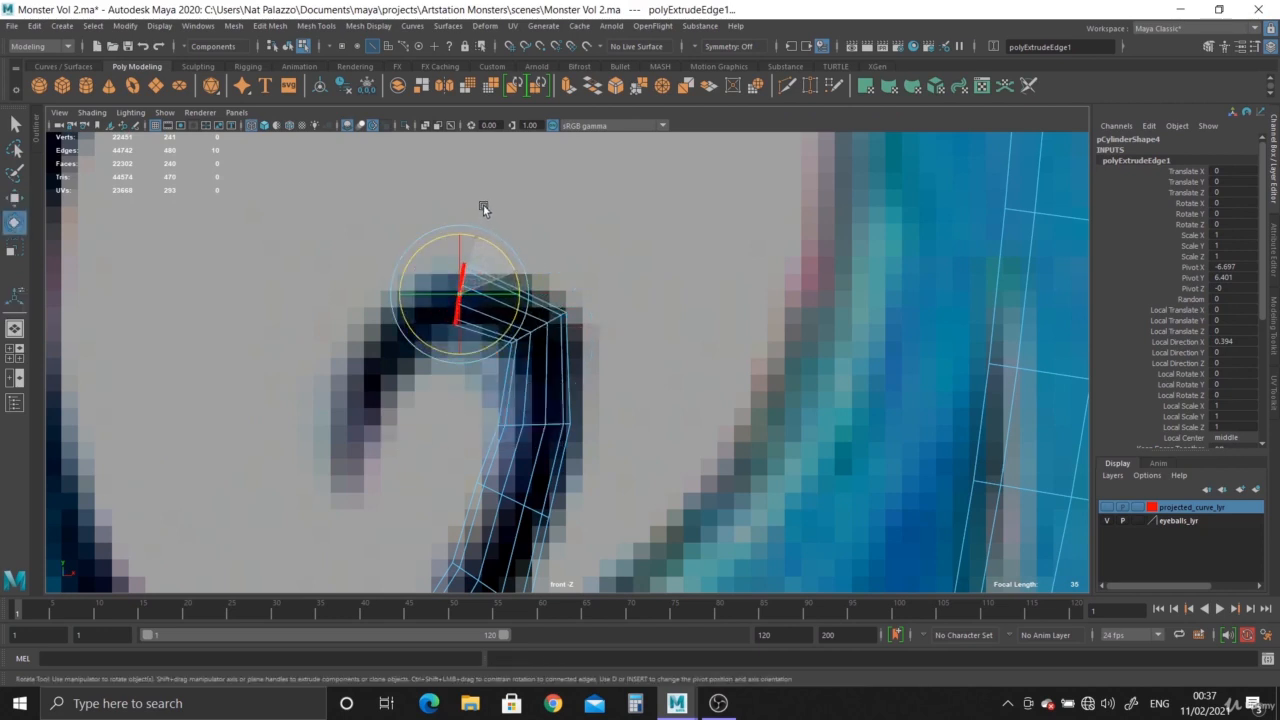
{"action": "key", "text": "w"}
{"action": "left_click_drag", "start_coordinate": [462, 294], "coordinate": [494, 269]}
{"action": "key", "text": "e"}
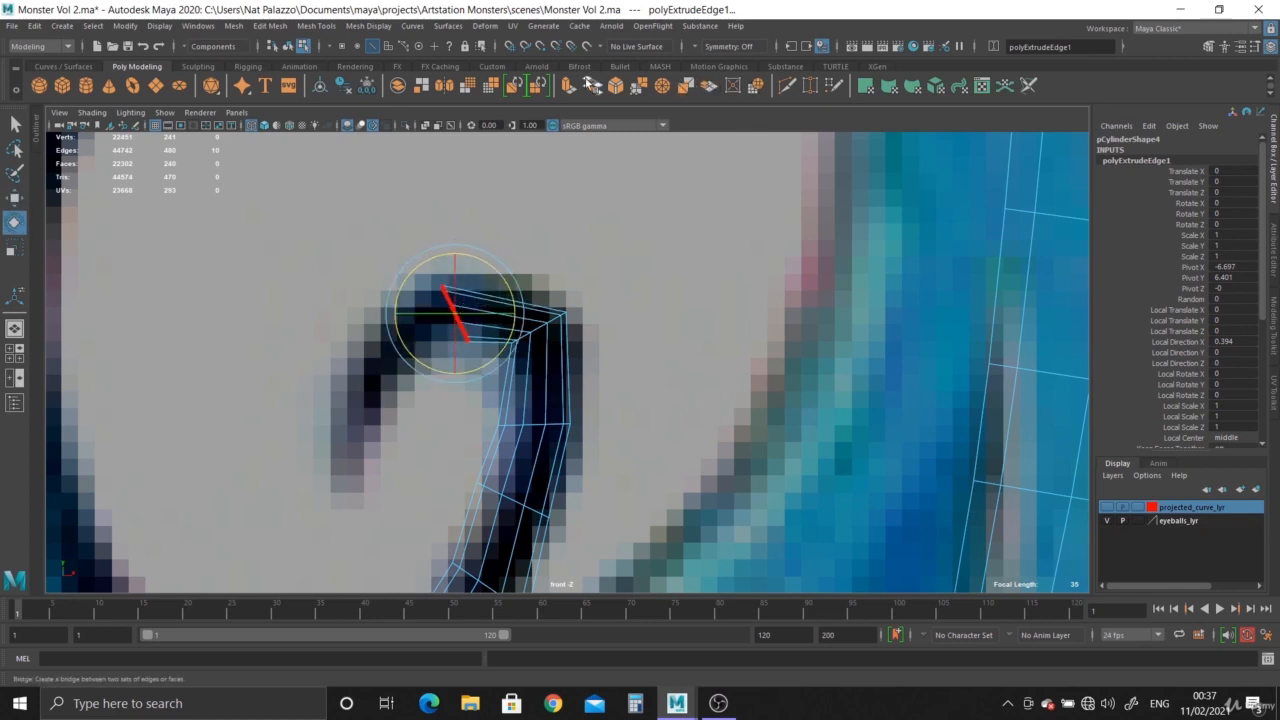
Extrude the open end again and angle the new ring down the far side of the curl.
{"action": "key", "text": "ctrl+e"}
{"action": "key", "text": "w"}
{"action": "mouse_move", "coordinate": [452, 318]}
{"action": "left_mouse_down"}
{"action": "mouse_move", "coordinate": [374, 370]}
{"action": "mouse_move", "coordinate": [427, 318]}
{"action": "left_mouse_up"}
{"action": "key", "text": "e"}
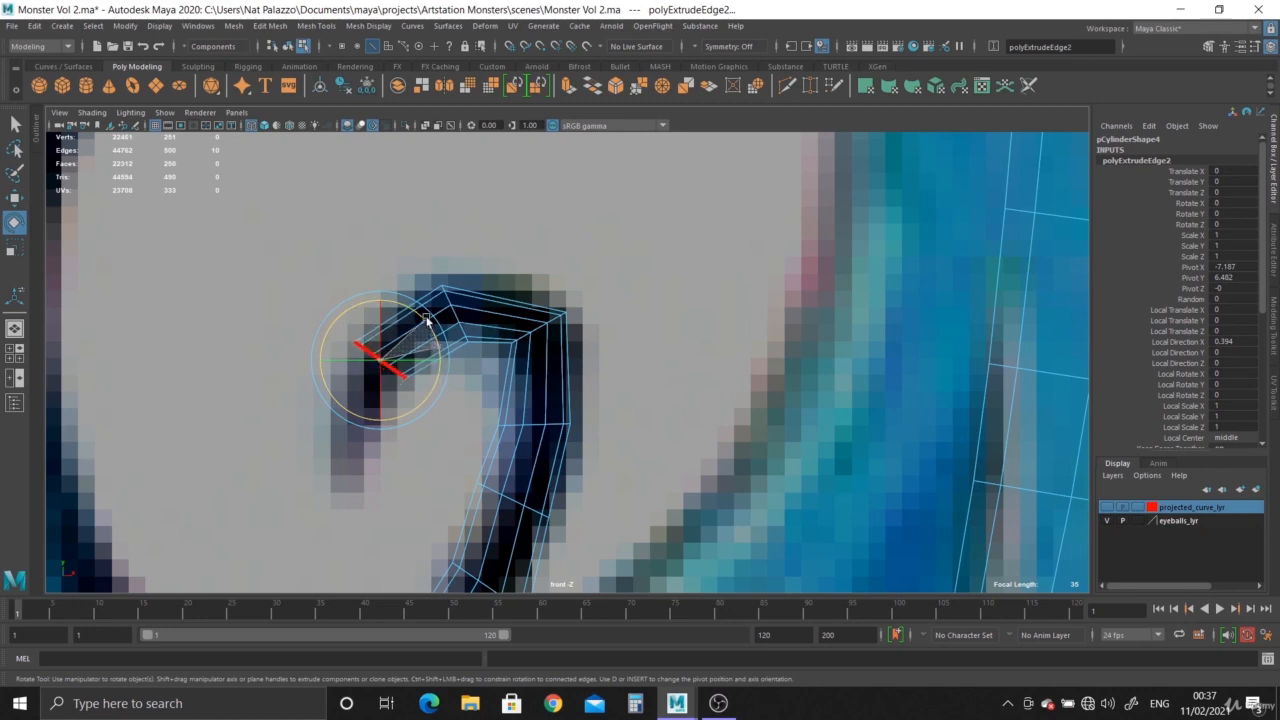
{"action": "key", "text": "w"}
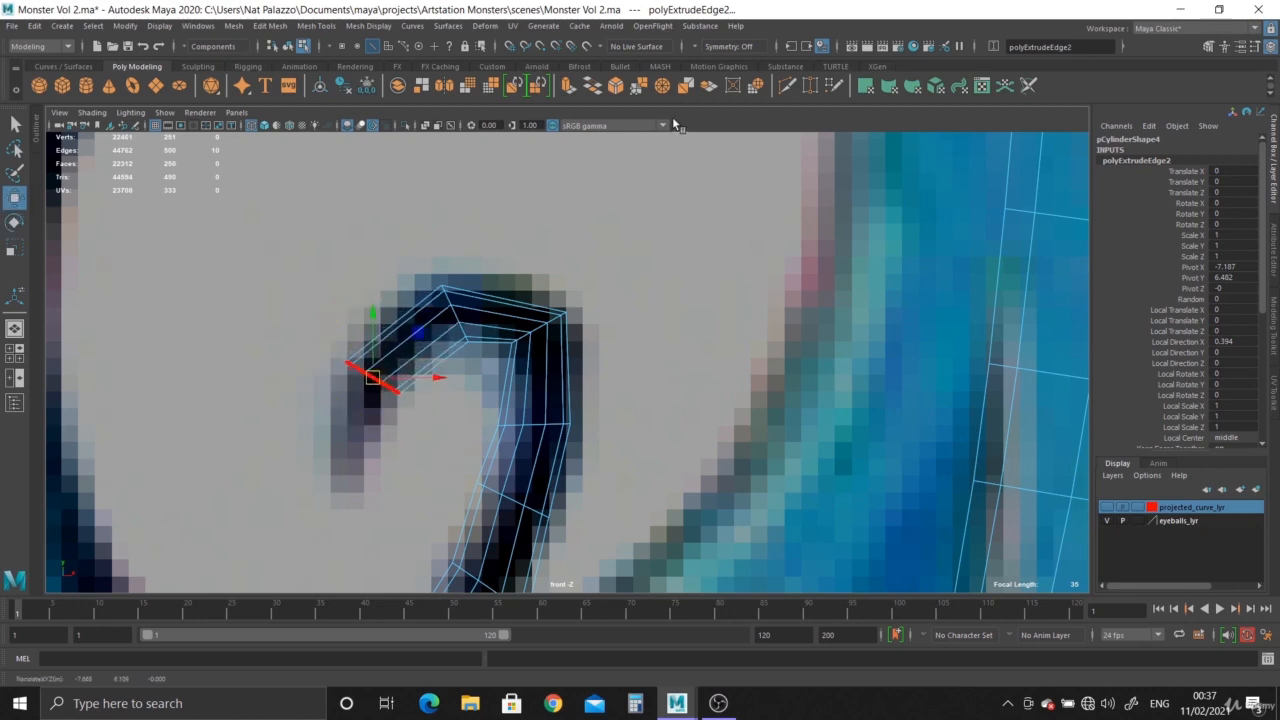
Extrude a final segment to the reference tip, rotate its end ring and scale it down to about 0.46.
{"action": "left_click", "coordinate": [576, 90]}
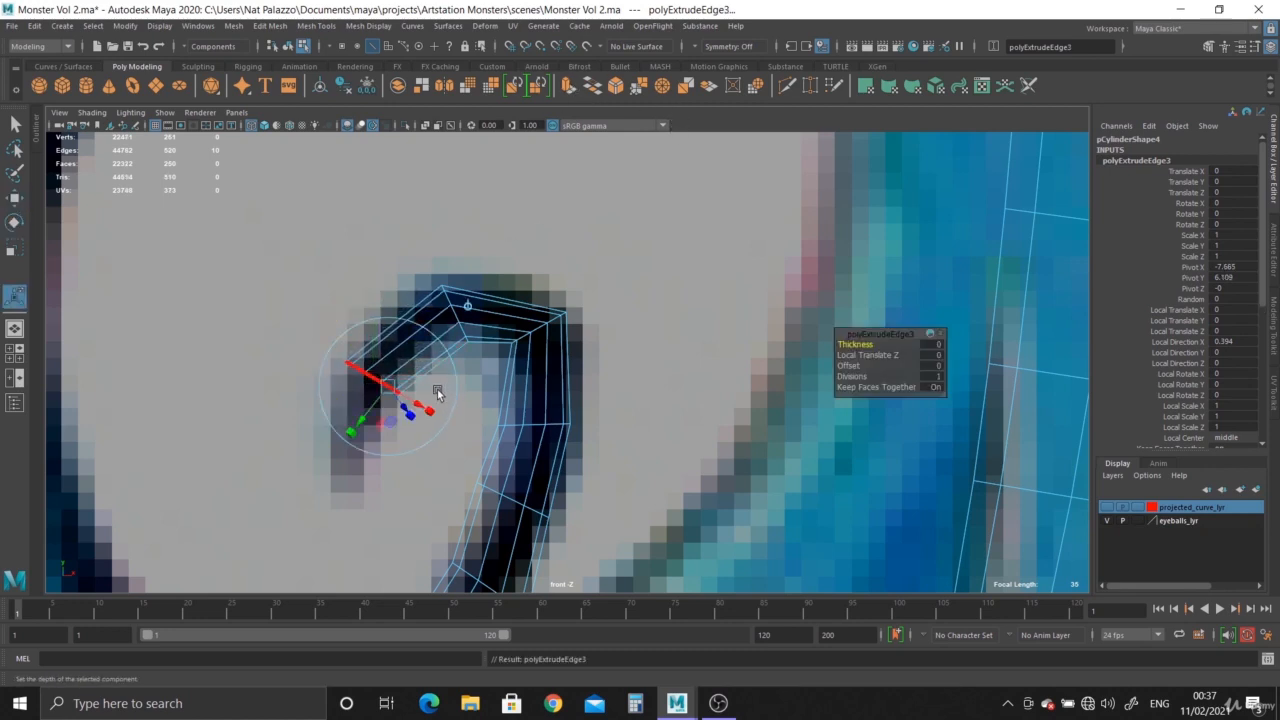
{"action": "key", "text": "w"}
{"action": "left_click_drag", "start_coordinate": [374, 380], "coordinate": [354, 470]}
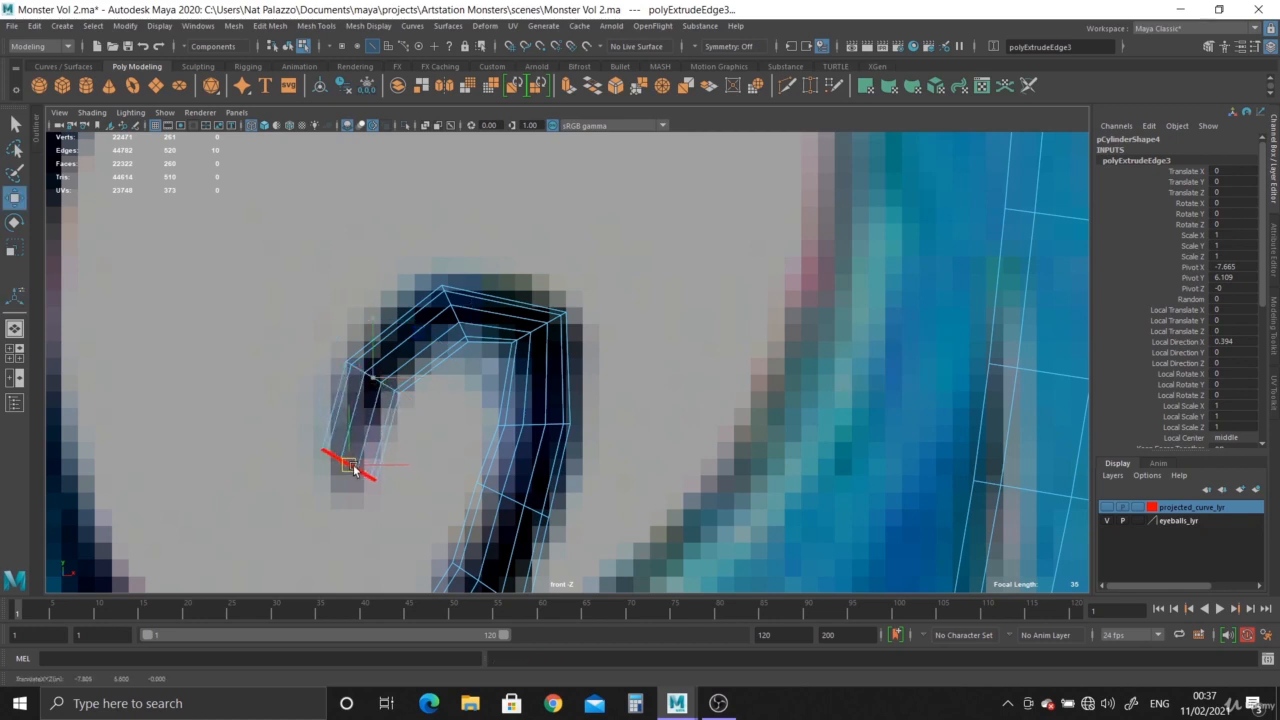
{"action": "key", "text": "e"}
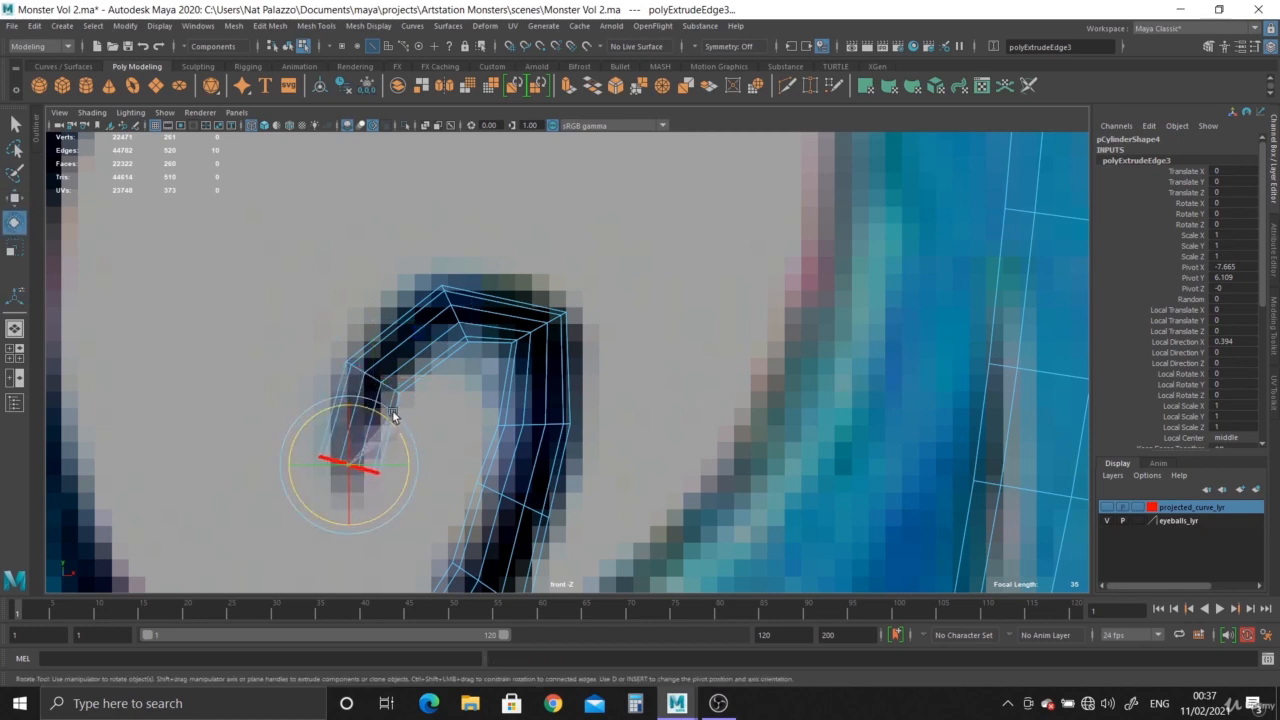
{"action": "key", "text": "r"}
{"action": "left_click_drag", "start_coordinate": [348, 465], "coordinate": [333, 465]}
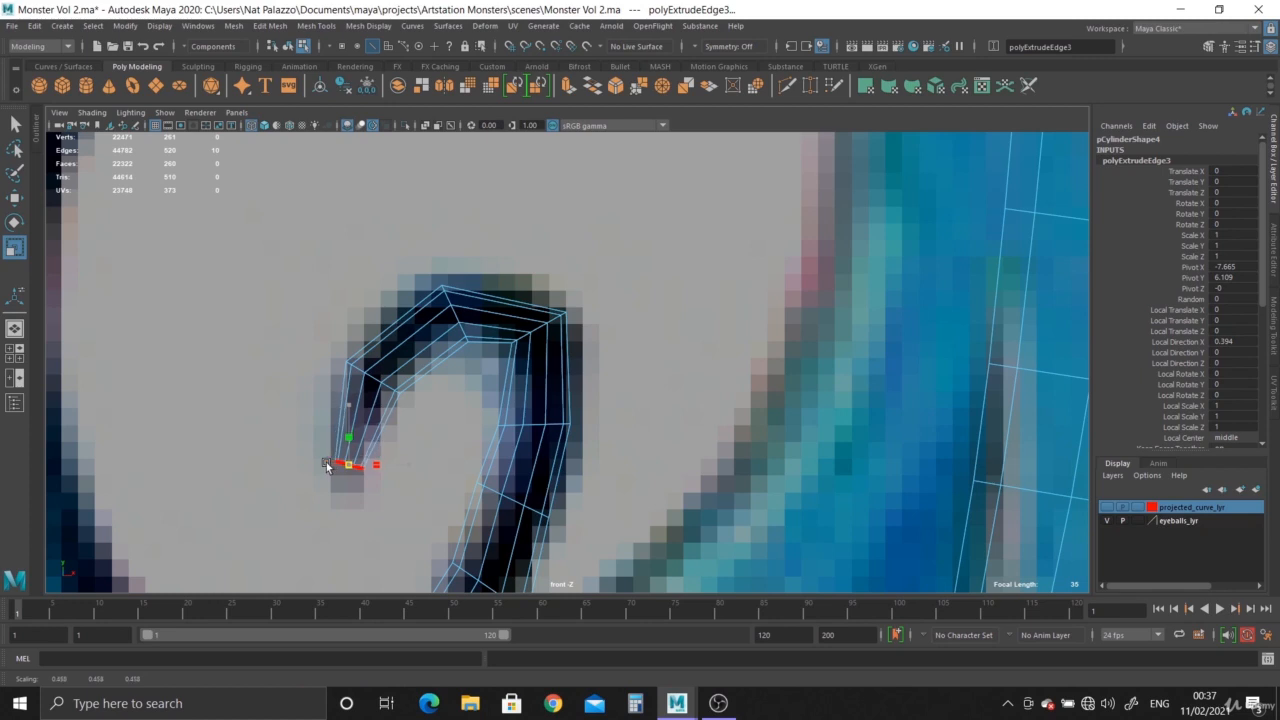
Insert edge loops between the tentacle's curl segments with the Multi-Cut tool to smooth the bend in the front view.
{"action": "scroll", "coordinate": [471, 449], "scroll_direction": "up", "scroll_amount": 2}
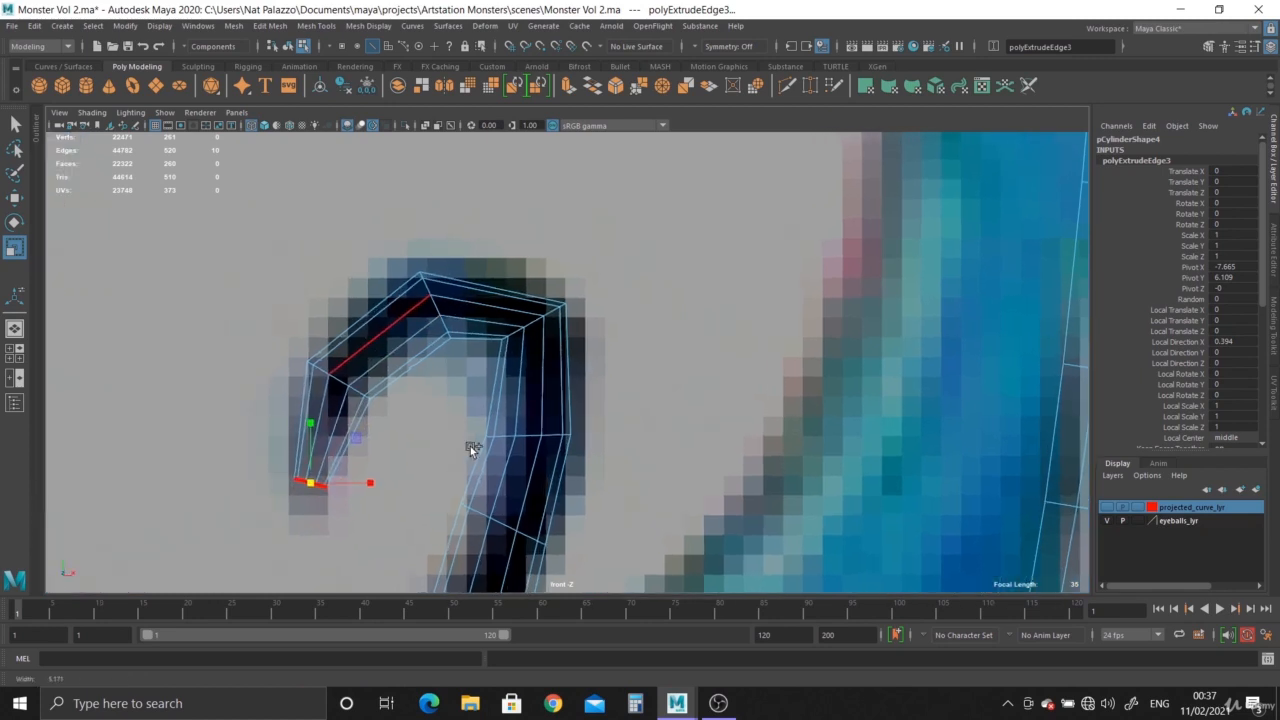
{"action": "left_click", "coordinate": [789, 87]}
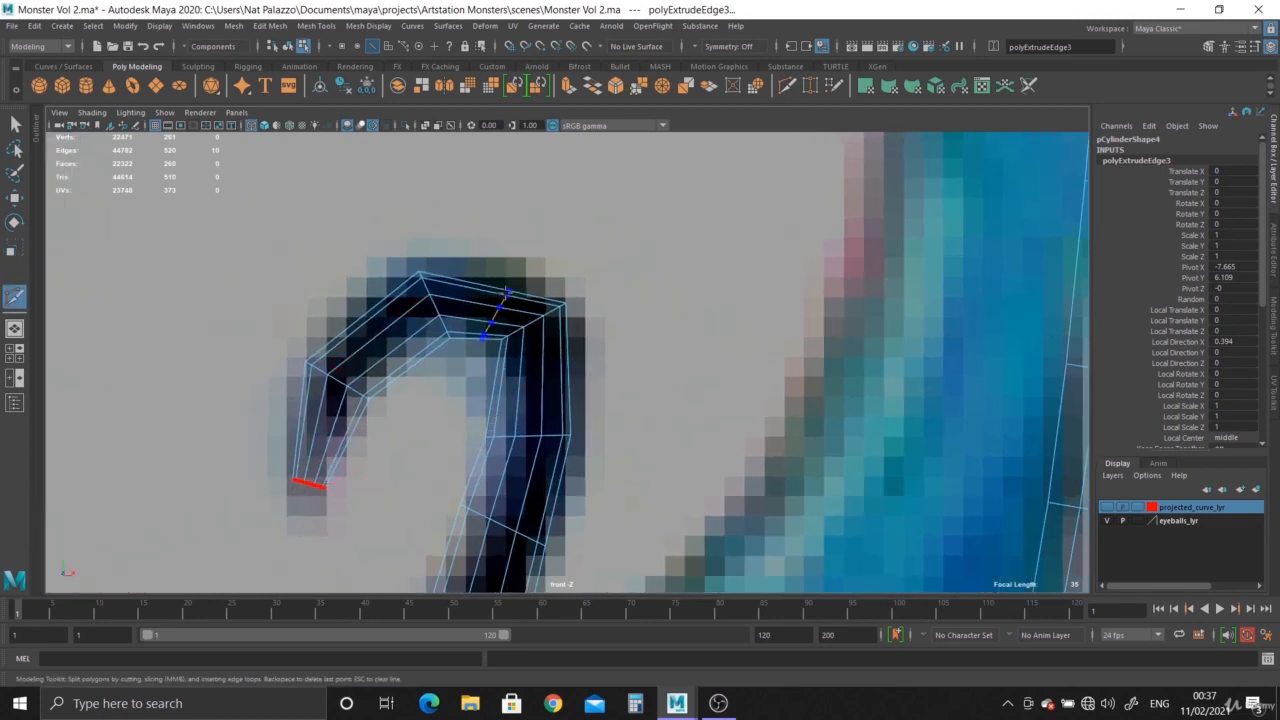
{"action": "left_click", "coordinate": [342, 422], "text": "ctrl"}
{"action": "key", "text": "Return"}
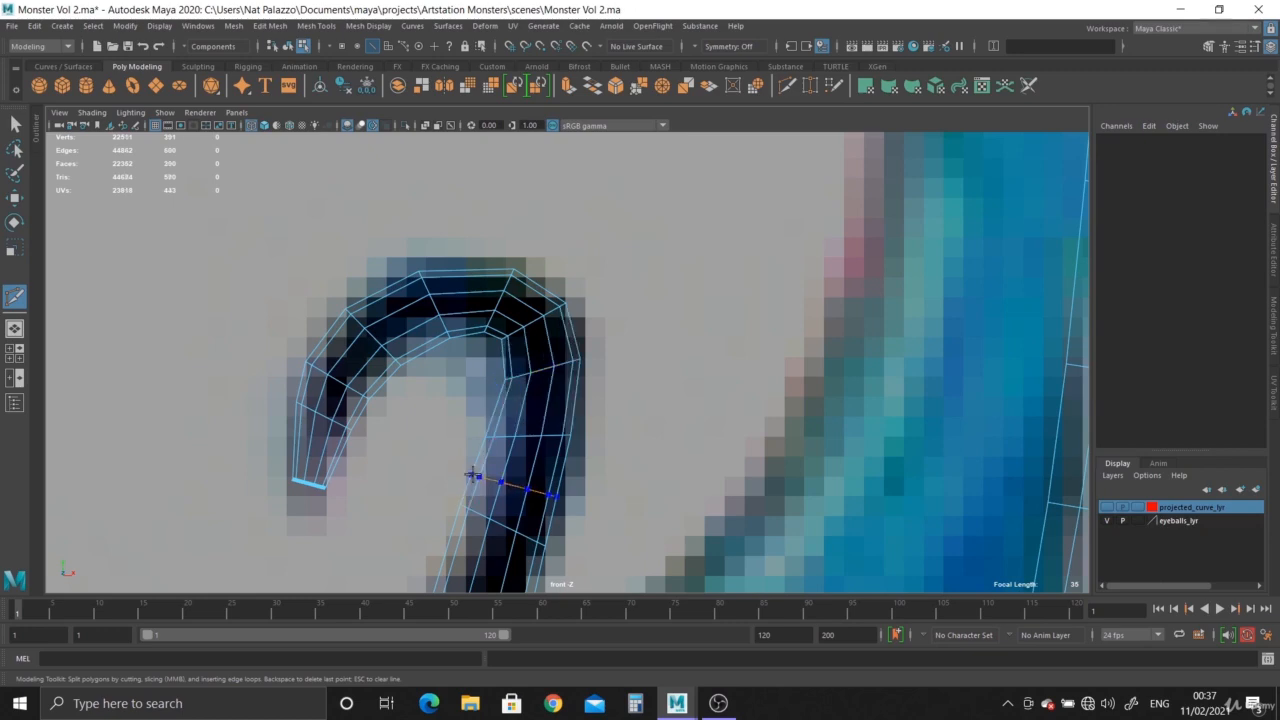
{"action": "scroll", "coordinate": [583, 474], "scroll_direction": "down", "scroll_amount": 3}
{"action": "middle_click_drag", "start_coordinate": [557, 449], "coordinate": [608, 446], "text": "alt"}
{"action": "scroll", "coordinate": [602, 436], "scroll_direction": "up", "scroll_amount": 2}
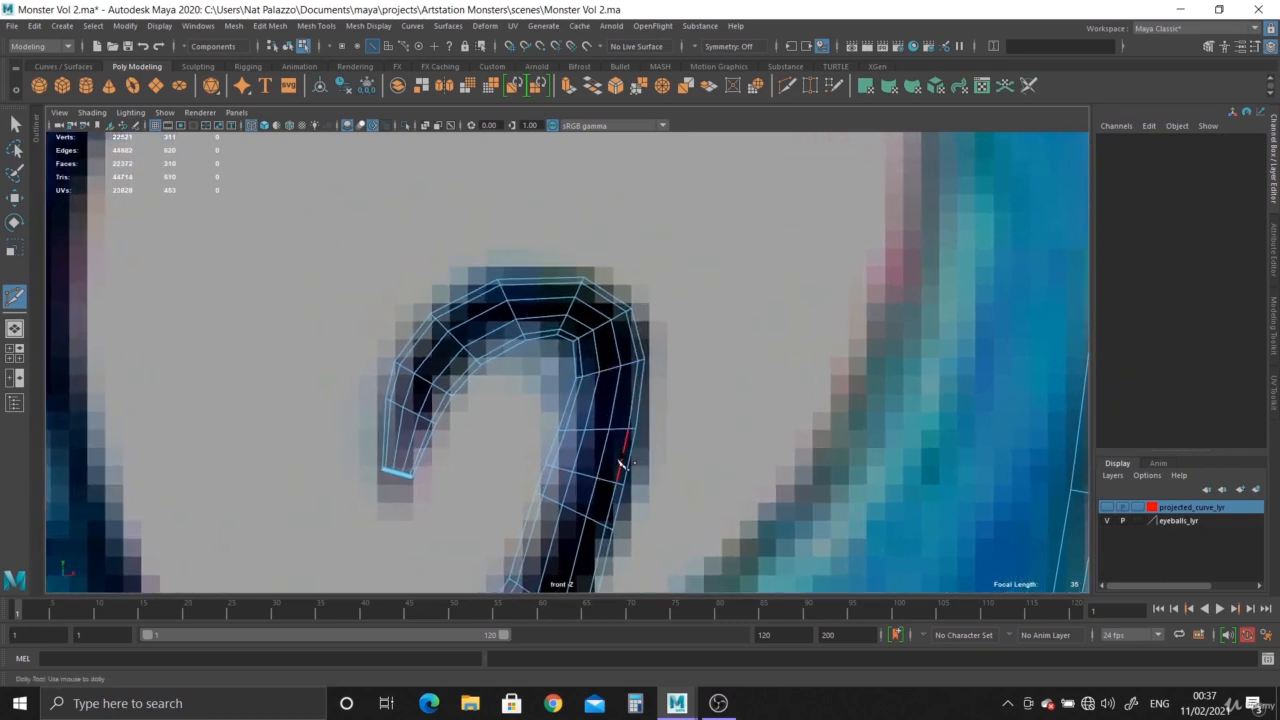
Select the border edge loop around the open end of the tentacle tip in the perspective view.
{"action": "key", "text": "space"}
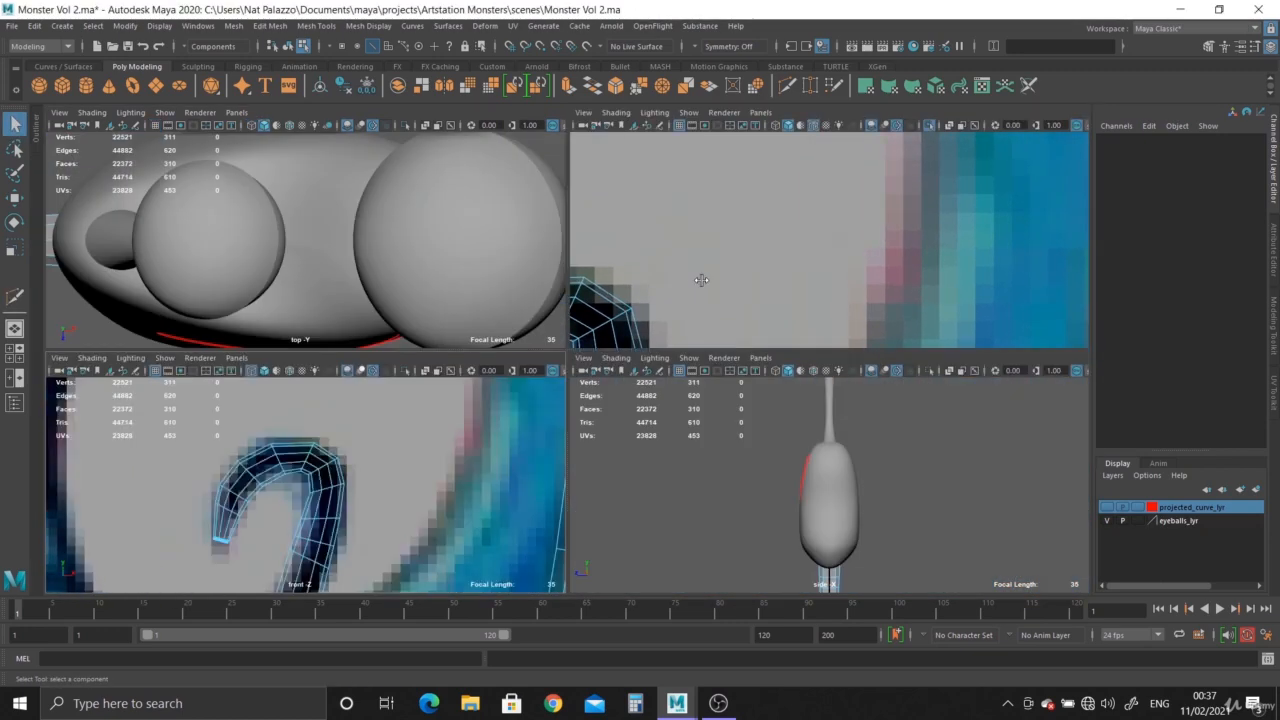
{"action": "key", "text": "space"}
{"action": "right_click_drag", "start_coordinate": [679, 329], "coordinate": [323, 200], "text": "alt"}
{"action": "left_click_drag", "start_coordinate": [323, 200], "coordinate": [401, 290], "text": "alt"}
{"action": "middle_click_drag", "start_coordinate": [401, 290], "coordinate": [401, 160], "text": "alt"}
{"action": "right_click_drag", "start_coordinate": [401, 160], "coordinate": [384, 291], "text": "alt"}
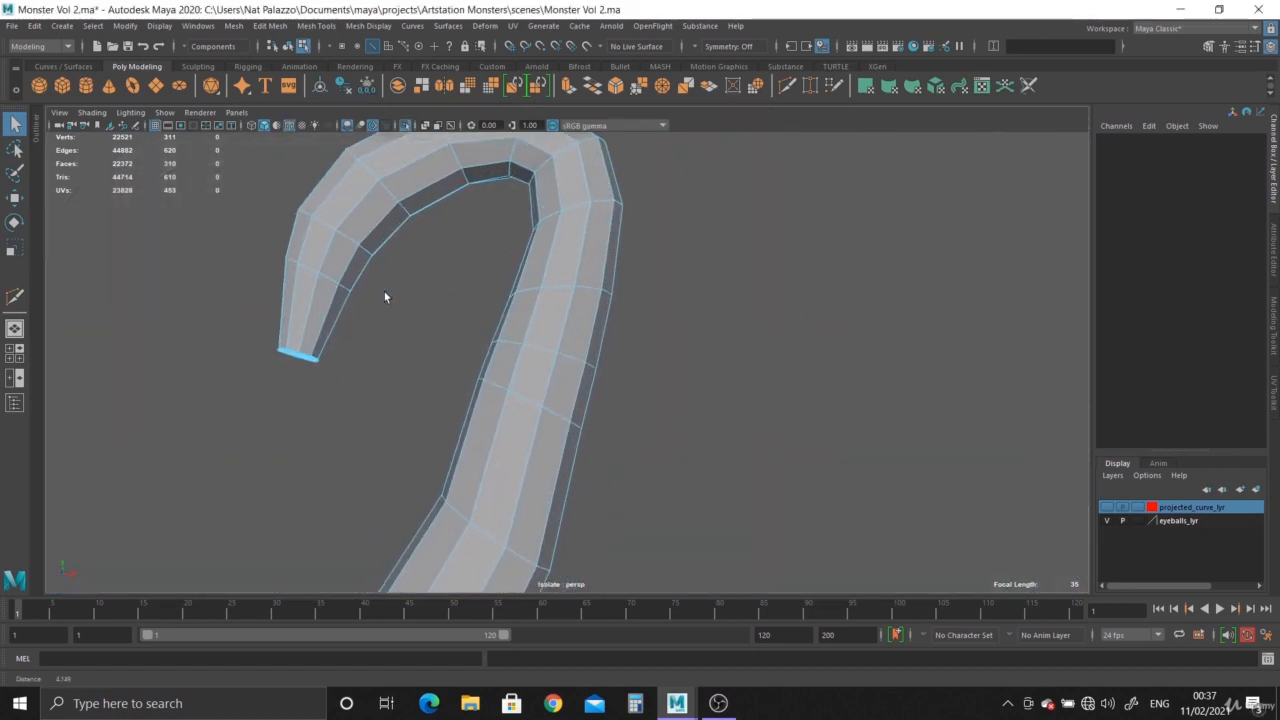
{"action": "middle_click_drag", "start_coordinate": [384, 291], "coordinate": [590, 294], "text": "alt"}
{"action": "right_click_drag", "start_coordinate": [590, 294], "coordinate": [604, 465], "text": "alt"}
{"action": "left_click_drag", "start_coordinate": [604, 465], "coordinate": [571, 314], "text": "alt"}
{"action": "right_click_drag", "start_coordinate": [571, 314], "coordinate": [592, 443], "text": "alt"}
{"action": "right_click_drag", "start_coordinate": [457, 306], "coordinate": [454, 264]}
{"action": "double_click", "coordinate": [449, 331]}
{"action": "left_click_drag", "start_coordinate": [470, 372], "coordinate": [540, 325], "text": "alt"}
{"action": "right_click_drag", "start_coordinate": [540, 325], "coordinate": [543, 382], "text": "alt"}
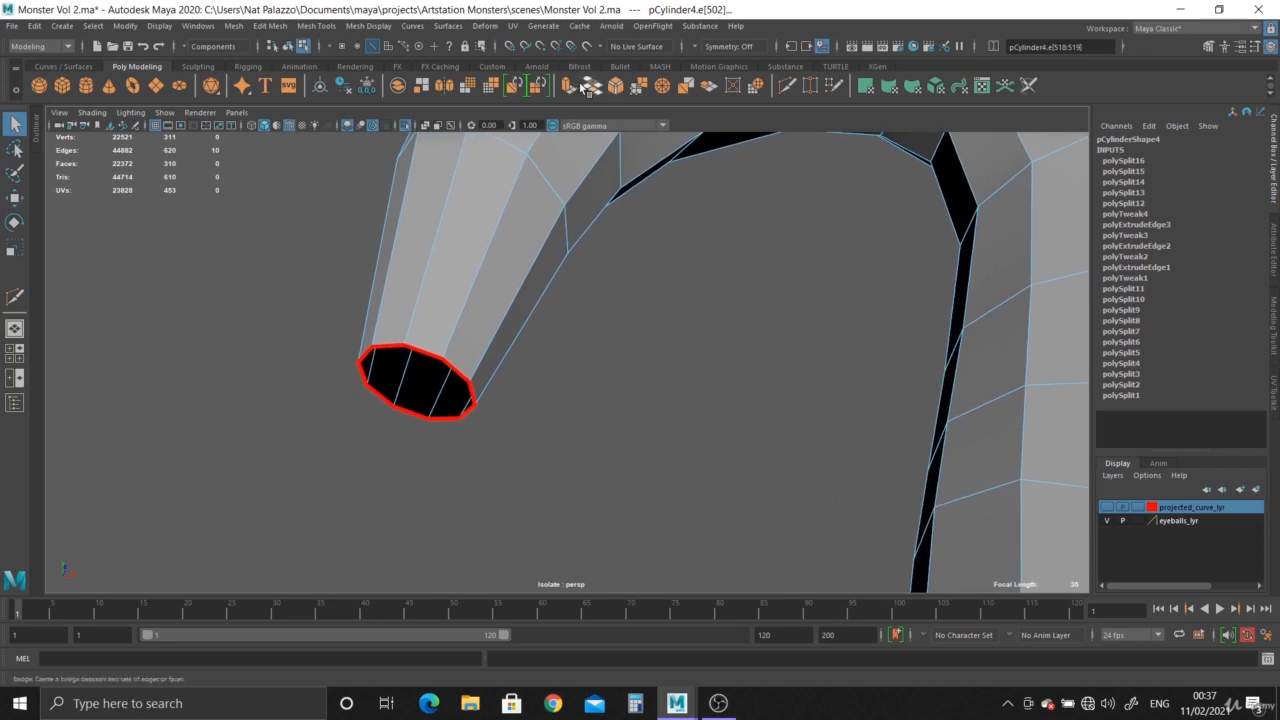
Extrude the tip's border edges and scale the new ring inward to about half its size.
{"action": "key", "text": "ctrl+e"}
{"action": "key", "text": "r"}
{"action": "left_click_drag", "start_coordinate": [416, 382], "coordinate": [375, 377]}
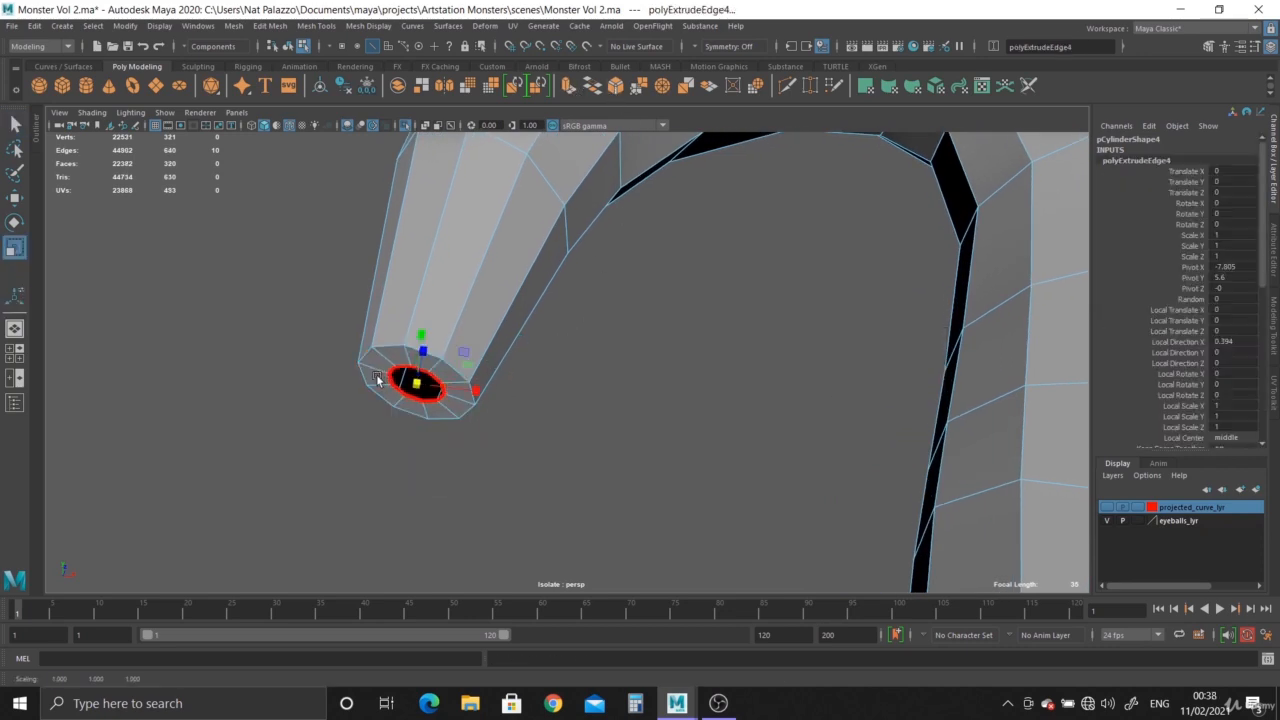
Close the remaining opening in the tentacle tip with Fill Hole.
{"action": "right_click_drag", "start_coordinate": [502, 385], "coordinate": [520, 418], "text": "alt"}
{"action": "left_click_drag", "start_coordinate": [520, 418], "coordinate": [500, 345], "text": "alt"}
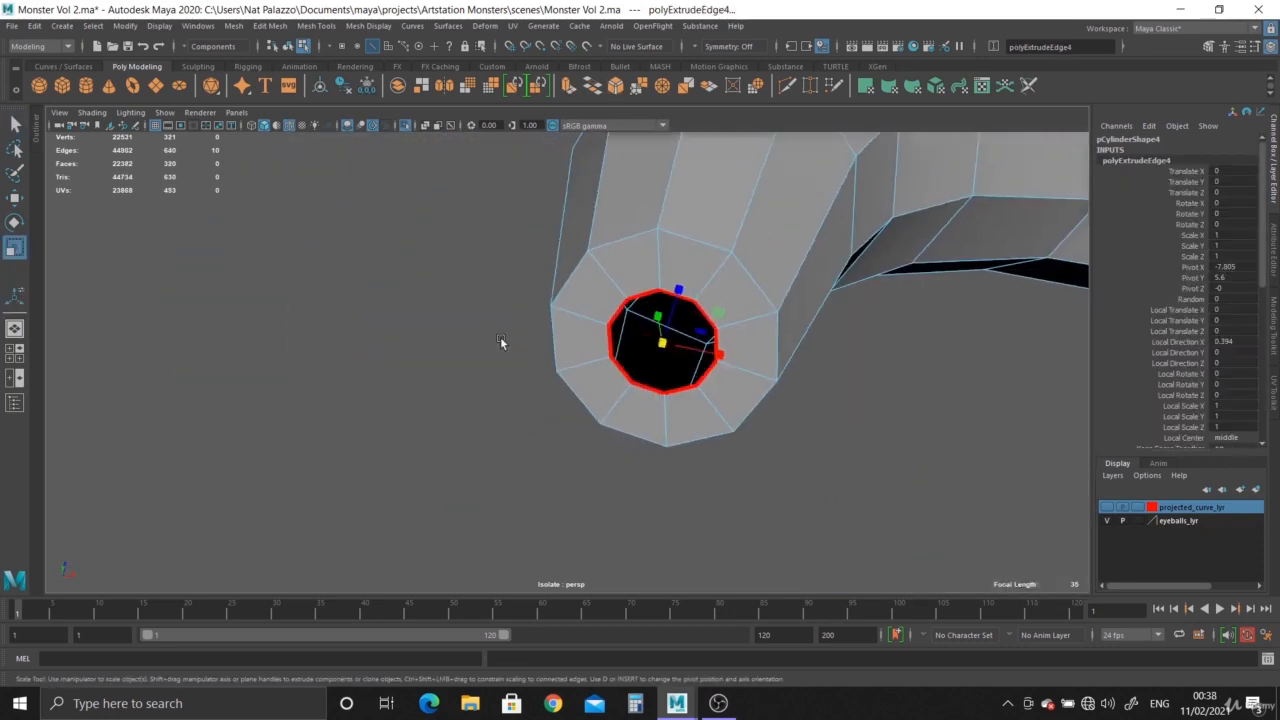
{"action": "right_click_drag", "start_coordinate": [500, 345], "coordinate": [540, 344], "text": "alt"}
{"action": "left_click", "coordinate": [233, 26]}
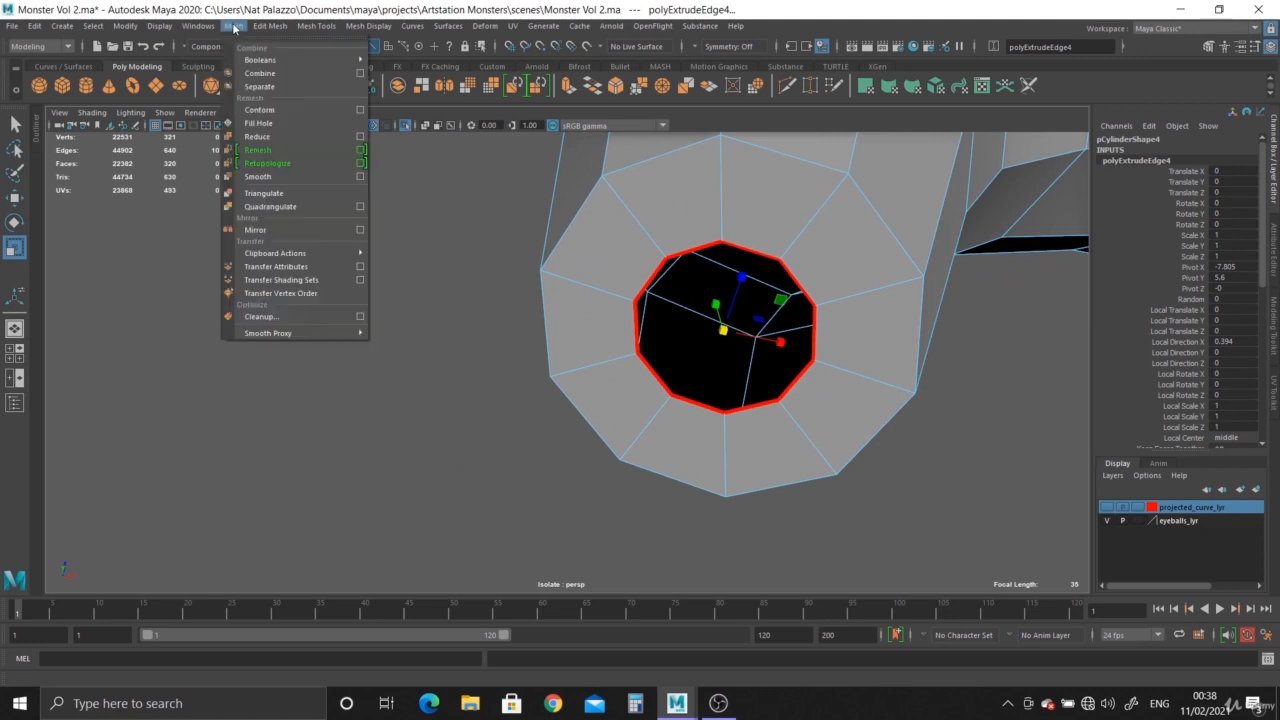
{"action": "left_click", "coordinate": [262, 123]}
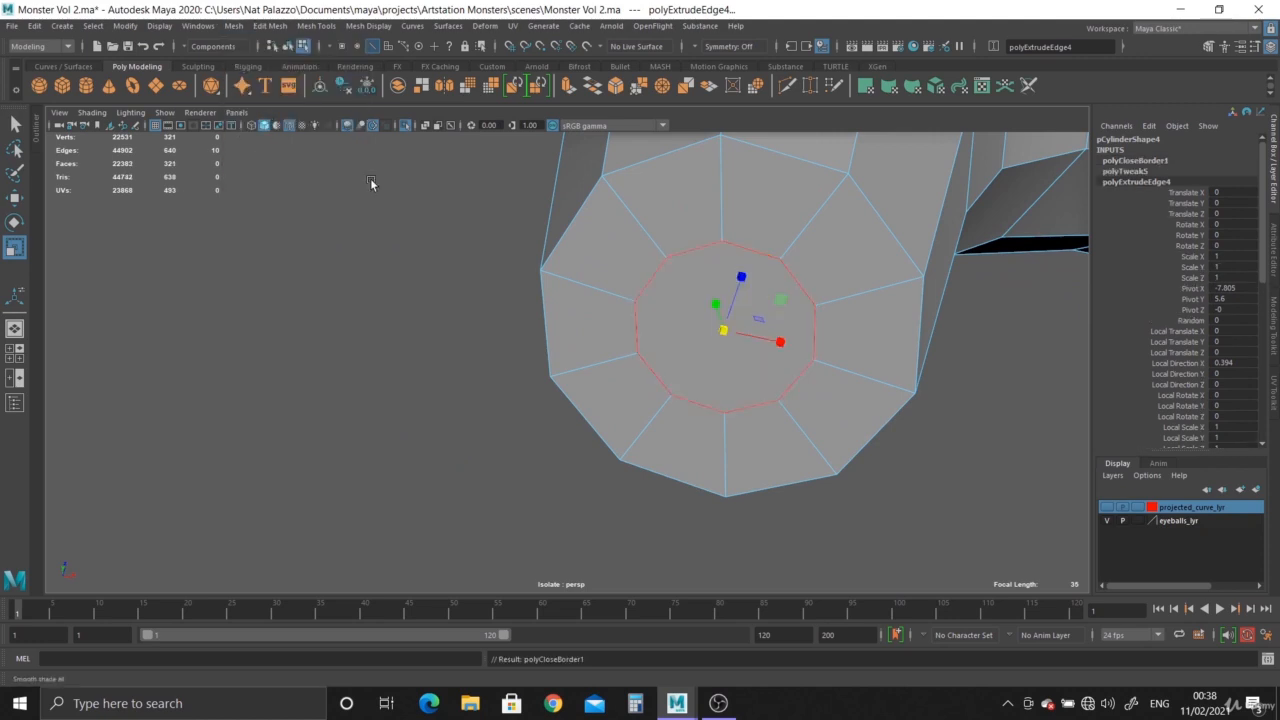
Cut the filled cap face vertically through its middle and horizontally across the lower pair of side vertices with the Multi-Cut tool.
{"action": "double_click", "coordinate": [788, 85]}
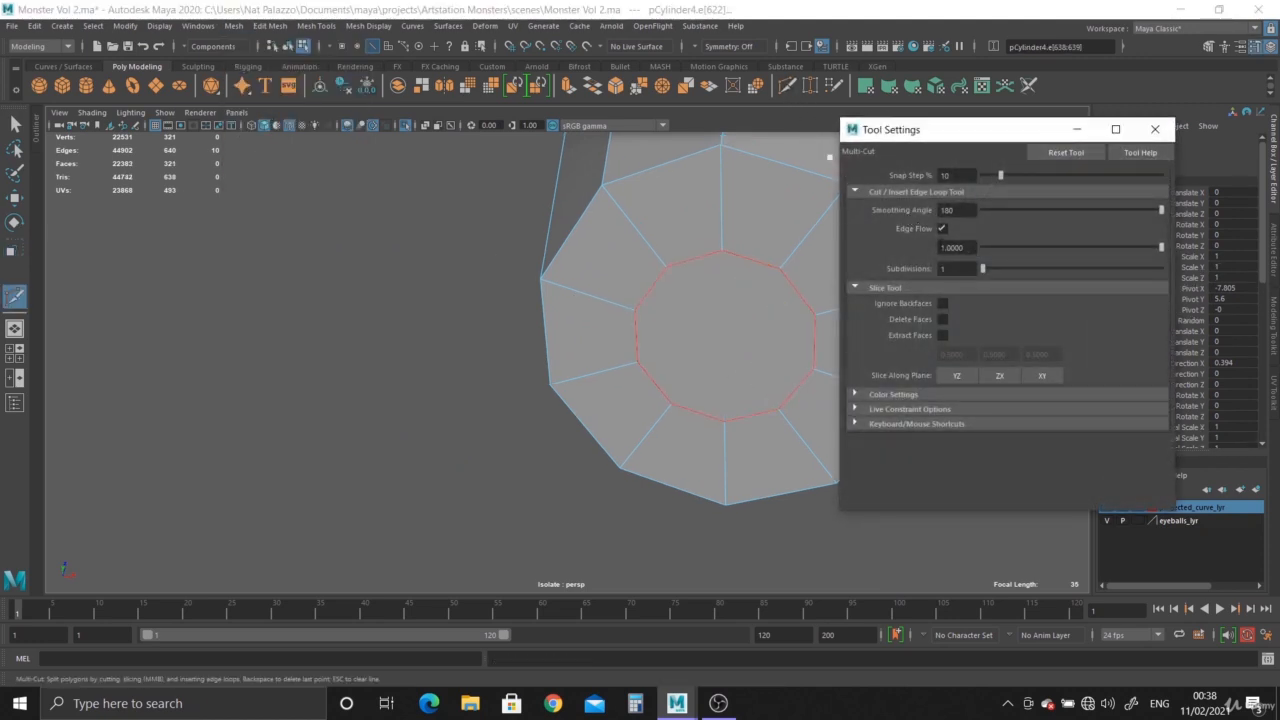
{"action": "left_click", "coordinate": [1155, 129]}
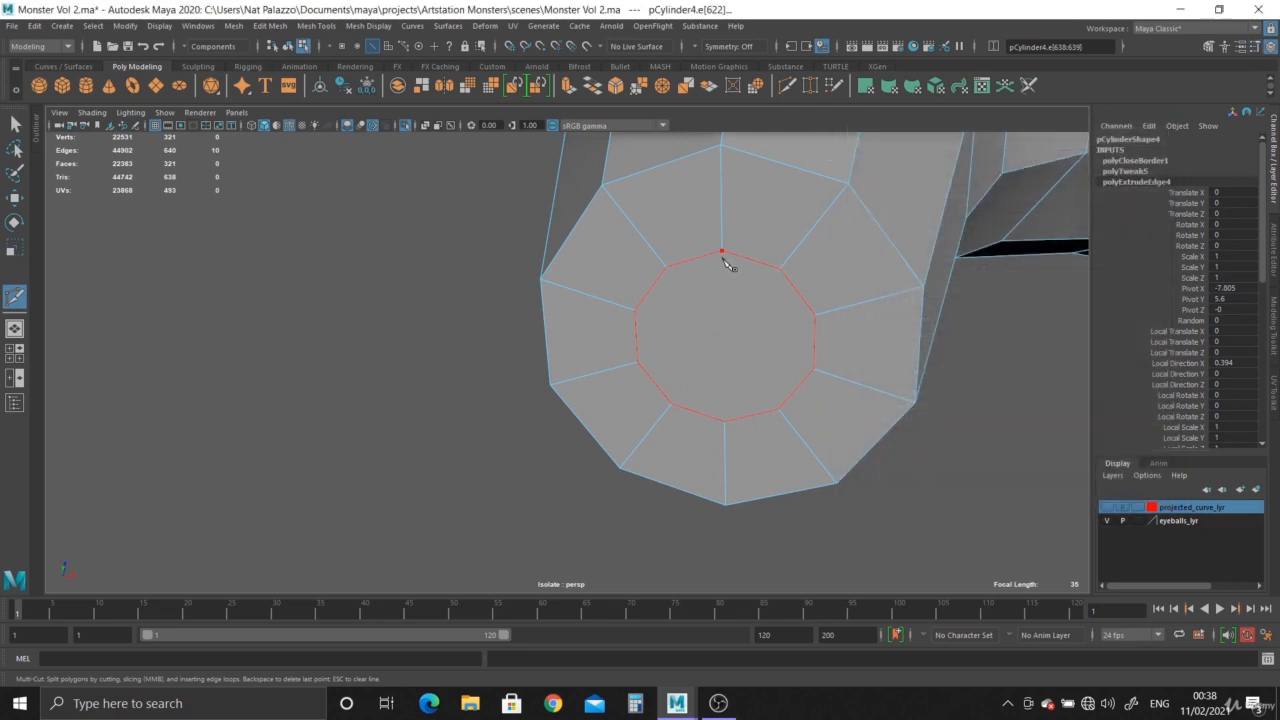
{"action": "key", "text": "Return"}
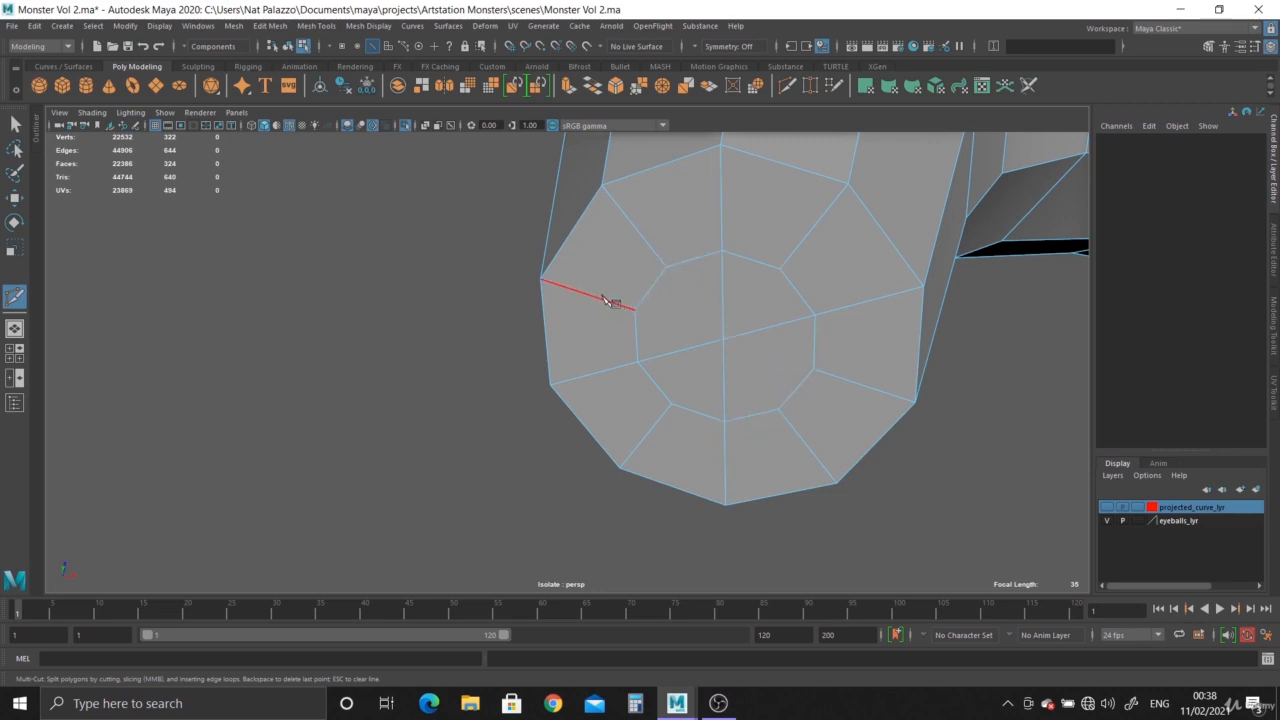
{"action": "left_click", "coordinate": [783, 270]}
{"action": "right_click", "coordinate": [797, 243]}
{"action": "key", "text": "ctrl+z"}
{"action": "right_click", "coordinate": [836, 399]}
Add a second horizontal cut across the cap's upper side vertices and insert edge loops around the cap rim and tip end.
{"action": "left_click", "coordinate": [635, 309]}
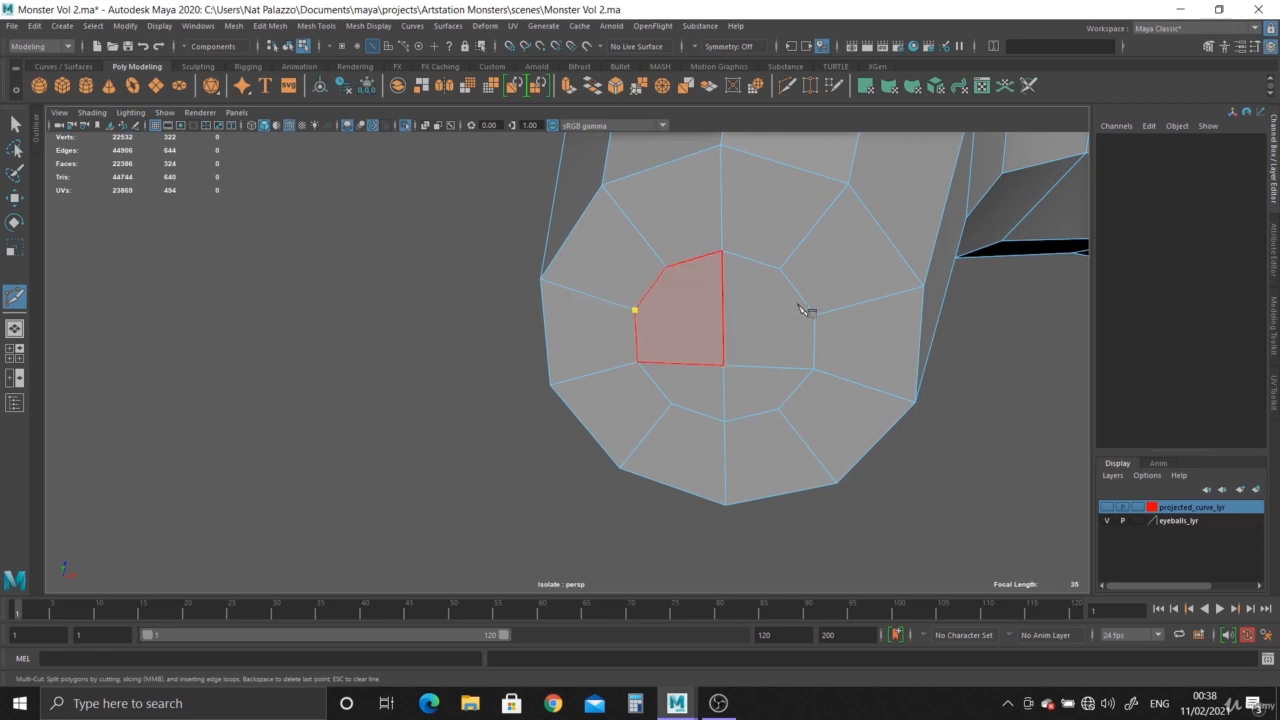
{"action": "right_click", "coordinate": [868, 353]}
{"action": "left_click_drag", "start_coordinate": [868, 353], "coordinate": [912, 478], "text": "alt"}
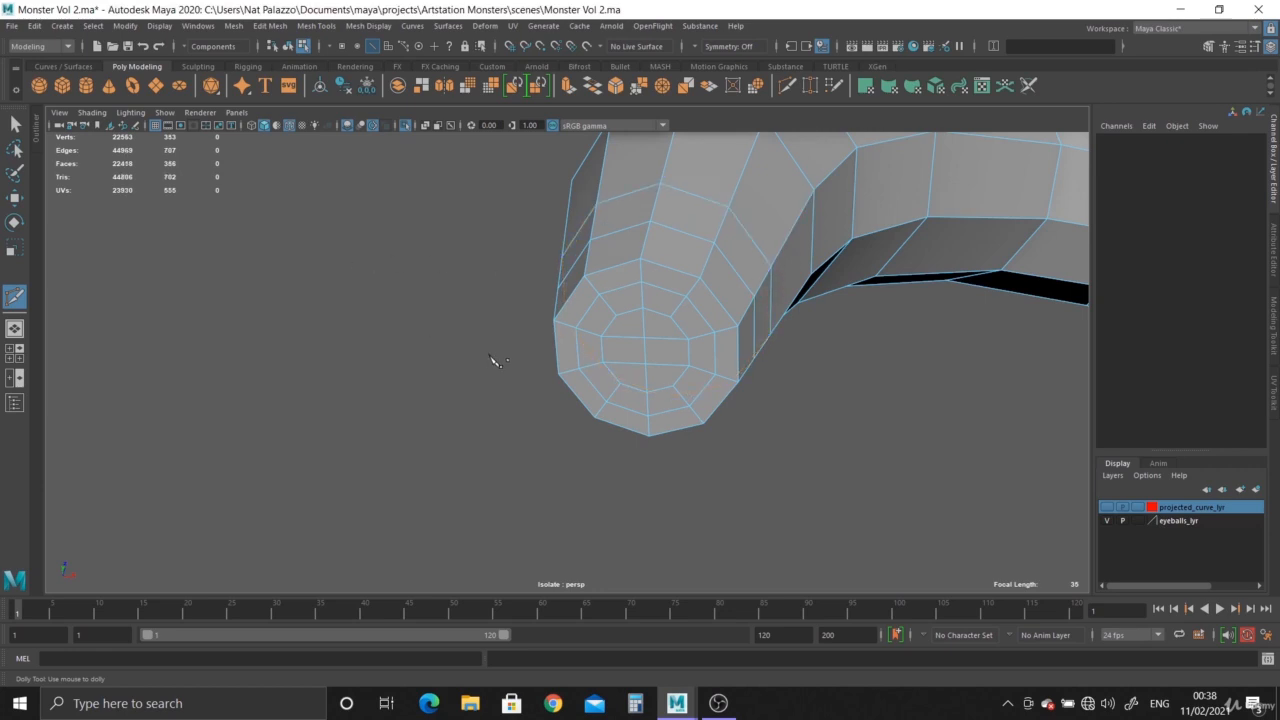
Select the two central vertices of the tip cap and turn on soft selection for moving them.
{"action": "left_click_drag", "start_coordinate": [493, 360], "coordinate": [395, 320], "text": "alt"}
{"action": "left_click", "coordinate": [16, 123]}
{"action": "right_click_drag", "start_coordinate": [517, 334], "coordinate": [745, 462], "text": "alt"}
{"action": "right_click_drag", "start_coordinate": [627, 305], "coordinate": [571, 307]}
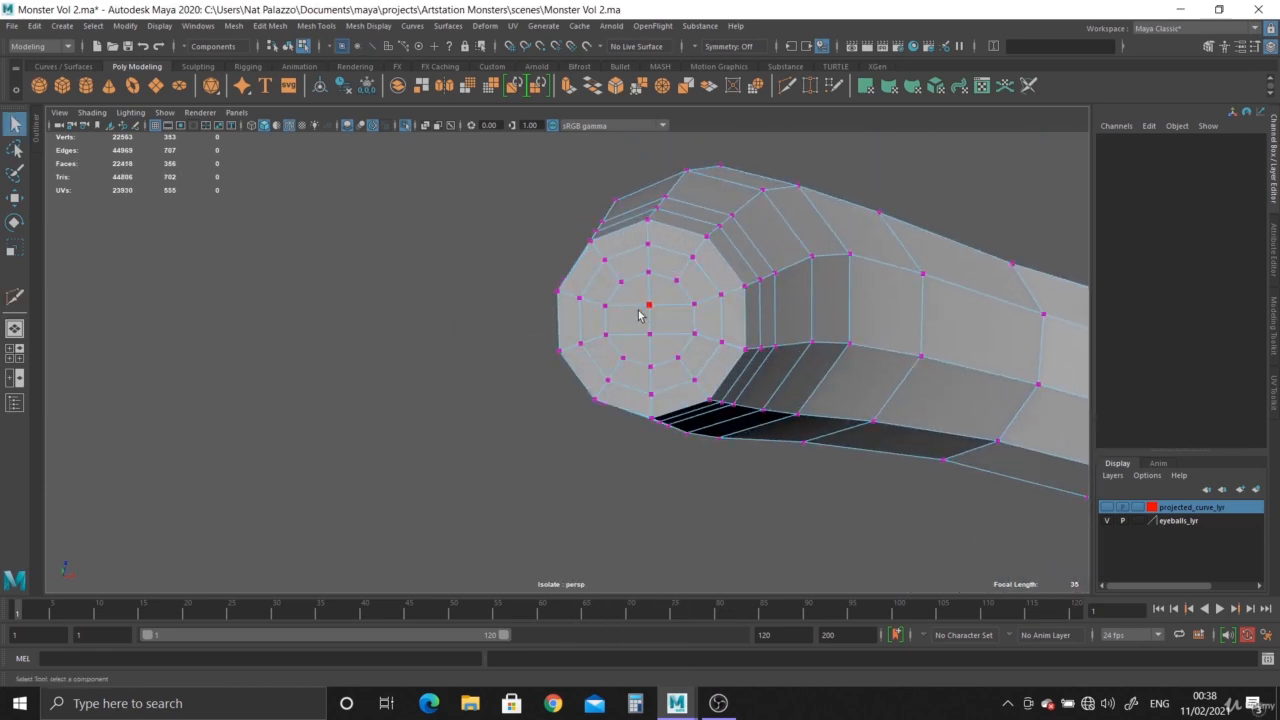
{"action": "left_click", "coordinate": [644, 316]}
{"action": "key", "text": "w"}
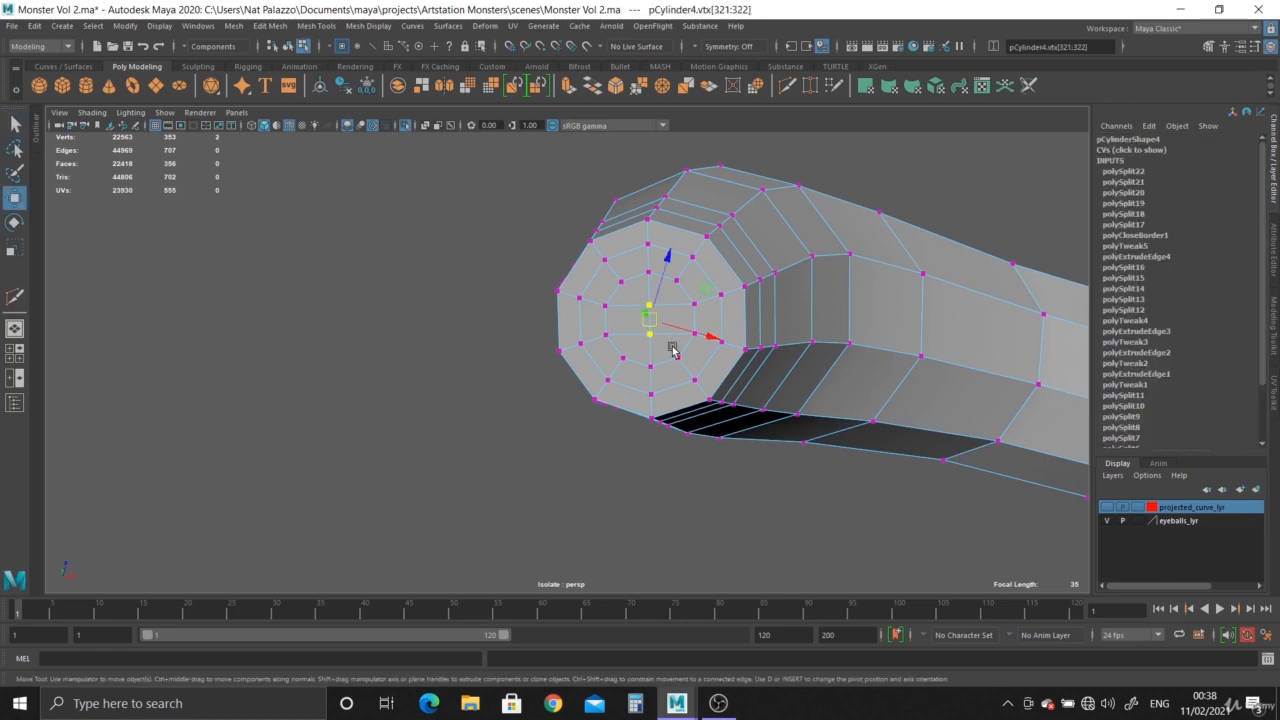
{"action": "key", "text": "b"}
{"action": "left_click_drag", "start_coordinate": [698, 333], "coordinate": [632, 449], "text": "alt"}
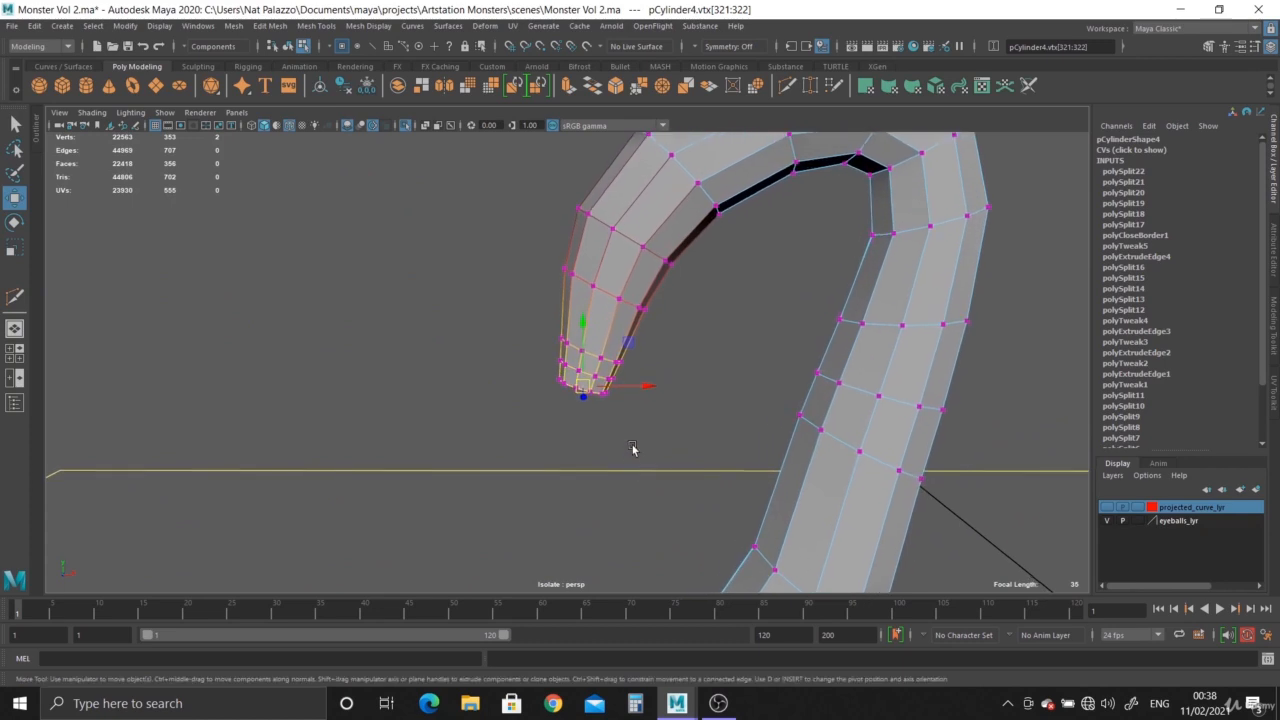
Adjust the soft selection falloff radius and pull the cap's central vertices down to round off the tip.
{"action": "left_click_drag", "start_coordinate": [581, 334], "coordinate": [571, 432]}
{"action": "key", "text": "ctrl+z"}
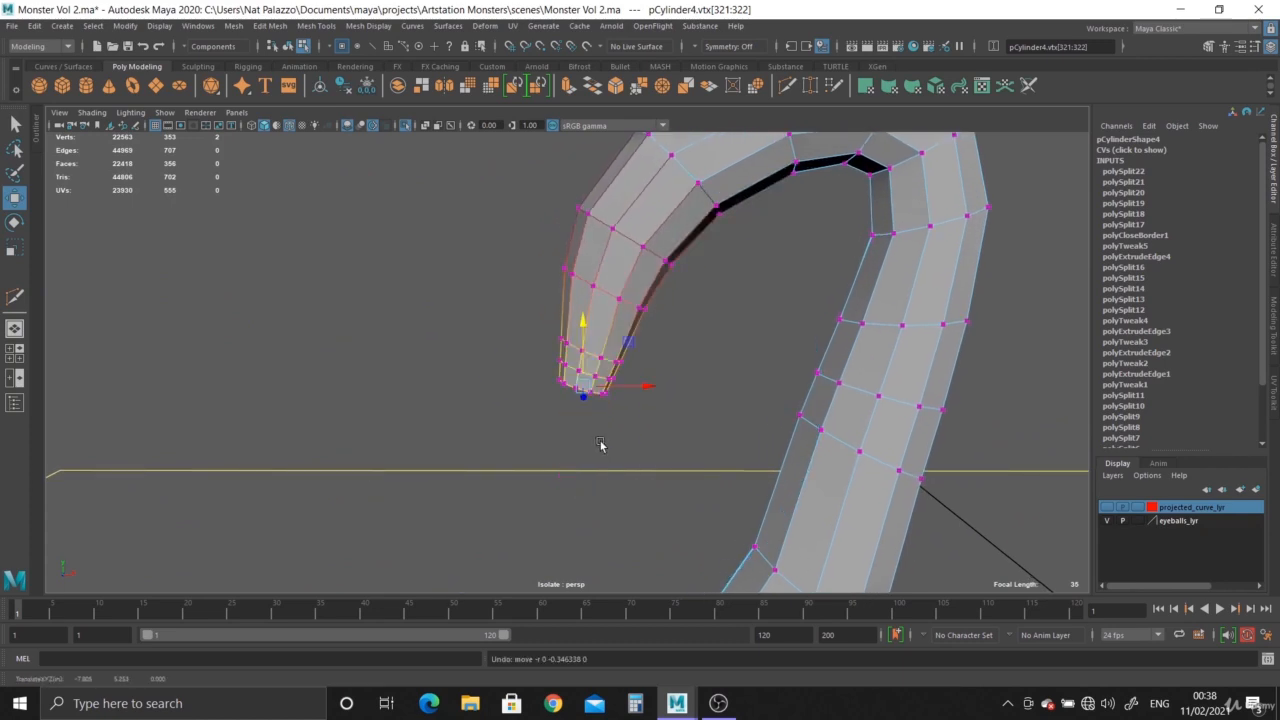
{"action": "left_click_drag", "start_coordinate": [600, 408], "coordinate": [531, 380]}
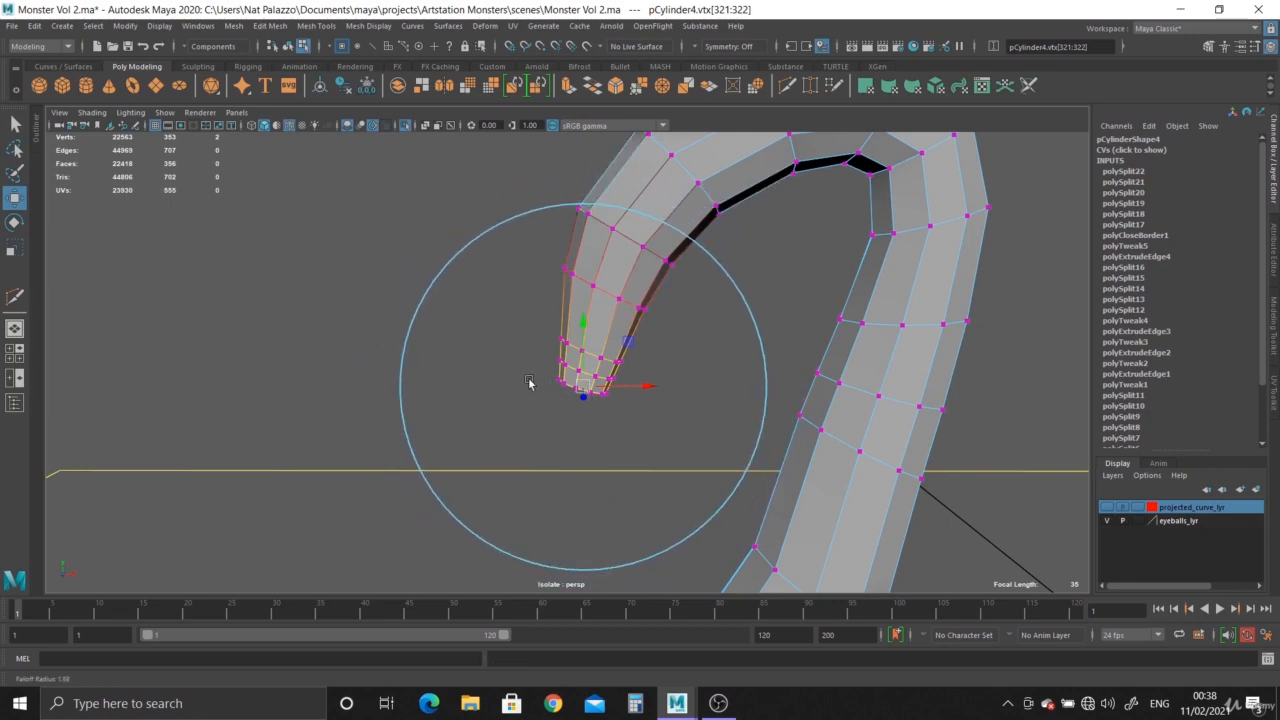
{"action": "left_click_drag", "start_coordinate": [583, 320], "coordinate": [562, 505]}
Pull the soft-selected tip vertices further down in the front view to make the cap more rounded.
{"action": "key", "text": "space"}
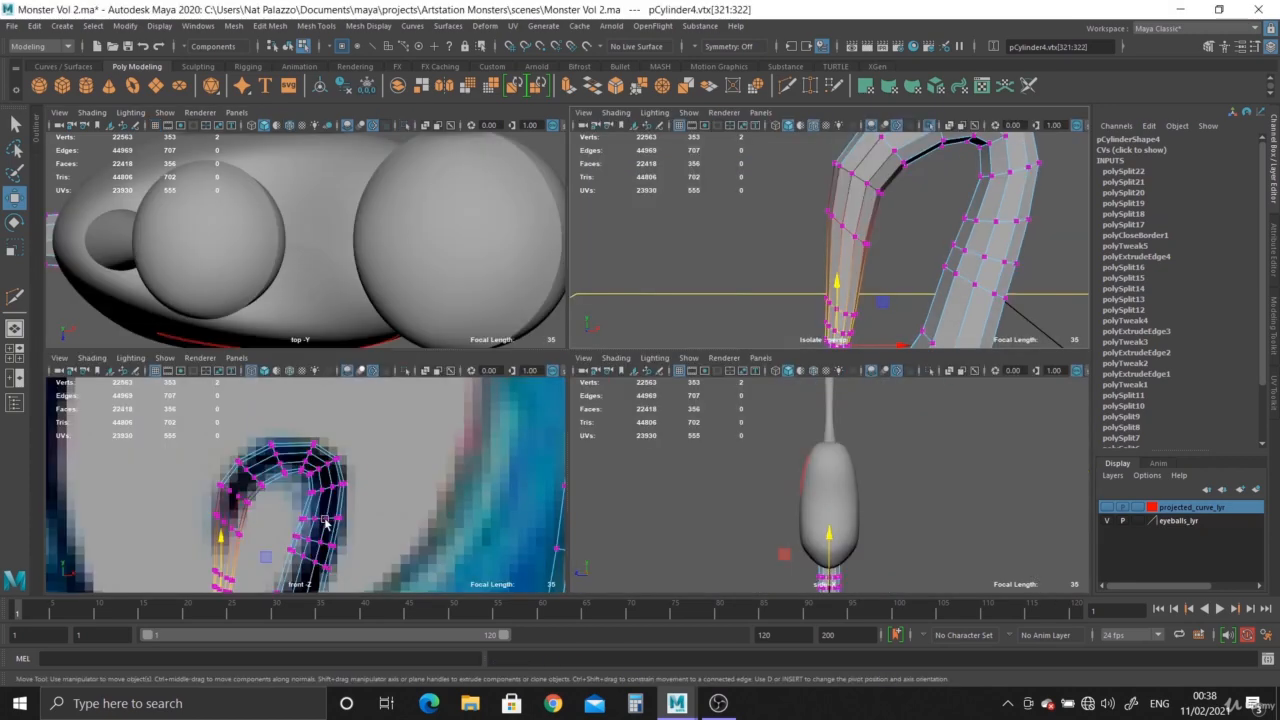
{"action": "key", "text": "space"}
{"action": "middle_click_drag", "start_coordinate": [386, 303], "coordinate": [461, 302], "text": "alt"}
{"action": "right_click_drag", "start_coordinate": [461, 302], "coordinate": [552, 442], "text": "alt"}
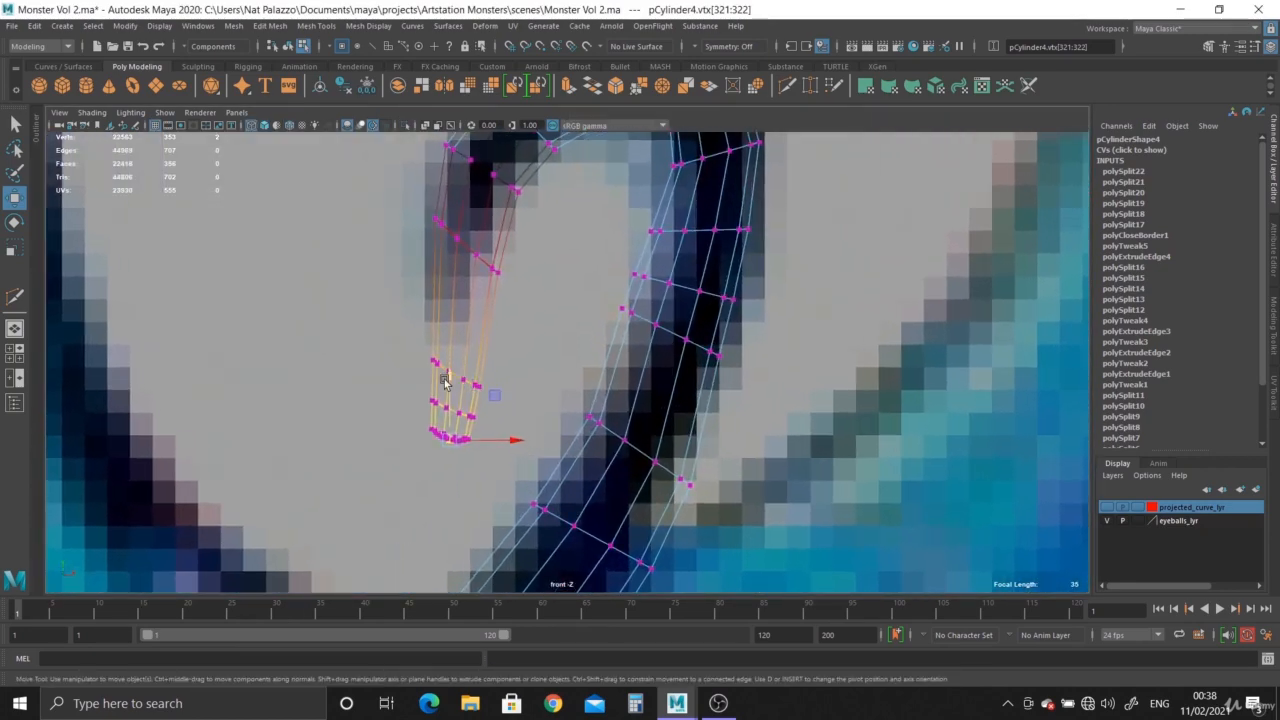
{"action": "left_click_drag", "start_coordinate": [446, 380], "coordinate": [446, 487]}
{"action": "key", "text": "space"}
{"action": "key", "text": "space"}
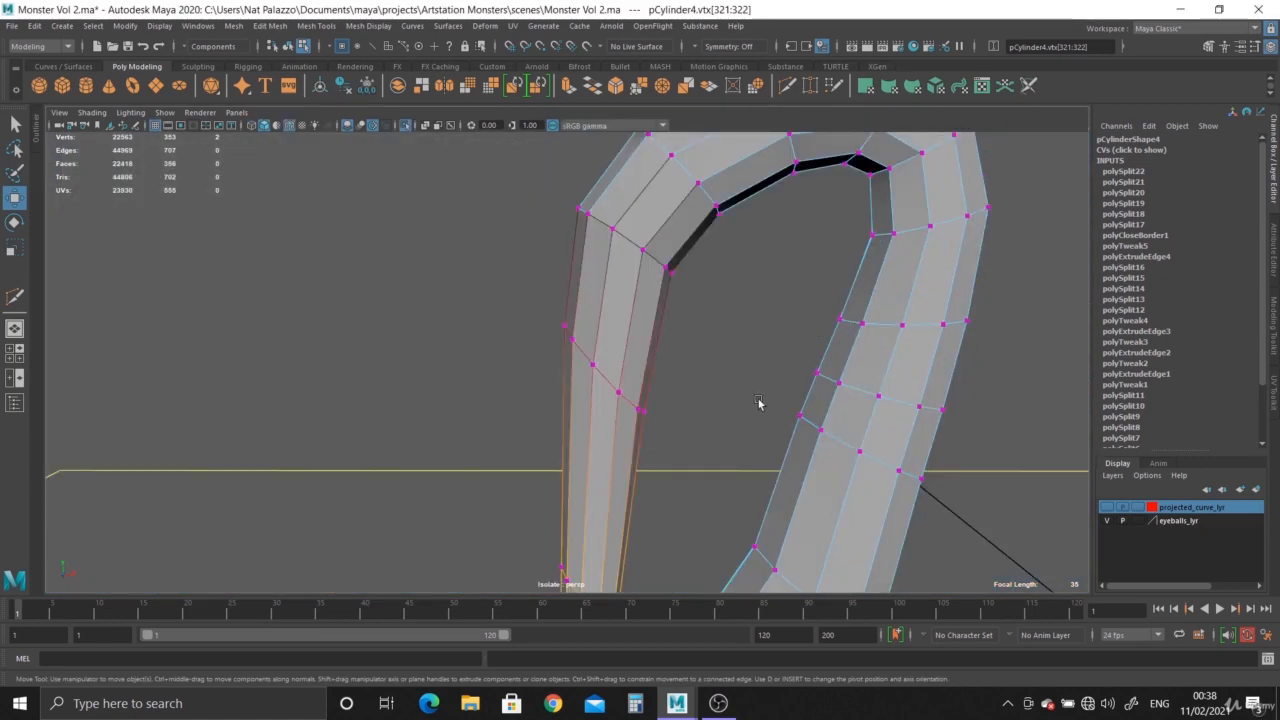
{"action": "left_click_drag", "start_coordinate": [760, 403], "coordinate": [637, 421], "text": "alt"}
{"action": "key", "text": "f"}
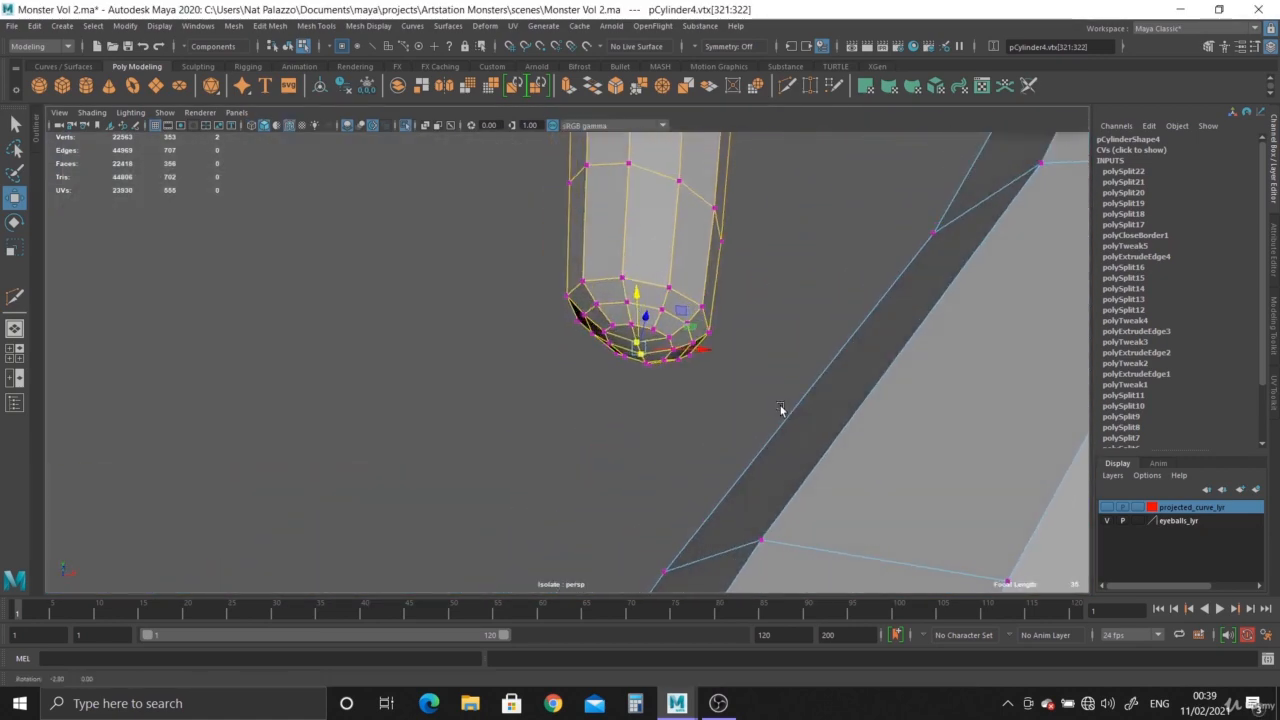
Turn off soft selection and move the cap and the three vertex rings above it up toward the reference tip in the front view.
{"action": "key", "text": "space"}
{"action": "key", "text": "space"}
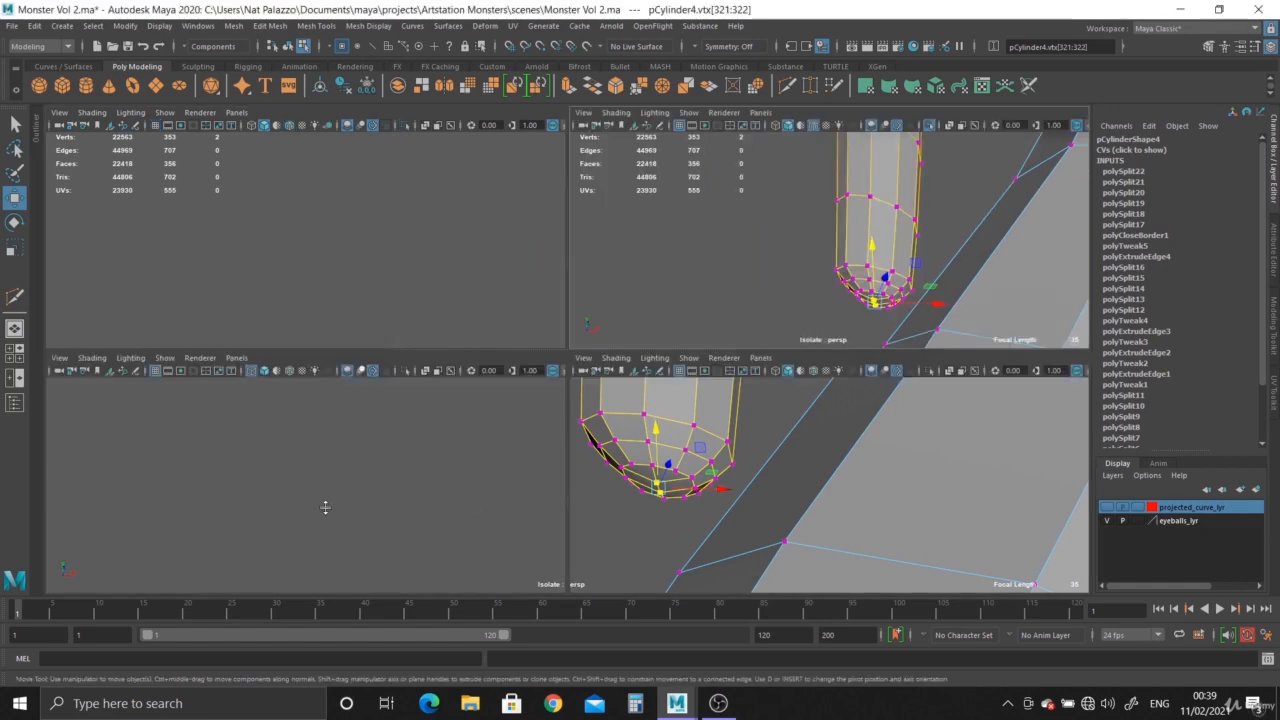
{"action": "key", "text": "b"}
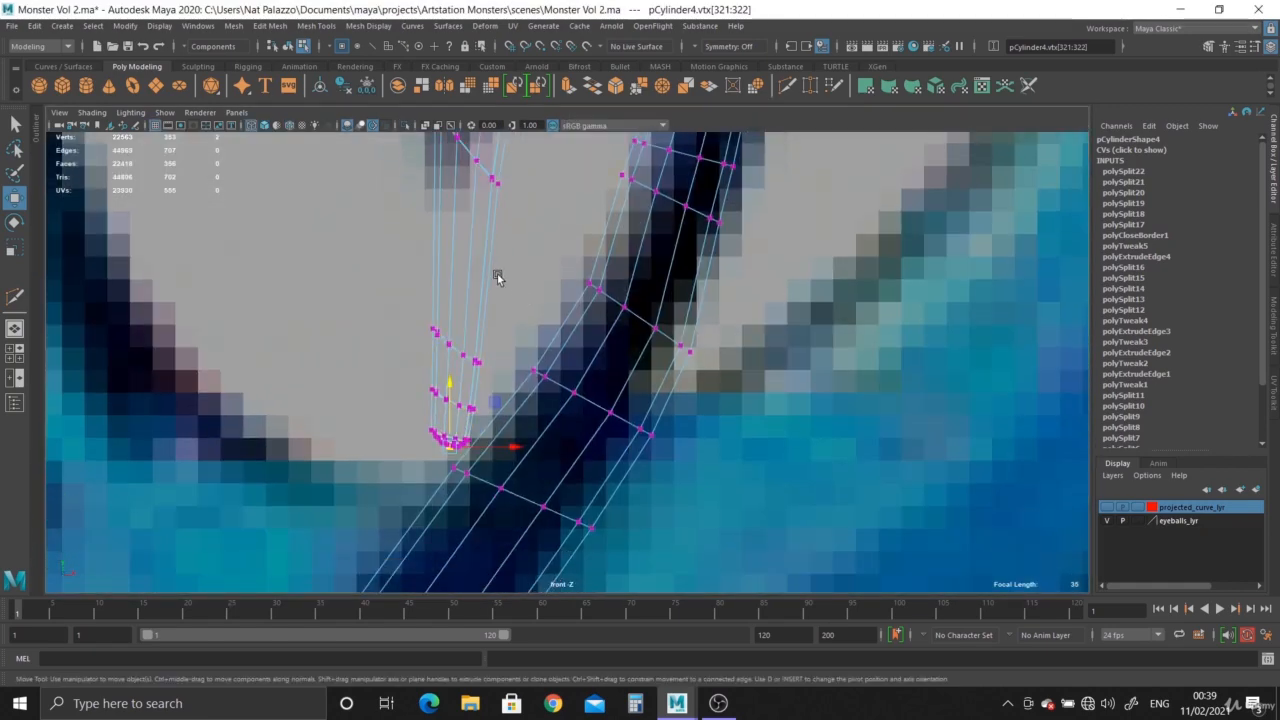
{"action": "right_click_drag", "start_coordinate": [484, 279], "coordinate": [368, 308]}
{"action": "left_click_drag", "start_coordinate": [487, 453], "coordinate": [488, 453]}
{"action": "left_click_drag", "start_coordinate": [445, 343], "coordinate": [445, 219]}
{"action": "middle_click_drag", "start_coordinate": [487, 238], "coordinate": [487, 456], "text": "alt"}
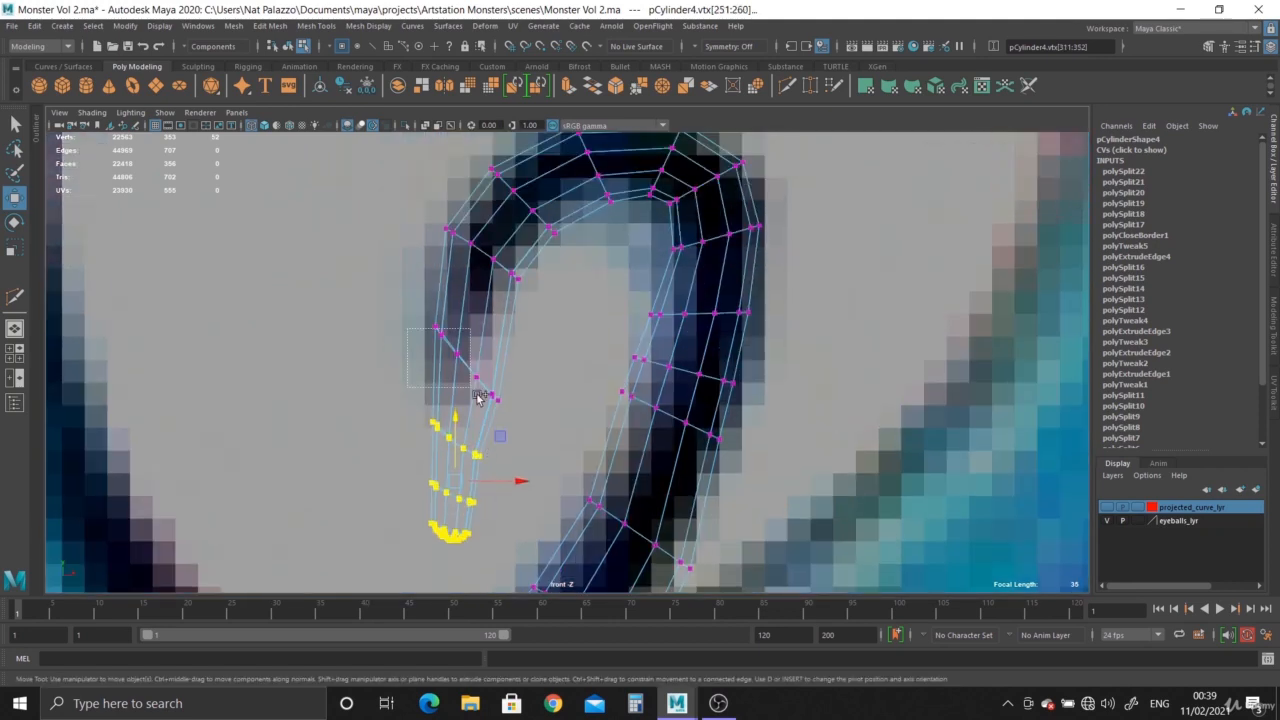
{"action": "left_click_drag", "start_coordinate": [474, 432], "coordinate": [472, 376]}
{"action": "key", "text": "ctrl+z"}
{"action": "left_click_drag", "start_coordinate": [397, 321], "coordinate": [466, 364], "text": "ctrl"}
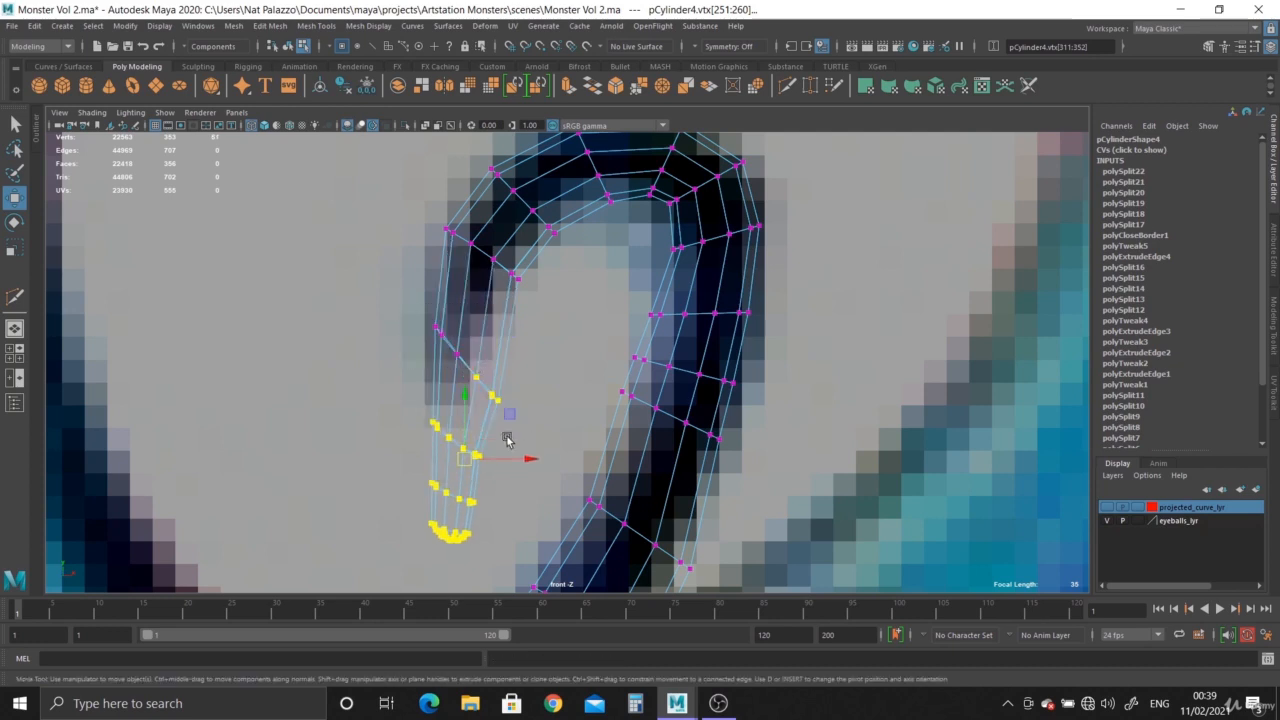
{"action": "key", "text": "ctrl+z"}
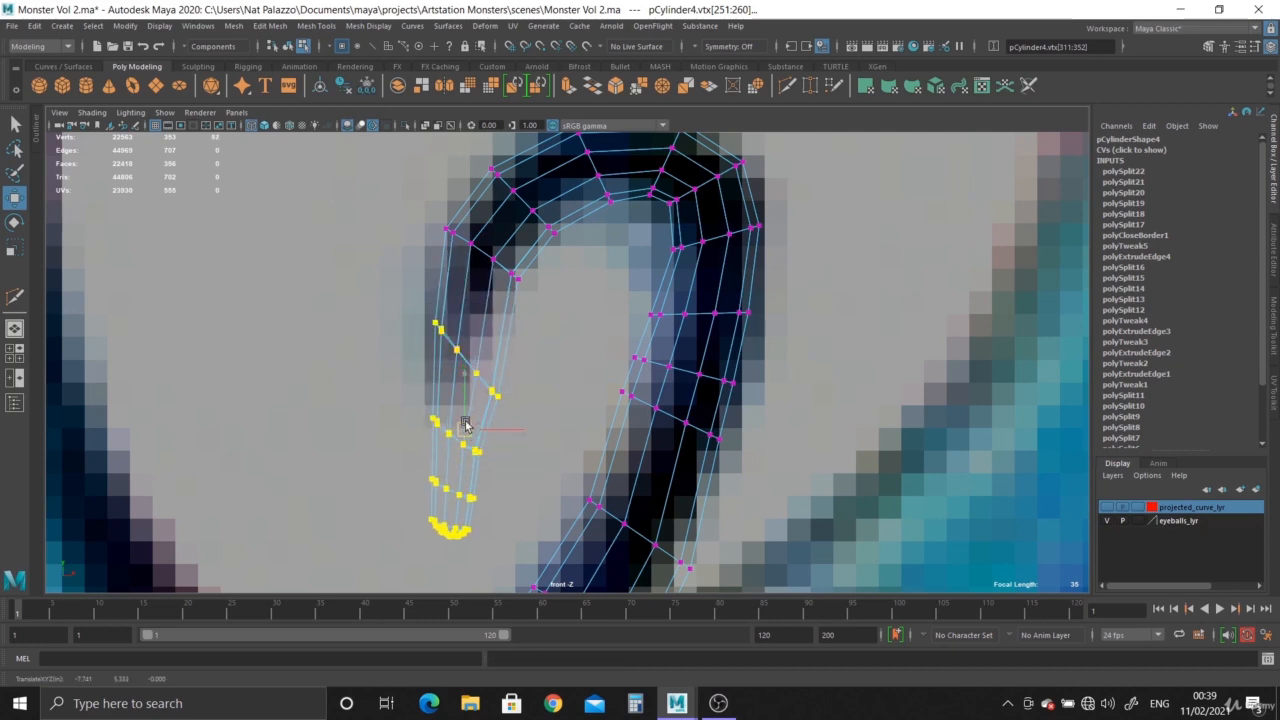
{"action": "left_click_drag", "start_coordinate": [466, 425], "coordinate": [466, 374]}
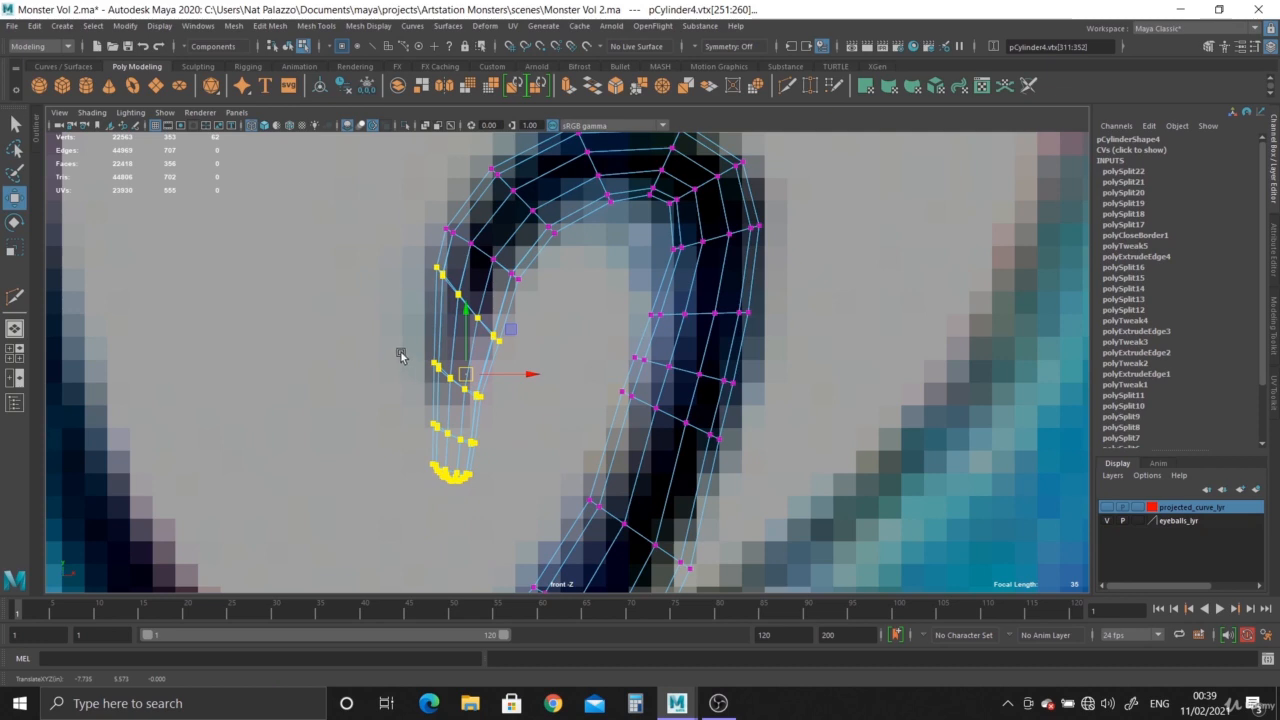
Move the cap and its two nearest vertex rings up to the reference tip, and nudge only the cap vertices slightly outward.
{"action": "left_click_drag", "start_coordinate": [420, 250], "coordinate": [505, 350], "text": "ctrl"}
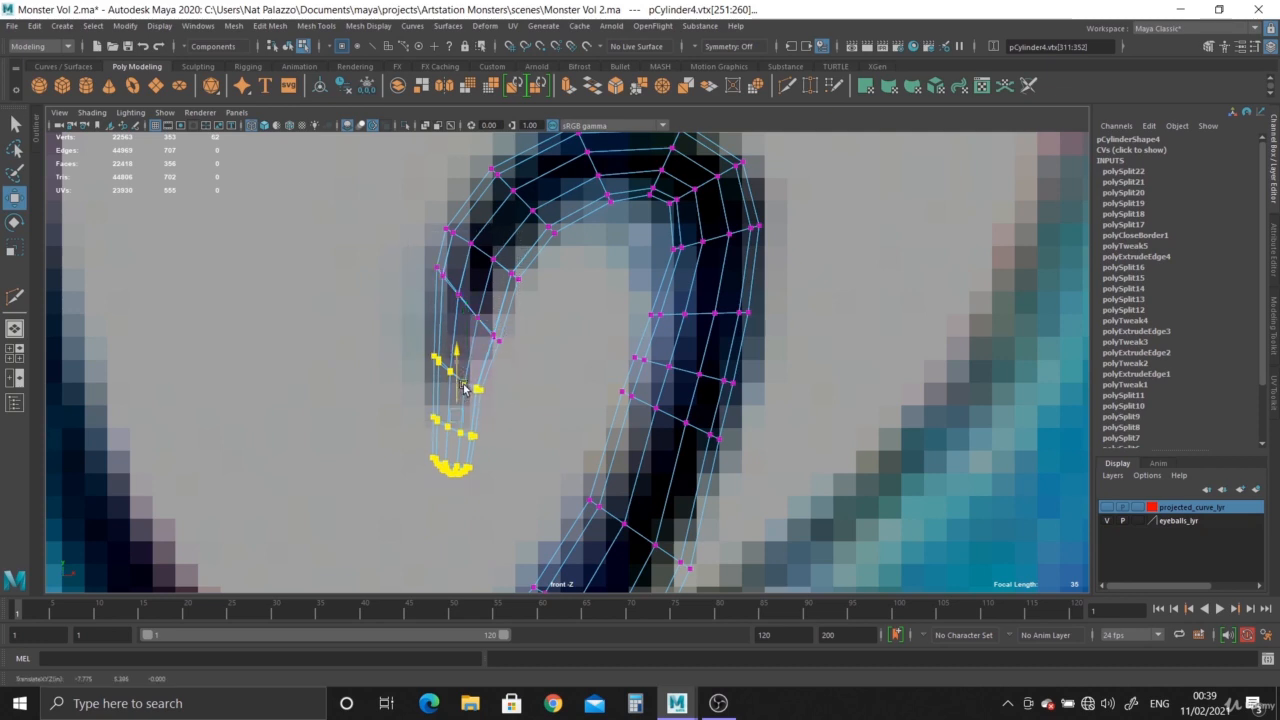
{"action": "left_click_drag", "start_coordinate": [461, 396], "coordinate": [455, 352]}
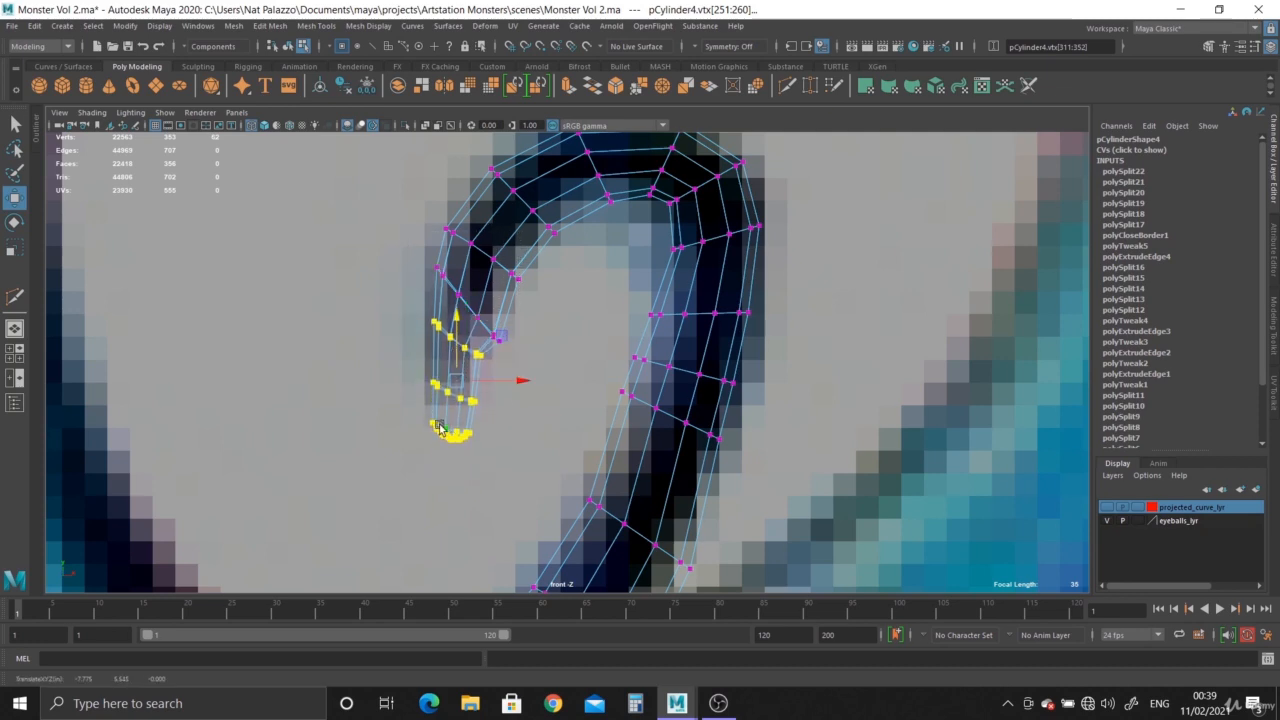
{"action": "left_click_drag", "start_coordinate": [408, 410], "coordinate": [452, 427]}
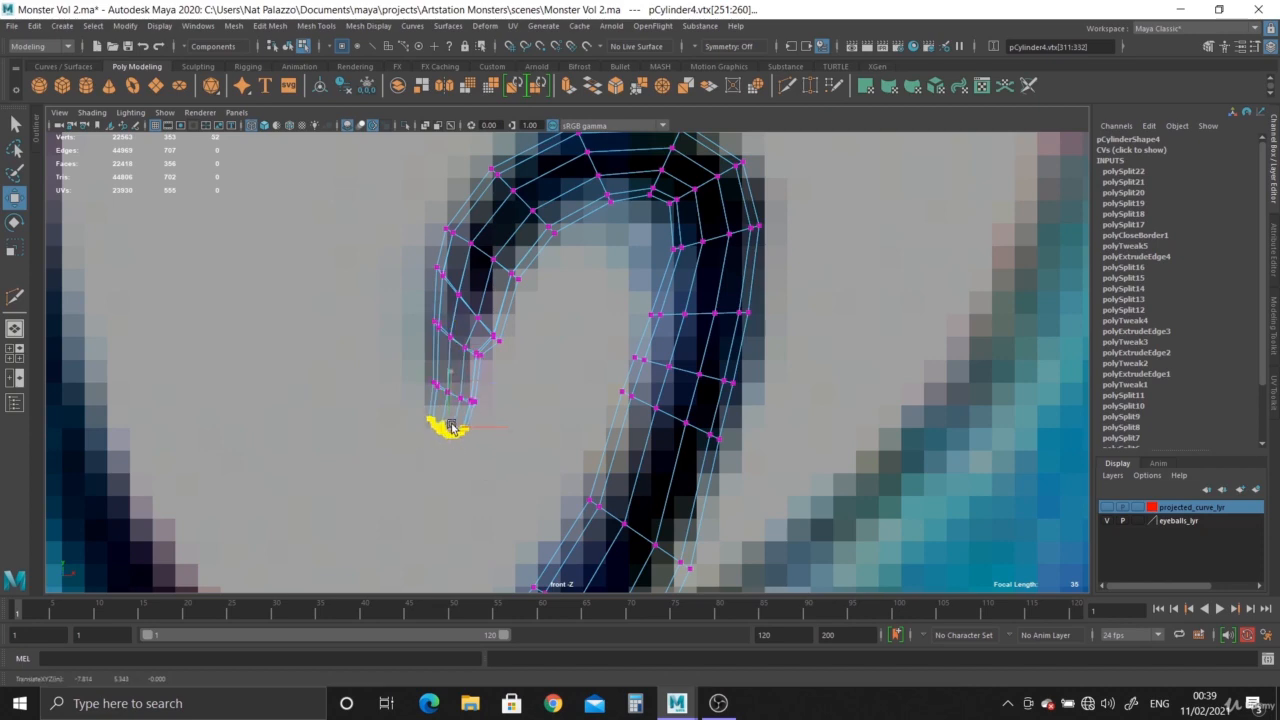
Return to the perspective view and apply Edit Edge Flow to the edge loop just above the tentacle's rounded cap.
{"action": "key", "text": "space"}
{"action": "key", "text": "space"}
{"action": "right_click_drag", "start_coordinate": [780, 247], "coordinate": [373, 219], "text": "alt"}
{"action": "middle_click_drag", "start_coordinate": [373, 219], "coordinate": [373, 327], "text": "alt"}
{"action": "right_click_drag", "start_coordinate": [373, 327], "coordinate": [797, 520], "text": "alt"}
{"action": "middle_click_drag", "start_coordinate": [797, 520], "coordinate": [797, 380], "text": "alt"}
{"action": "left_click_drag", "start_coordinate": [797, 380], "coordinate": [803, 451], "text": "alt"}
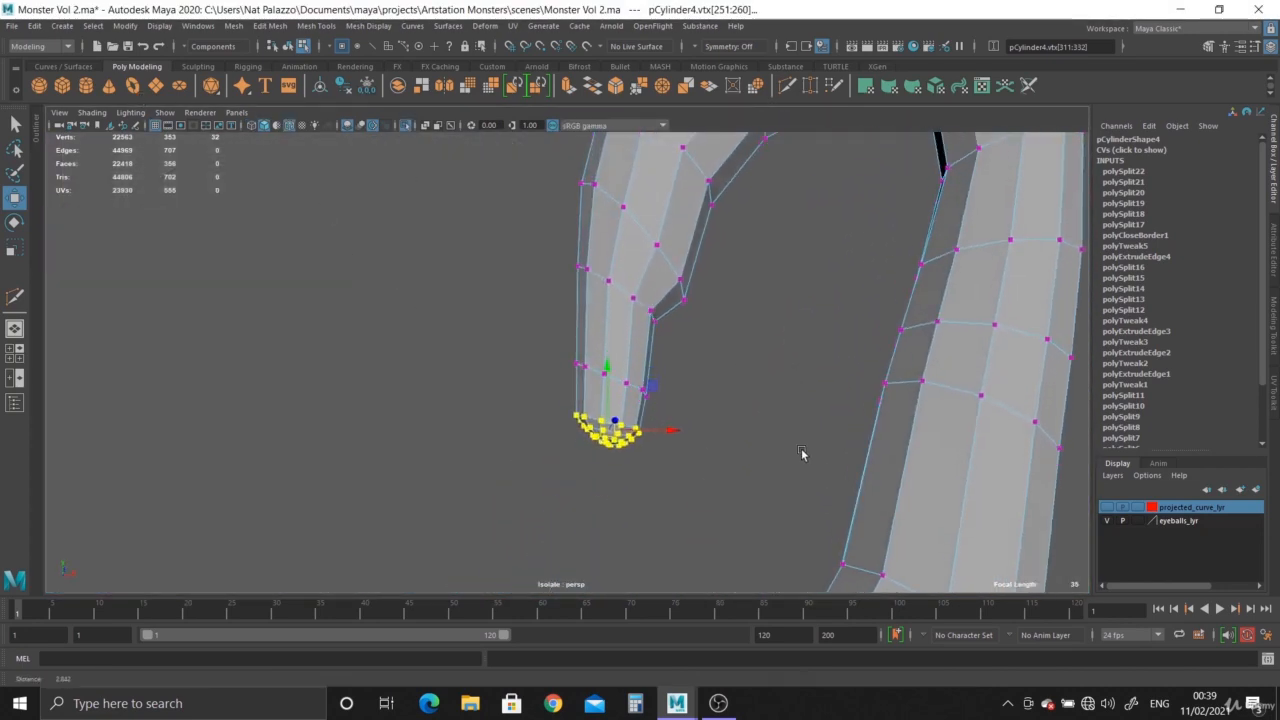
{"action": "right_click_drag", "start_coordinate": [803, 451], "coordinate": [895, 537], "text": "alt"}
{"action": "key", "text": "F10"}
{"action": "double_click", "coordinate": [616, 378]}
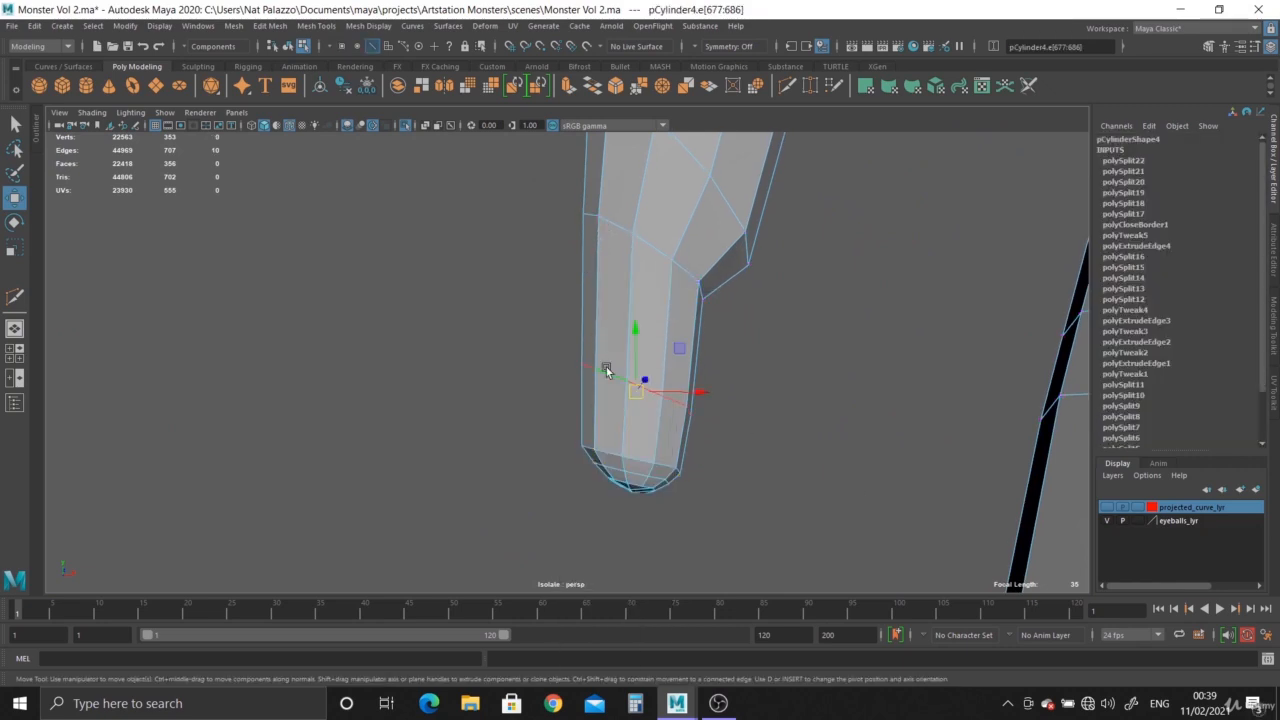
{"action": "left_click", "coordinate": [270, 25]}
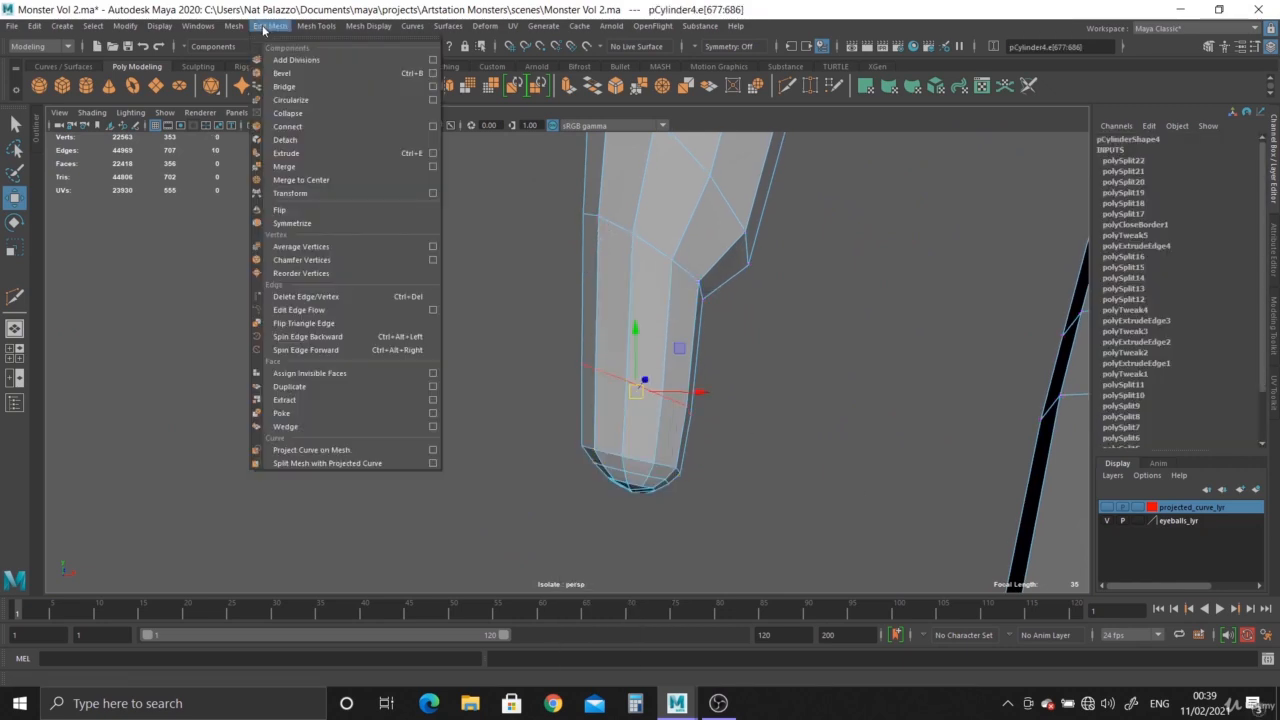
{"action": "left_click", "coordinate": [300, 310]}
Repeat Edit Edge Flow on the next two edge loops further up from the tentacle tip.
{"action": "left_click_drag", "start_coordinate": [743, 414], "coordinate": [651, 360], "text": "alt"}
{"action": "double_click", "coordinate": [640, 333]}
{"action": "key", "text": "g"}
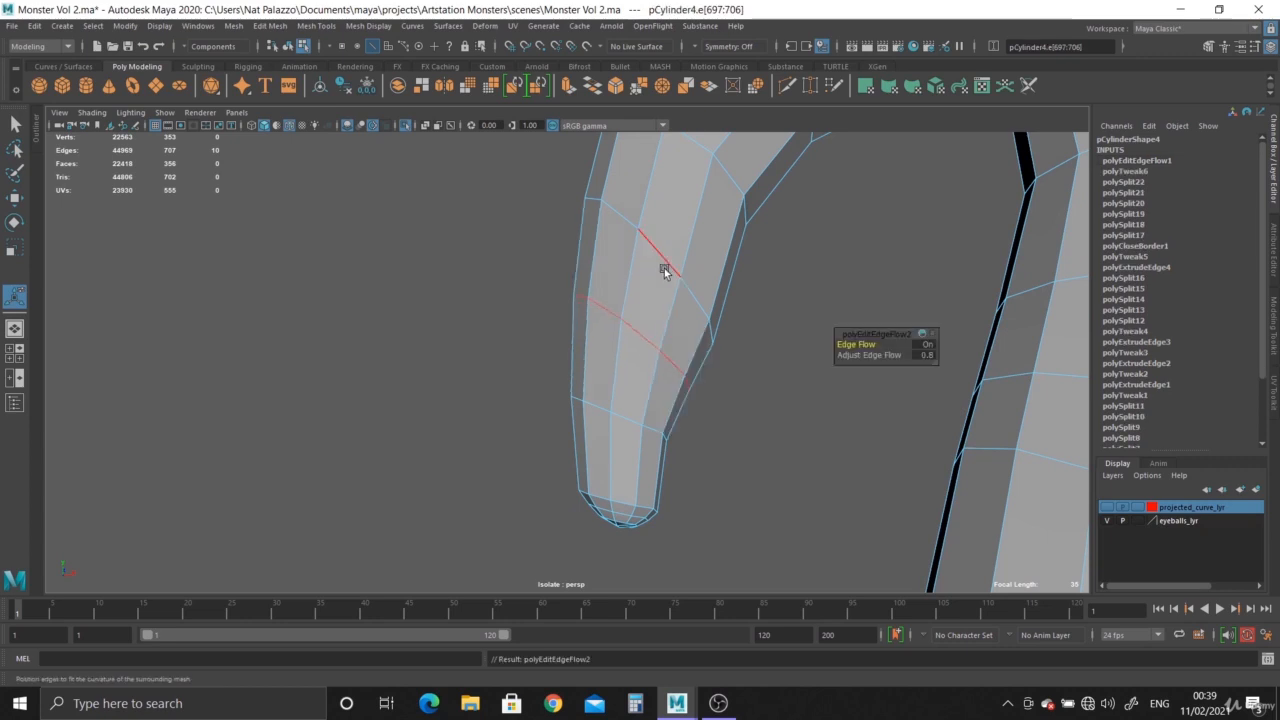
{"action": "double_click", "coordinate": [664, 254]}
{"action": "key", "text": "g"}
{"action": "scroll", "coordinate": [621, 293], "scroll_direction": "down", "scroll_amount": 3}
{"action": "left_click_drag", "start_coordinate": [621, 292], "coordinate": [652, 324], "text": "alt"}
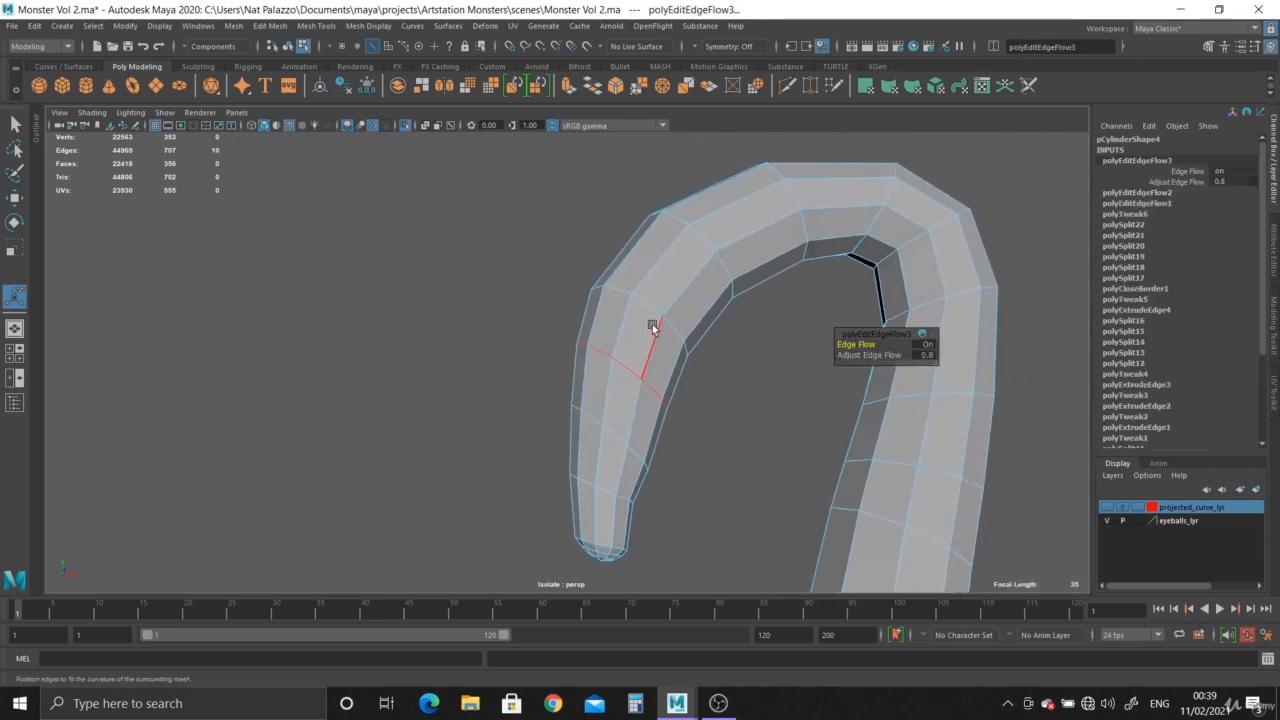
Smooth the four edge loops running over the curl's upper arch with Edit Edge Flow, one loop at a time.
{"action": "double_click", "coordinate": [705, 262]}
{"action": "key", "text": "g"}
{"action": "double_click", "coordinate": [711, 243]}
{"action": "key", "text": "g"}
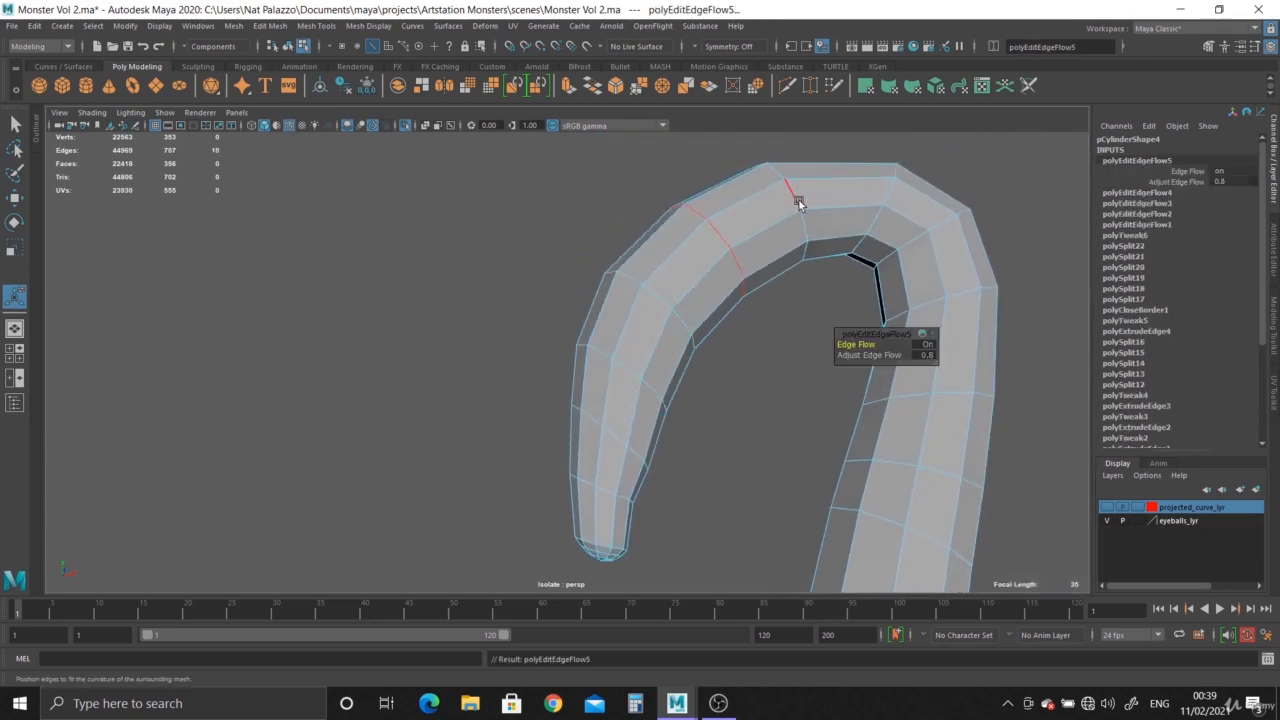
{"action": "double_click", "coordinate": [802, 200]}
{"action": "key", "text": "g"}
{"action": "double_click", "coordinate": [887, 194]}
{"action": "key", "text": "g"}
Apply Edit Edge Flow to the five edge loops from the curl's outer bend down its thicker side.
{"action": "double_click", "coordinate": [924, 222]}
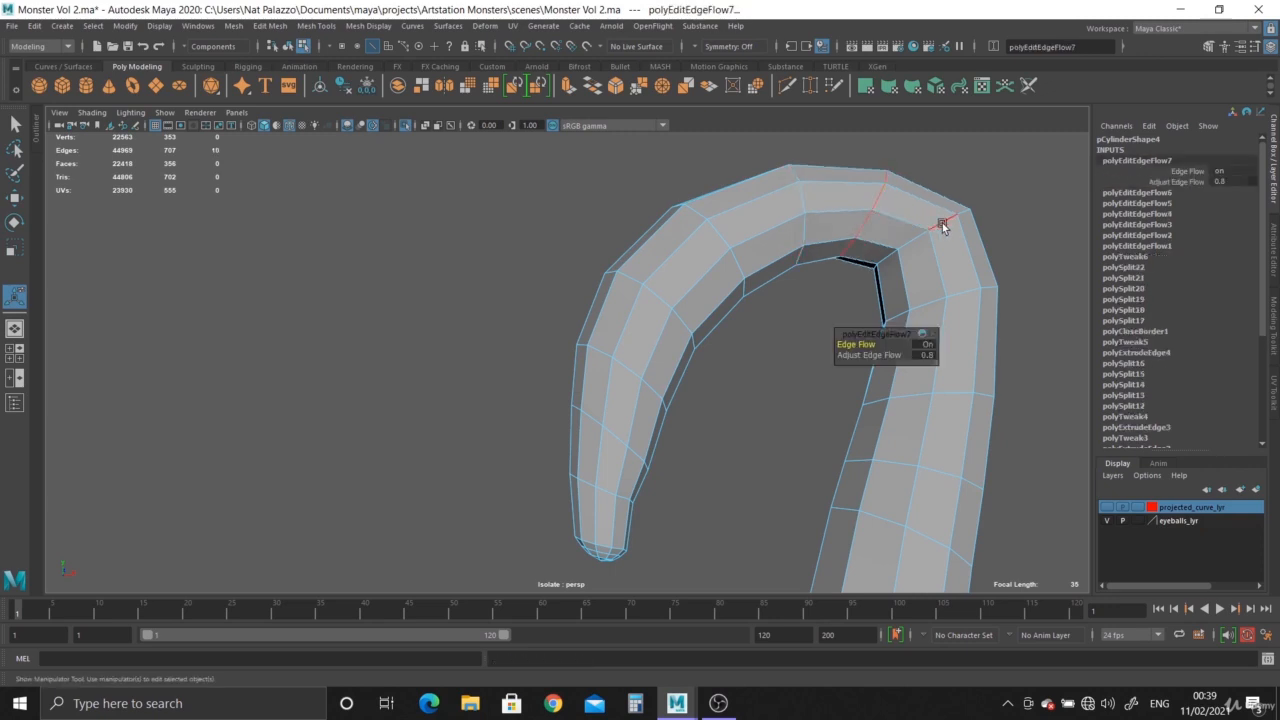
{"action": "key", "text": "g"}
{"action": "double_click", "coordinate": [966, 292]}
{"action": "key", "text": "g"}
{"action": "double_click", "coordinate": [961, 392]}
{"action": "key", "text": "g"}
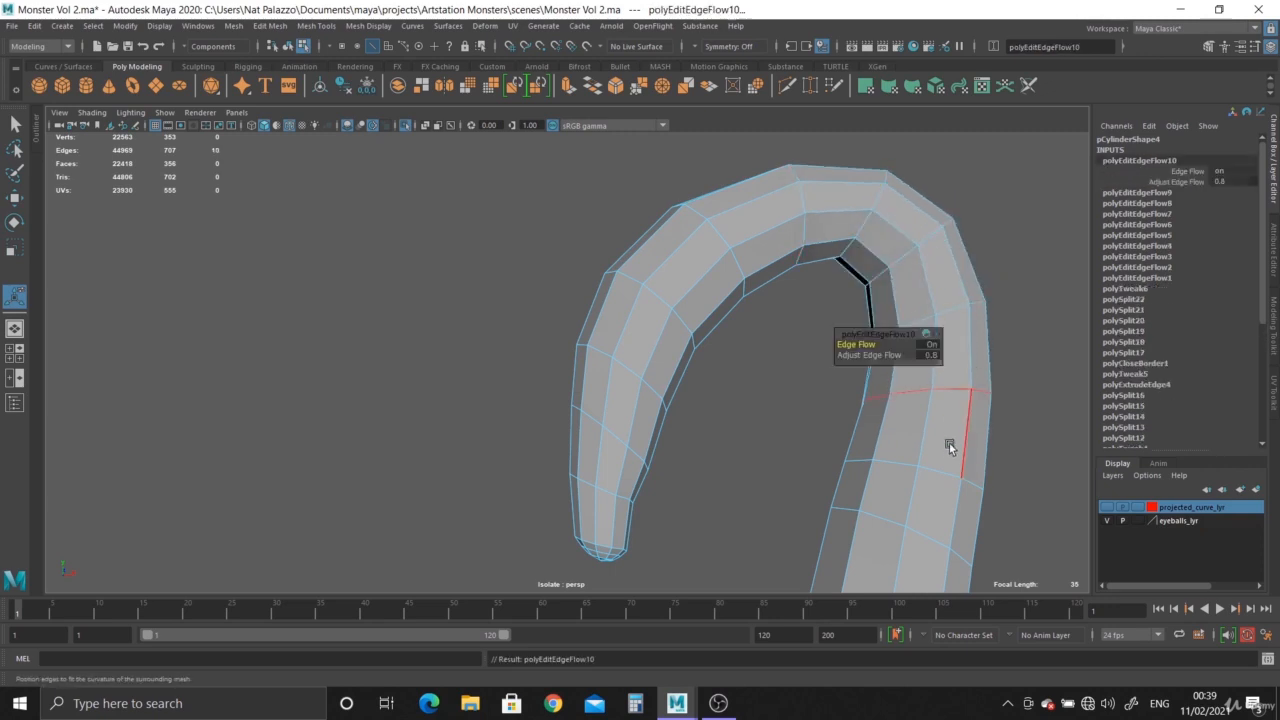
{"action": "double_click", "coordinate": [939, 463]}
{"action": "key", "text": "g"}
{"action": "double_click", "coordinate": [930, 536]}
{"action": "key", "text": "g"}
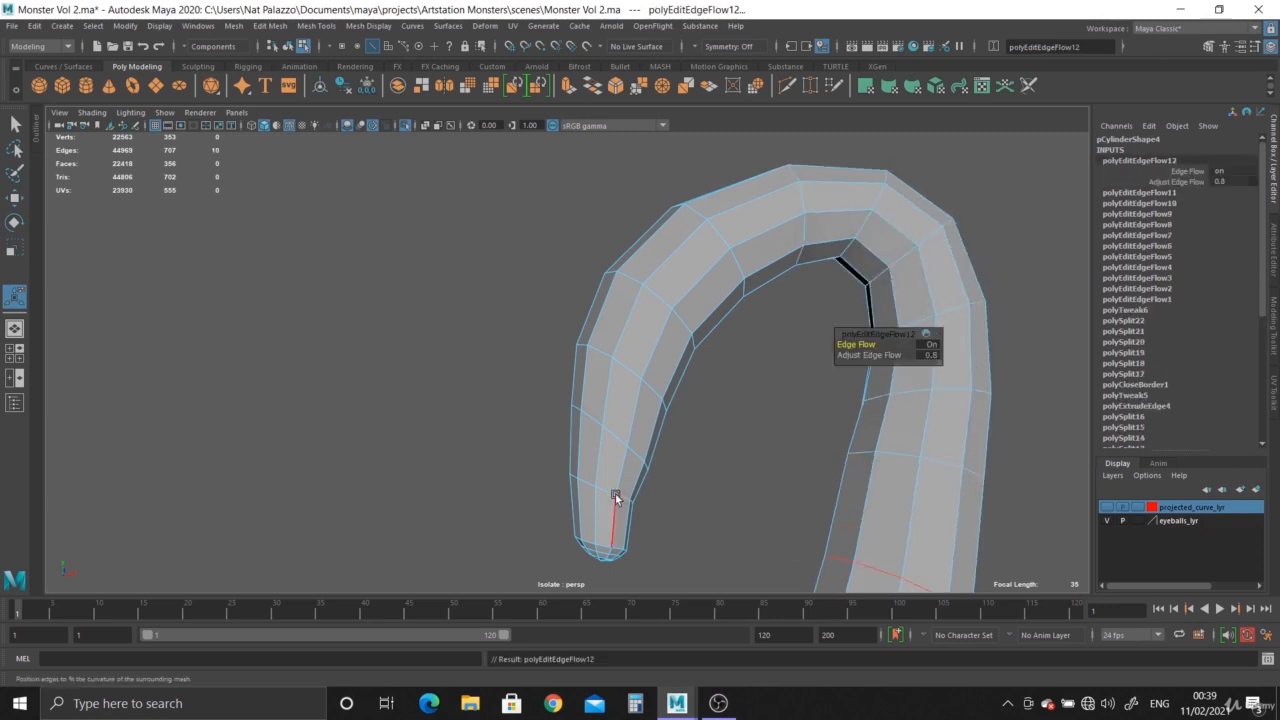
Go back to the tentacle tip and apply Edit Edge Flow to the two edge loops nearest the cap.
{"action": "double_click", "coordinate": [611, 491]}
{"action": "key", "text": "g"}
{"action": "left_click", "coordinate": [605, 545]}
{"action": "double_click", "coordinate": [605, 545]}
{"action": "key", "text": "g"}
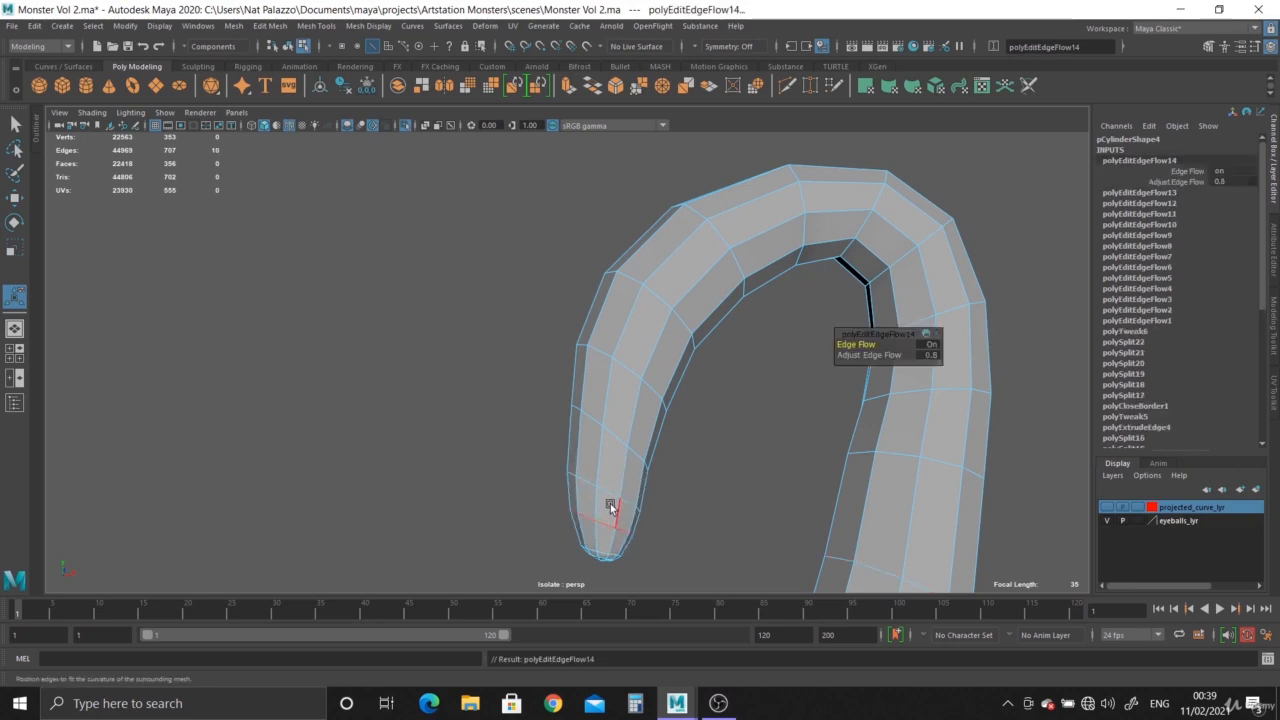
Start a second Edit Edge Flow pass on three successive edge loops leading up from the tentacle tip.
{"action": "double_click", "coordinate": [607, 492]}
{"action": "key", "text": "g"}
{"action": "double_click", "coordinate": [616, 431]}
{"action": "key", "text": "g"}
{"action": "double_click", "coordinate": [632, 370]}
{"action": "key", "text": "g"}
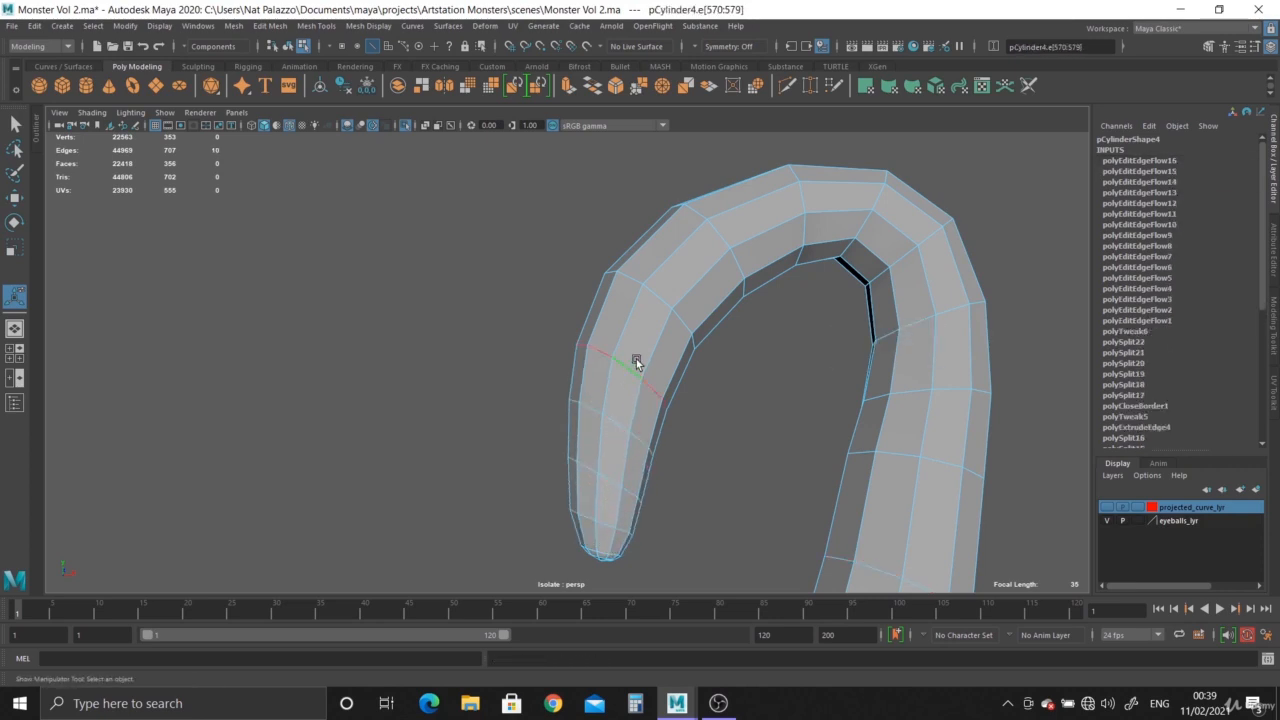
Continue the second smoothing pass with Edit Edge Flow on four edge loops across the curl's arch.
{"action": "double_click", "coordinate": [654, 291]}
{"action": "key", "text": "g"}
{"action": "double_click", "coordinate": [723, 234]}
{"action": "key", "text": "g"}
{"action": "double_click", "coordinate": [787, 216]}
{"action": "key", "text": "g"}
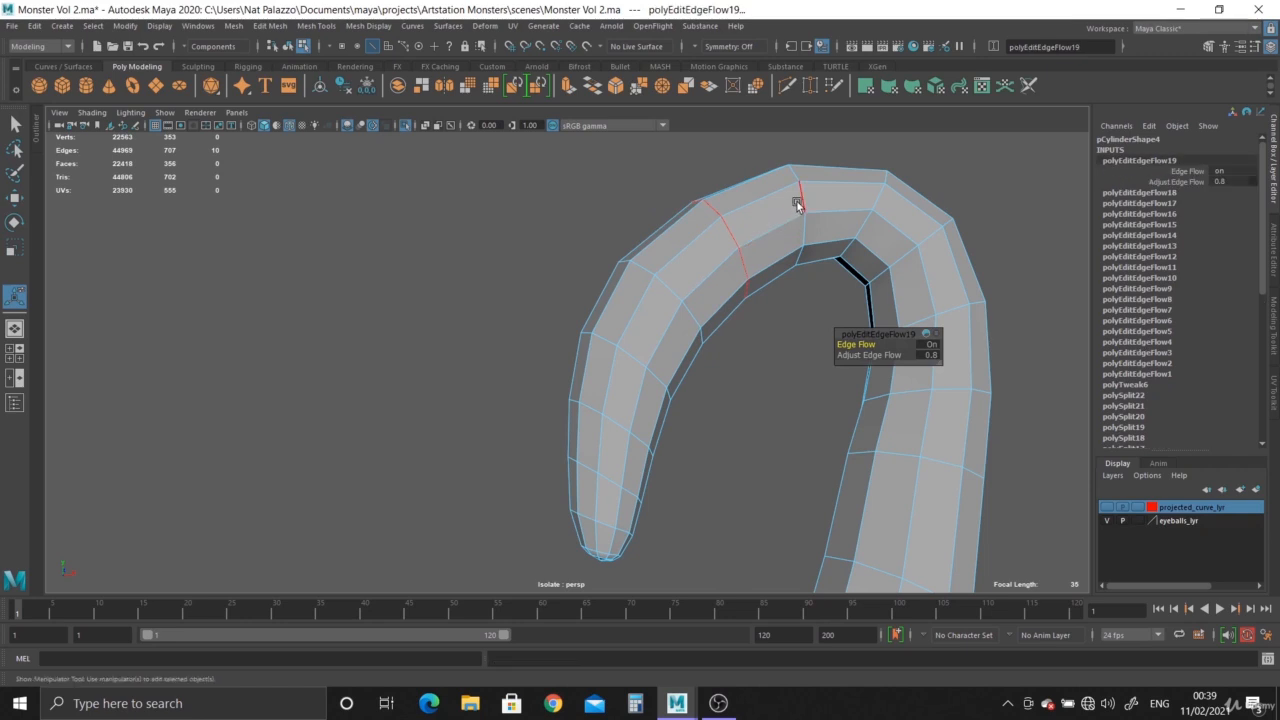
{"action": "double_click", "coordinate": [885, 200]}
{"action": "key", "text": "g"}
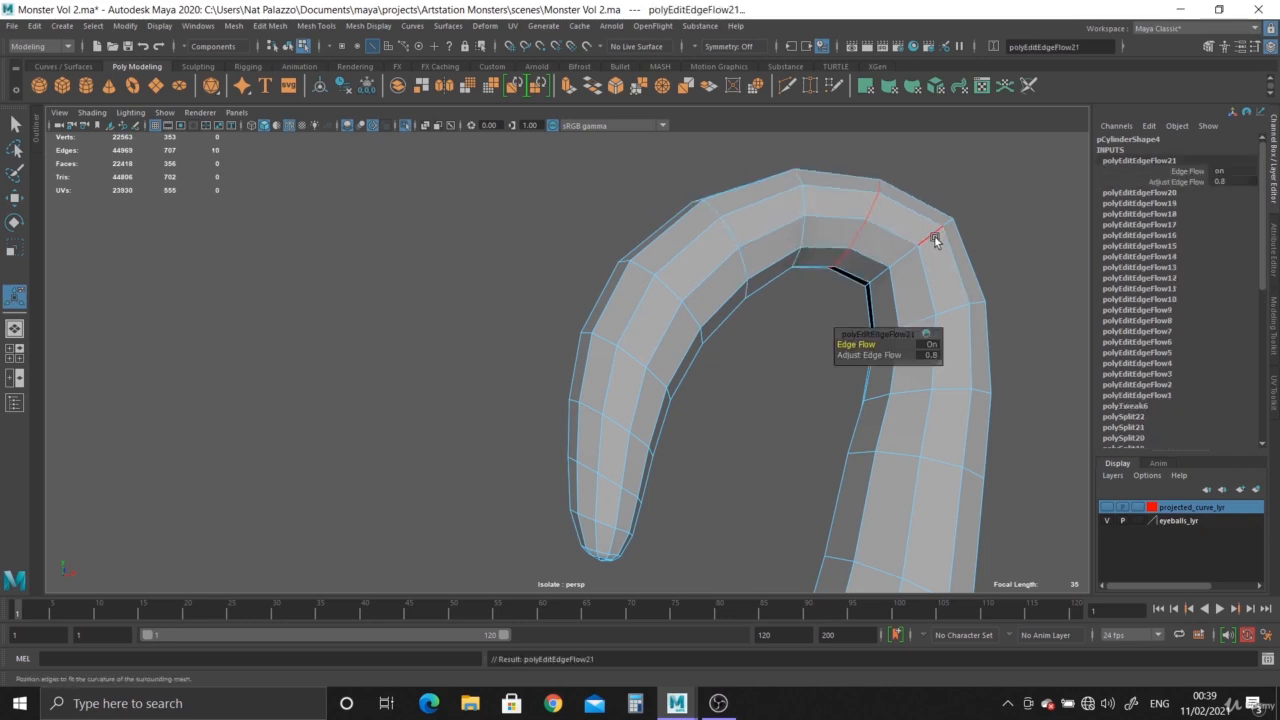
Finish the second Edit Edge Flow pass on four edge loops going down the curl's thicker side.
{"action": "double_click", "coordinate": [952, 280]}
{"action": "key", "text": "g"}
{"action": "double_click", "coordinate": [958, 306]}
{"action": "key", "text": "g"}
{"action": "double_click", "coordinate": [943, 388]}
{"action": "key", "text": "g"}
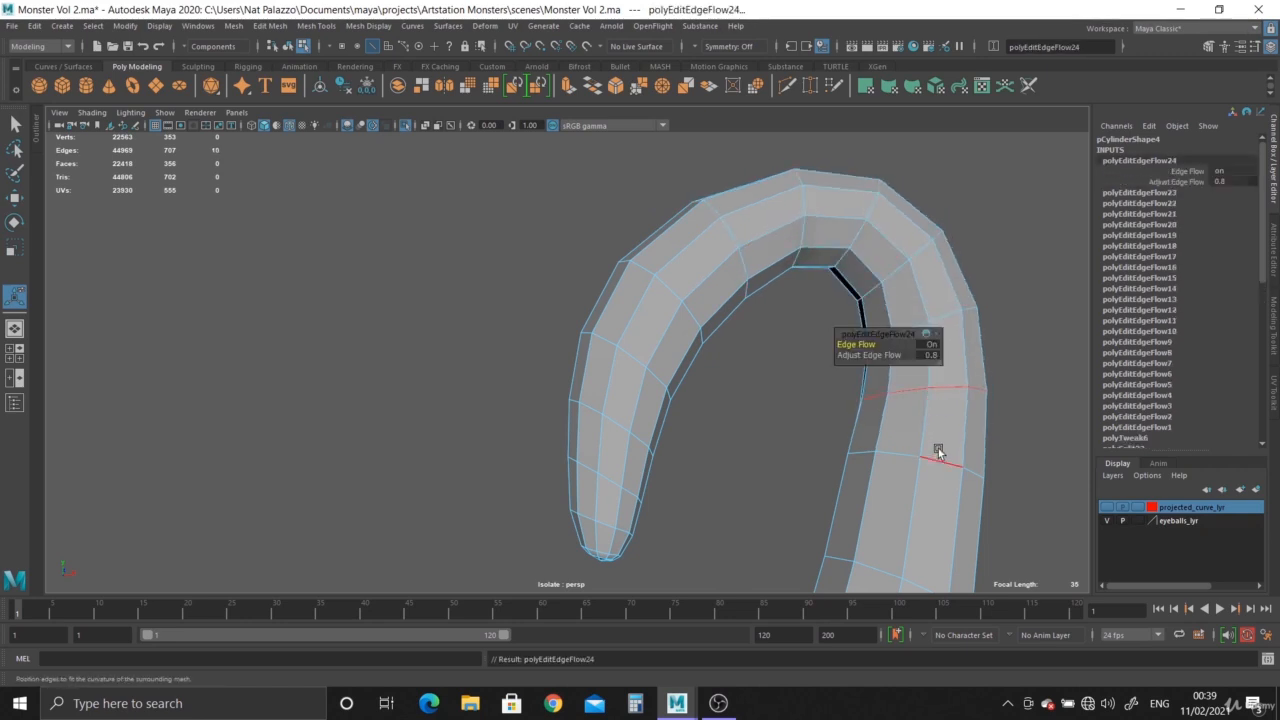
{"action": "double_click", "coordinate": [937, 455]}
{"action": "key", "text": "g"}
Apply Edit Edge Flow to five successive edge loops along the section between the curl and the tentacle's lower bend.
{"action": "left_click_drag", "start_coordinate": [942, 525], "coordinate": [783, 281], "text": "alt"}
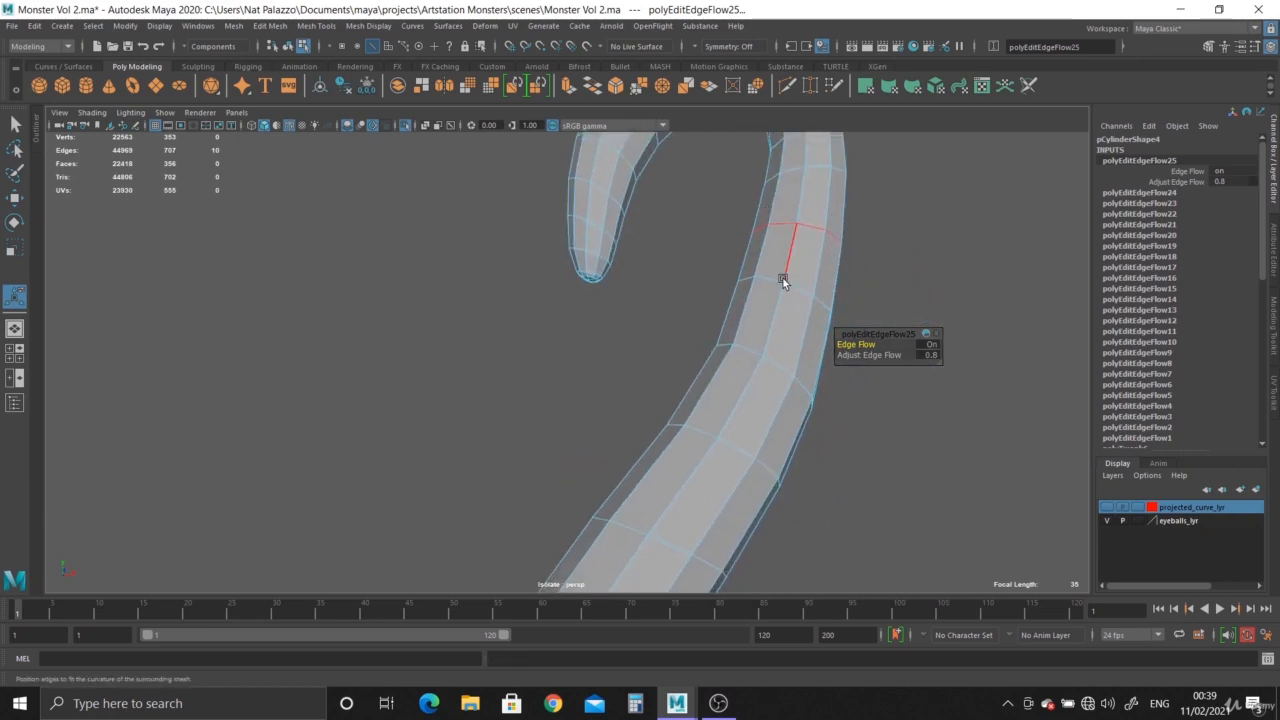
{"action": "double_click", "coordinate": [800, 289]}
{"action": "key", "text": "g"}
{"action": "double_click", "coordinate": [785, 366]}
{"action": "key", "text": "g"}
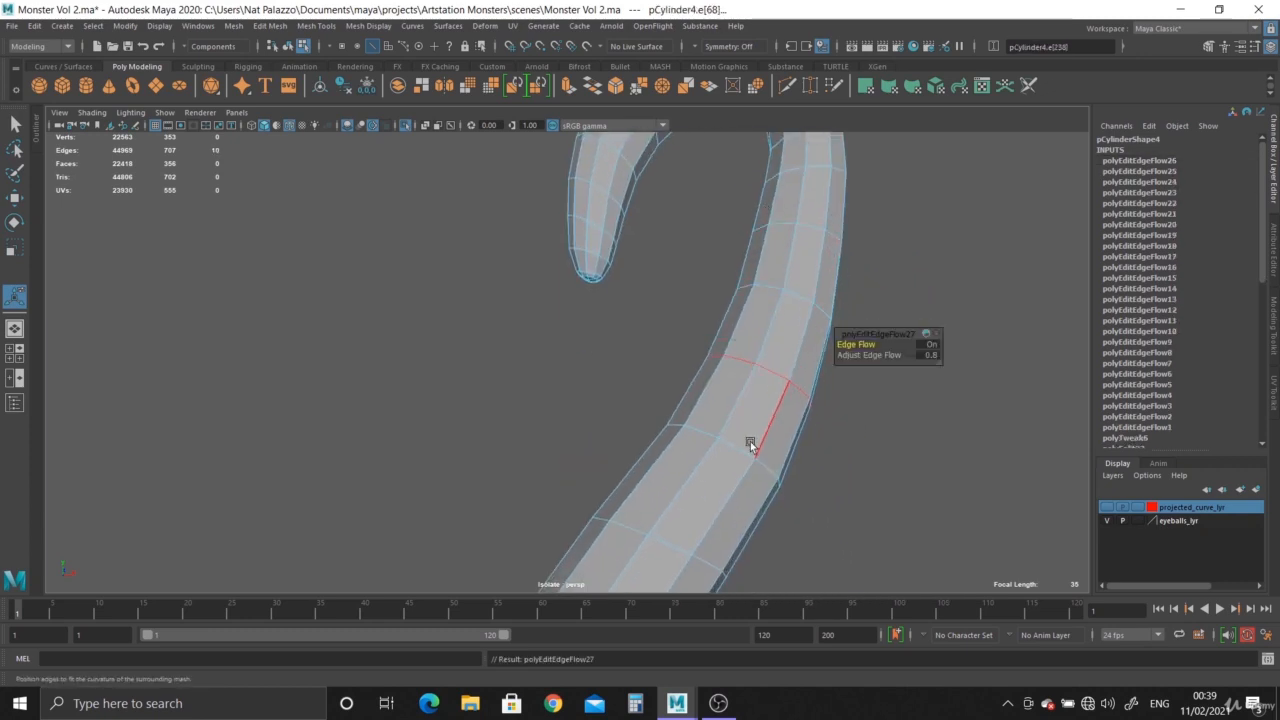
{"action": "double_click", "coordinate": [742, 451]}
{"action": "key", "text": "g"}
{"action": "double_click", "coordinate": [672, 548]}
{"action": "key", "text": "g"}
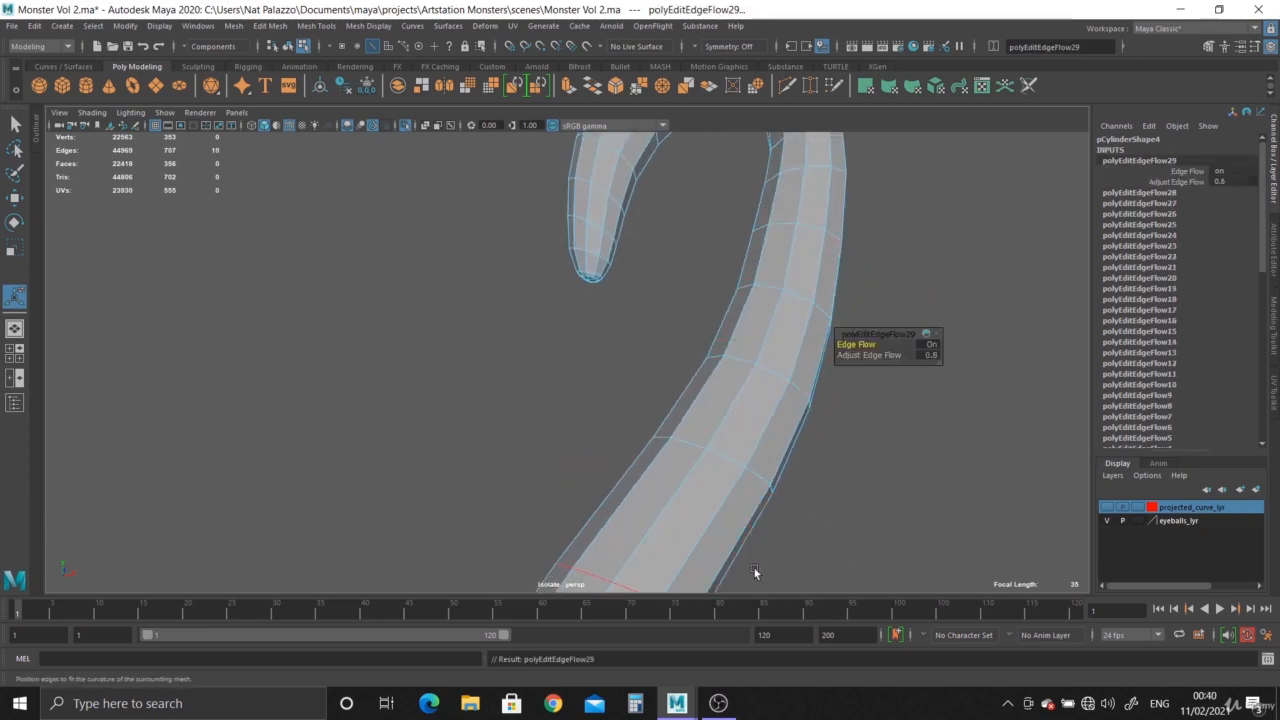
{"action": "left_click_drag", "start_coordinate": [754, 568], "coordinate": [602, 307], "text": "alt"}
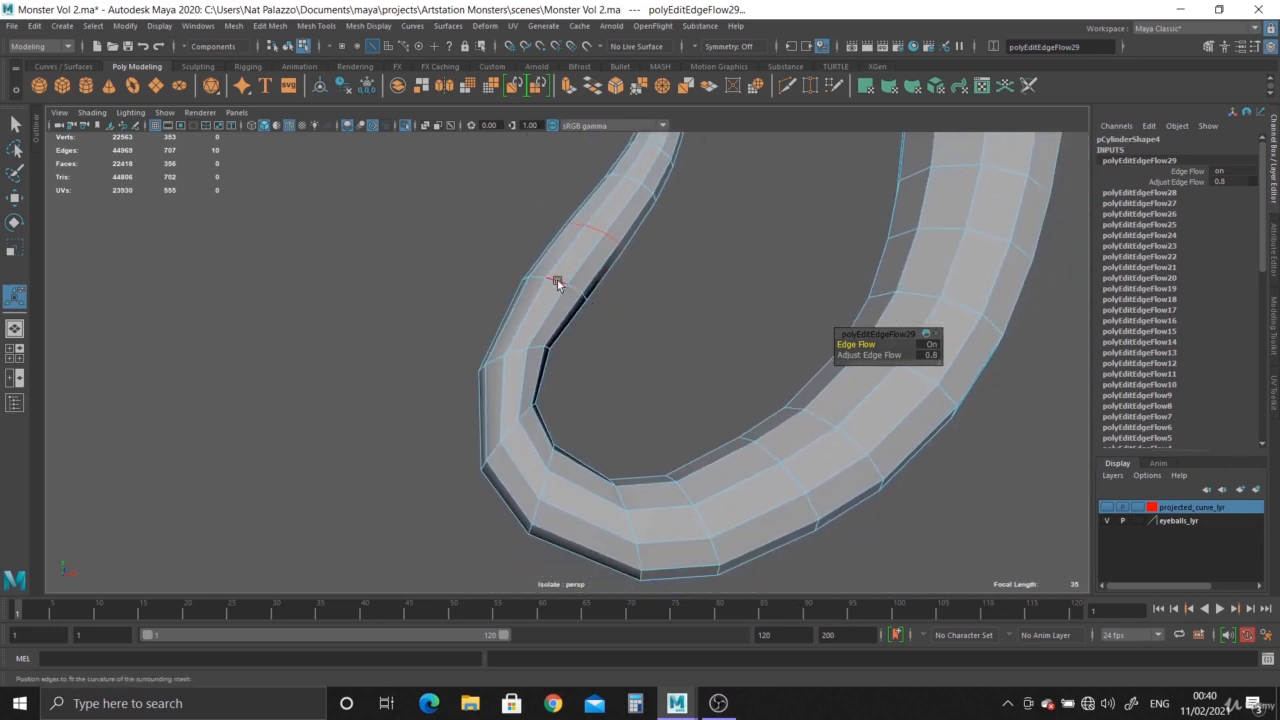
{"action": "double_click", "coordinate": [557, 286]}
{"action": "key", "text": "g"}
{"action": "double_click", "coordinate": [508, 346]}
{"action": "key", "text": "g"}
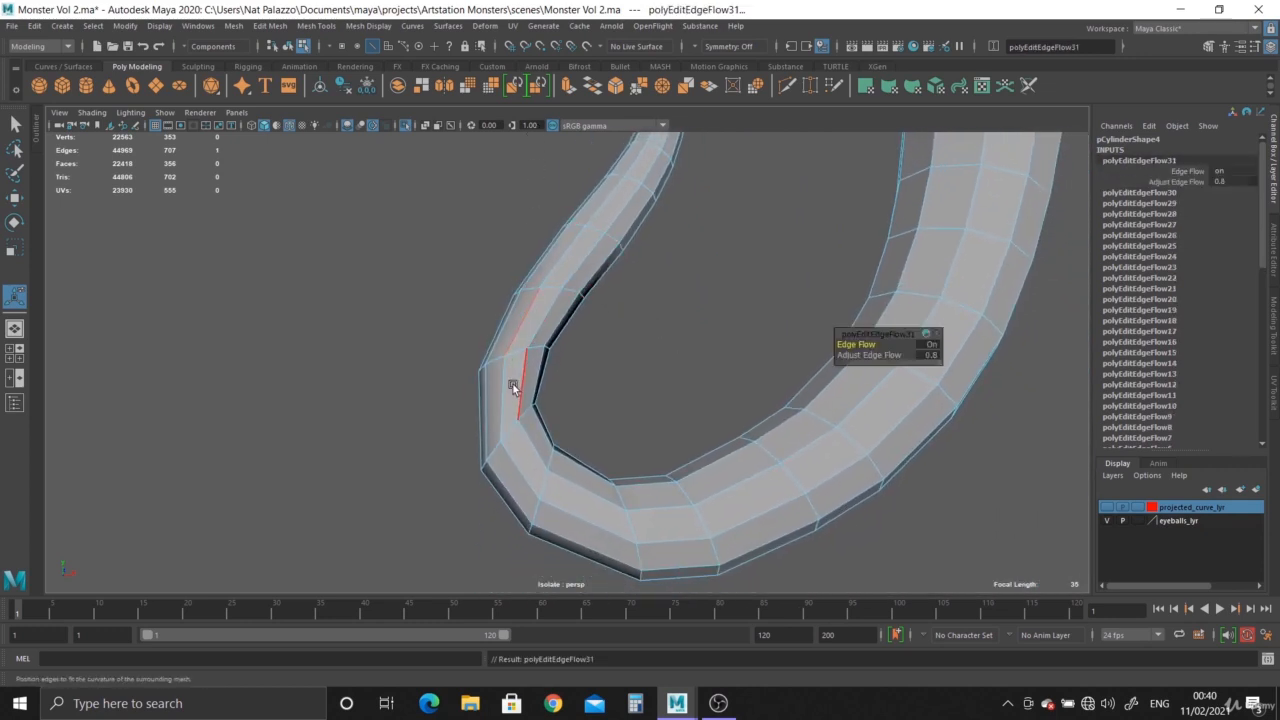
{"action": "key", "text": "ctrl+z"}
Even out three complete edge loops on the narrow side of the lower bend with Edit Edge Flow.
{"action": "right_click_drag", "start_coordinate": [519, 370], "coordinate": [557, 434], "text": "alt"}
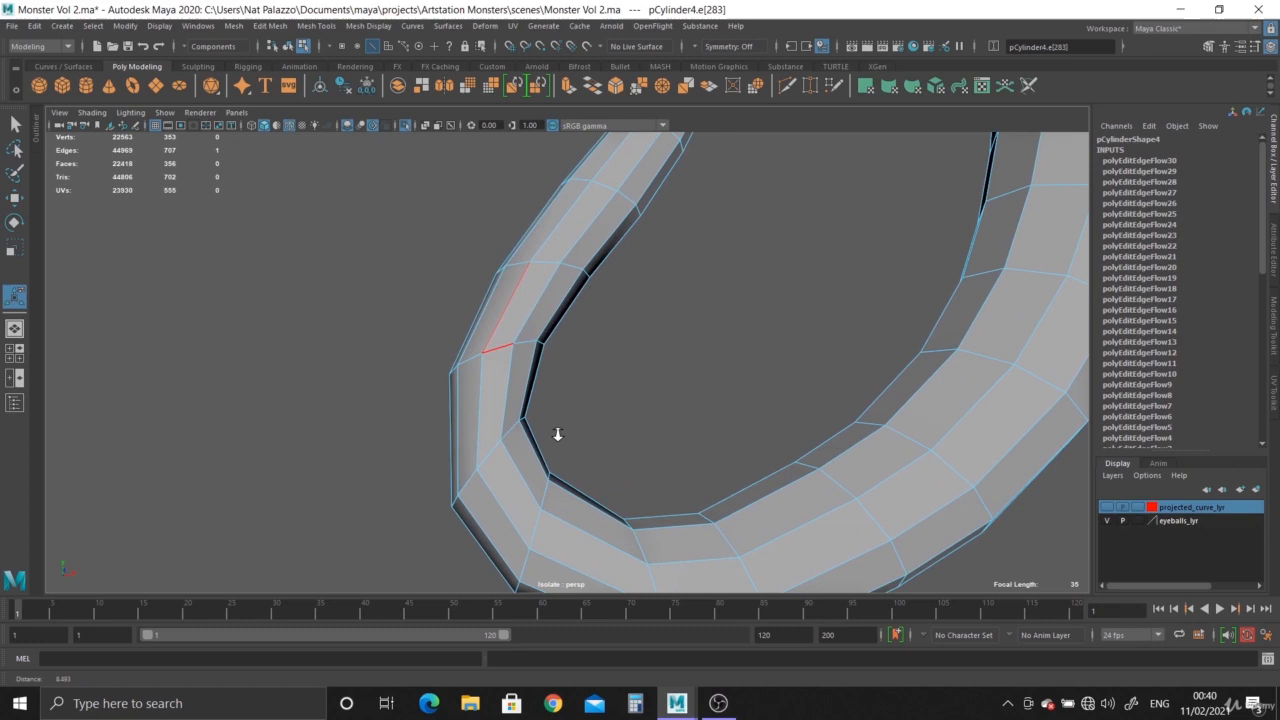
{"action": "double_click", "coordinate": [498, 347]}
{"action": "key", "text": "g"}
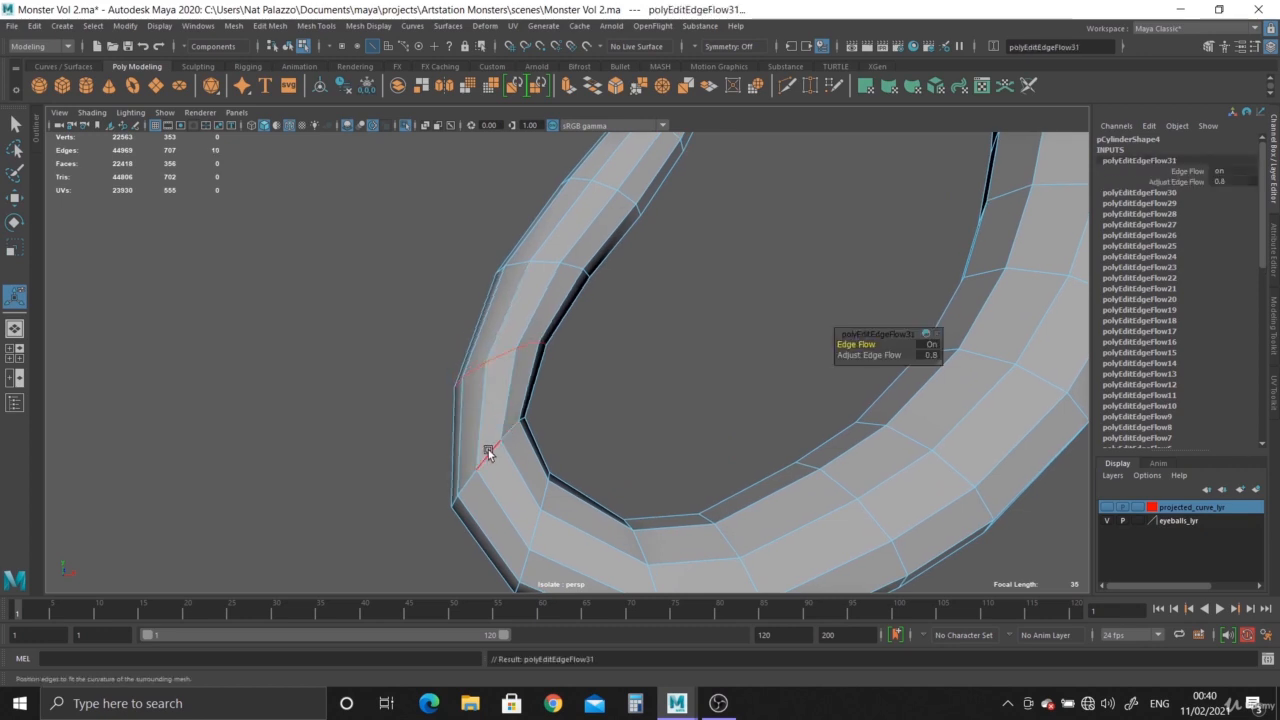
{"action": "double_click", "coordinate": [514, 511]}
{"action": "key", "text": "g"}
{"action": "double_click", "coordinate": [534, 526]}
{"action": "key", "text": "g"}
Apply Edit Edge Flow to three edge loops along the bottom of the lower bend.
{"action": "double_click", "coordinate": [652, 576]}
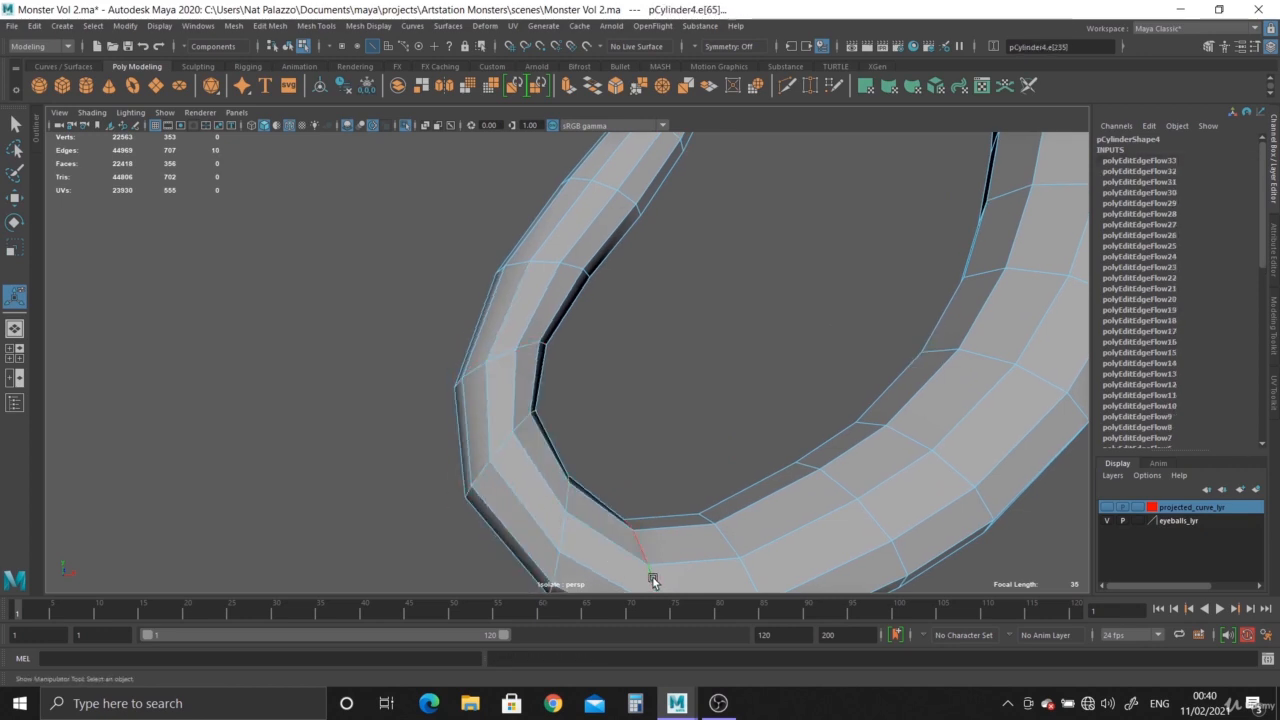
{"action": "key", "text": "g"}
{"action": "double_click", "coordinate": [723, 537]}
{"action": "key", "text": "g"}
{"action": "double_click", "coordinate": [843, 480]}
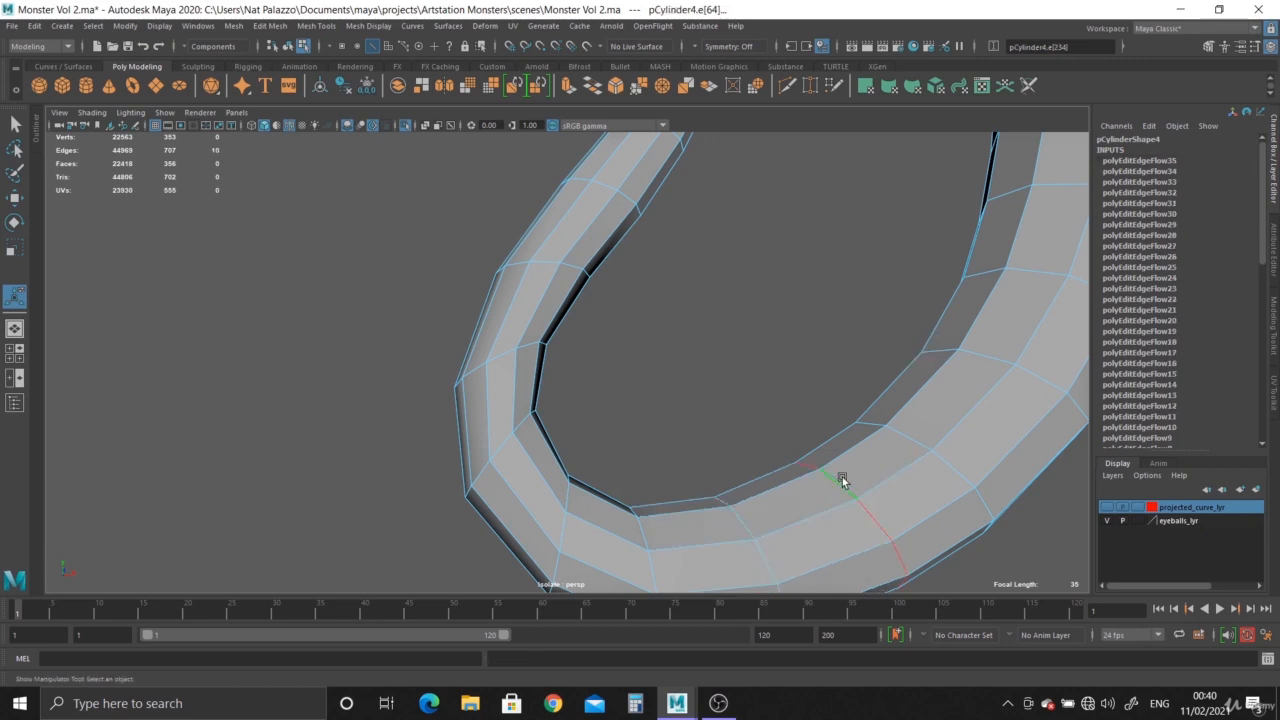
{"action": "key", "text": "g"}
Smooth the three edge loops where the lower bend rises into the thick part of the tentacle with Edit Edge Flow.
{"action": "double_click", "coordinate": [916, 434]}
{"action": "key", "text": "g"}
{"action": "double_click", "coordinate": [980, 357]}
{"action": "key", "text": "g"}
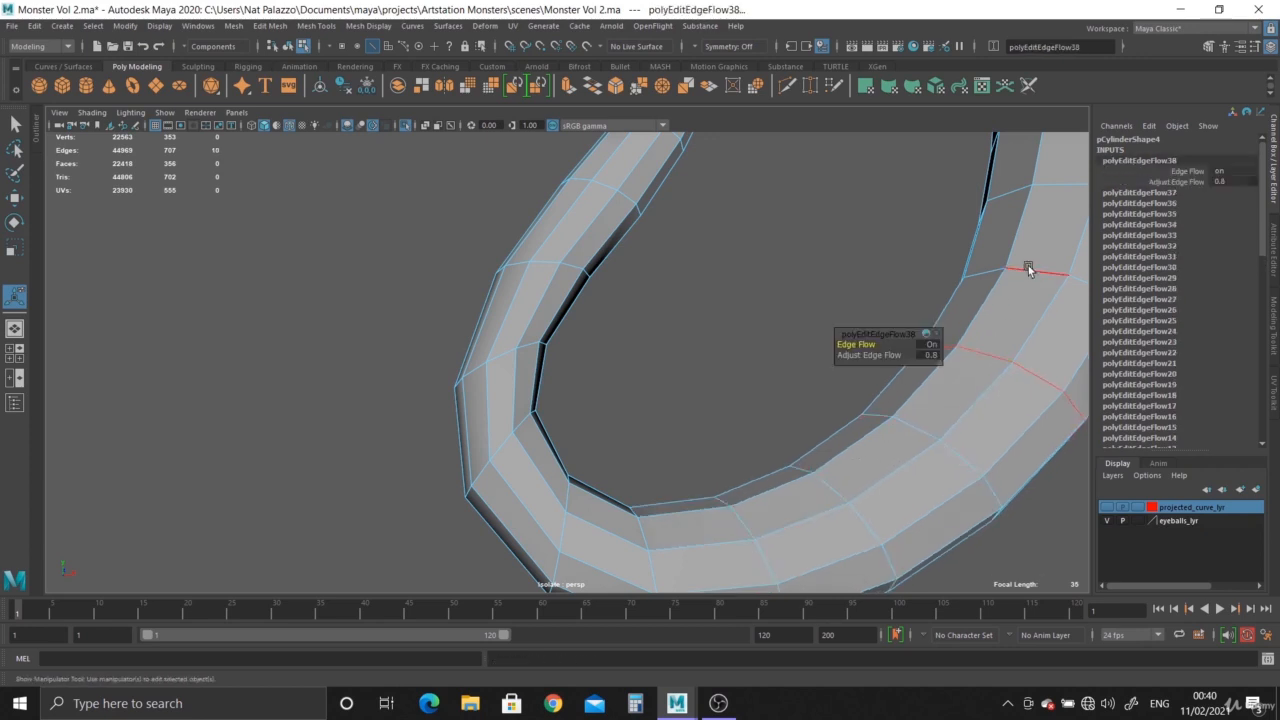
{"action": "double_click", "coordinate": [1029, 269]}
{"action": "key", "text": "g"}
Apply Edit Edge Flow to four successive edge loops going up the thick part of the tentacle.
{"action": "right_click_drag", "start_coordinate": [1022, 409], "coordinate": [884, 374], "text": "alt"}
{"action": "middle_click_drag", "start_coordinate": [884, 374], "coordinate": [543, 426], "text": "alt"}
{"action": "right_click_drag", "start_coordinate": [543, 426], "coordinate": [636, 420], "text": "alt"}
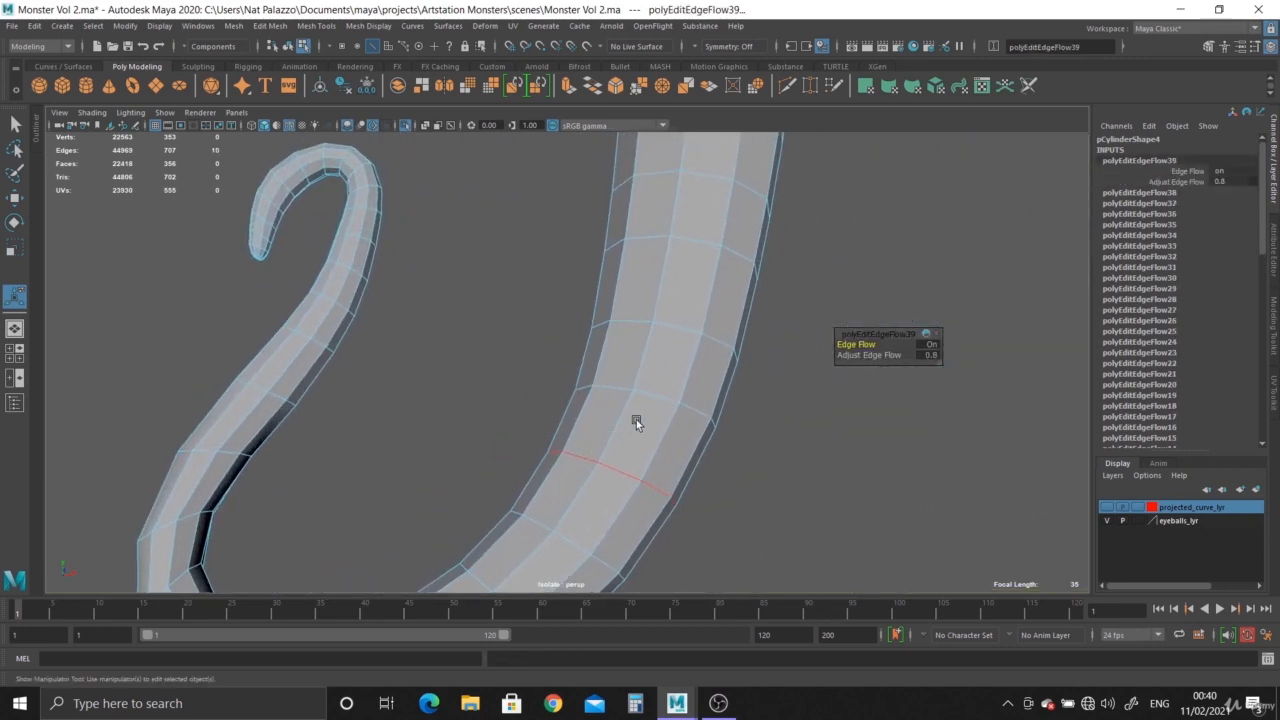
{"action": "double_click", "coordinate": [649, 397]}
{"action": "key", "text": "g"}
{"action": "double_click", "coordinate": [675, 328]}
{"action": "key", "text": "g"}
{"action": "double_click", "coordinate": [696, 242]}
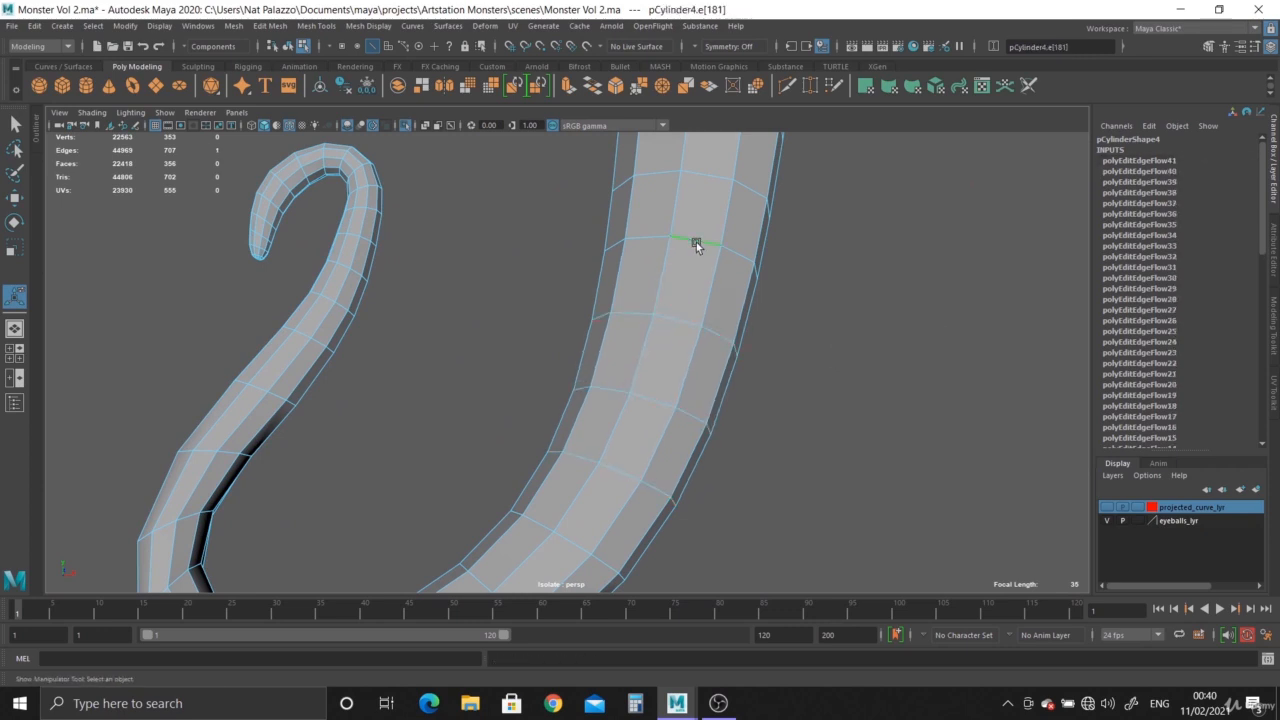
{"action": "key", "text": "g"}
{"action": "double_click", "coordinate": [713, 180]}
{"action": "key", "text": "g"}
Apply Edit Edge Flow to the second edge loop below the tentacle's thick upper end.
{"action": "right_click_drag", "start_coordinate": [772, 356], "coordinate": [583, 323], "text": "alt"}
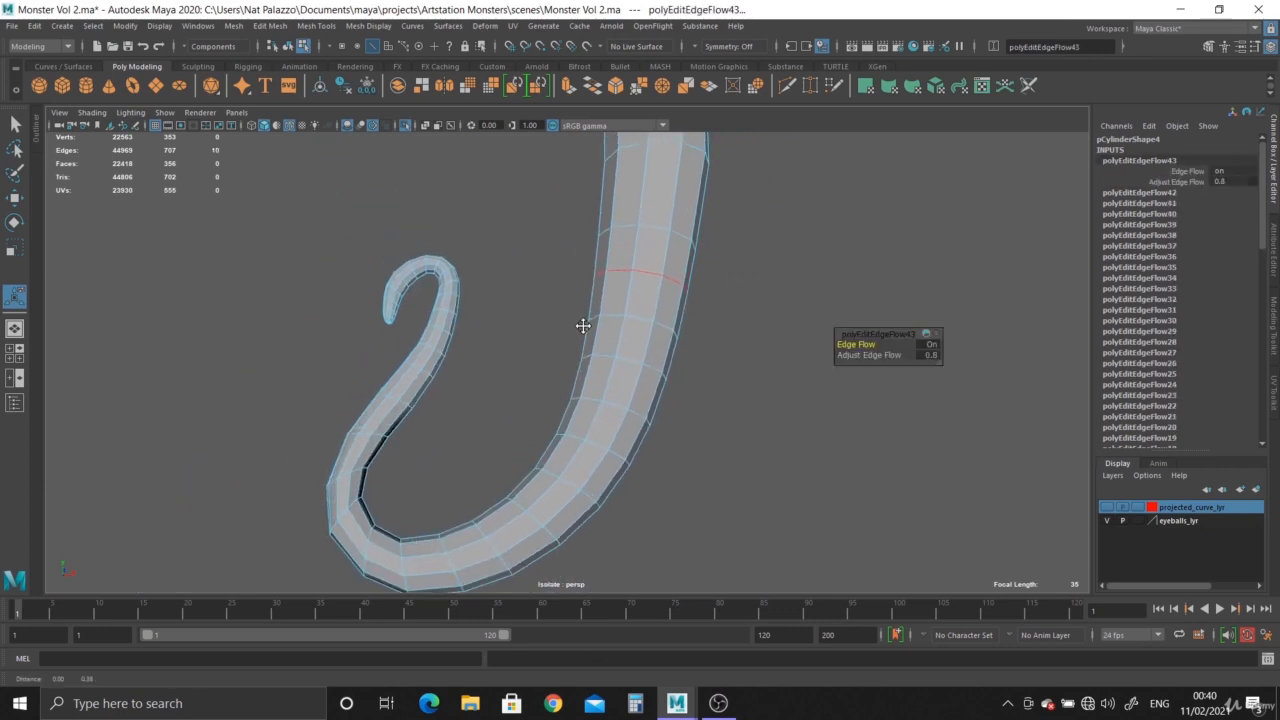
{"action": "middle_click_drag", "start_coordinate": [583, 323], "coordinate": [663, 386], "text": "alt"}
{"action": "double_click", "coordinate": [659, 380]}
{"action": "key", "text": "g"}
{"action": "double_click", "coordinate": [666, 307]}
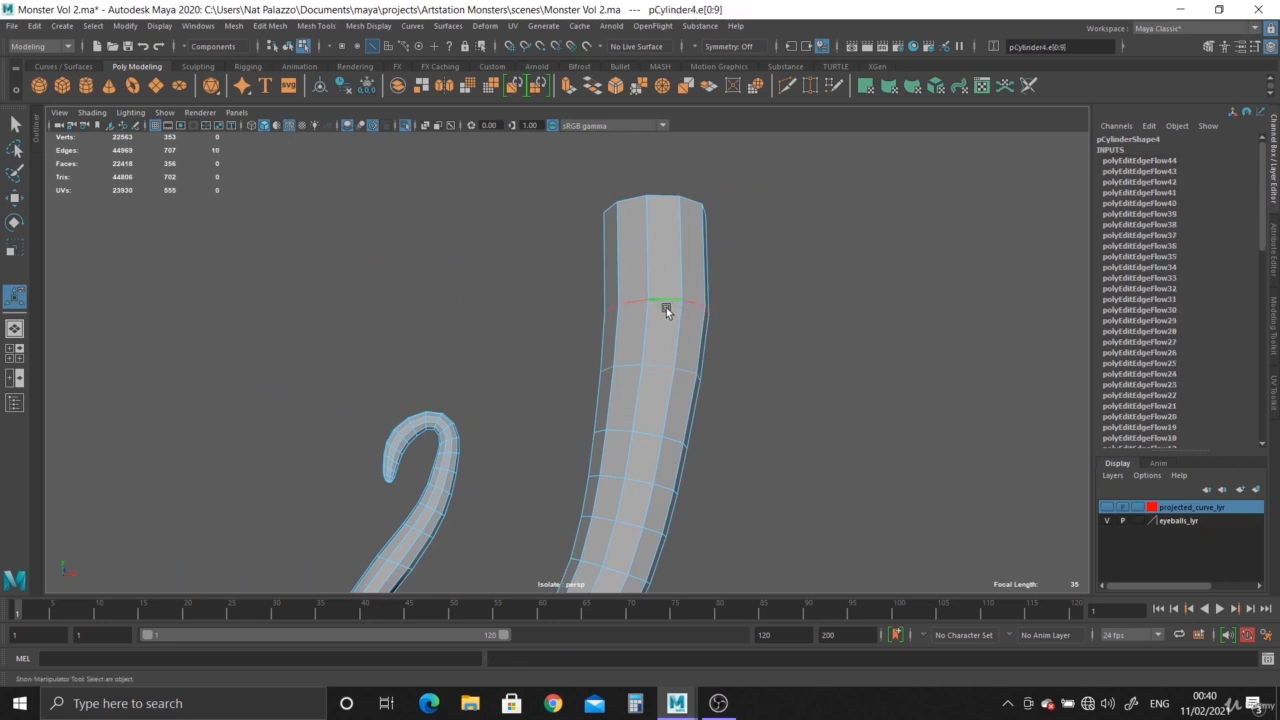
{"action": "key", "text": "g"}
{"action": "key", "text": "ctrl+z"}
Select all the cap faces on the tentacle's thick upper end and delete them.
{"action": "left_click_drag", "start_coordinate": [671, 329], "coordinate": [660, 400], "text": "alt"}
{"action": "right_click_drag", "start_coordinate": [634, 240], "coordinate": [634, 271]}
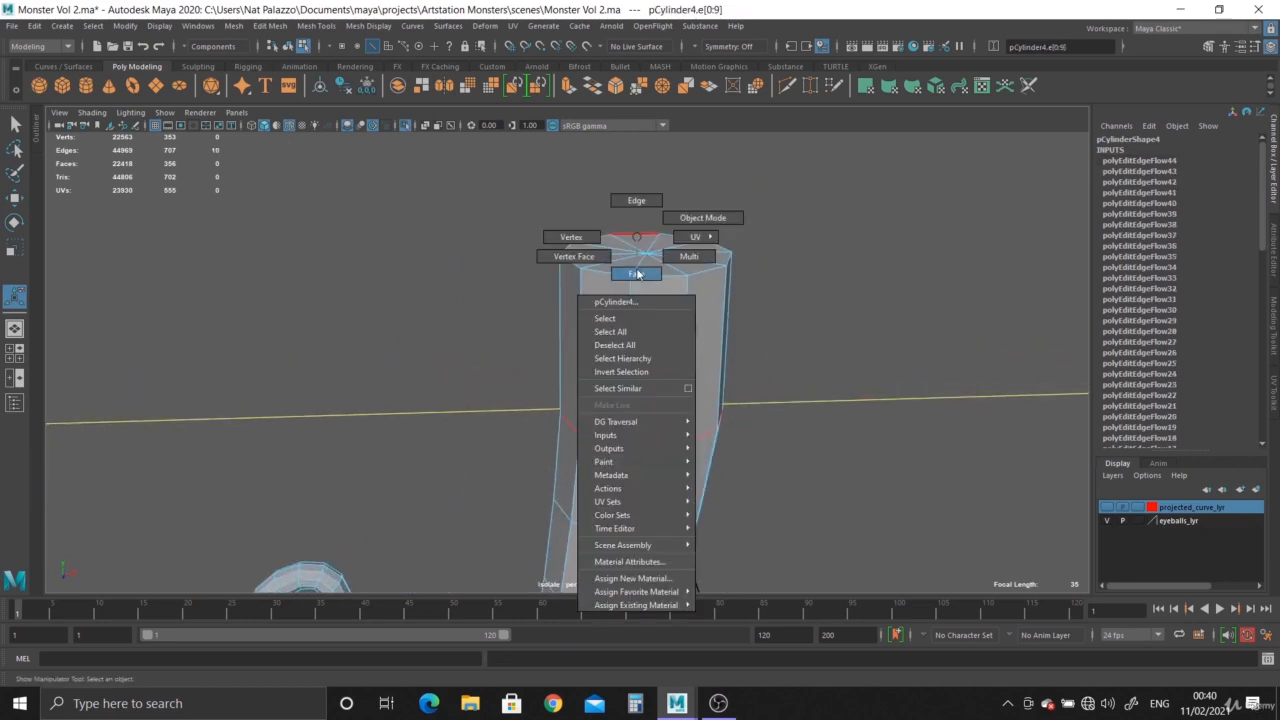
{"action": "left_click_drag", "start_coordinate": [508, 206], "coordinate": [762, 295]}
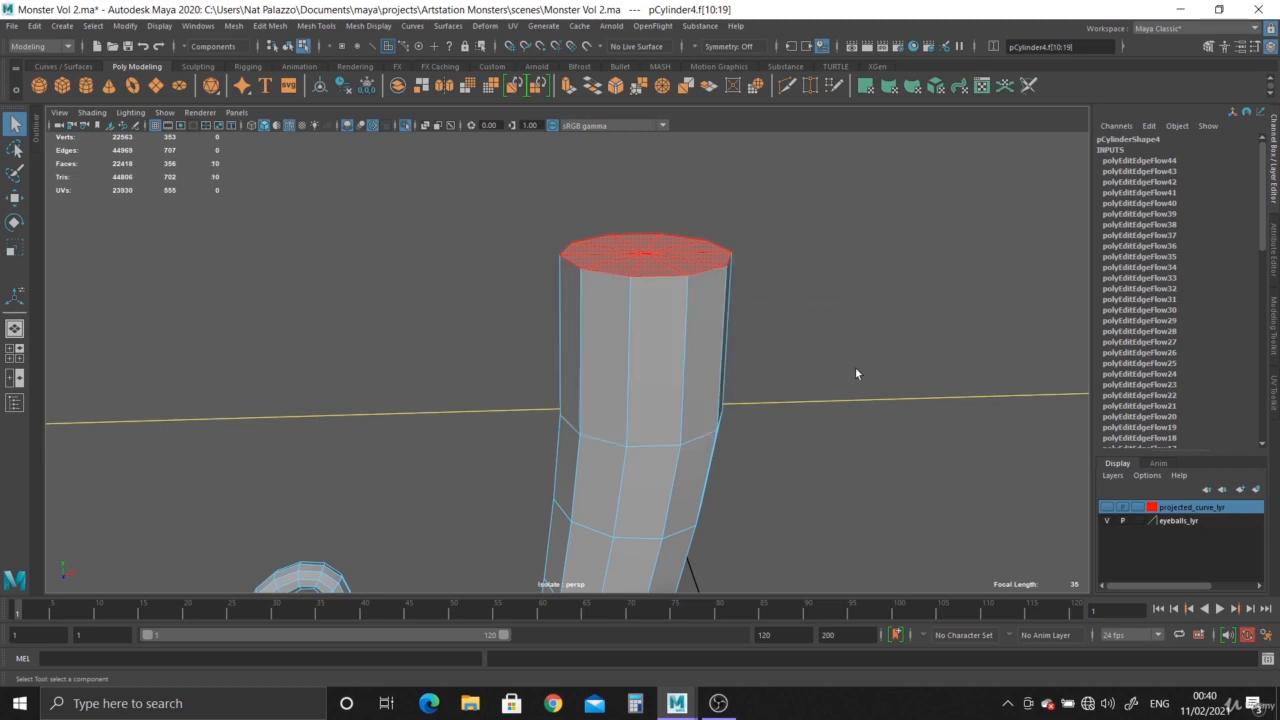
{"action": "key", "text": "Delete"}
Apply Edit Edge Flow to the first edge loop below the tentacle's open upper end.
{"action": "left_click_drag", "start_coordinate": [855, 367], "coordinate": [621, 318], "text": "alt"}
{"action": "right_click_drag", "start_coordinate": [645, 440], "coordinate": [650, 405]}
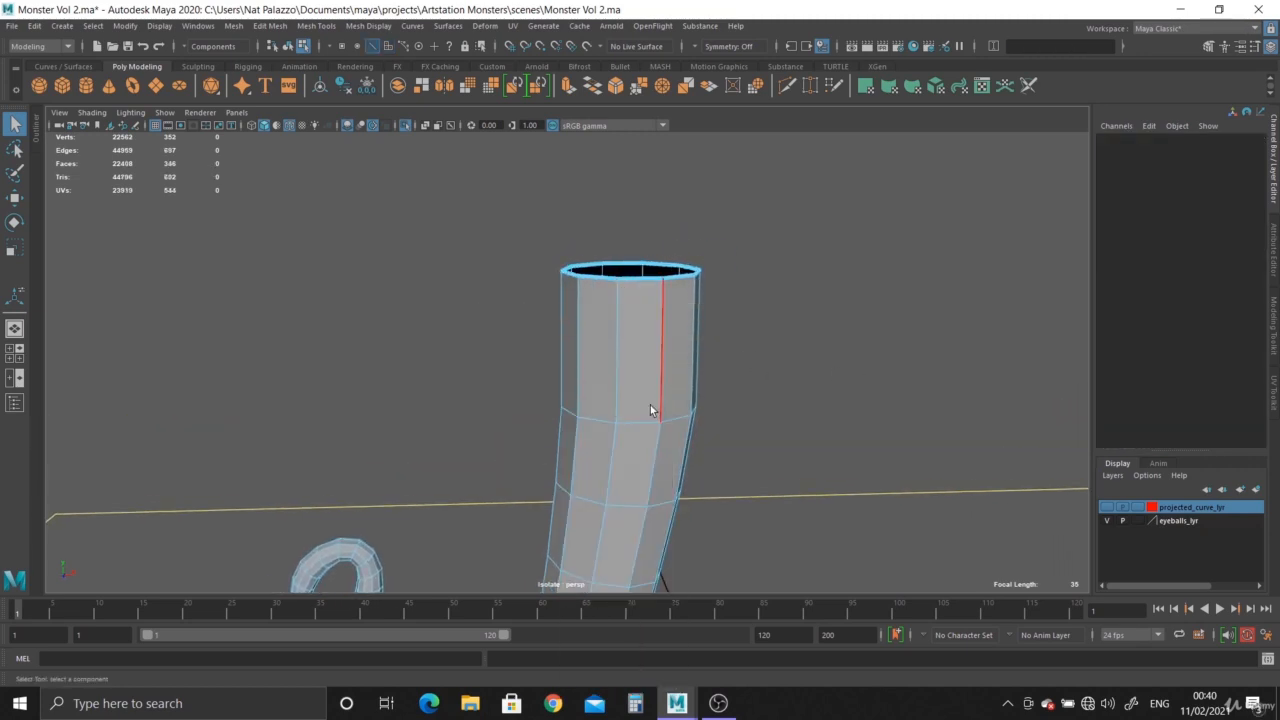
{"action": "double_click", "coordinate": [641, 419]}
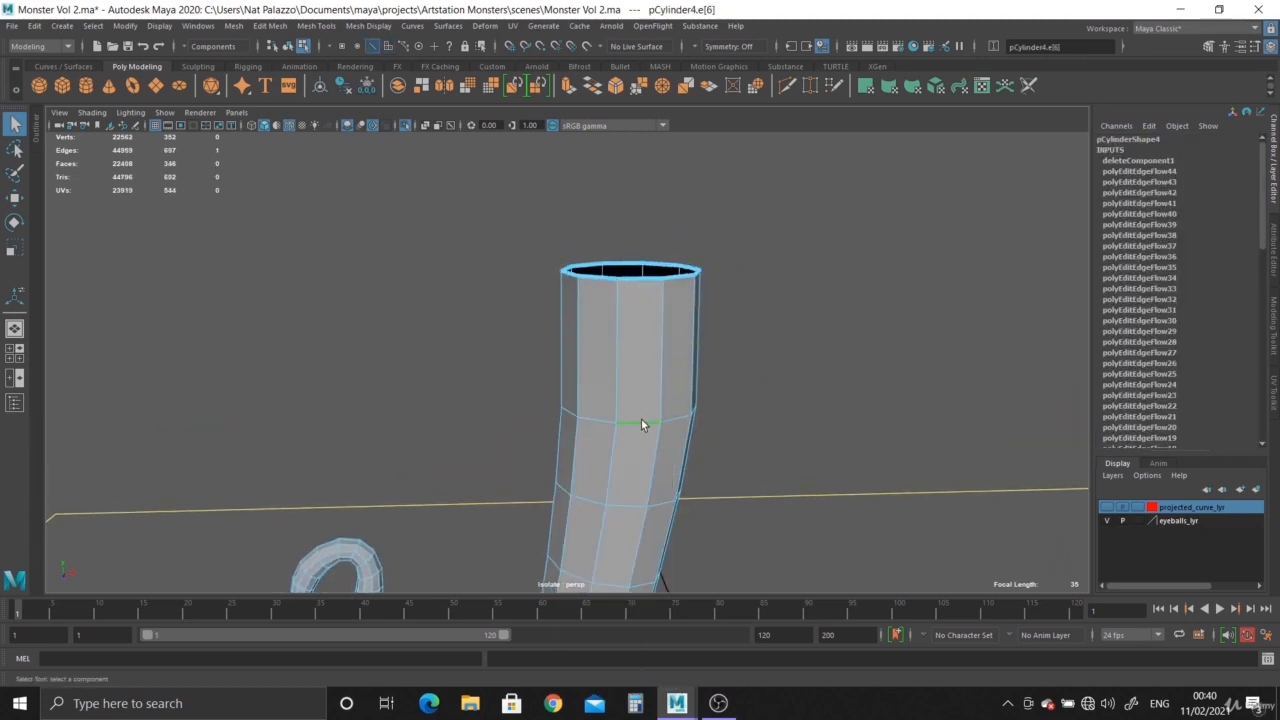
{"action": "left_click", "coordinate": [255, 26]}
{"action": "left_click", "coordinate": [295, 300]}
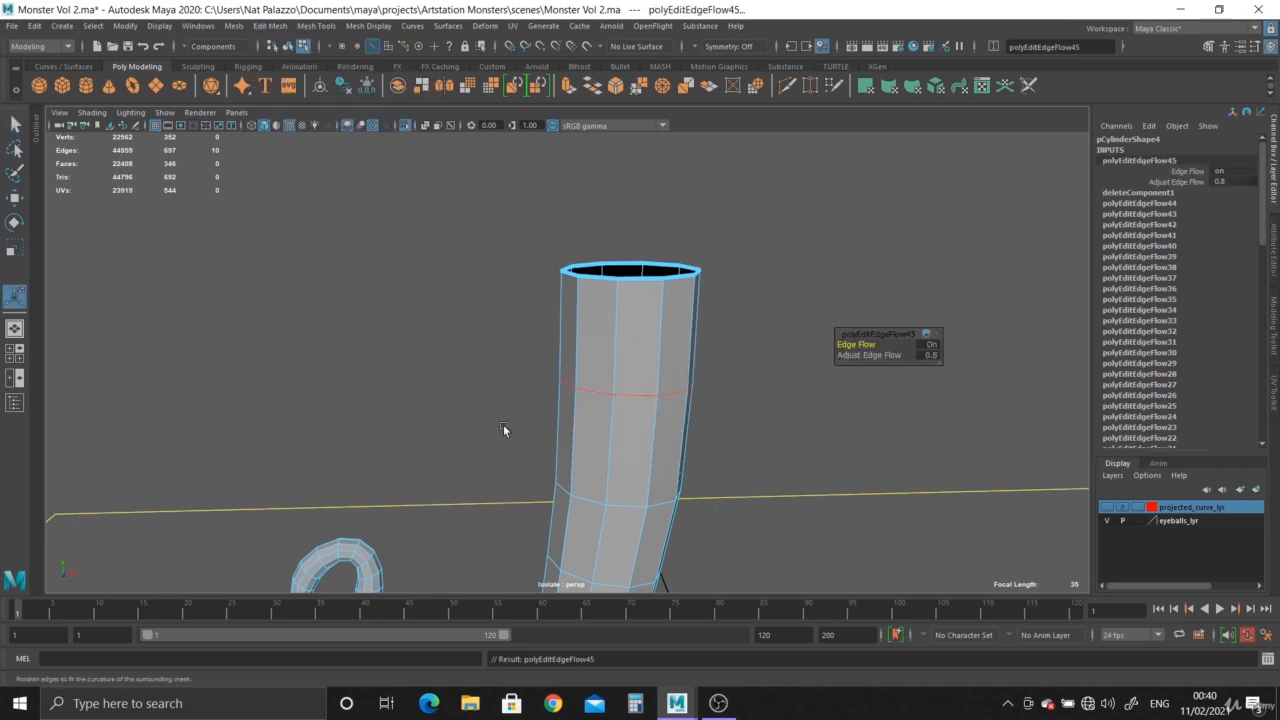
{"action": "left_click_drag", "start_coordinate": [503, 424], "coordinate": [589, 207], "text": "alt"}
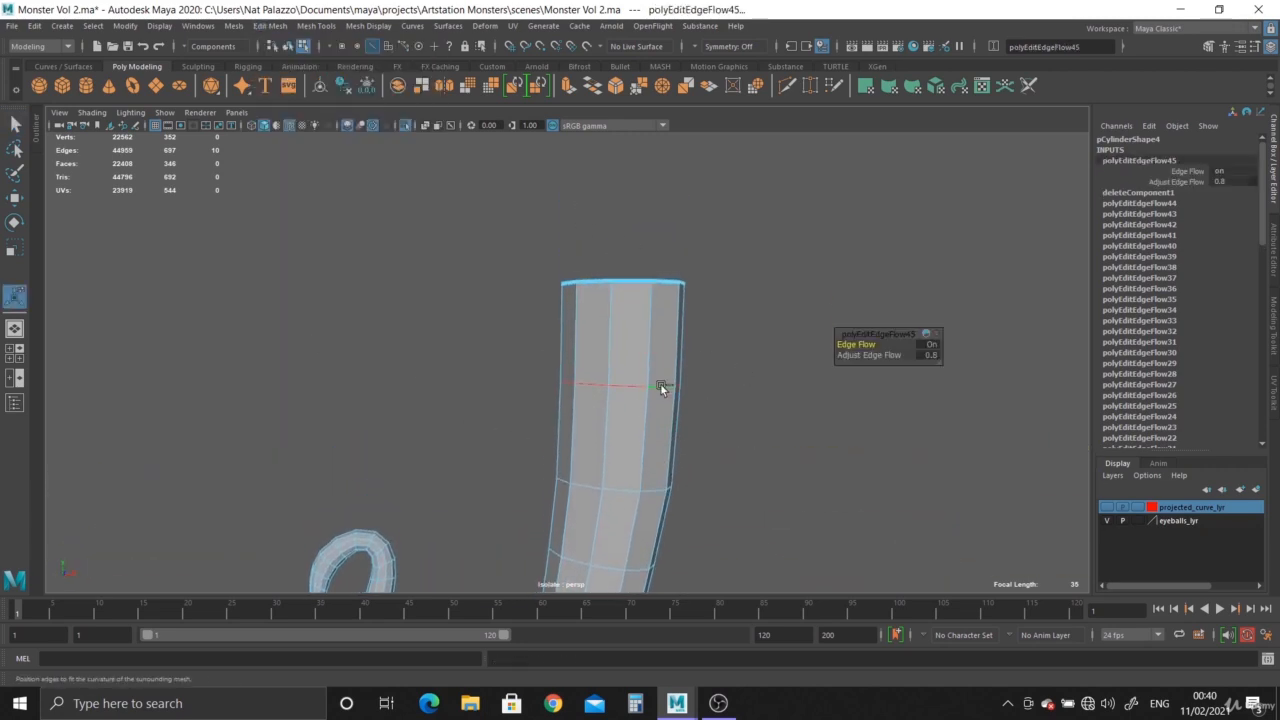
{"action": "left_click_drag", "start_coordinate": [660, 385], "coordinate": [678, 289], "text": "alt"}
{"action": "left_click_drag", "start_coordinate": [658, 359], "coordinate": [578, 266], "text": "alt"}
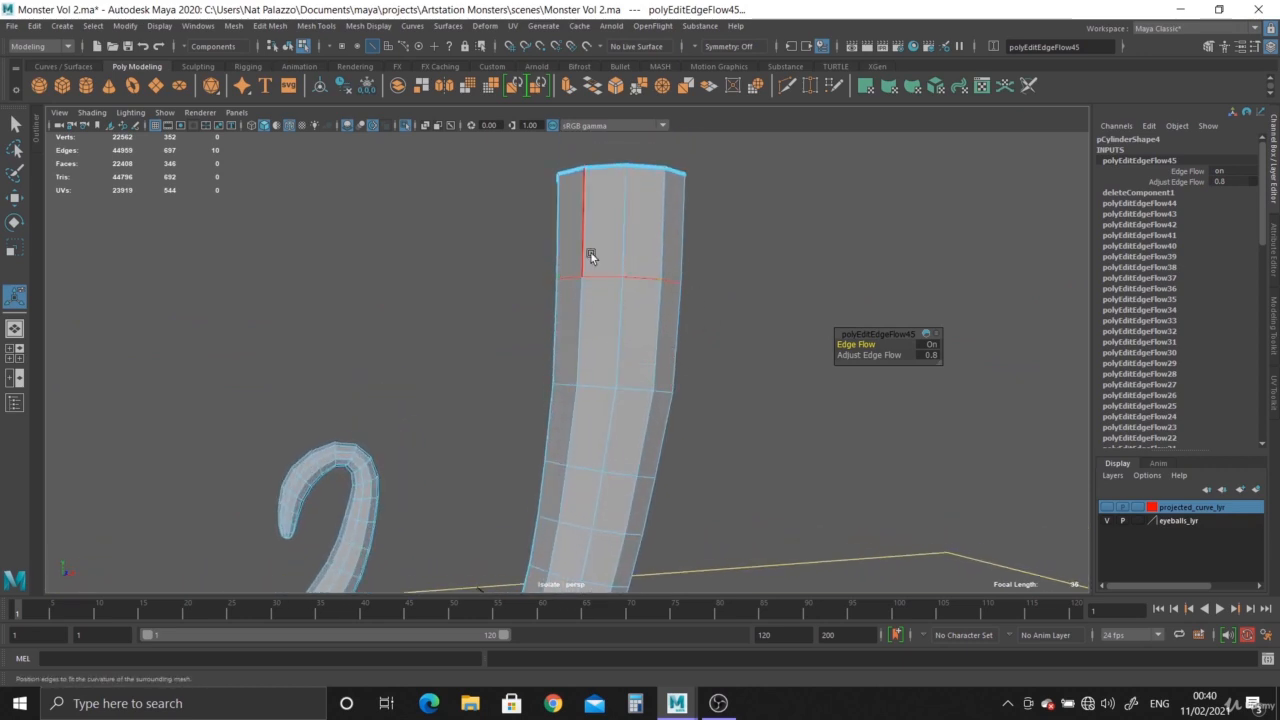
Apply Edit Edge Flow to four more edge loops going down the thick upper part of the tentacle.
{"action": "left_click", "coordinate": [637, 385]}
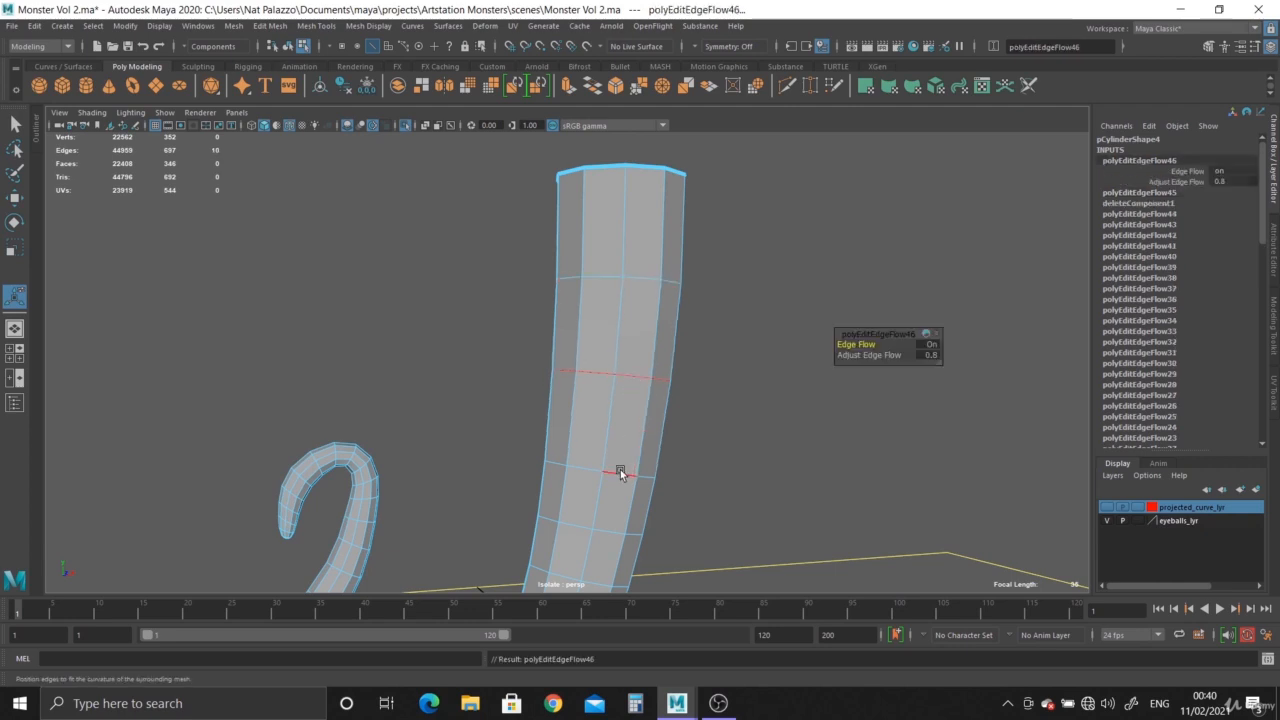
{"action": "left_click", "coordinate": [619, 470]}
{"action": "left_click", "coordinate": [612, 519]}
{"action": "left_click_drag", "start_coordinate": [677, 517], "coordinate": [589, 405], "text": "alt"}
{"action": "left_click", "coordinate": [589, 403]}
Apply Edit Edge Flow to the following four edge loops, continuing down the thick part into the lower bend.
{"action": "left_click", "coordinate": [576, 436]}
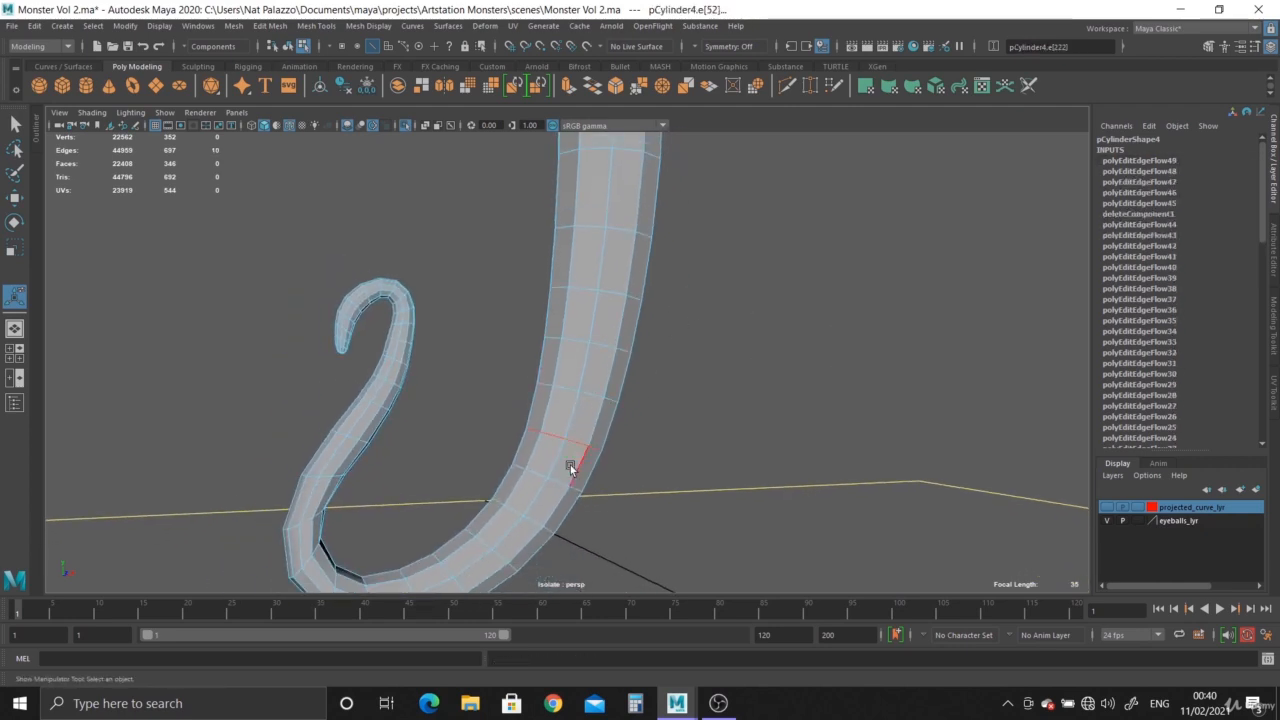
{"action": "left_click", "coordinate": [540, 505]}
{"action": "left_click", "coordinate": [535, 517]}
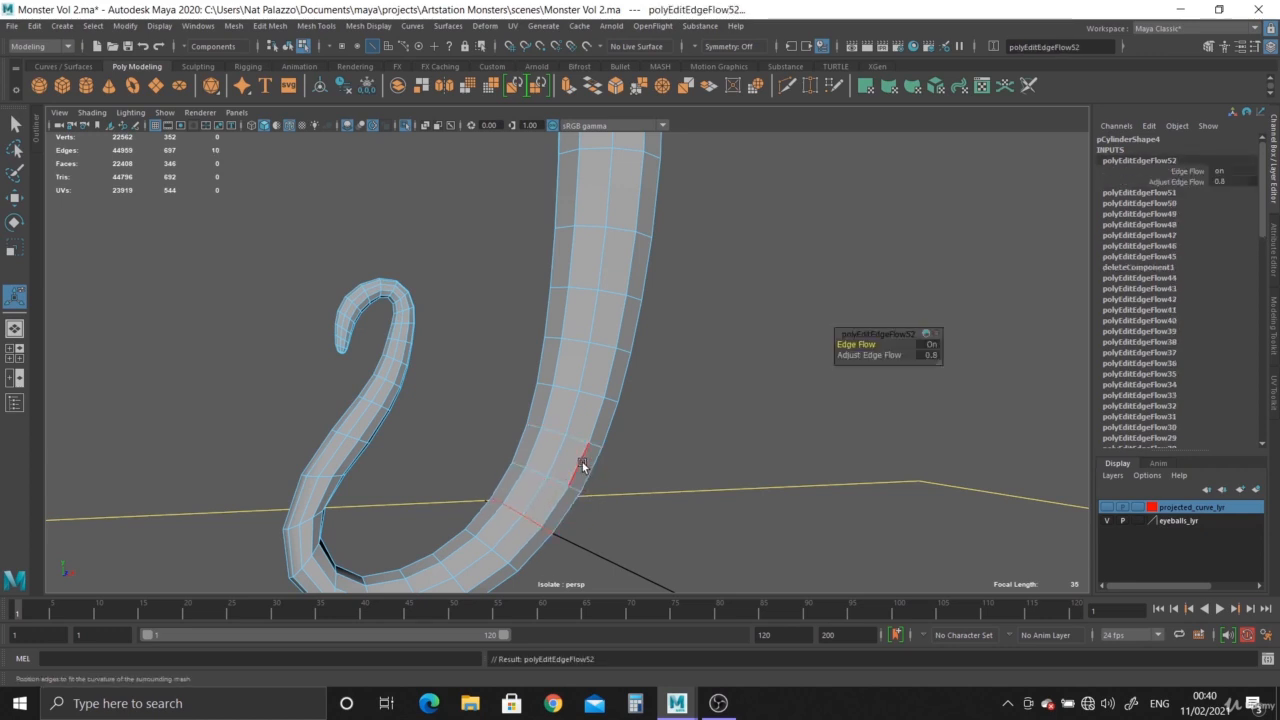
{"action": "left_click_drag", "start_coordinate": [583, 466], "coordinate": [493, 360], "text": "alt"}
{"action": "left_click", "coordinate": [487, 354]}
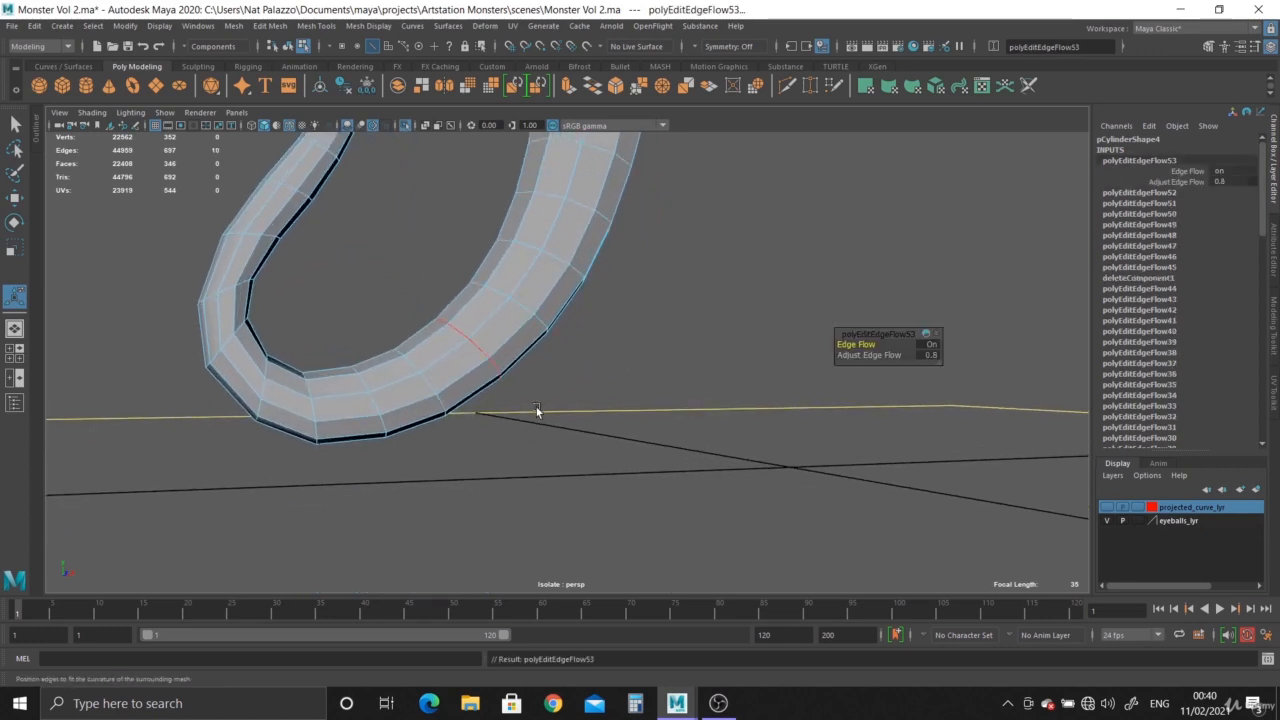
Show the whole tentacle in smooth mesh preview and deselect it.
{"action": "right_click_drag", "start_coordinate": [537, 414], "coordinate": [440, 370], "text": "alt"}
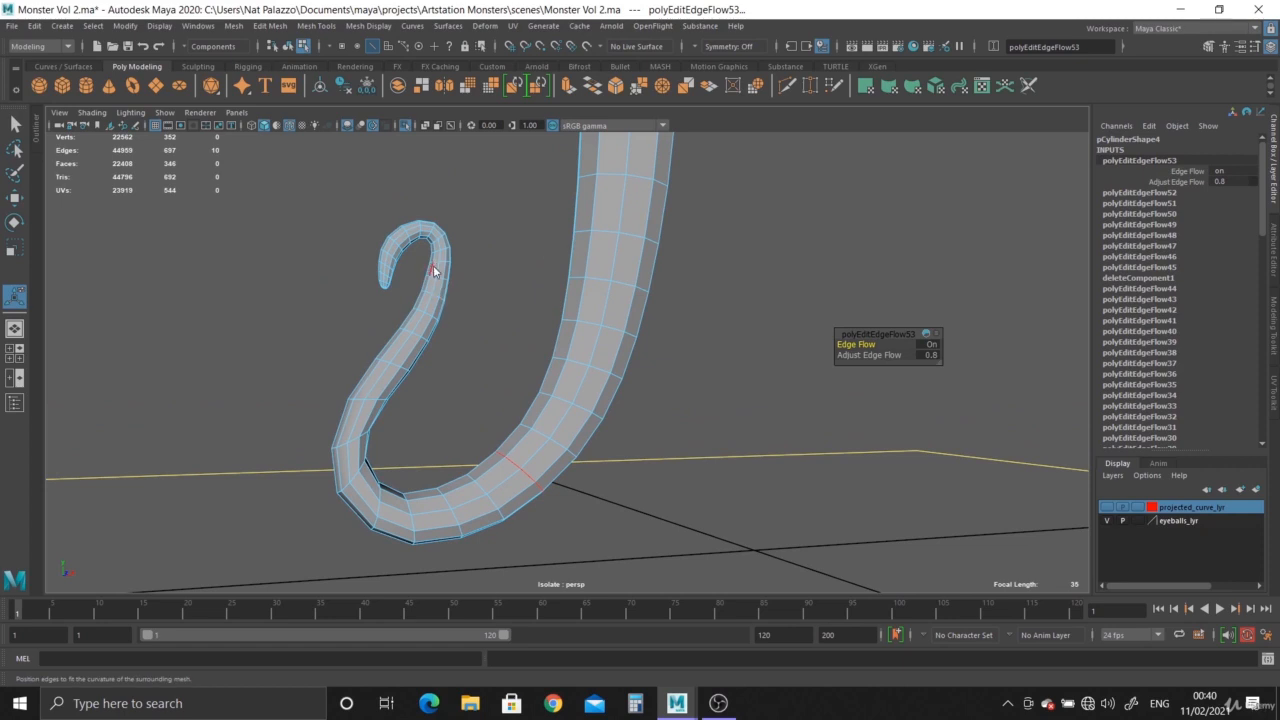
{"action": "right_click_drag", "start_coordinate": [434, 271], "coordinate": [524, 224]}
{"action": "left_click", "coordinate": [515, 232]}
{"action": "left_click", "coordinate": [412, 334]}
{"action": "key", "text": "3"}
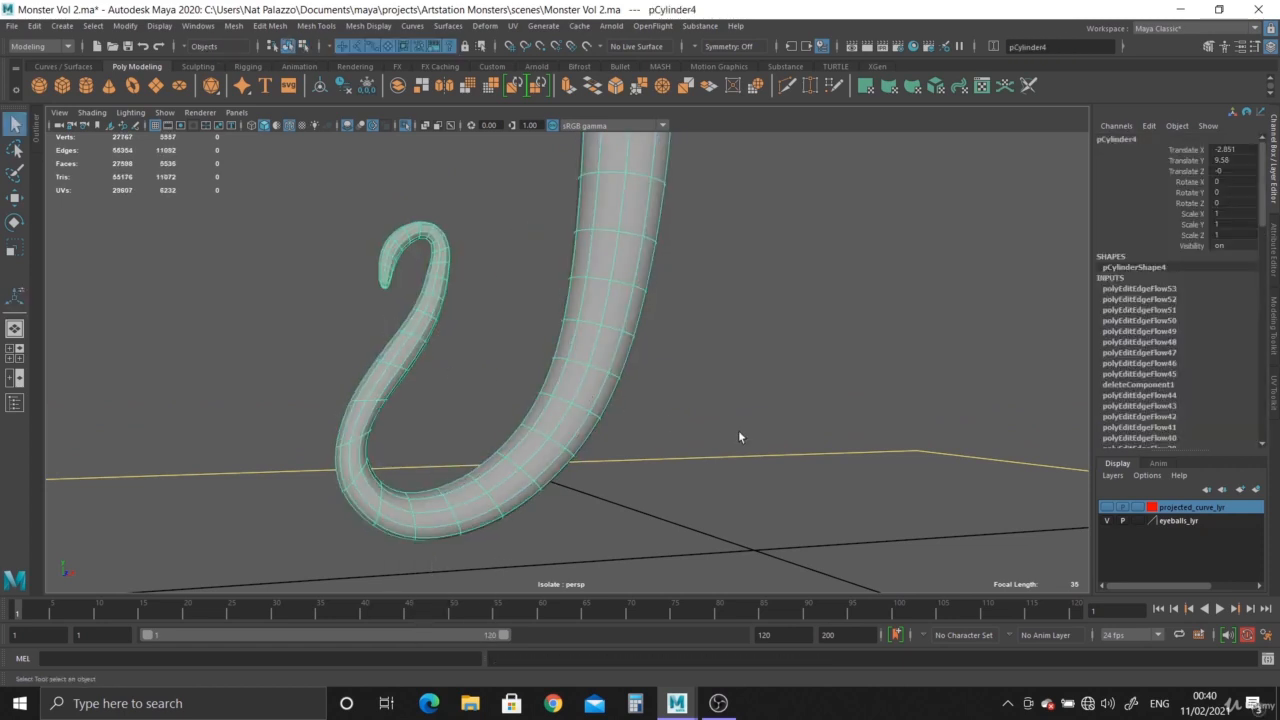
{"action": "left_click", "coordinate": [739, 437]}
{"action": "right_click_drag", "start_coordinate": [739, 437], "coordinate": [602, 376], "text": "alt"}
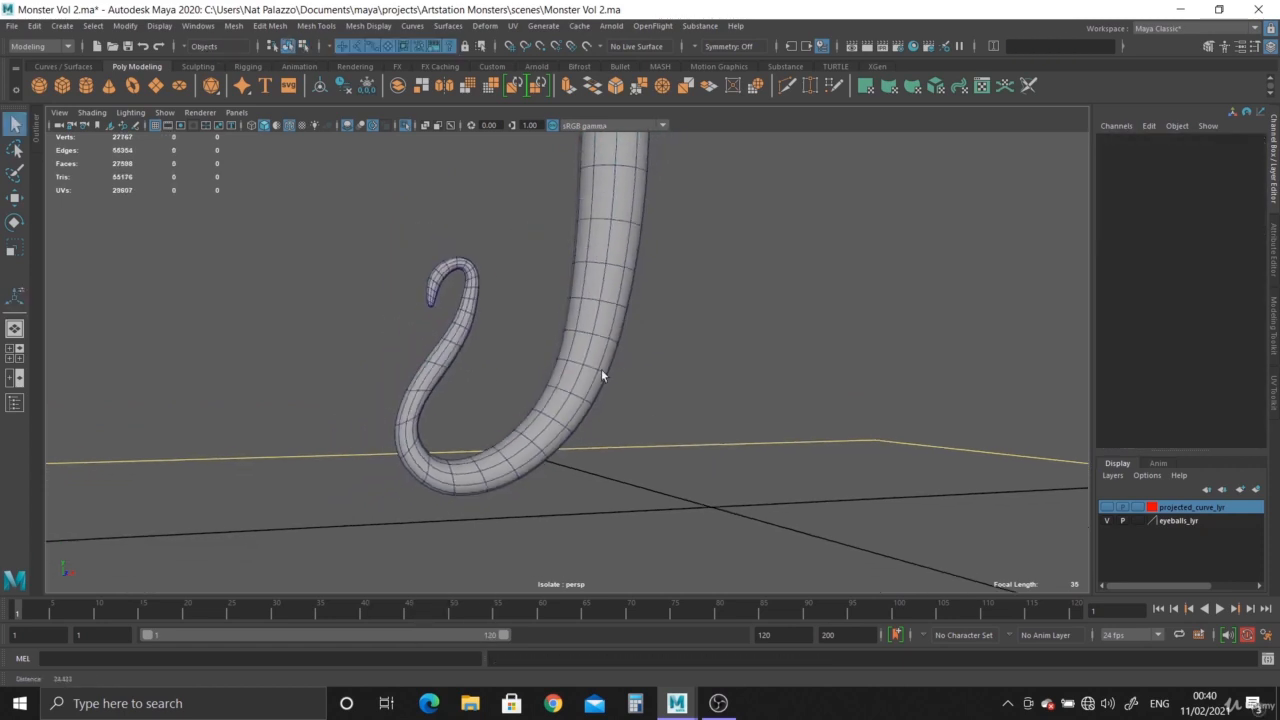
Hide the wireframe overlay on shaded objects and examine the smoothed surface along the lower bend and curled tip.
{"action": "left_click", "coordinate": [288, 126]}
{"action": "mouse_move", "coordinate": [626, 417]}
{"action": "left_mouse_down", "text": "alt"}
{"action": "mouse_move", "coordinate": [437, 337]}
{"action": "mouse_move", "coordinate": [474, 338]}
{"action": "left_mouse_up", "text": "alt"}
{"action": "right_click_drag", "start_coordinate": [510, 400], "coordinate": [646, 491], "text": "alt"}
{"action": "middle_click_drag", "start_coordinate": [464, 354], "coordinate": [649, 418], "text": "alt"}
{"action": "right_click_drag", "start_coordinate": [649, 418], "coordinate": [756, 494], "text": "alt"}
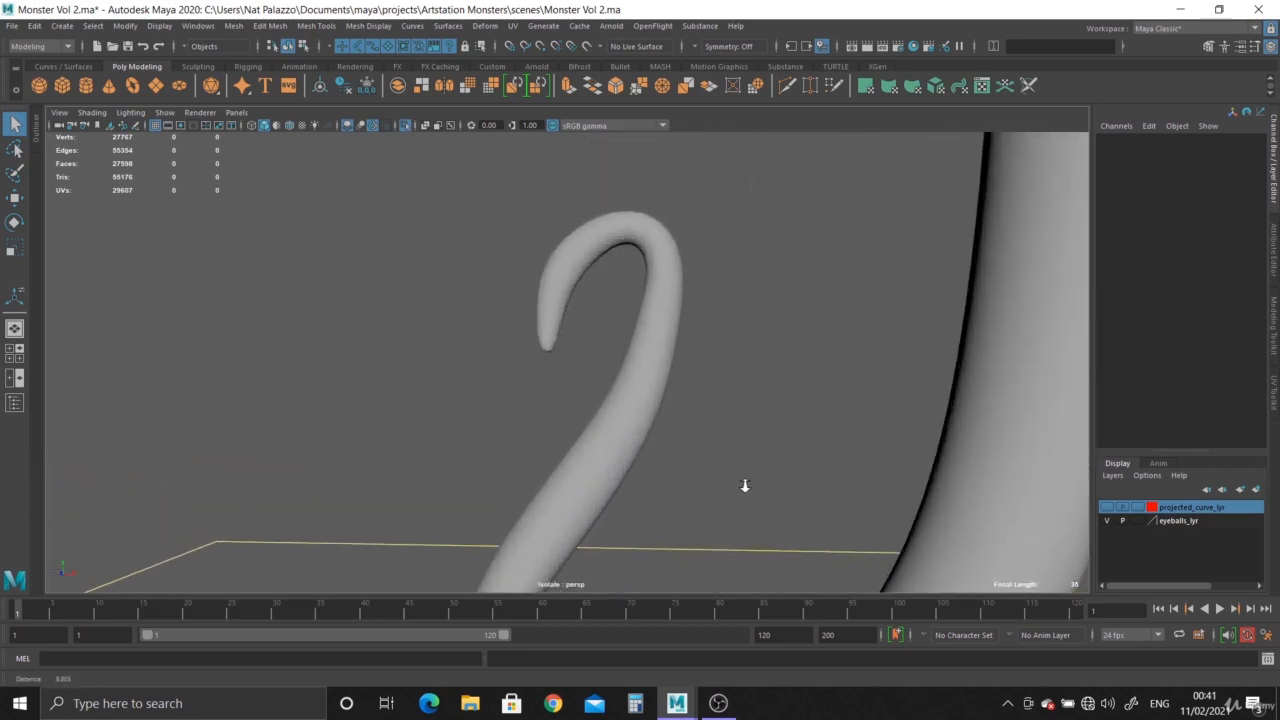
{"action": "right_click_drag", "start_coordinate": [598, 251], "coordinate": [699, 391], "text": "alt"}
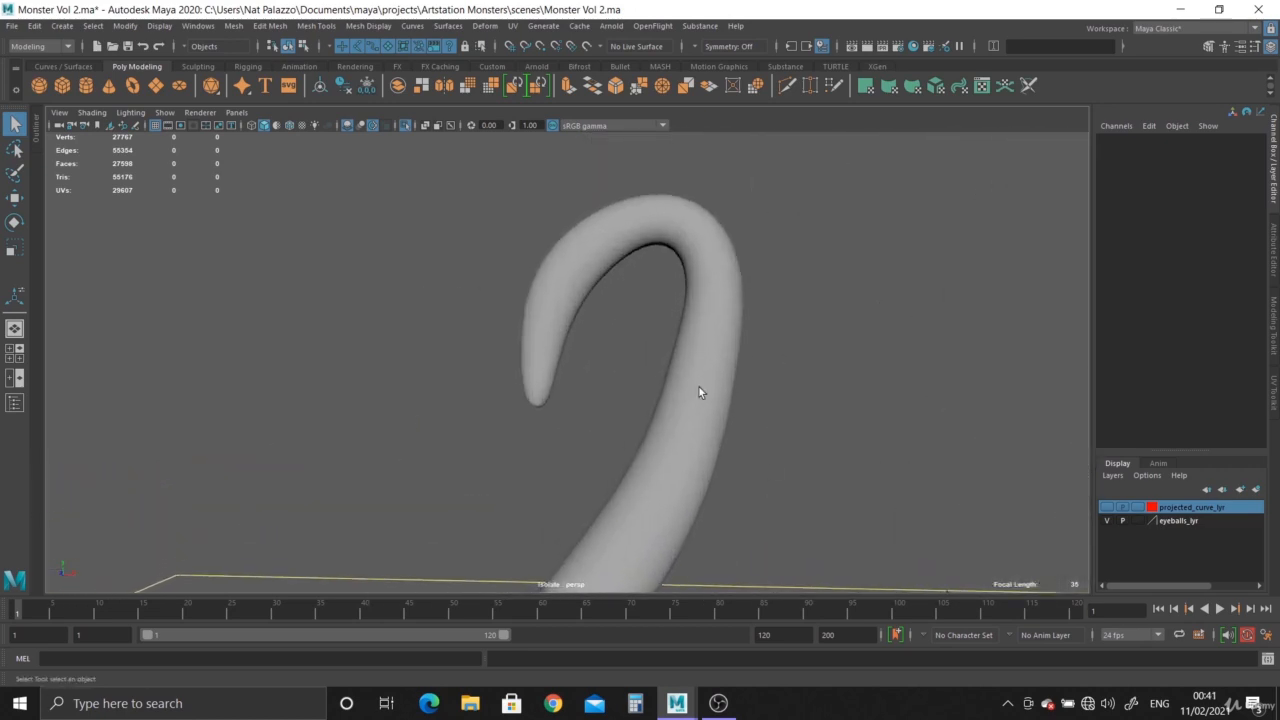
Turn off the tentacle's smooth preview and show its vertices over the reference in the front view.
{"action": "left_click", "coordinate": [583, 268]}
{"action": "key", "text": "1"}
{"action": "key", "text": "F9"}
{"action": "key", "text": "space"}
{"action": "key", "text": "space"}
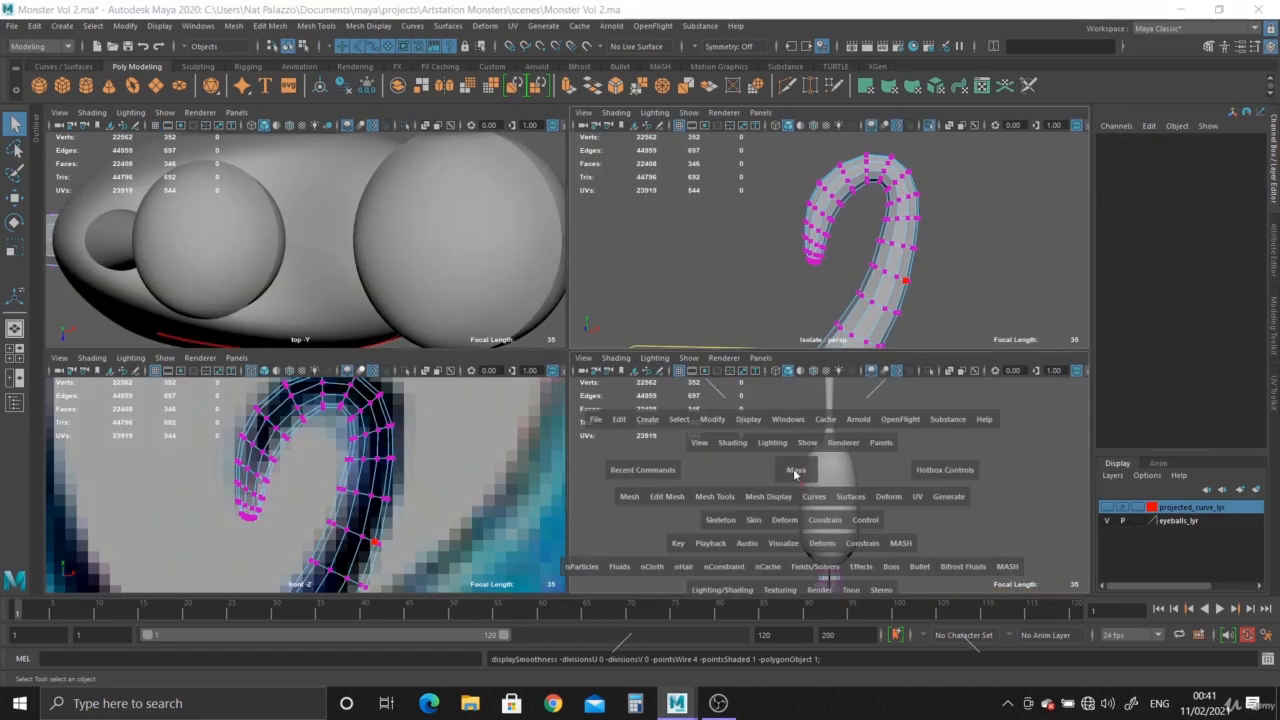
{"action": "key", "text": "space"}
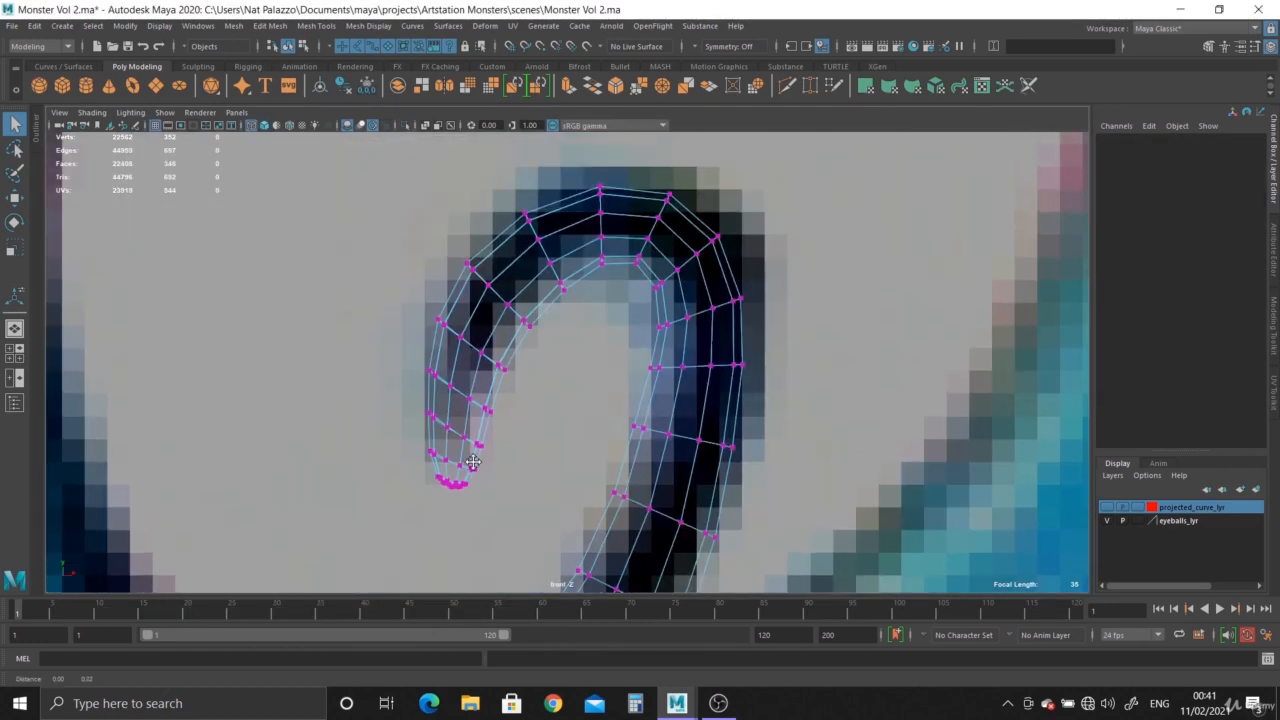
{"action": "right_click_drag", "start_coordinate": [473, 462], "coordinate": [559, 426], "text": "alt"}
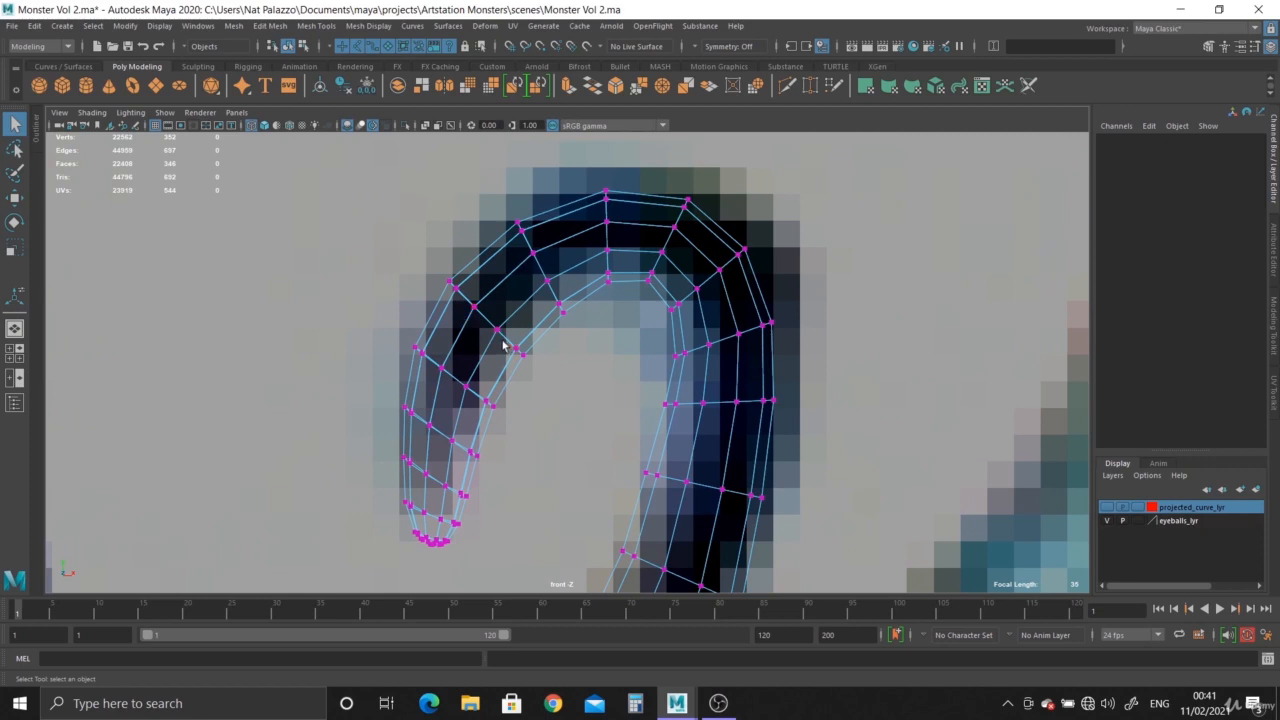
Move vertices of two neighbouring edge loops on the tip side of the curl to even out its thickness.
{"action": "left_click_drag", "start_coordinate": [503, 345], "coordinate": [567, 401]}
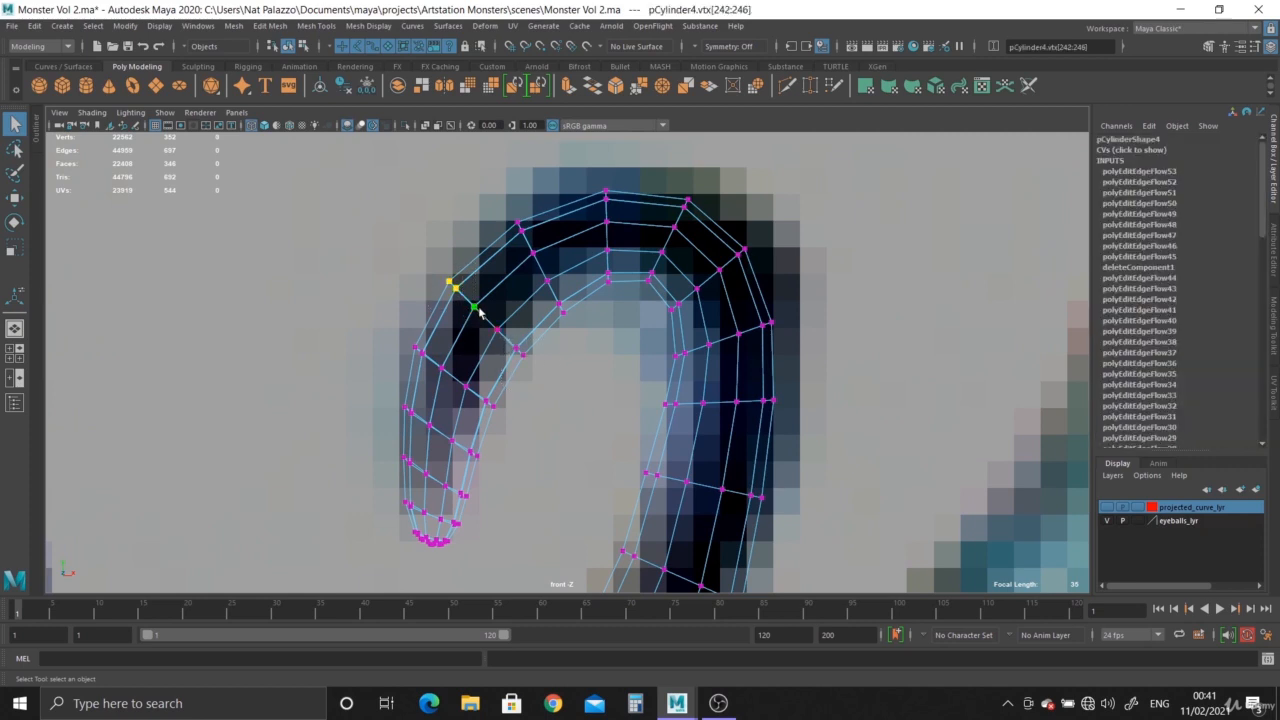
{"action": "key", "text": "b"}
{"action": "key", "text": "w"}
{"action": "left_click_drag", "start_coordinate": [466, 298], "coordinate": [508, 341]}
{"action": "key", "text": "b"}
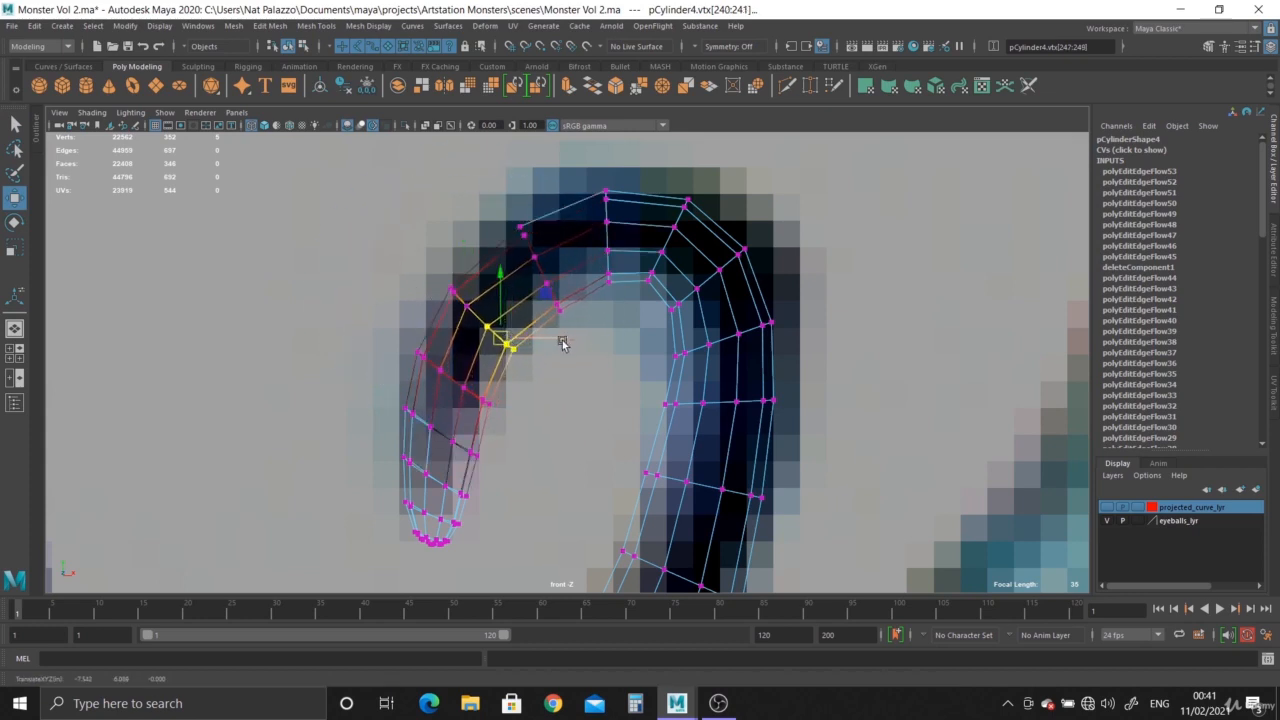
{"action": "left_click_drag", "start_coordinate": [538, 274], "coordinate": [553, 302]}
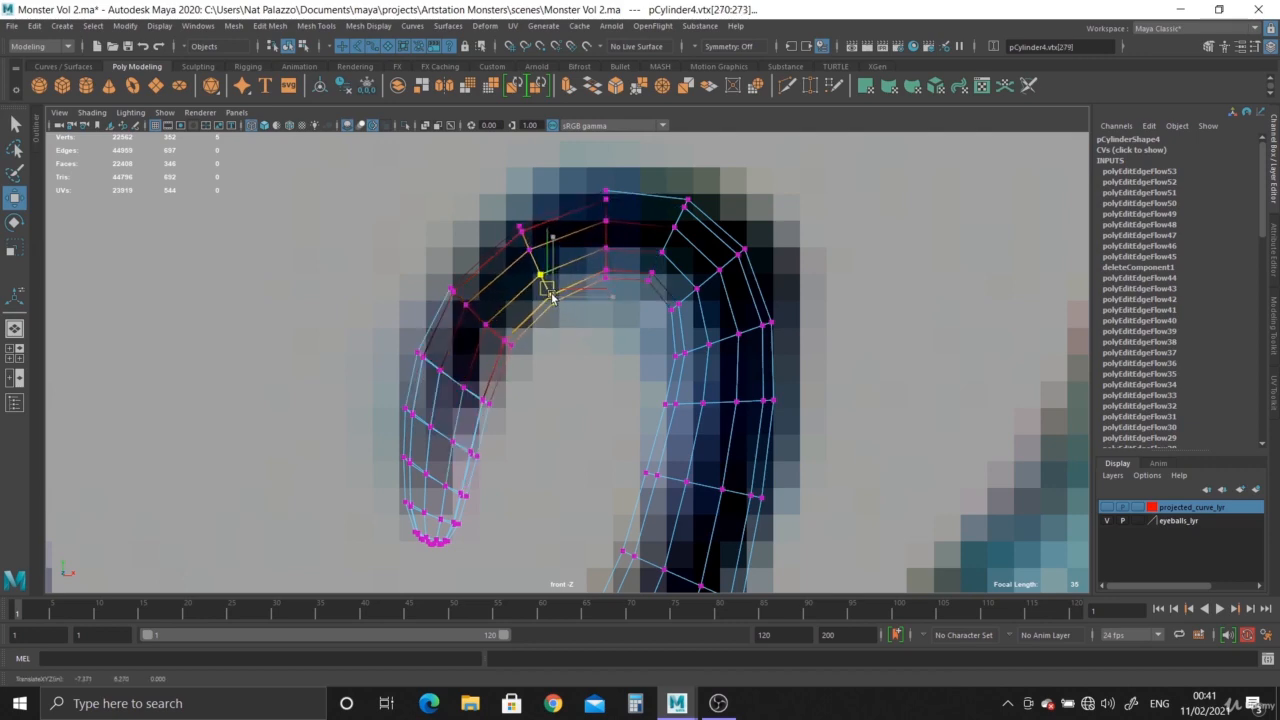
Rotate the vertex rings of the first two edge loops entering the lower bend from the thin side, squaring them across the tentacle.
{"action": "scroll", "coordinate": [562, 350], "scroll_direction": "down", "scroll_amount": 8}
{"action": "middle_click_drag", "start_coordinate": [528, 362], "coordinate": [517, 207], "text": "alt"}
{"action": "scroll", "coordinate": [517, 230], "scroll_direction": "up", "scroll_amount": 2}
{"action": "middle_click_drag", "start_coordinate": [518, 286], "coordinate": [546, 170], "text": "alt"}
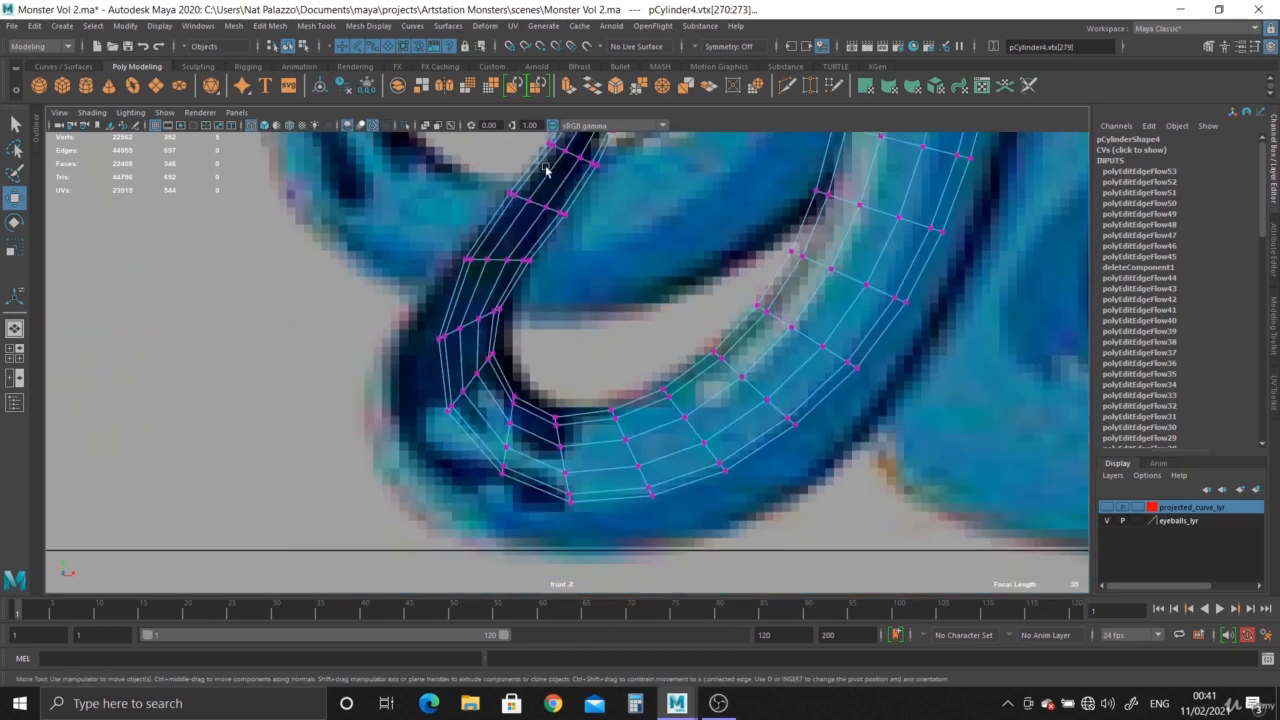
{"action": "scroll", "coordinate": [529, 438], "scroll_direction": "up", "scroll_amount": 3}
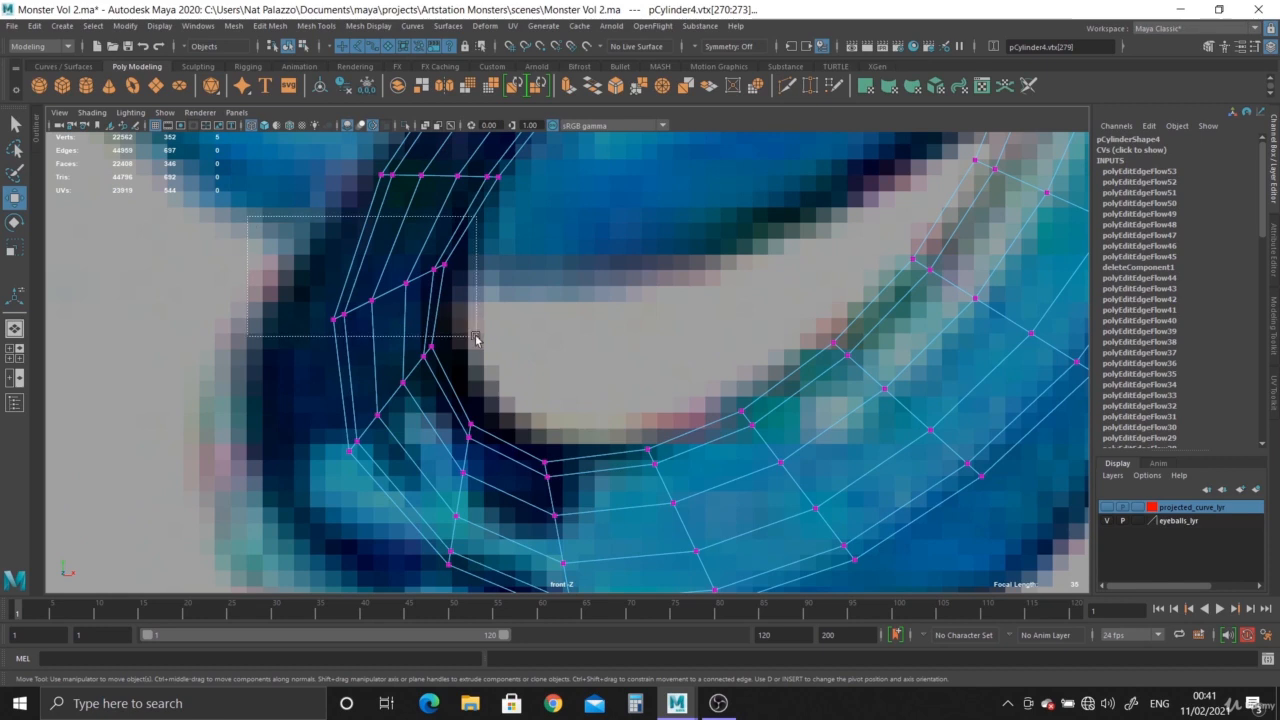
{"action": "left_click_drag", "start_coordinate": [476, 338], "coordinate": [474, 329]}
{"action": "key", "text": "e"}
{"action": "left_click_drag", "start_coordinate": [444, 270], "coordinate": [447, 291]}
{"action": "left_click_drag", "start_coordinate": [405, 477], "coordinate": [405, 476]}
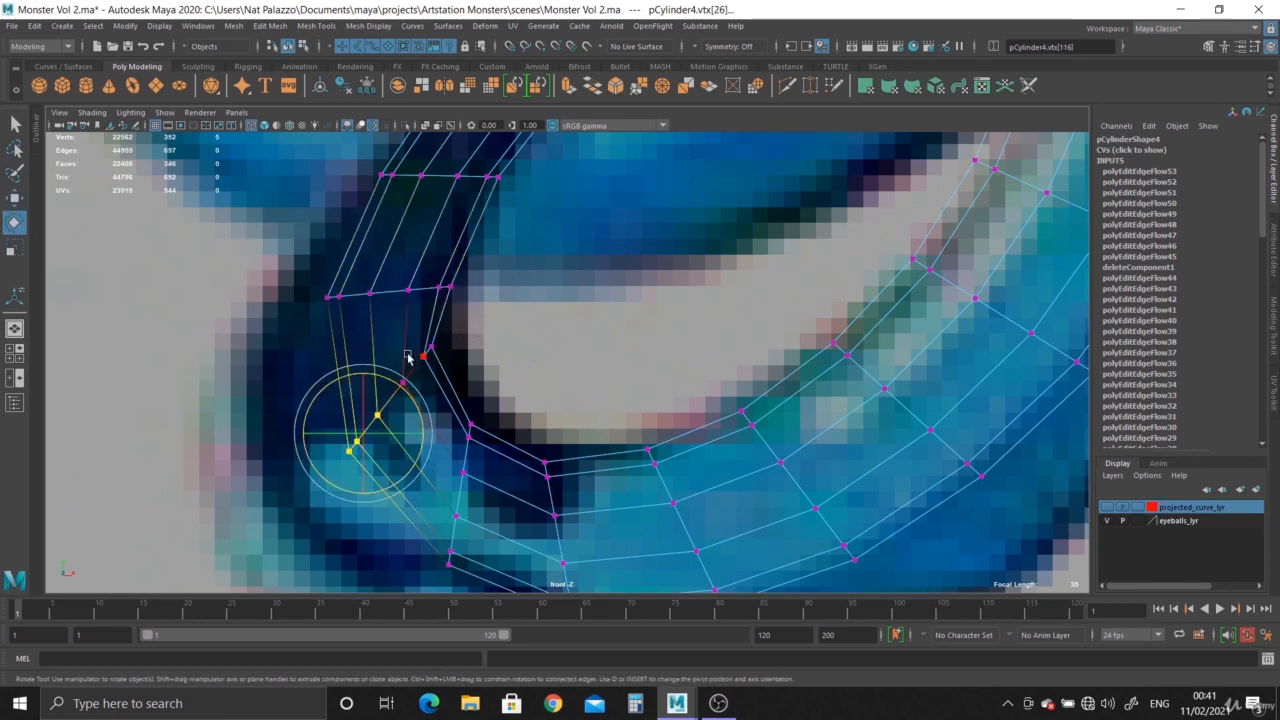
{"action": "left_click_drag", "start_coordinate": [463, 397], "coordinate": [463, 397], "text": "shift"}
{"action": "left_click_drag", "start_coordinate": [440, 352], "coordinate": [440, 372]}
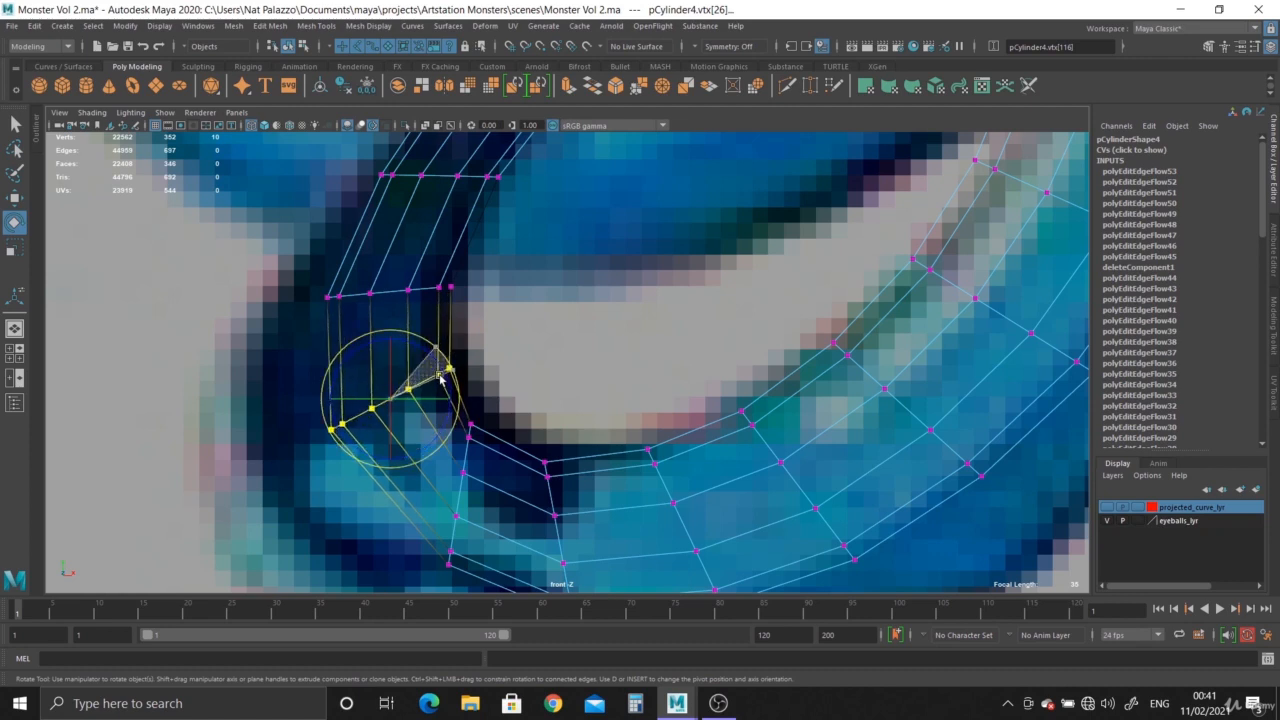
Rotate the vertex rings of the next two edge loops around the underside of the lower bend so they fan evenly.
{"action": "middle_click_drag", "start_coordinate": [527, 477], "coordinate": [526, 402], "text": "alt"}
{"action": "scroll", "coordinate": [520, 408], "scroll_direction": "up", "scroll_amount": 1}
{"action": "left_click_drag", "start_coordinate": [466, 497], "coordinate": [466, 497]}
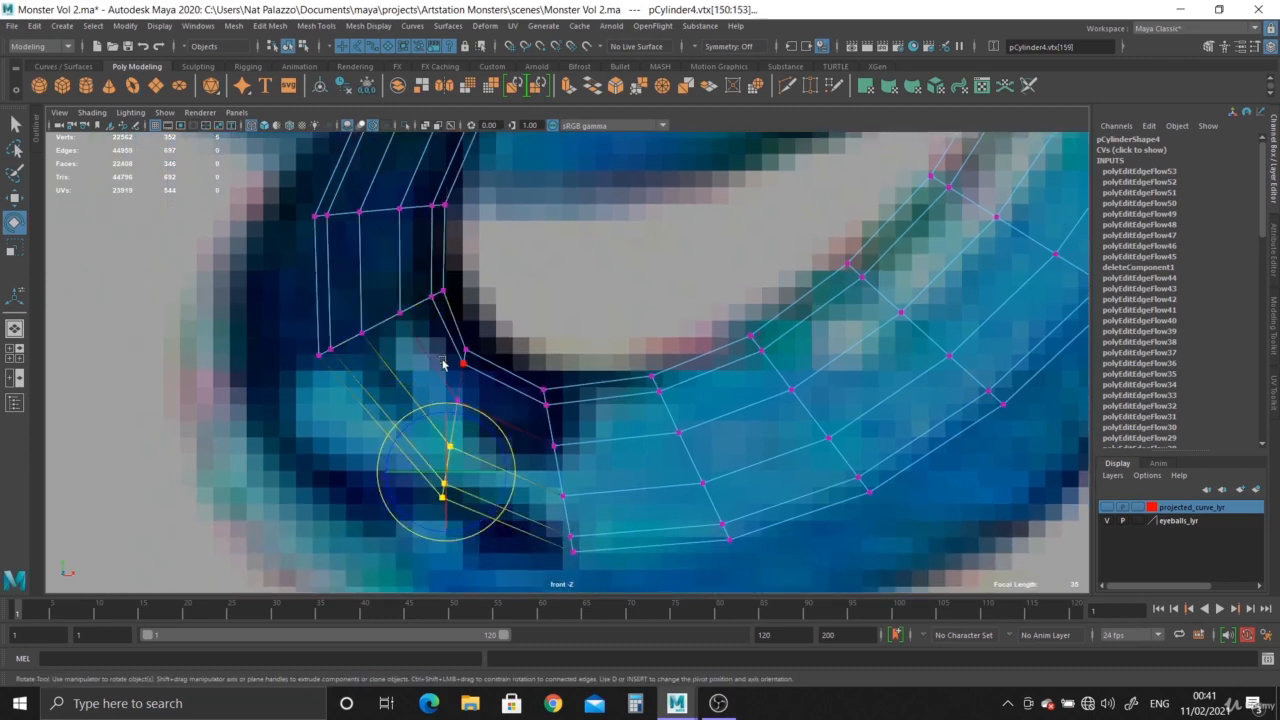
{"action": "left_click_drag", "start_coordinate": [498, 428], "coordinate": [498, 428], "text": "shift"}
{"action": "left_click_drag", "start_coordinate": [491, 368], "coordinate": [498, 392]}
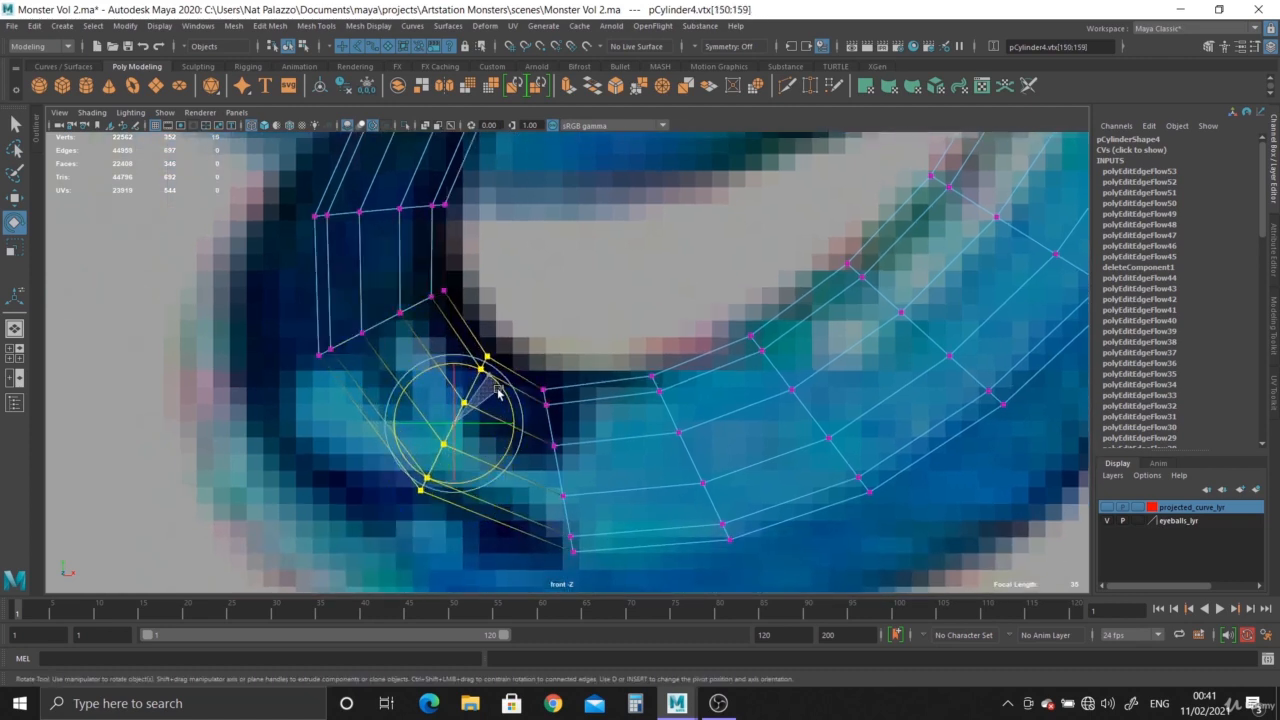
{"action": "left_click_drag", "start_coordinate": [613, 568], "coordinate": [613, 568]}
{"action": "left_click_drag", "start_coordinate": [596, 420], "coordinate": [602, 437]}
Rotate the vertex ring in the thin section just above the lower bend so it sits square across the tentacle.
{"action": "middle_click_drag", "start_coordinate": [527, 328], "coordinate": [571, 615], "text": "alt+shift"}
{"action": "middle_click_drag", "start_coordinate": [555, 446], "coordinate": [554, 512], "text": "alt+shift"}
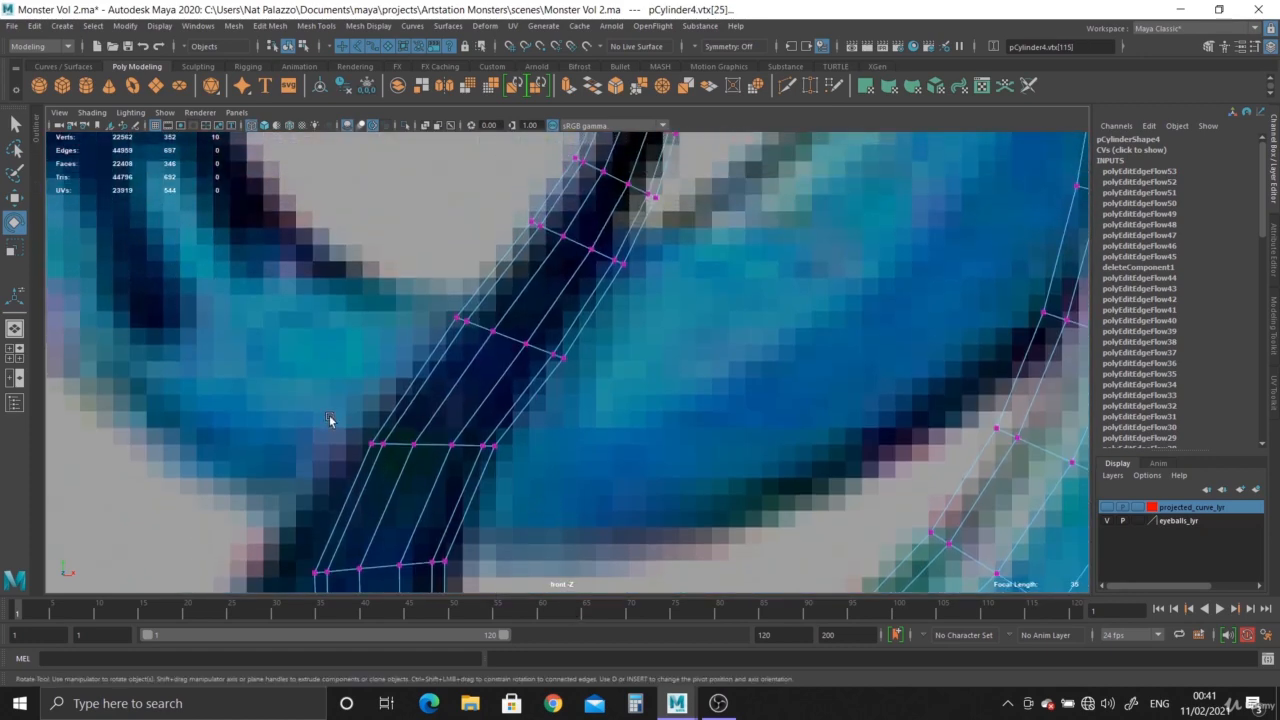
{"action": "left_click_drag", "start_coordinate": [328, 419], "coordinate": [522, 490]}
{"action": "left_click_drag", "start_coordinate": [490, 416], "coordinate": [495, 430]}
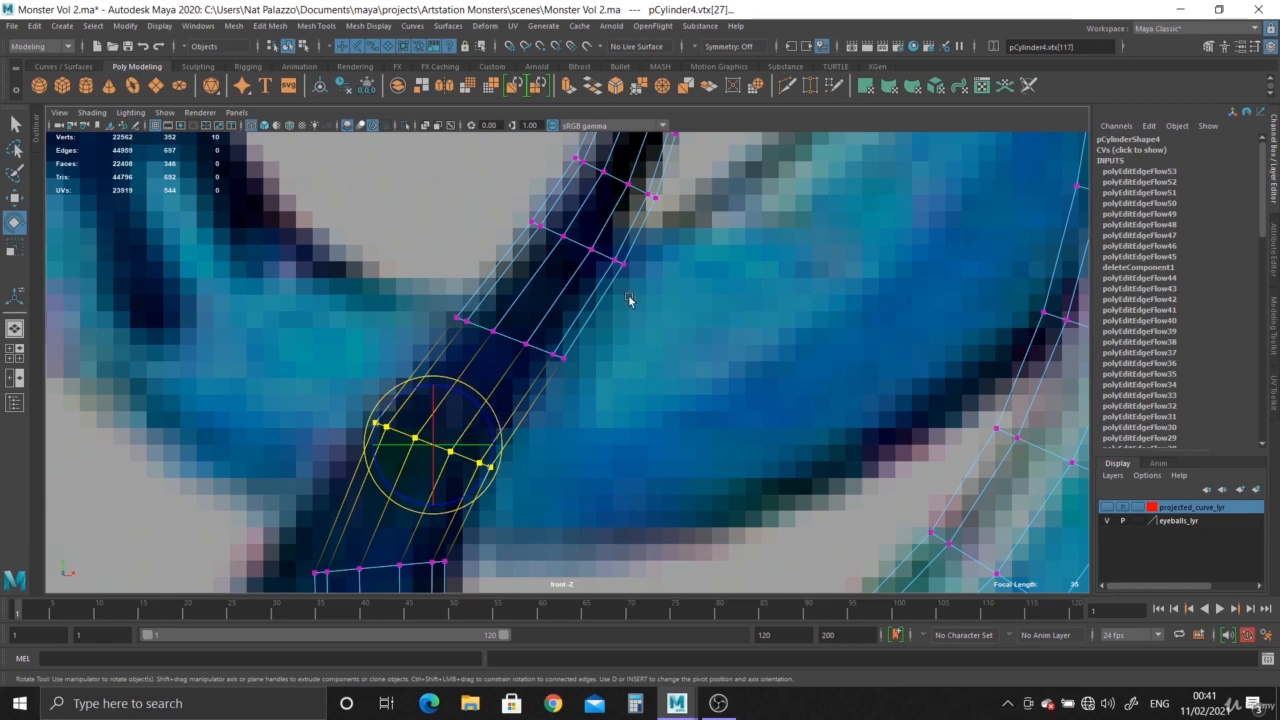
Return to the perspective view and examine the curled tip in smooth mesh preview.
{"action": "middle_click_drag", "start_coordinate": [629, 298], "coordinate": [683, 449], "text": "alt+shift"}
{"action": "right_click_drag", "start_coordinate": [683, 449], "coordinate": [611, 363], "text": "alt"}
{"action": "middle_click_drag", "start_coordinate": [612, 358], "coordinate": [622, 470], "text": "alt+shift"}
{"action": "right_click_drag", "start_coordinate": [643, 329], "coordinate": [829, 508], "text": "alt"}
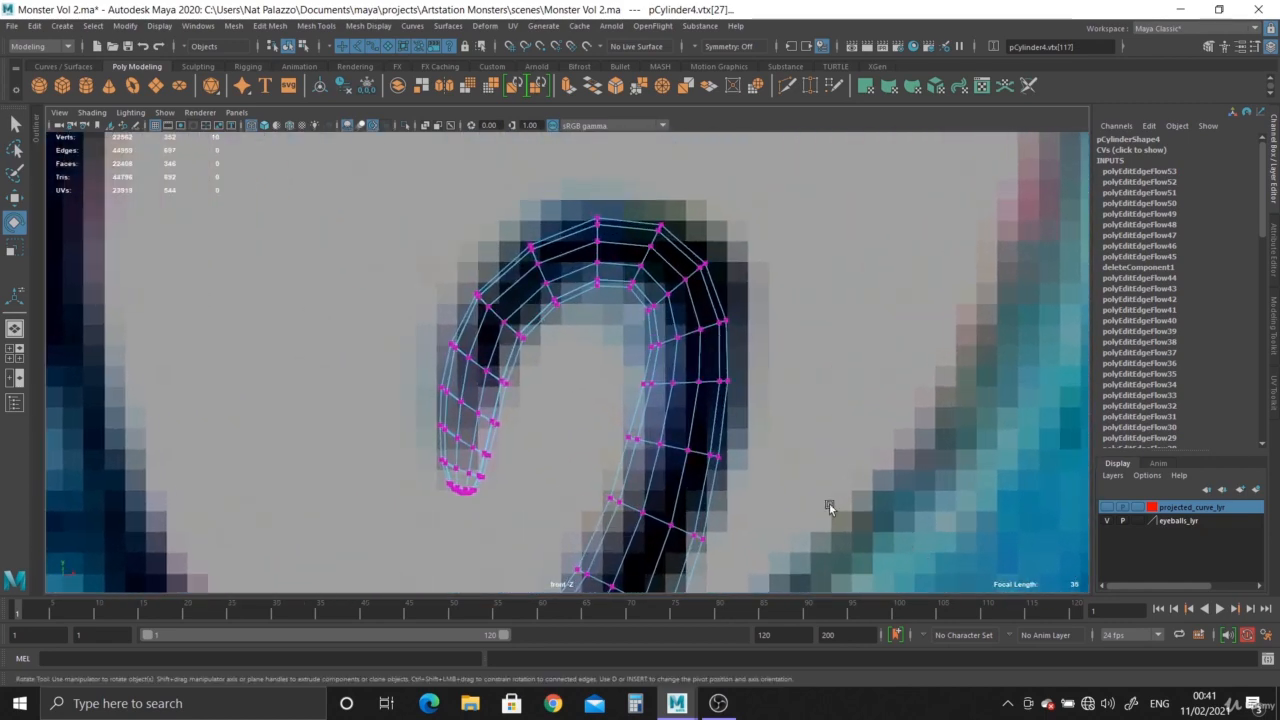
{"action": "key", "text": "space"}
{"action": "key", "text": "space"}
{"action": "left_click_drag", "start_coordinate": [666, 280], "coordinate": [688, 326], "text": "alt"}
{"action": "right_click_drag", "start_coordinate": [688, 326], "coordinate": [609, 346], "text": "alt"}
{"action": "right_click_drag", "start_coordinate": [629, 274], "coordinate": [676, 263]}
{"action": "key", "text": "3"}
{"action": "left_click", "coordinate": [727, 375]}
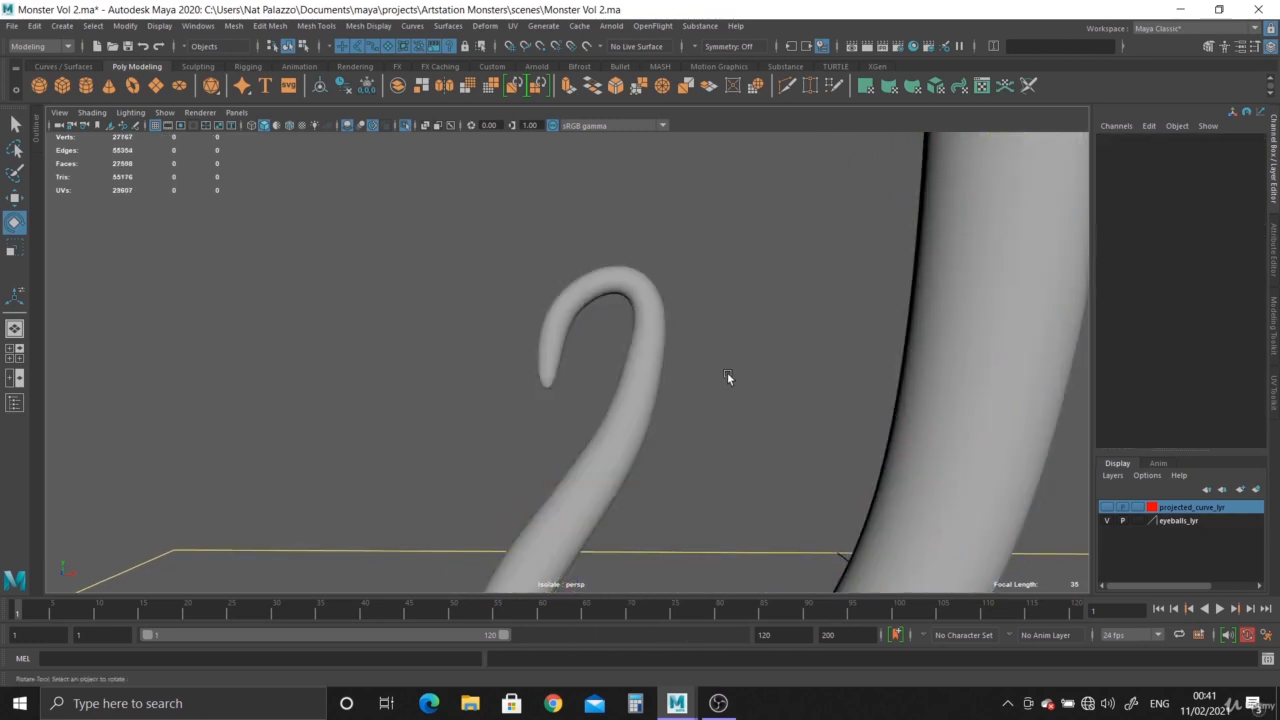
{"action": "right_click_drag", "start_coordinate": [727, 375], "coordinate": [921, 540], "text": "alt"}
Turn off smooth preview and apply Edit Edge Flow to the first edge loop above the tentacle's rounded tip.
{"action": "left_click", "coordinate": [702, 381]}
{"action": "key", "text": "1"}
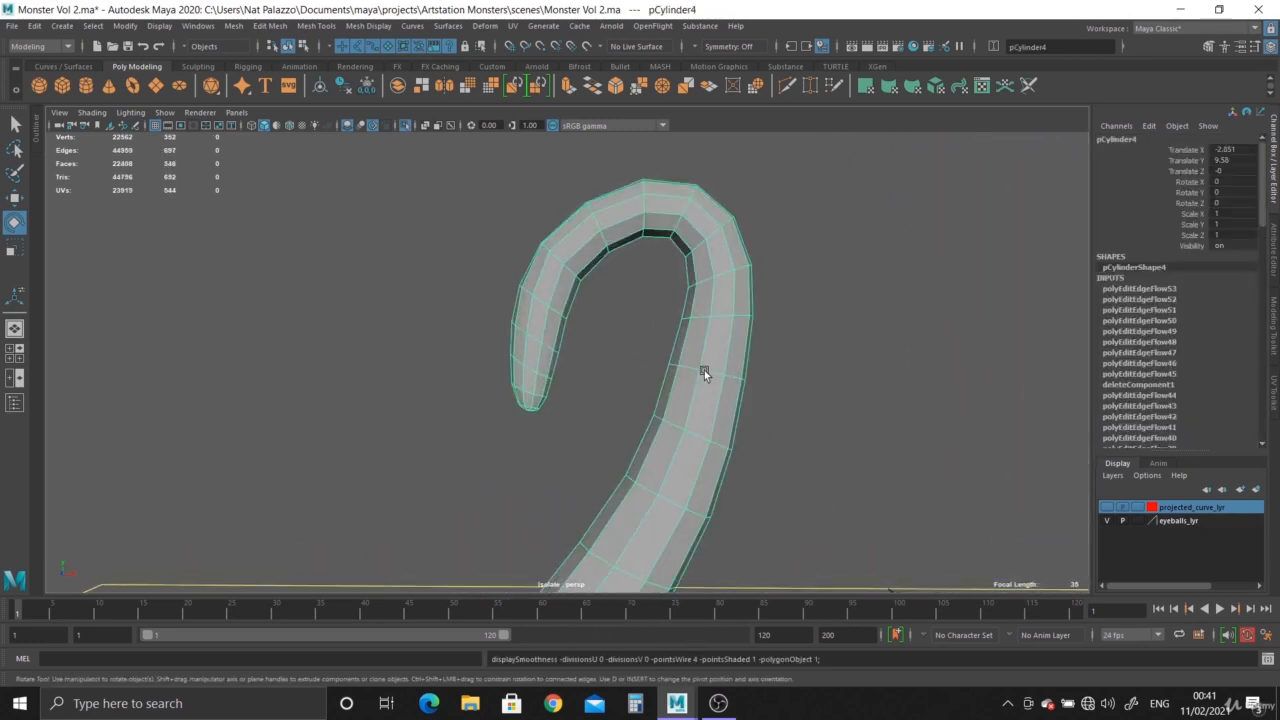
{"action": "middle_click_drag", "start_coordinate": [704, 370], "coordinate": [650, 368], "text": "alt"}
{"action": "right_click_drag", "start_coordinate": [650, 368], "coordinate": [692, 421], "text": "alt"}
{"action": "right_click_drag", "start_coordinate": [483, 311], "coordinate": [483, 215]}
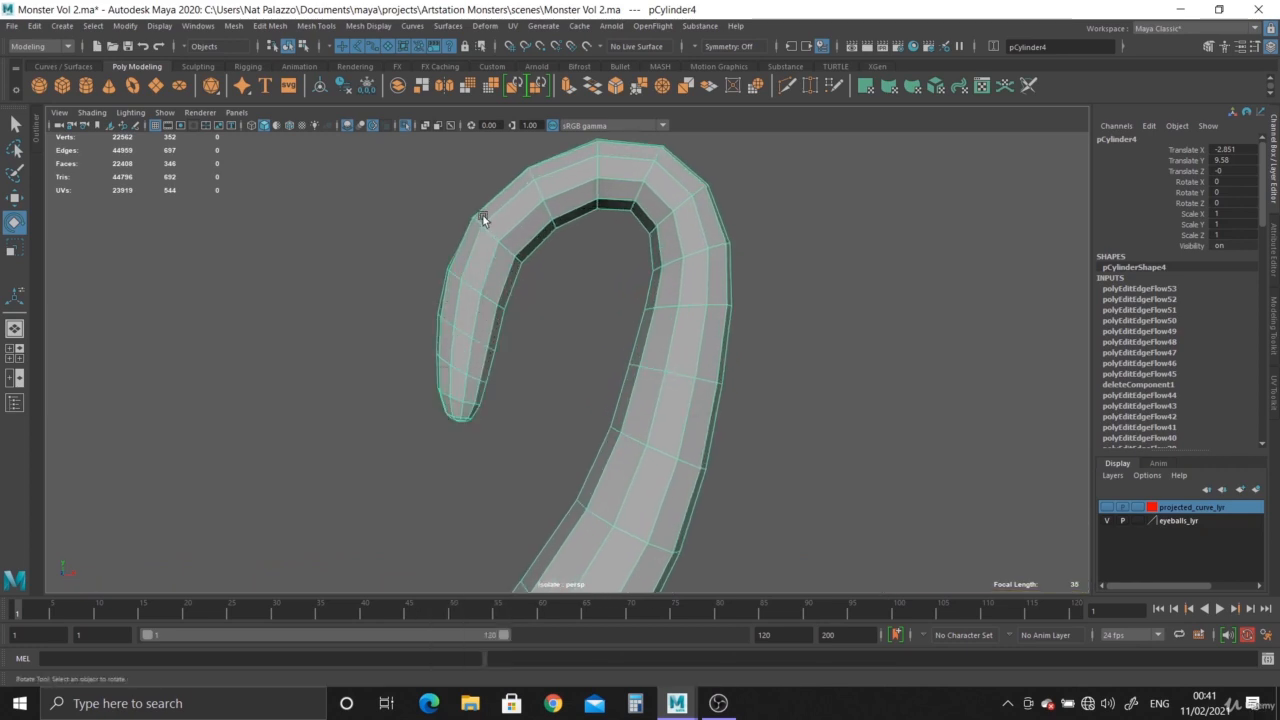
{"action": "right_click_drag", "start_coordinate": [445, 335], "coordinate": [471, 385], "text": "alt"}
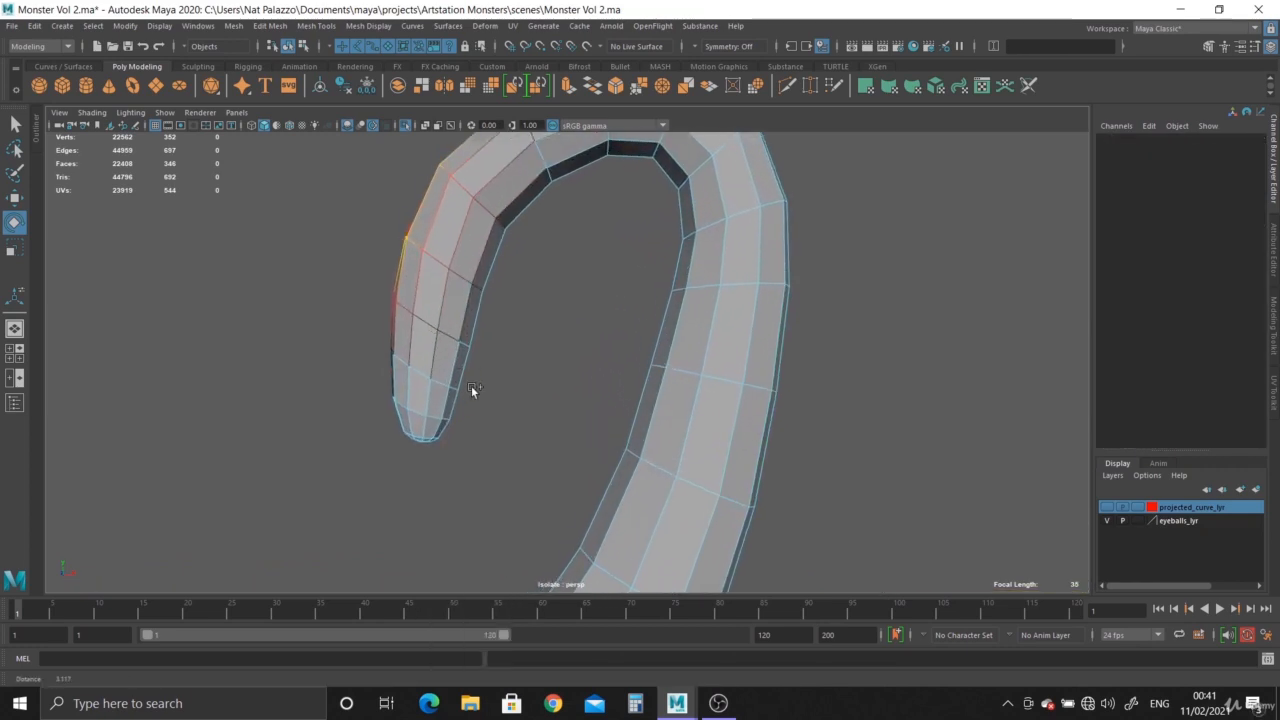
{"action": "double_click", "coordinate": [418, 412]}
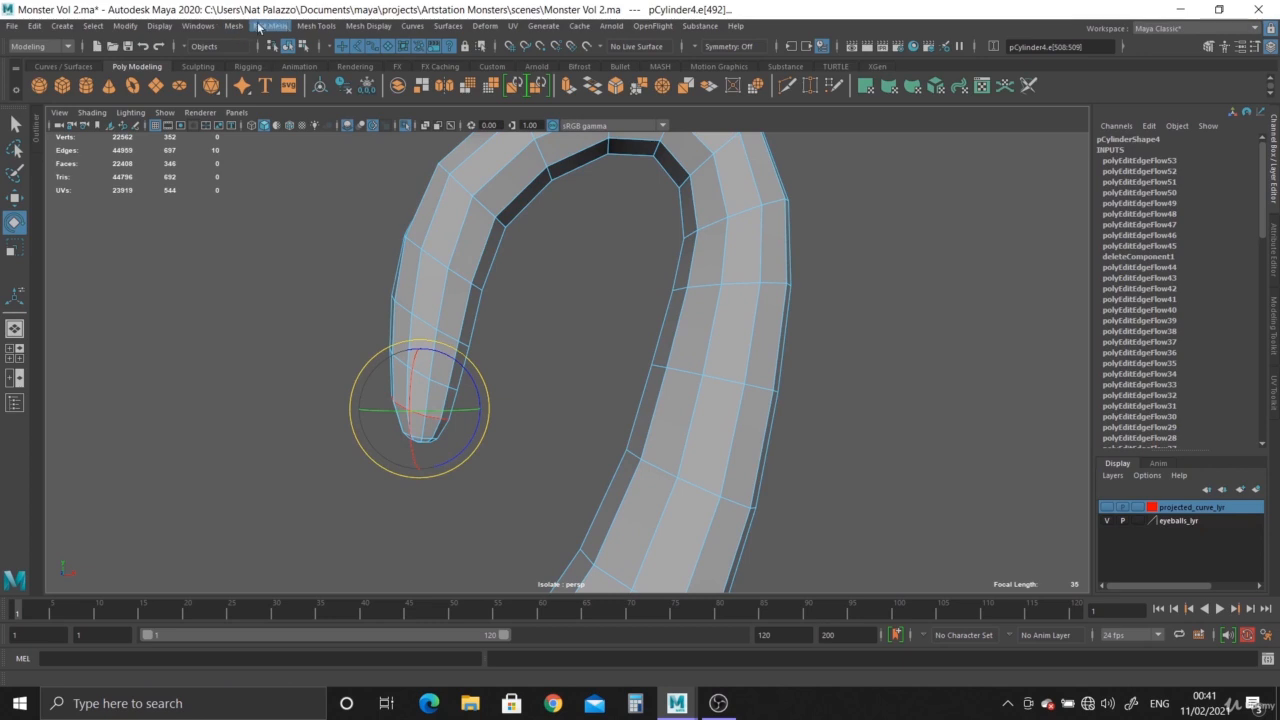
{"action": "left_click", "coordinate": [259, 26]}
{"action": "left_click", "coordinate": [300, 316]}
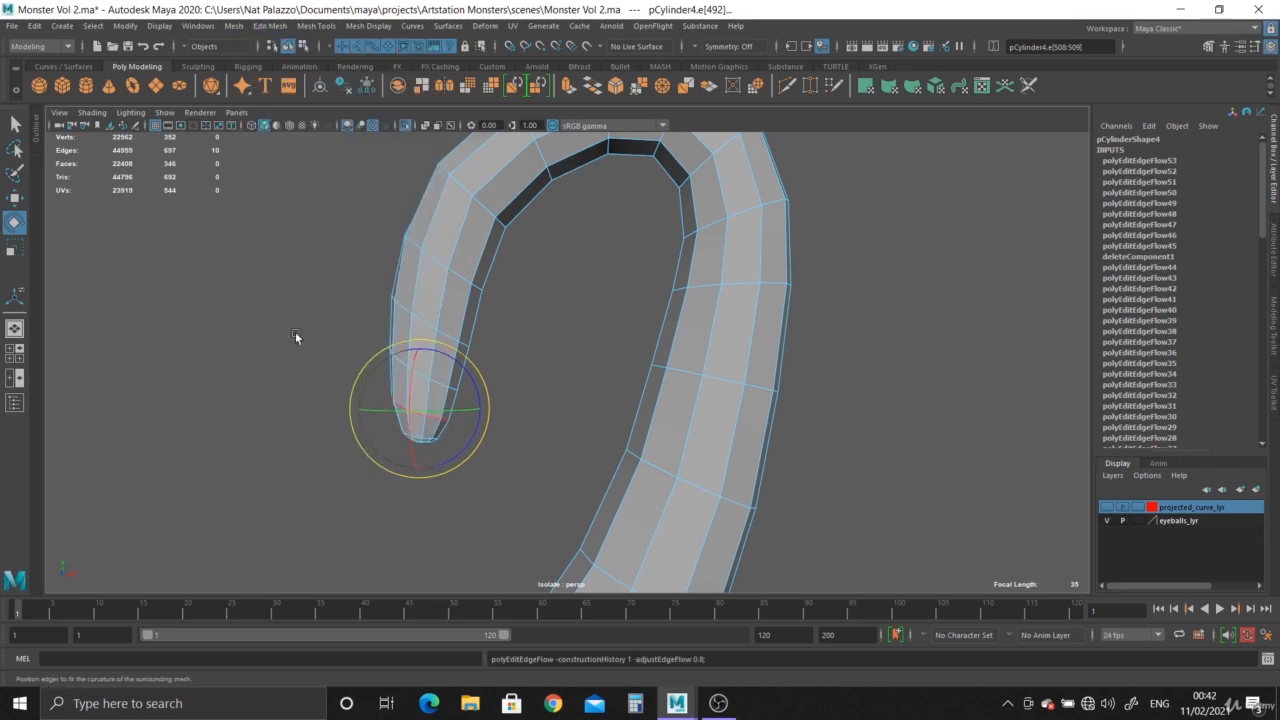
Apply Edit Edge Flow to the next four edge loops going up from the tip into the curl.
{"action": "double_click", "coordinate": [421, 373]}
{"action": "key", "text": "g"}
{"action": "left_click", "coordinate": [424, 320]}
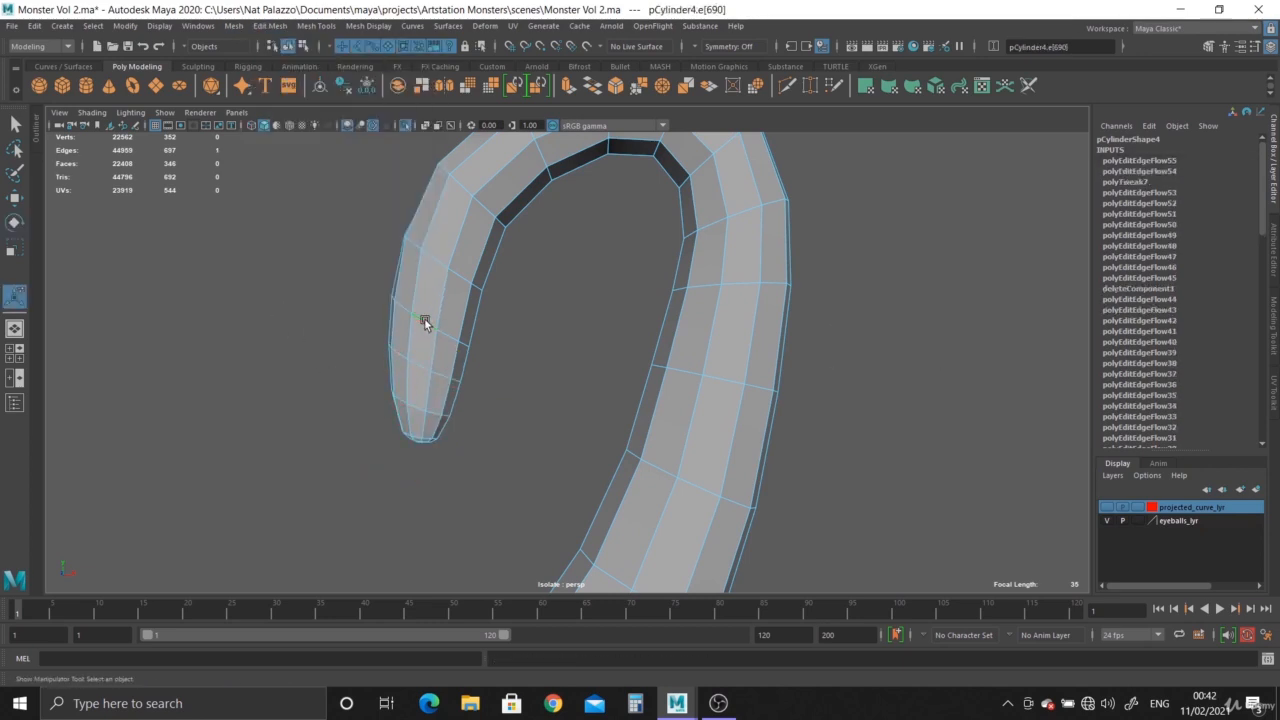
{"action": "key", "text": "g"}
{"action": "double_click", "coordinate": [437, 254]}
{"action": "key", "text": "g"}
{"action": "double_click", "coordinate": [460, 186]}
{"action": "key", "text": "g"}
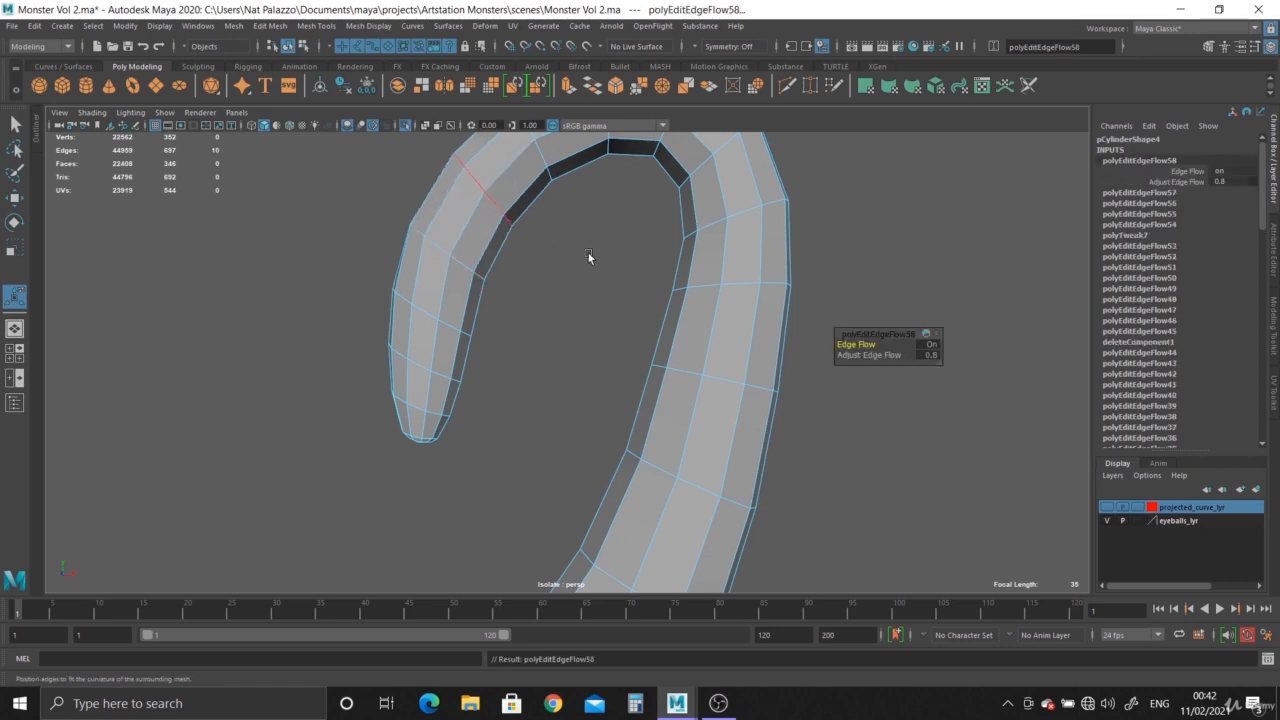
Apply Edit Edge Flow to three successive edge loops across the top of the curl.
{"action": "left_click_drag", "start_coordinate": [588, 257], "coordinate": [552, 278], "text": "alt"}
{"action": "double_click", "coordinate": [582, 250]}
{"action": "key", "text": "g"}
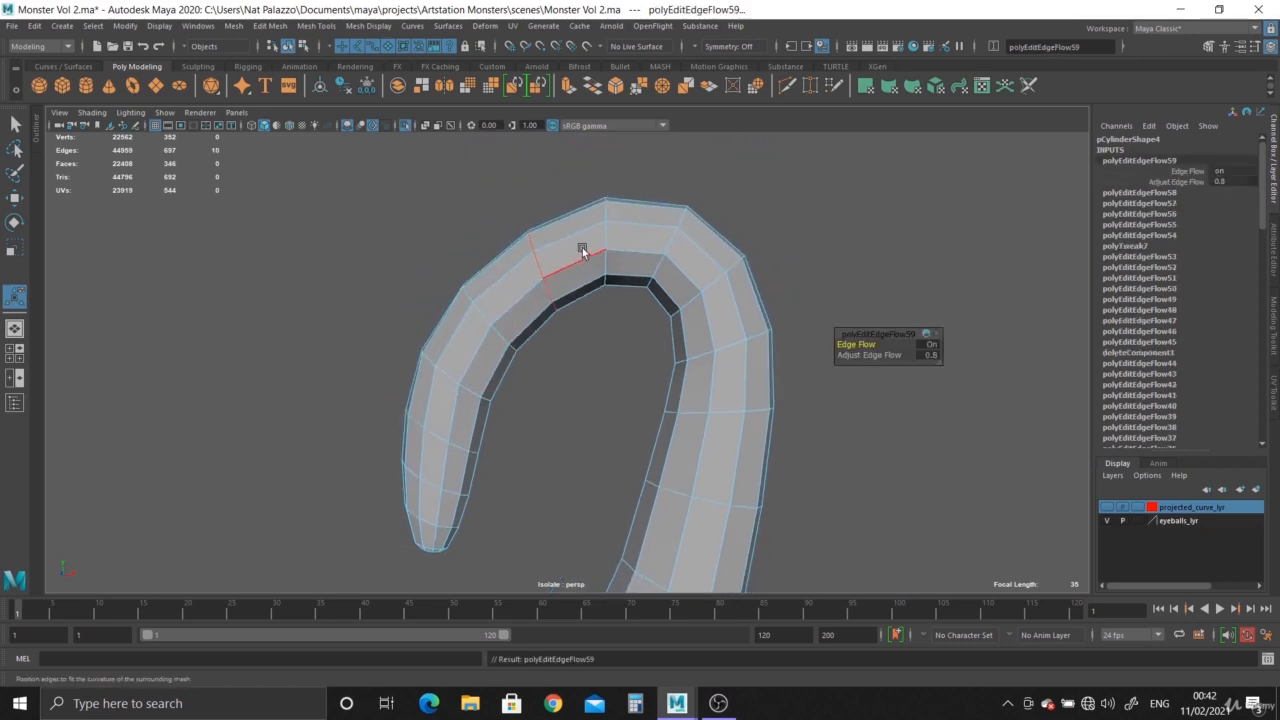
{"action": "double_click", "coordinate": [674, 237]}
{"action": "key", "text": "g"}
{"action": "double_click", "coordinate": [680, 240]}
{"action": "key", "text": "g"}
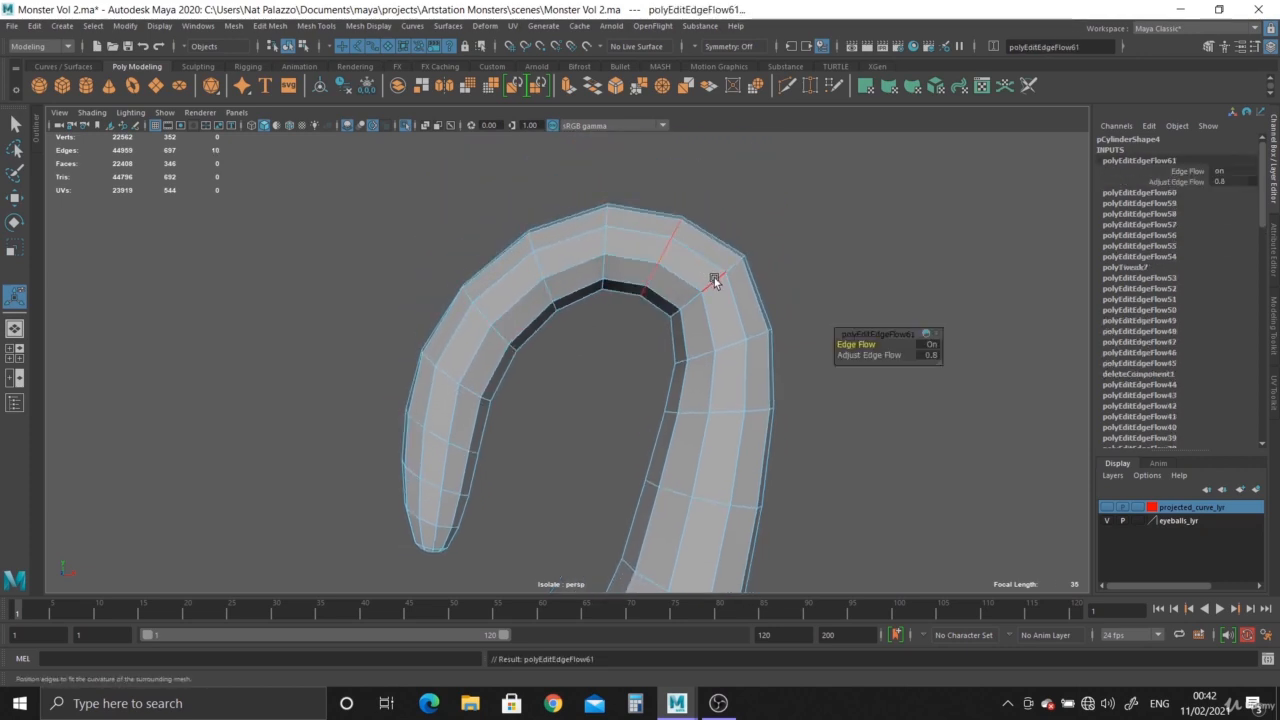
Apply Edit Edge Flow to four successive edge loops going down the thicker side of the curl.
{"action": "double_click", "coordinate": [736, 344]}
{"action": "key", "text": "g"}
{"action": "double_click", "coordinate": [736, 344]}
{"action": "key", "text": "g"}
{"action": "double_click", "coordinate": [720, 423]}
{"action": "key", "text": "g"}
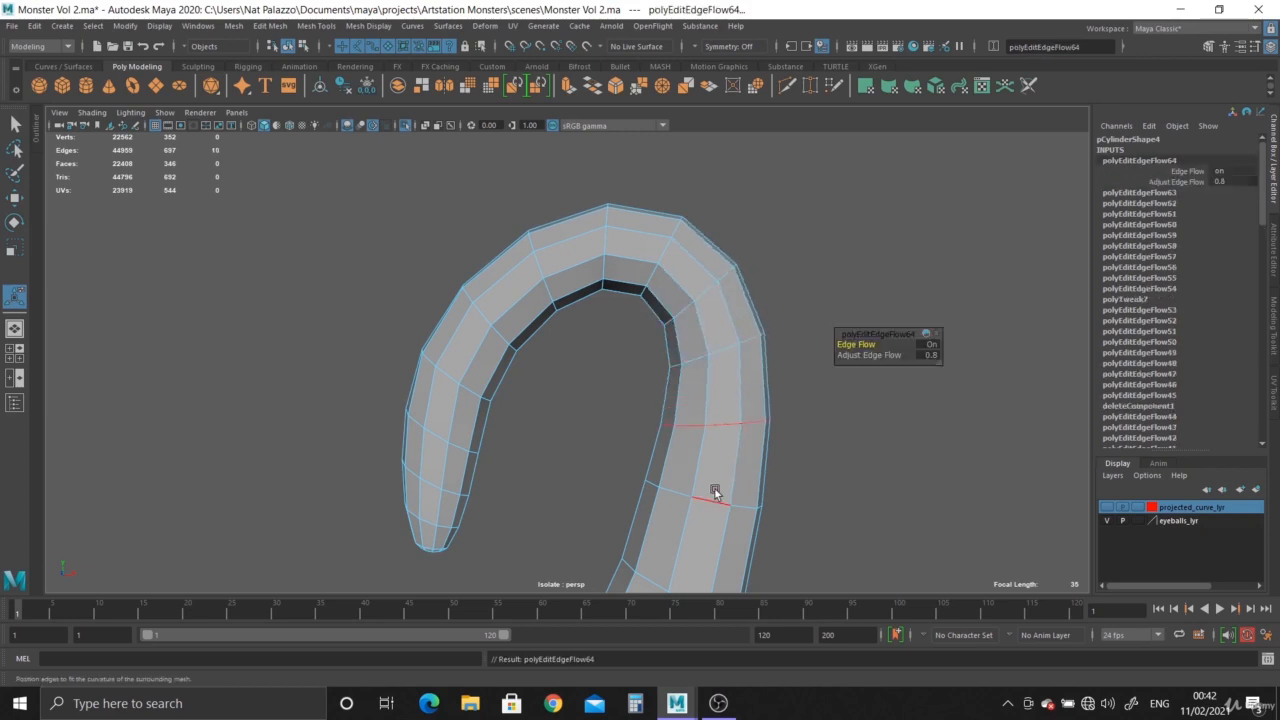
{"action": "double_click", "coordinate": [708, 501]}
{"action": "key", "text": "g"}
{"action": "middle_click_drag", "start_coordinate": [770, 500], "coordinate": [773, 299], "text": "alt"}
{"action": "scroll", "coordinate": [773, 299], "scroll_direction": "down", "scroll_amount": 2}
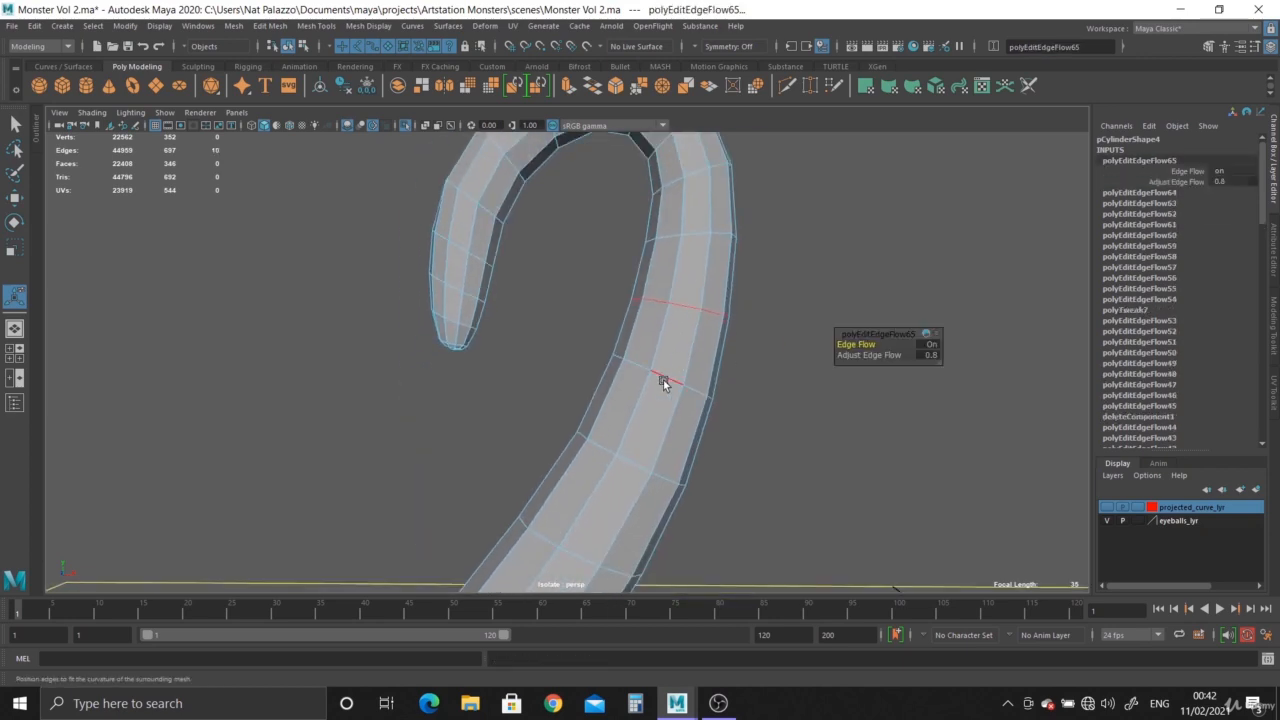
Apply Edit Edge Flow to the next two edge loops further down the tentacle below the curl.
{"action": "left_click", "coordinate": [667, 381]}
{"action": "double_click", "coordinate": [667, 381]}
{"action": "key", "text": "g"}
{"action": "double_click", "coordinate": [634, 467]}
{"action": "key", "text": "g"}
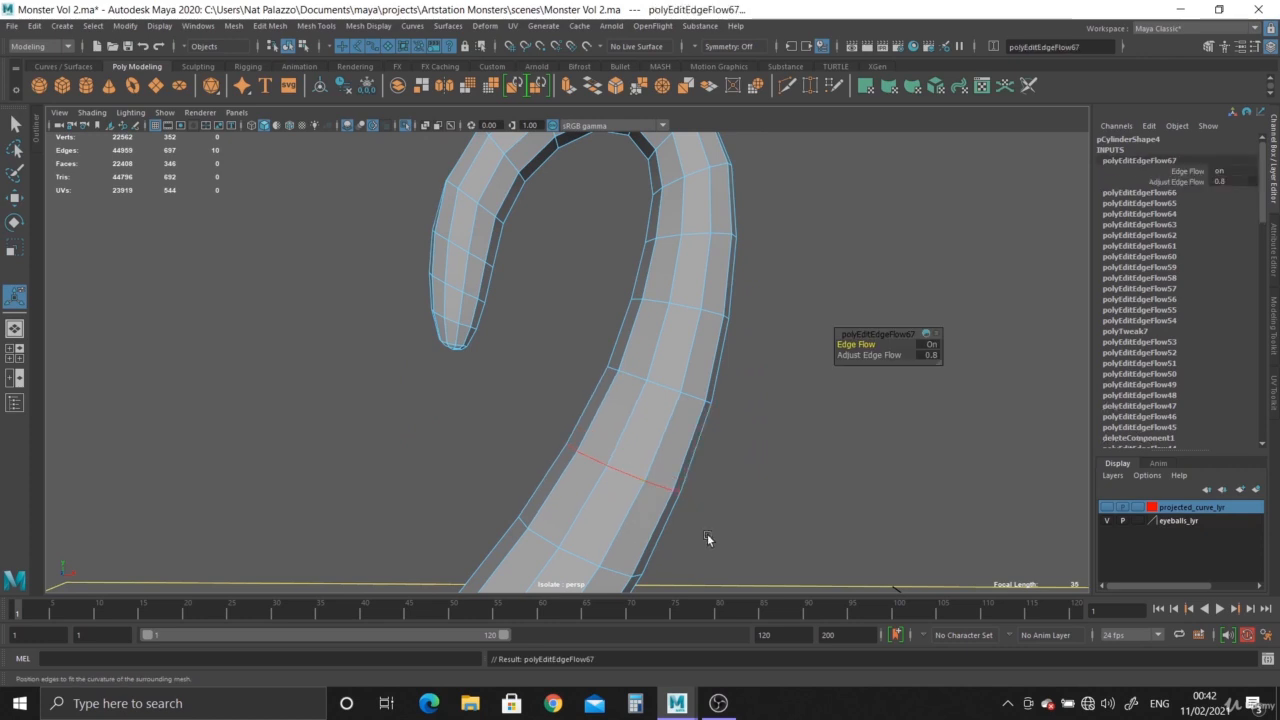
Apply Edit Edge Flow to three successive edge loops down the slanted narrow section between the curl and the lower bend.
{"action": "middle_click_drag", "start_coordinate": [708, 535], "coordinate": [706, 300], "text": "alt"}
{"action": "scroll", "coordinate": [548, 224], "scroll_direction": "down", "scroll_amount": 3}
{"action": "double_click", "coordinate": [569, 324]}
{"action": "key", "text": "g"}
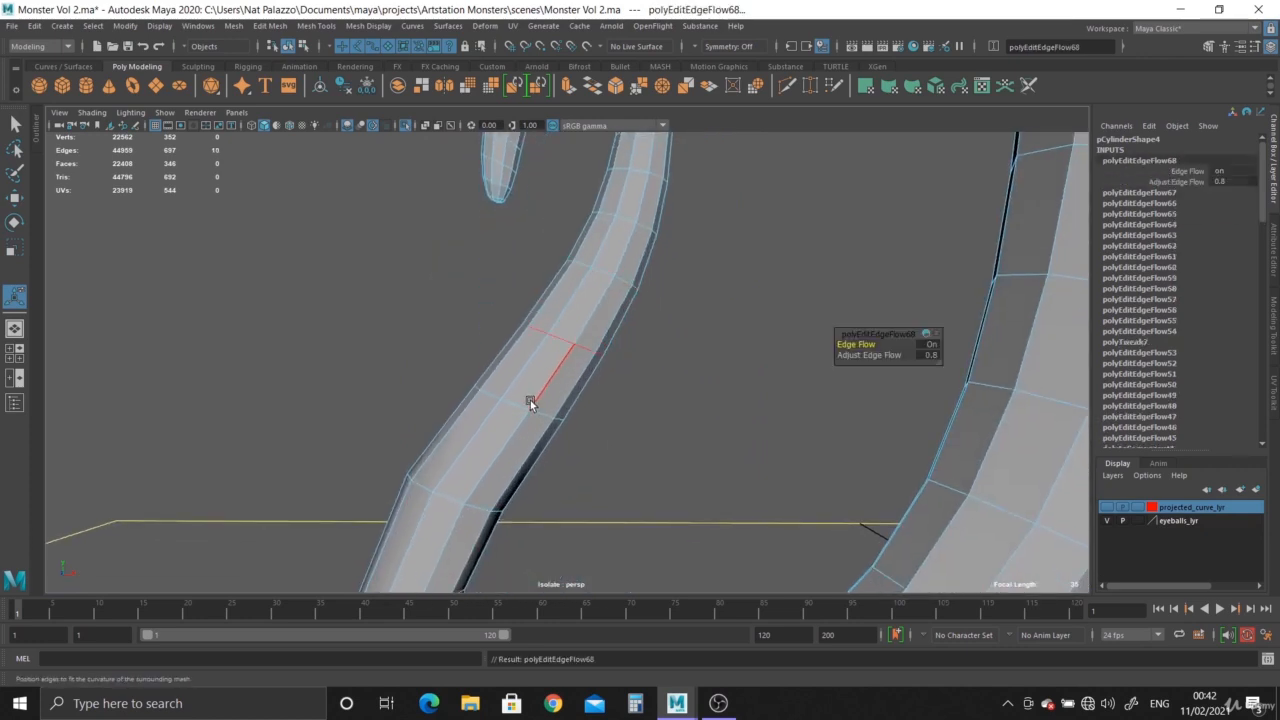
{"action": "double_click", "coordinate": [521, 404]}
{"action": "key", "text": "g"}
{"action": "double_click", "coordinate": [453, 500]}
{"action": "key", "text": "g"}
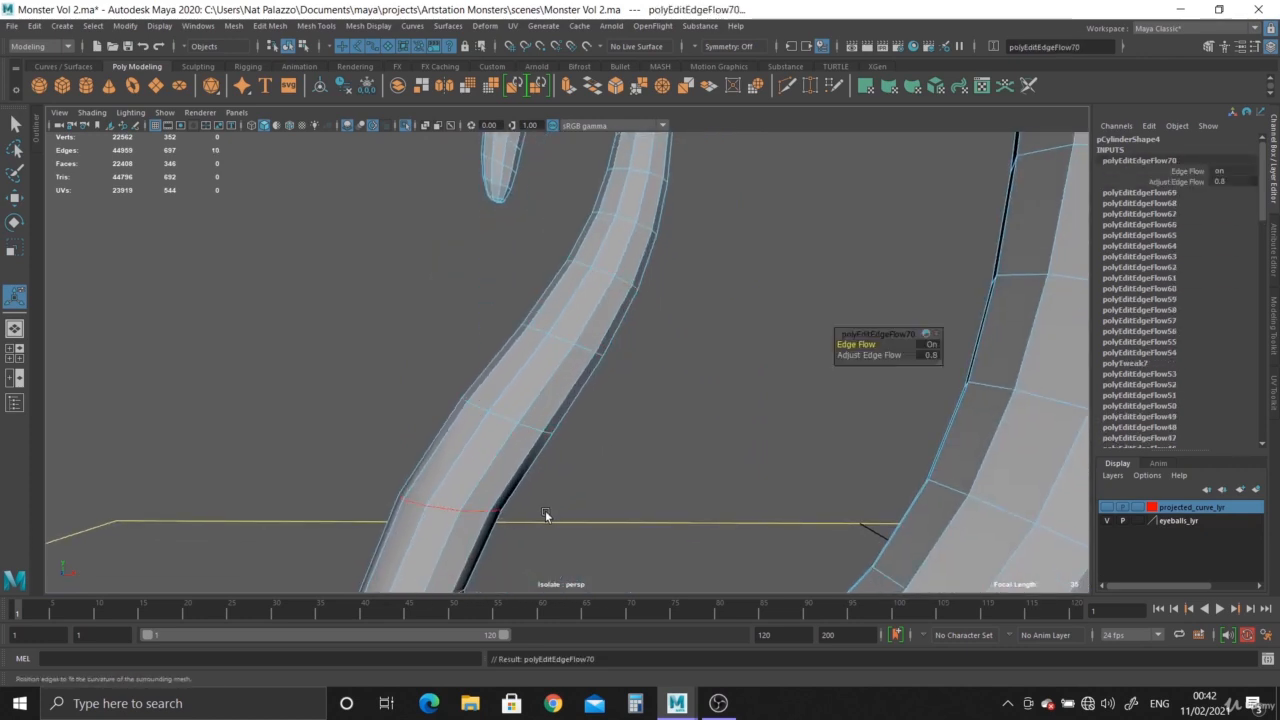
Apply Edit Edge Flow to three successive edge loops around the narrow side of the lower bend.
{"action": "middle_click_drag", "start_coordinate": [543, 514], "coordinate": [529, 357], "text": "alt"}
{"action": "scroll", "coordinate": [430, 352], "scroll_direction": "down", "scroll_amount": 2}
{"action": "double_click", "coordinate": [430, 352]}
{"action": "key", "text": "g"}
{"action": "double_click", "coordinate": [434, 429]}
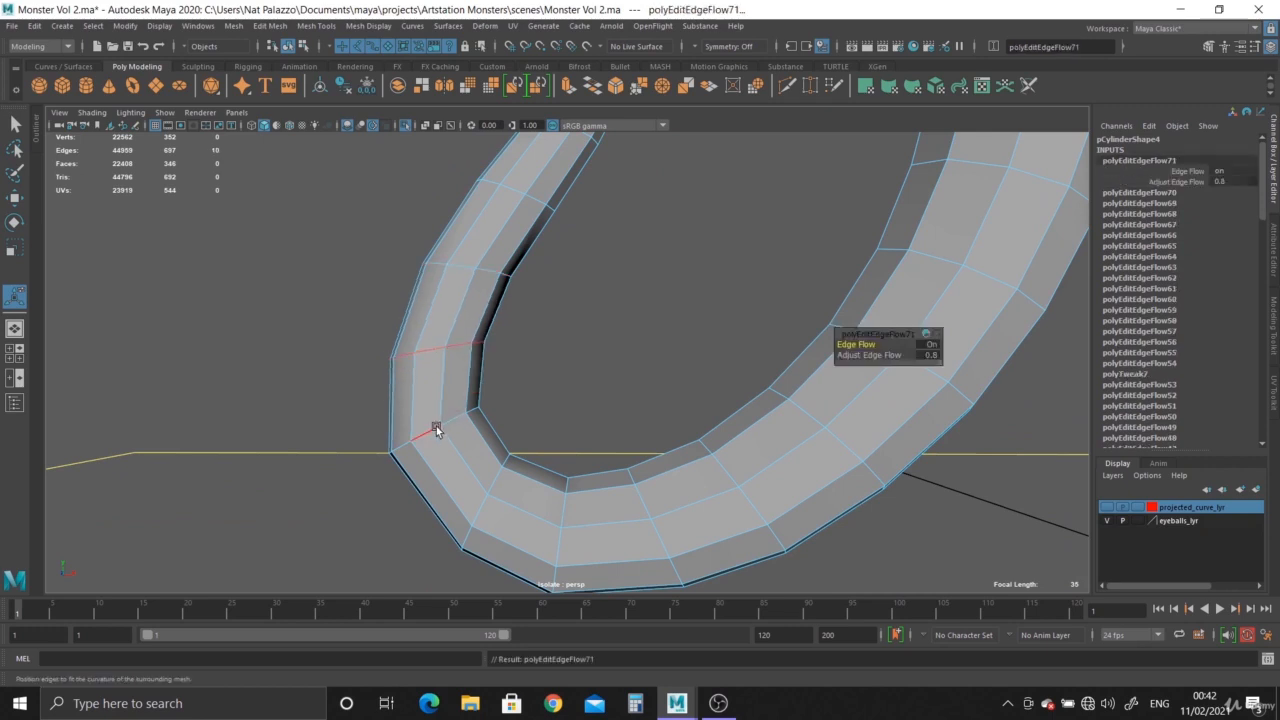
{"action": "key", "text": "g"}
{"action": "double_click", "coordinate": [468, 512]}
{"action": "double_click", "coordinate": [478, 517]}
{"action": "key", "text": "g"}
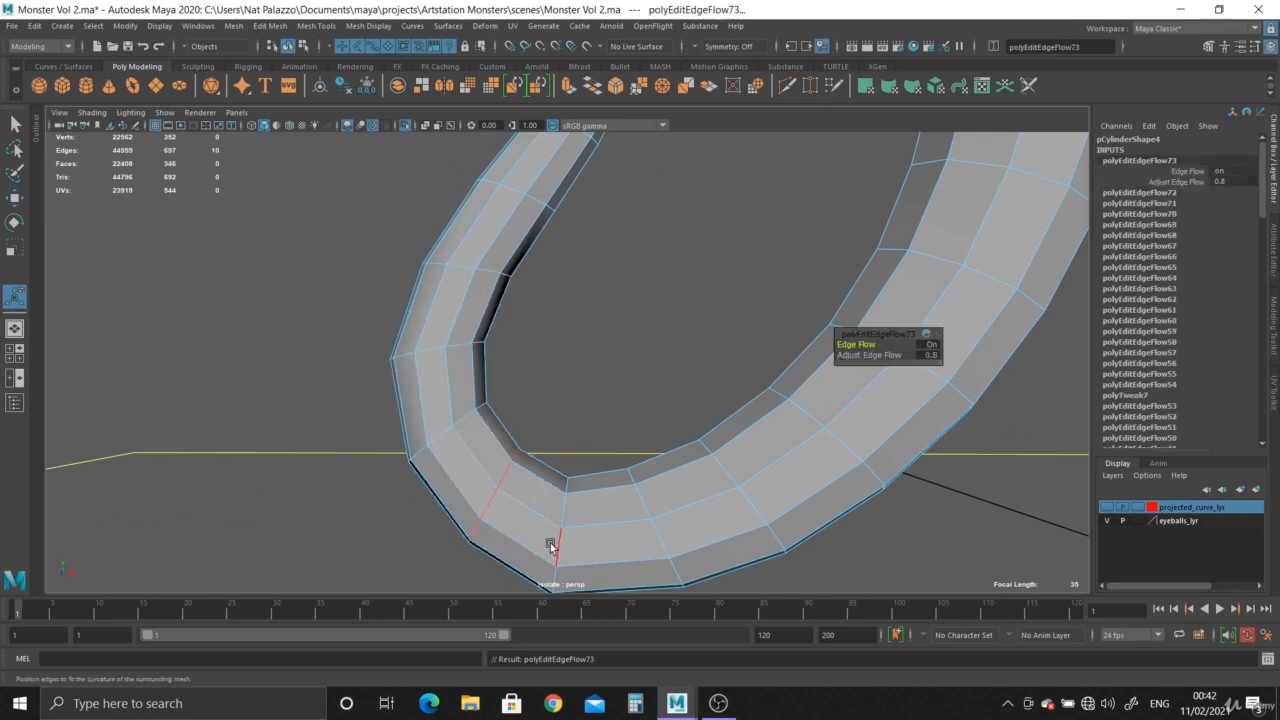
Apply Edit Edge Flow to five successive edge loops along the underside of the bend, continuing toward the thick arm.
{"action": "double_click", "coordinate": [574, 543]}
{"action": "key", "text": "g"}
{"action": "double_click", "coordinate": [664, 538]}
{"action": "key", "text": "g"}
{"action": "double_click", "coordinate": [757, 509]}
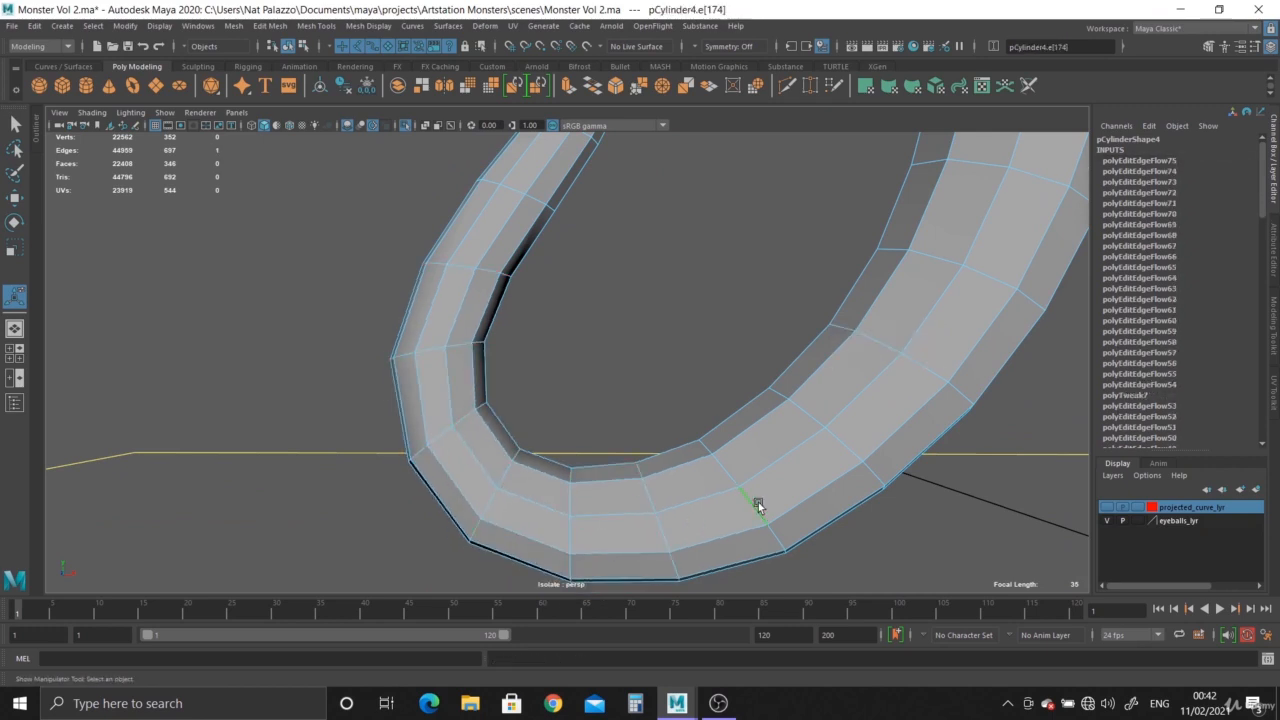
{"action": "key", "text": "g"}
{"action": "double_click", "coordinate": [832, 446]}
{"action": "key", "text": "g"}
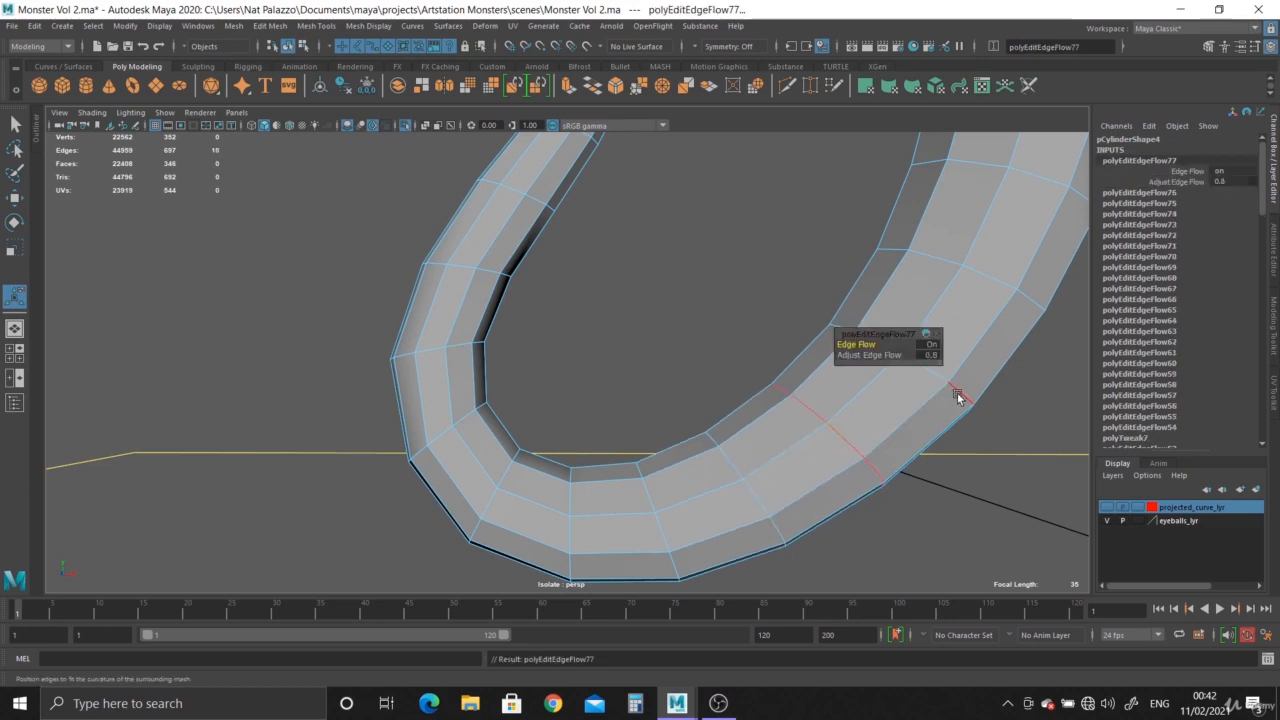
{"action": "double_click", "coordinate": [957, 396]}
{"action": "key", "text": "g"}
Apply Edit Edge Flow to four successive edge loops going up from the bend into the thick arm.
{"action": "right_click_drag", "start_coordinate": [954, 448], "coordinate": [790, 415], "text": "alt"}
{"action": "middle_click_drag", "start_coordinate": [691, 351], "coordinate": [466, 512], "text": "alt"}
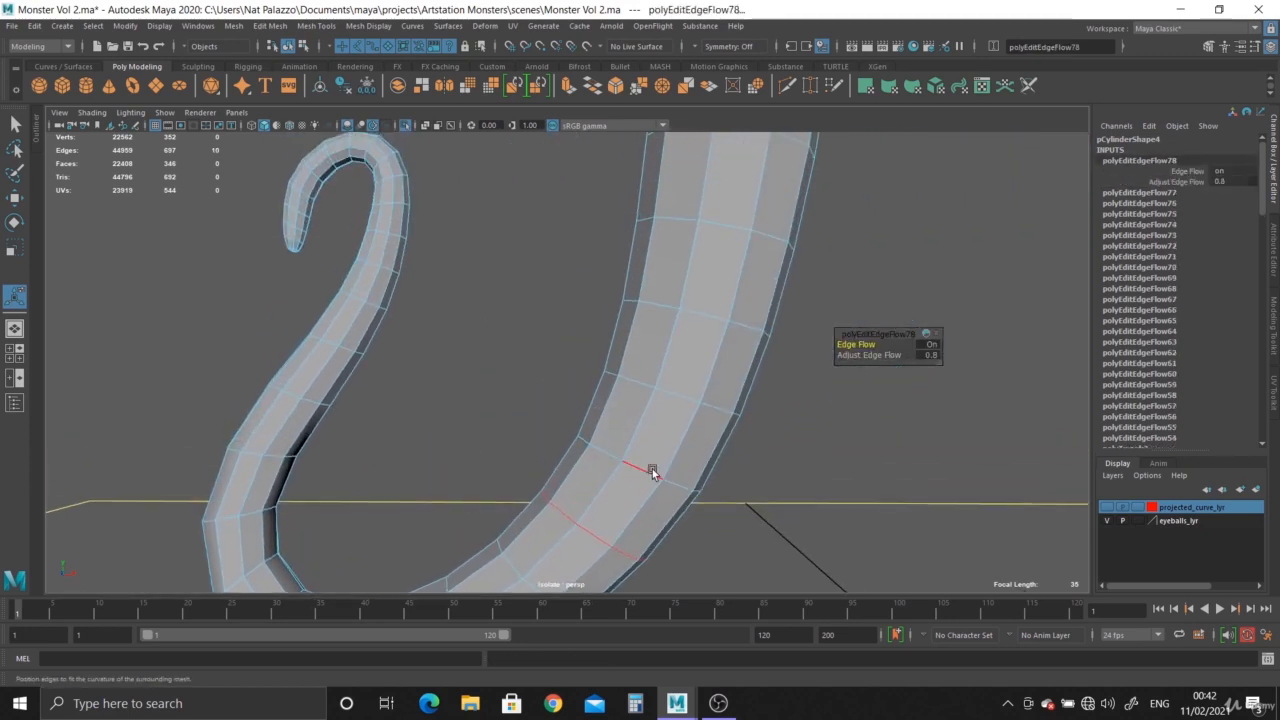
{"action": "double_click", "coordinate": [644, 467]}
{"action": "key", "text": "g"}
{"action": "double_click", "coordinate": [680, 396]}
{"action": "key", "text": "g"}
{"action": "double_click", "coordinate": [690, 314]}
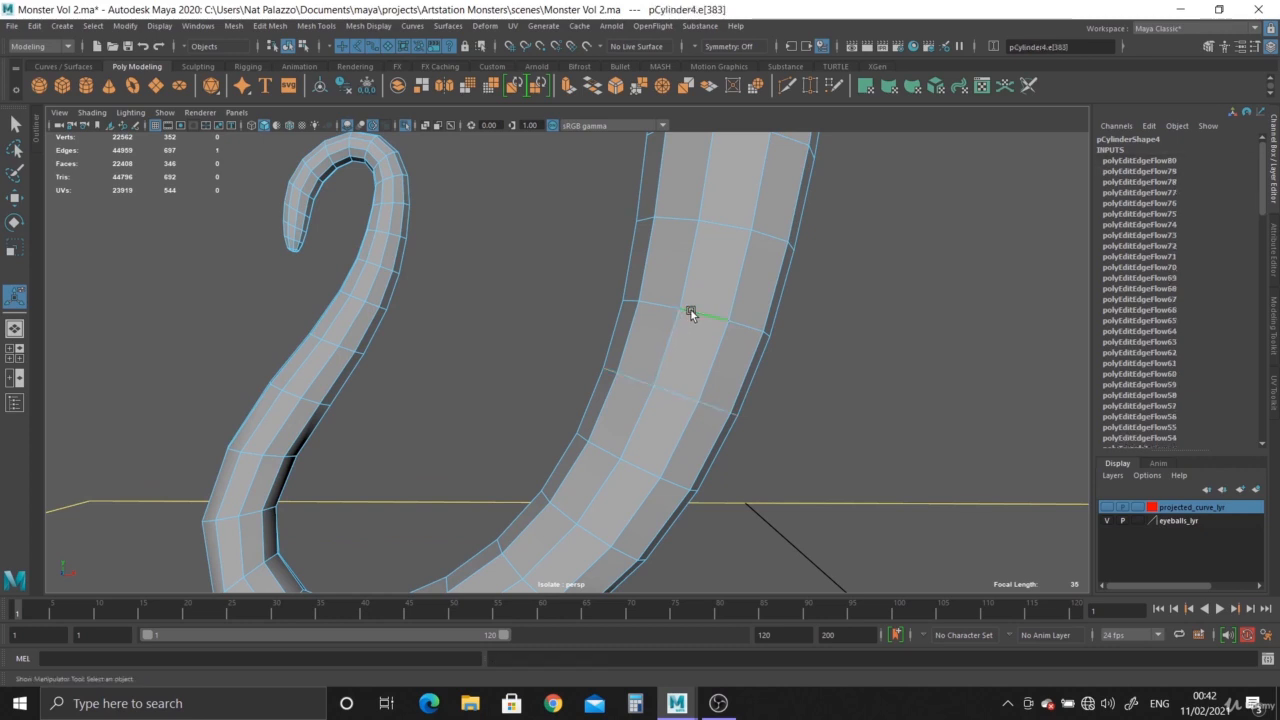
{"action": "key", "text": "g"}
{"action": "double_click", "coordinate": [720, 221]}
{"action": "key", "text": "g"}
Apply Edit Edge Flow to the upper three edge loops of the thick arm, ending just below the open base.
{"action": "left_click_drag", "start_coordinate": [757, 360], "coordinate": [652, 438], "text": "alt"}
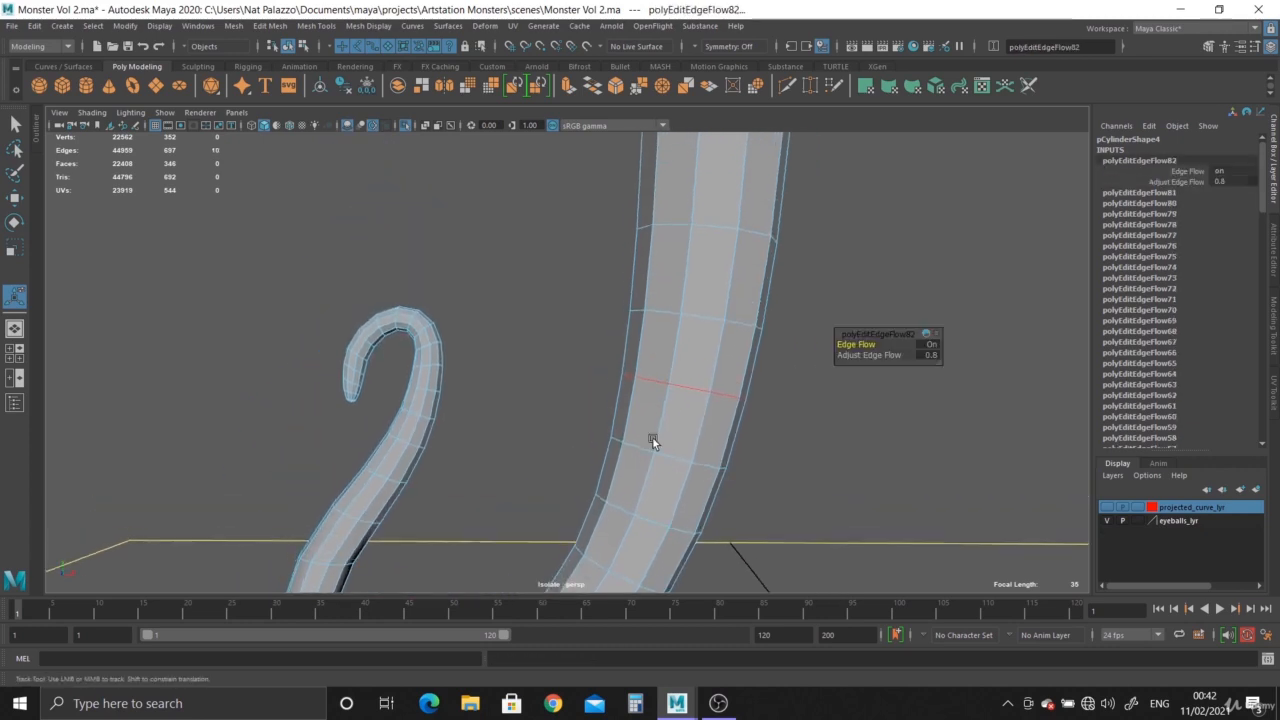
{"action": "key", "text": "g"}
{"action": "double_click", "coordinate": [721, 224]}
{"action": "key", "text": "g"}
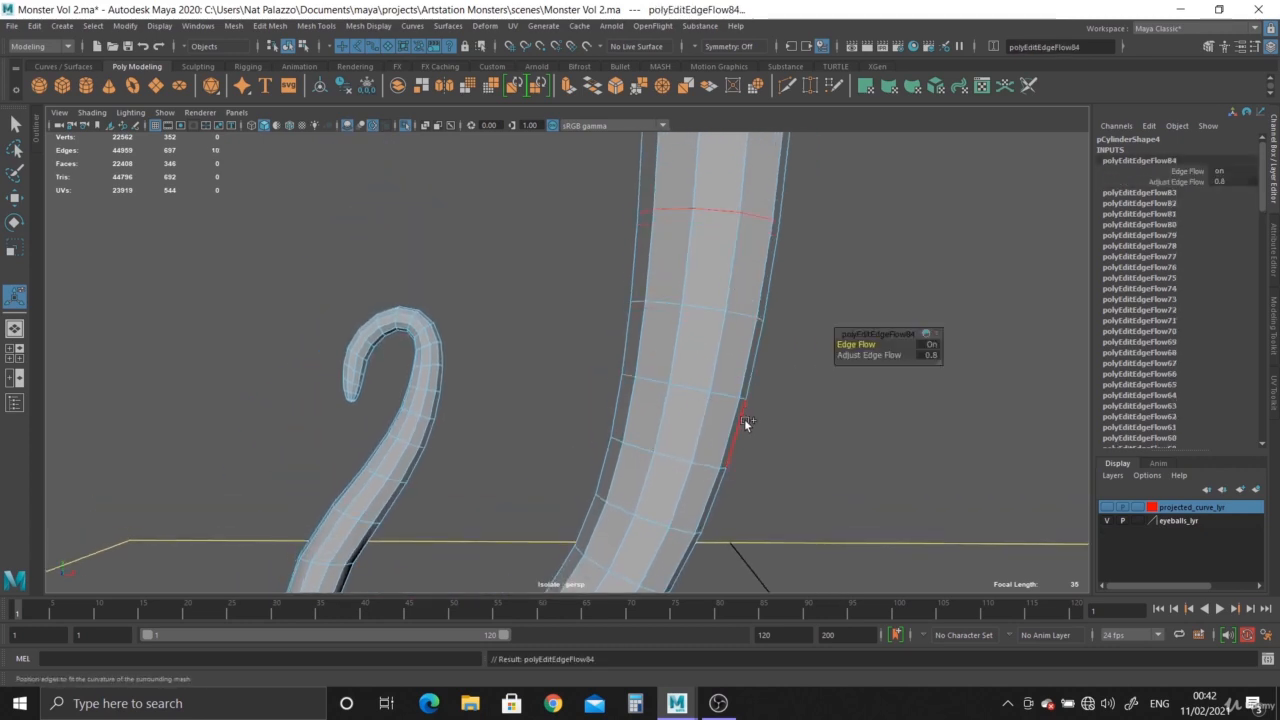
{"action": "right_click_drag", "start_coordinate": [744, 420], "coordinate": [640, 414], "text": "alt"}
{"action": "double_click", "coordinate": [683, 282]}
{"action": "key", "text": "g"}
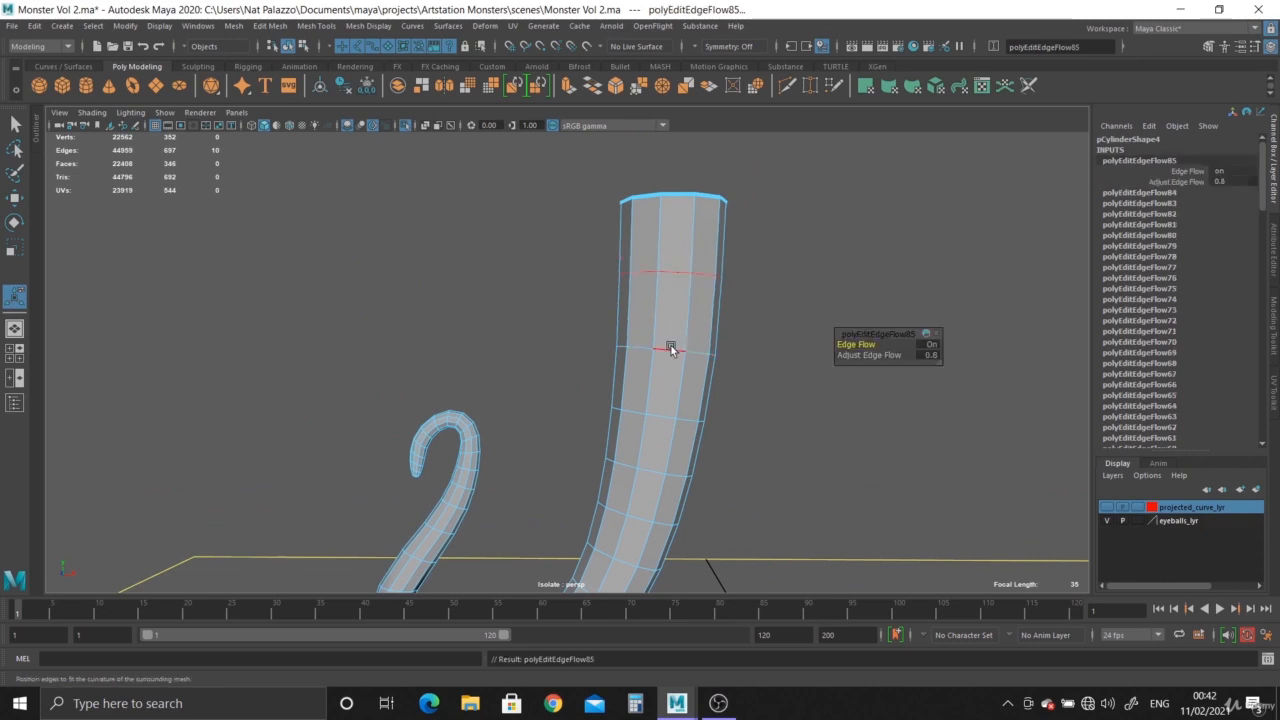
Reapply Edit Edge Flow to three edge loops going back down from below the open base.
{"action": "double_click", "coordinate": [670, 346]}
{"action": "key", "text": "g"}
{"action": "double_click", "coordinate": [662, 419]}
{"action": "key", "text": "g"}
{"action": "double_click", "coordinate": [652, 463]}
{"action": "key", "text": "g"}
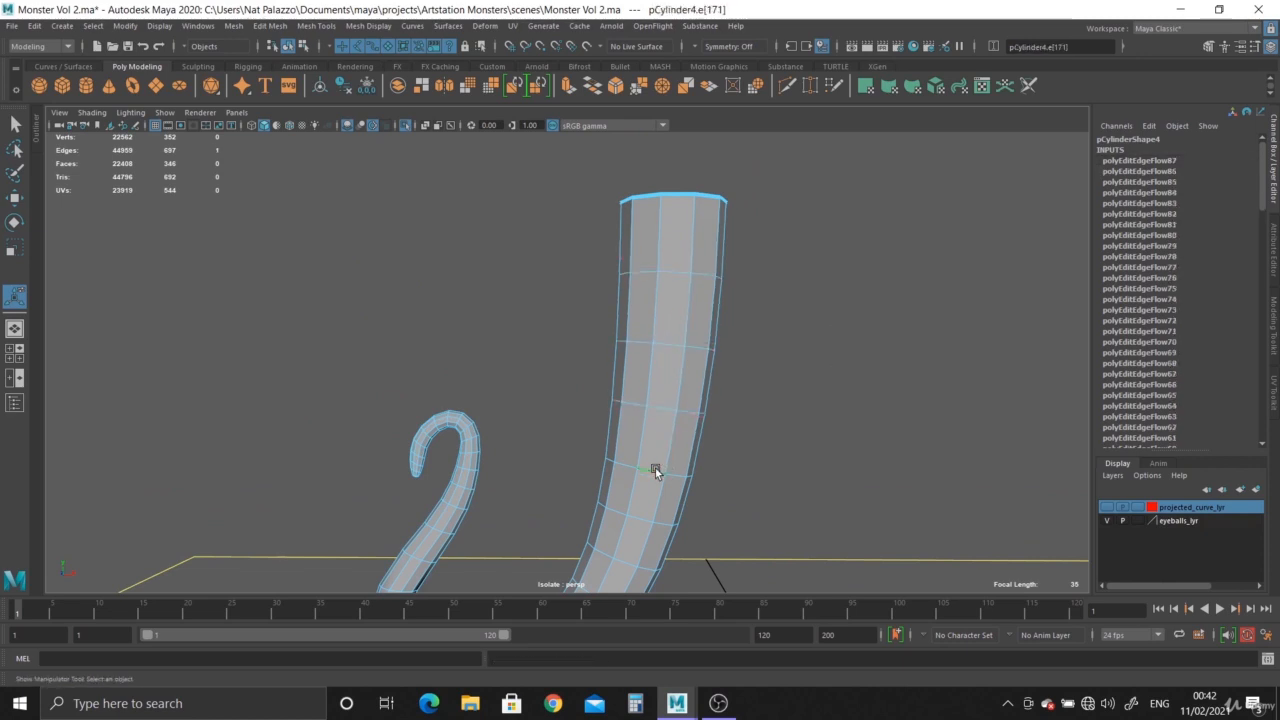
Reapply Edit Edge Flow to three more edge loops lower on the thick arm, down toward the bend.
{"action": "double_click", "coordinate": [642, 516]}
{"action": "key", "text": "g"}
{"action": "double_click", "coordinate": [624, 552]}
{"action": "key", "text": "g"}
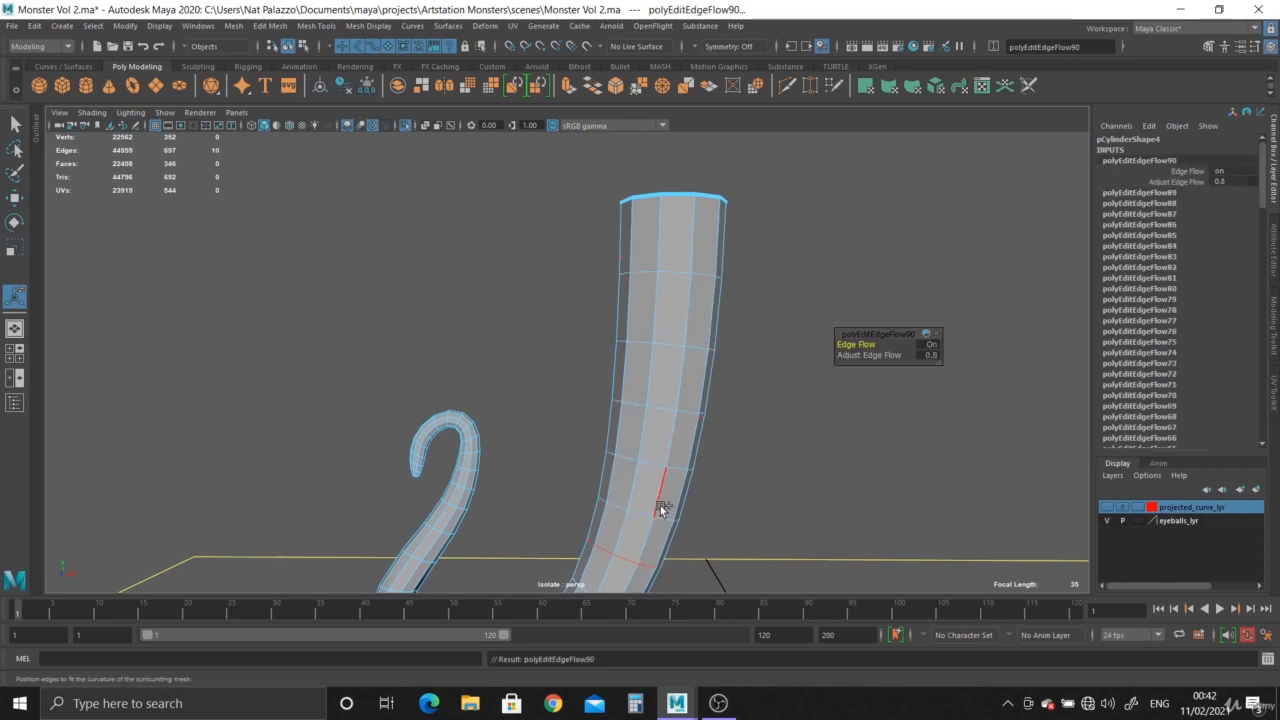
{"action": "middle_click_drag", "start_coordinate": [657, 508], "coordinate": [710, 264], "text": "alt"}
{"action": "double_click", "coordinate": [609, 338]}
{"action": "key", "text": "g"}
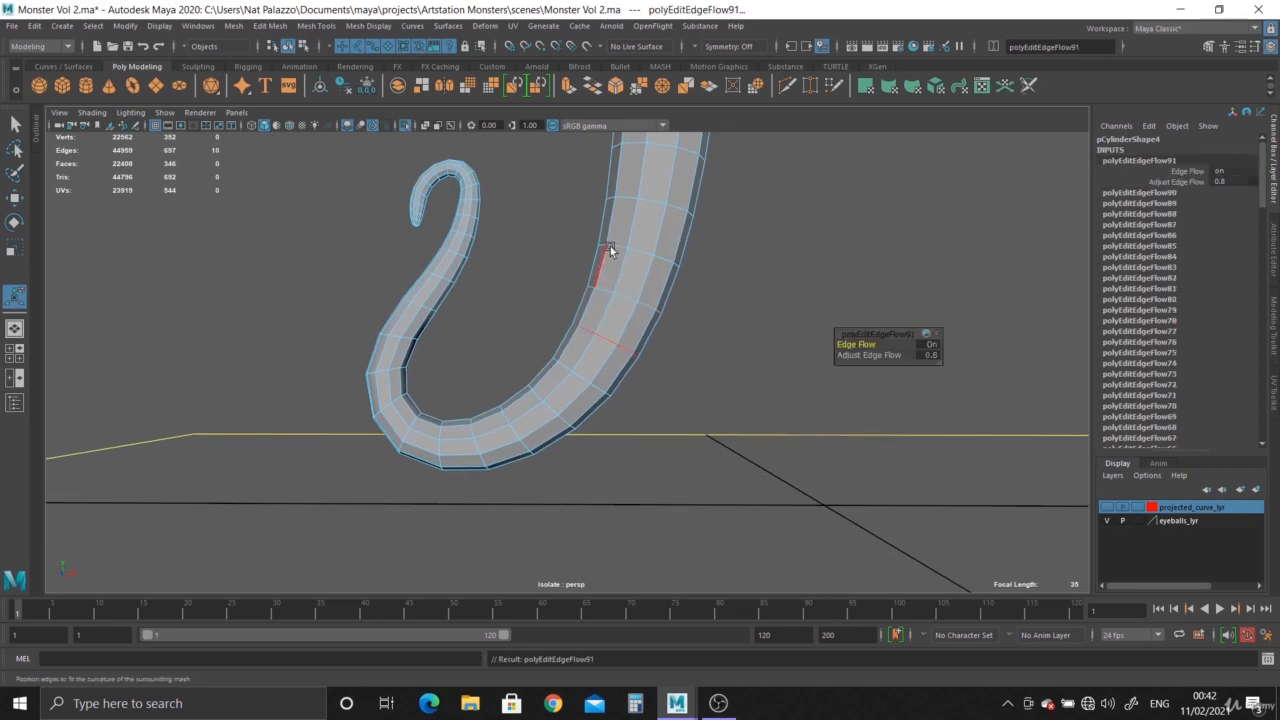
Turn on smooth preview and examine the tentacle's curl, bend and thick arm from several angles.
{"action": "right_click_drag", "start_coordinate": [610, 248], "coordinate": [661, 217]}
{"action": "key", "text": "3"}
{"action": "left_click", "coordinate": [763, 336]}
{"action": "left_click_drag", "start_coordinate": [806, 452], "coordinate": [698, 335], "text": "alt"}
{"action": "scroll", "coordinate": [698, 335], "scroll_direction": "up", "scroll_amount": 6}
{"action": "left_click_drag", "start_coordinate": [450, 310], "coordinate": [331, 286], "text": "alt"}
{"action": "middle_click_drag", "start_coordinate": [331, 286], "coordinate": [381, 425], "text": "alt"}
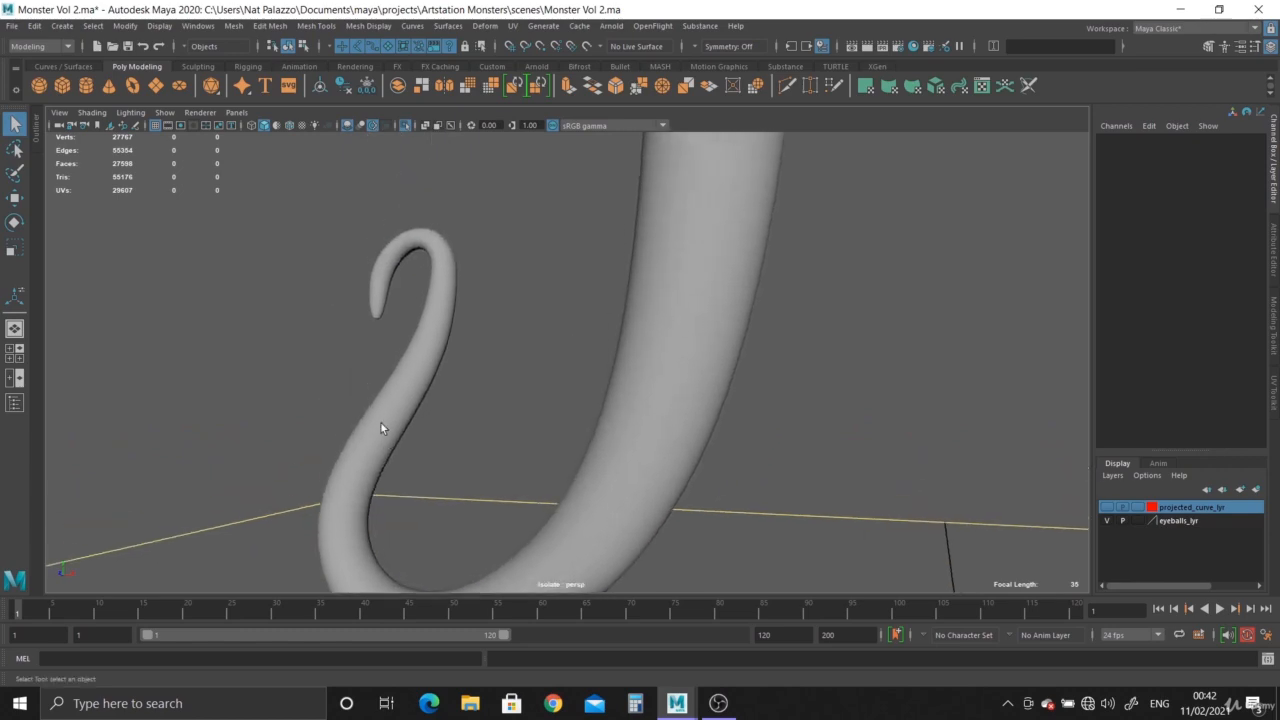
{"action": "left_click_drag", "start_coordinate": [381, 425], "coordinate": [437, 416], "text": "alt"}
In the front view, select the three vertex rows at the bottom of the tentacle's bend and widen the Move tool's soft selection falloff.
{"action": "left_click", "coordinate": [650, 510]}
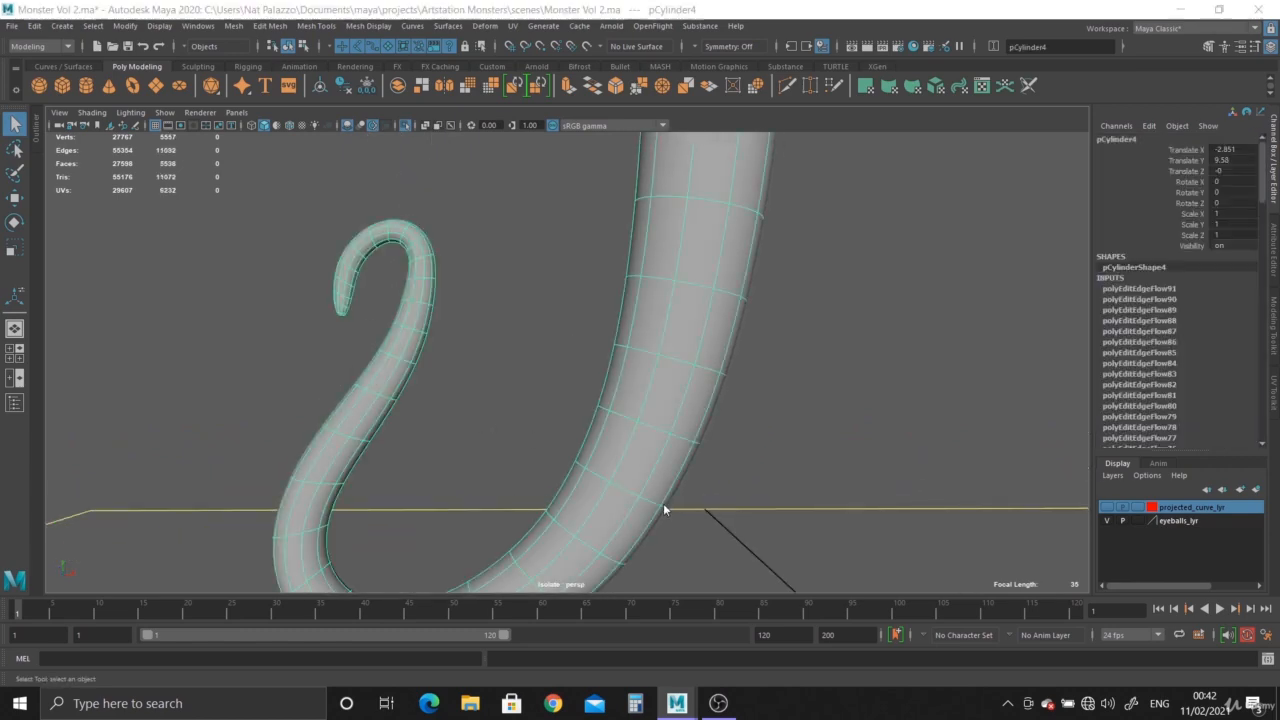
{"action": "key", "text": "space"}
{"action": "key", "text": "space"}
{"action": "scroll", "coordinate": [472, 227], "scroll_direction": "down", "scroll_amount": 5}
{"action": "scroll", "coordinate": [691, 451], "scroll_direction": "up", "scroll_amount": 6}
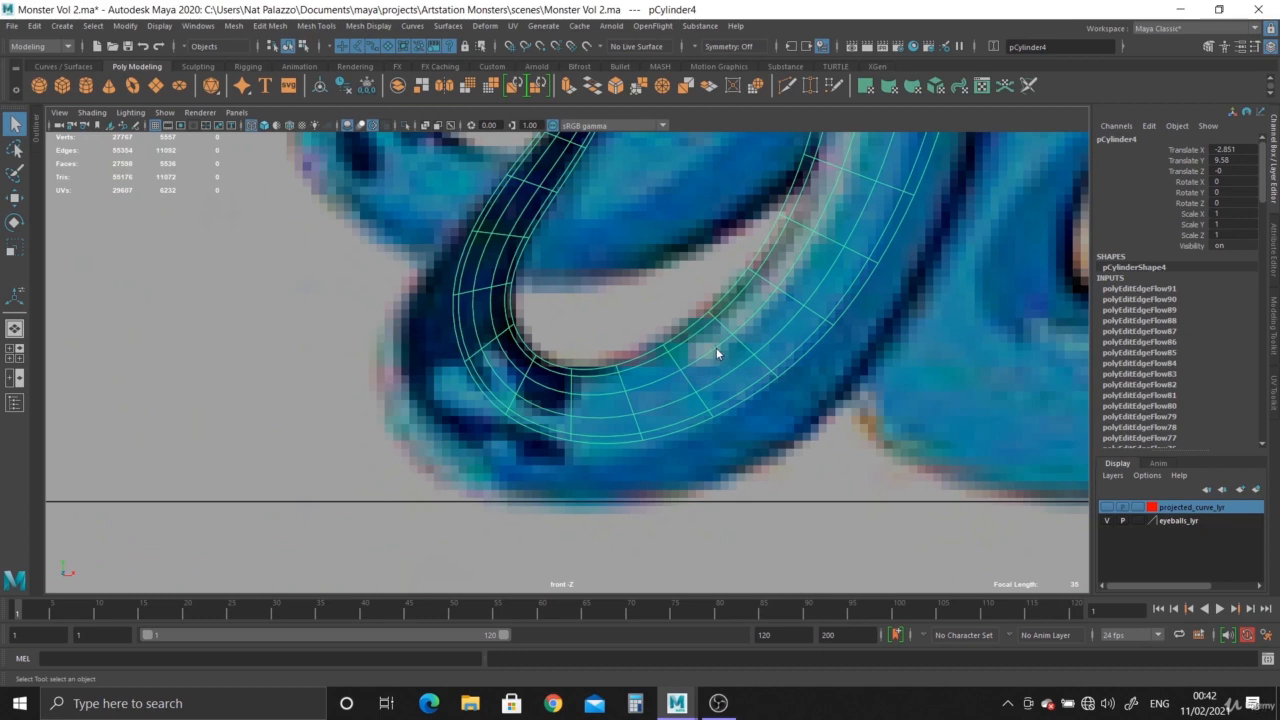
{"action": "right_click_drag", "start_coordinate": [716, 350], "coordinate": [650, 339]}
{"action": "scroll", "coordinate": [700, 430], "scroll_direction": "up", "scroll_amount": 3}
{"action": "scroll", "coordinate": [600, 412], "scroll_direction": "up", "scroll_amount": 1}
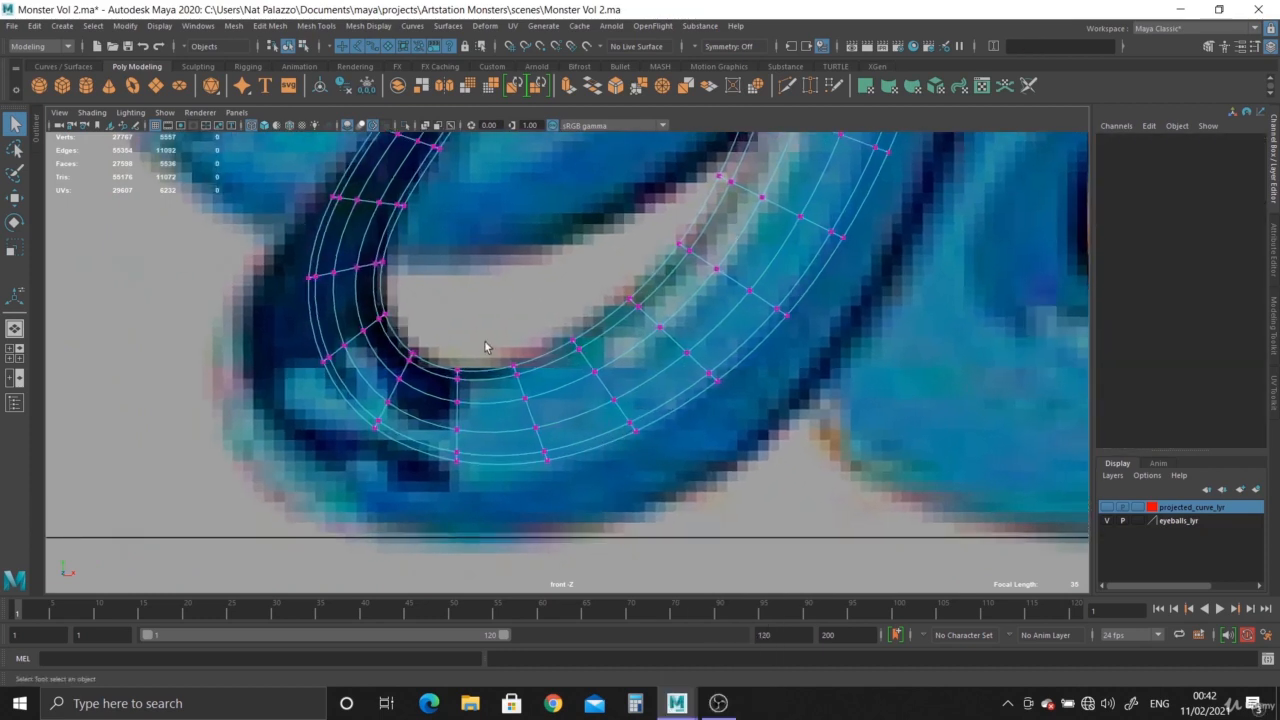
{"action": "left_click_drag", "start_coordinate": [559, 477], "coordinate": [560, 477]}
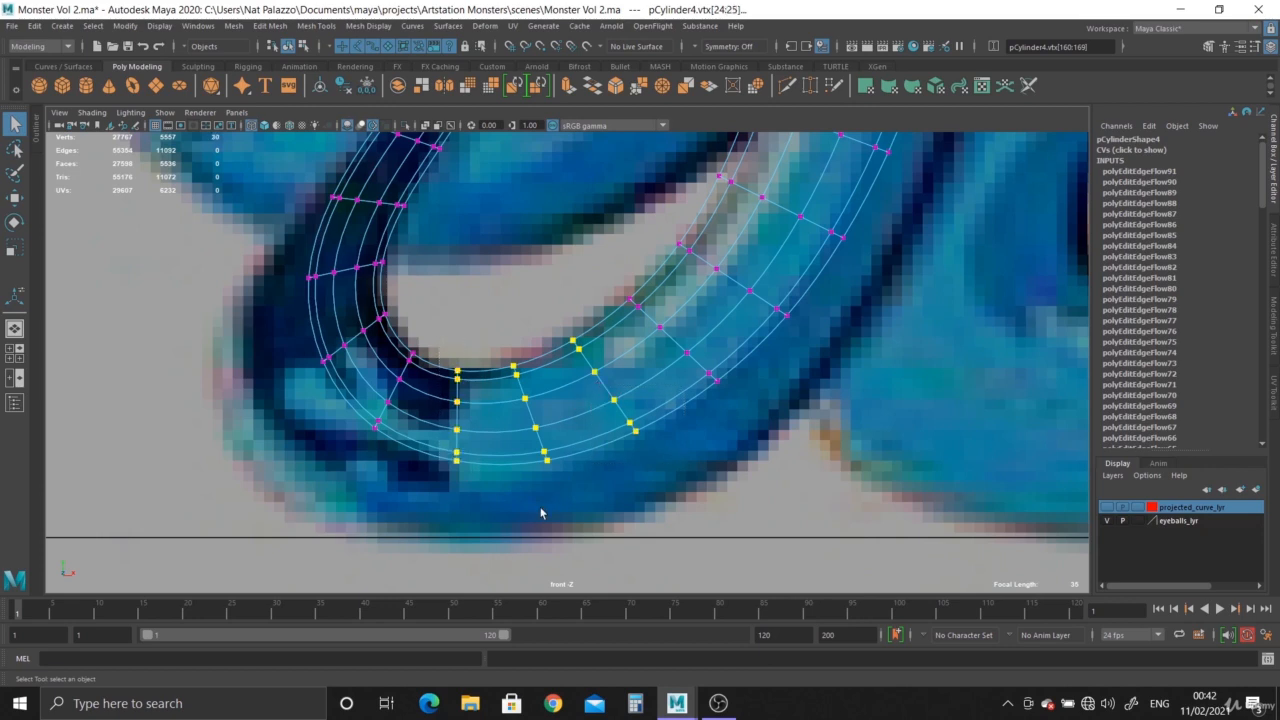
{"action": "key", "text": "w"}
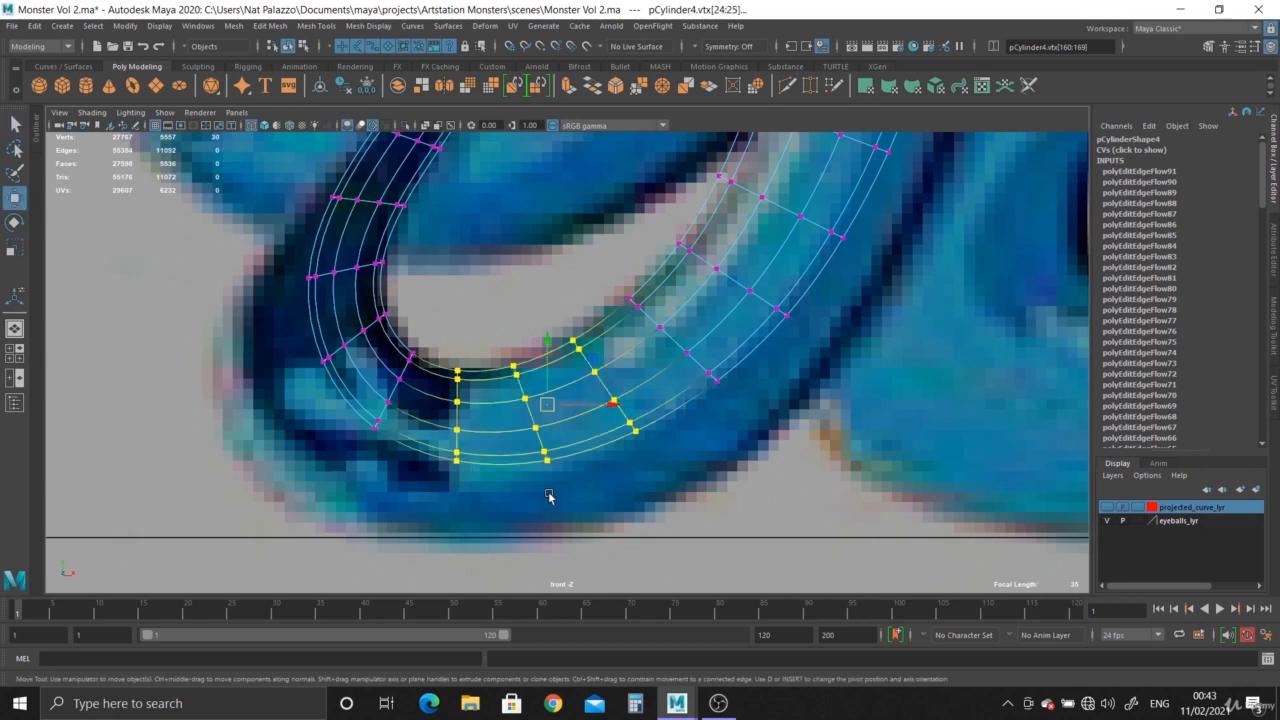
{"action": "key", "text": "b"}
{"action": "left_click_drag", "start_coordinate": [550, 411], "coordinate": [822, 490]}
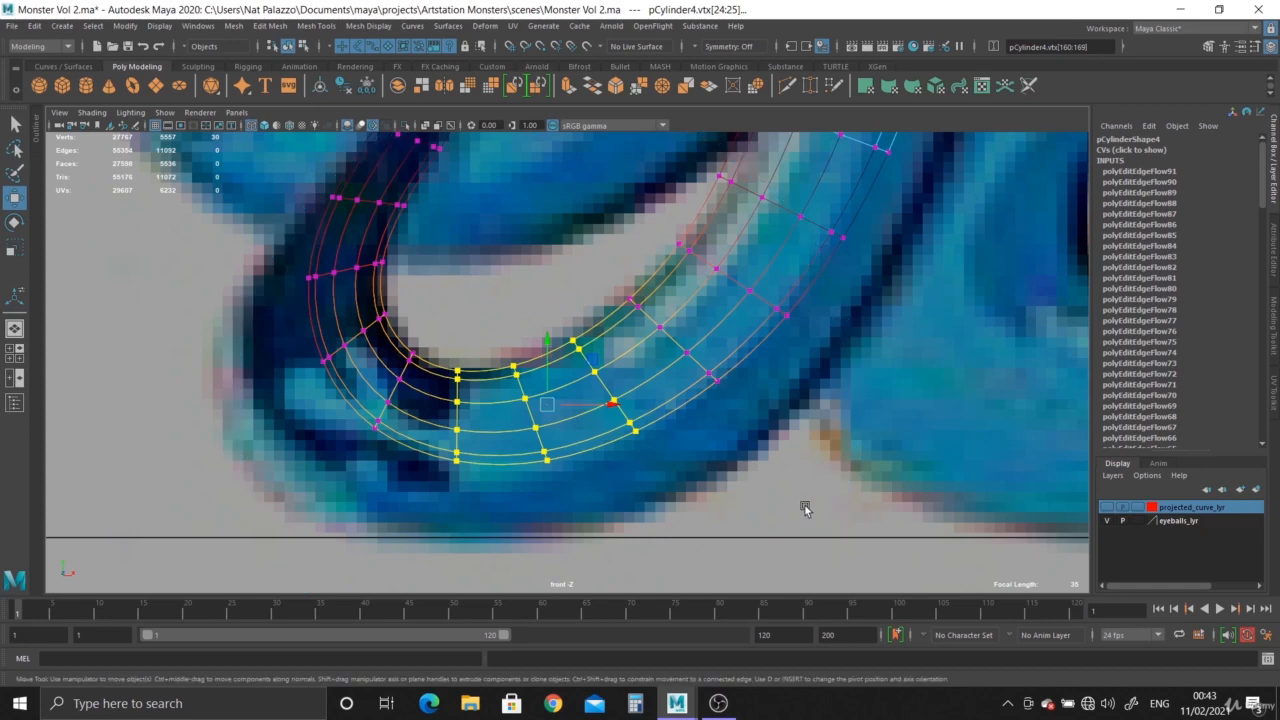
Move the soft-selected bottom of the bend straight down until its underside reaches the ground line.
{"action": "scroll", "coordinate": [600, 412], "scroll_direction": "down", "scroll_amount": 3}
{"action": "scroll", "coordinate": [329, 290], "scroll_direction": "down", "scroll_amount": 1}
{"action": "middle_click_drag", "start_coordinate": [500, 354], "coordinate": [503, 471], "text": "alt"}
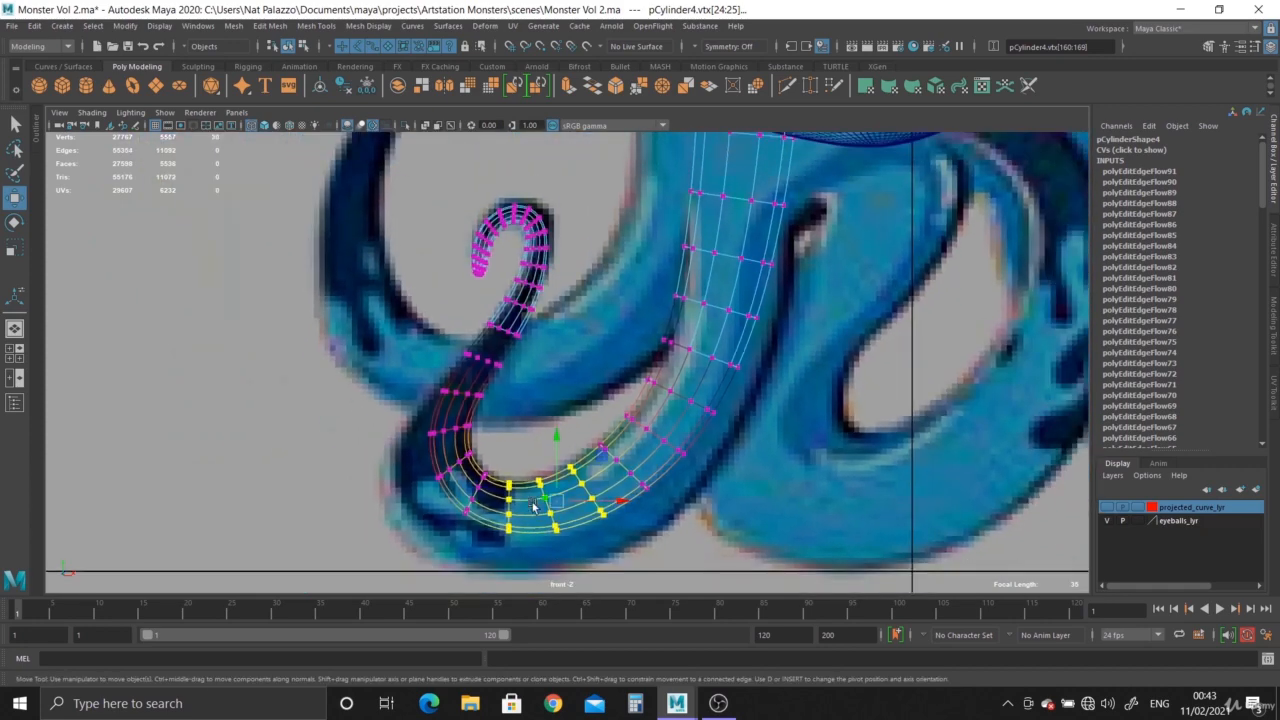
{"action": "key", "text": "b"}
{"action": "left_click_drag", "start_coordinate": [556, 500], "coordinate": [584, 512]}
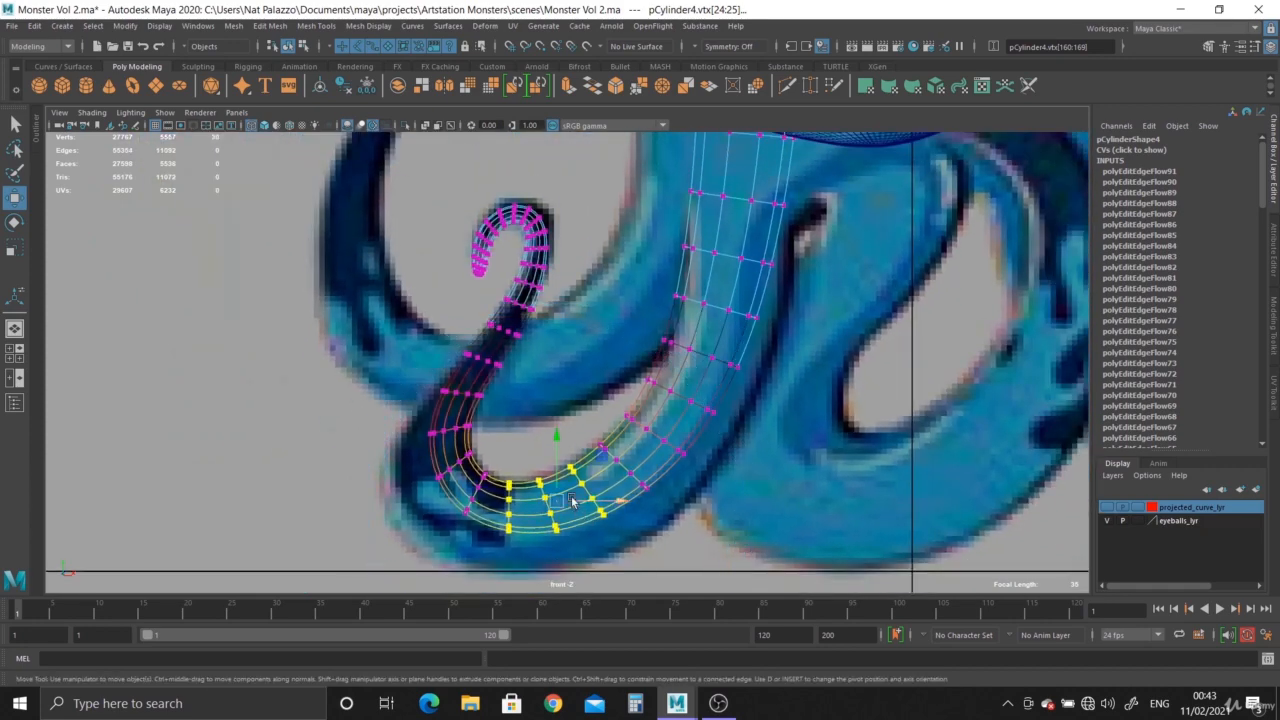
{"action": "middle_click_drag", "start_coordinate": [573, 500], "coordinate": [572, 418], "text": "alt"}
{"action": "left_click_drag", "start_coordinate": [557, 364], "coordinate": [557, 402]}
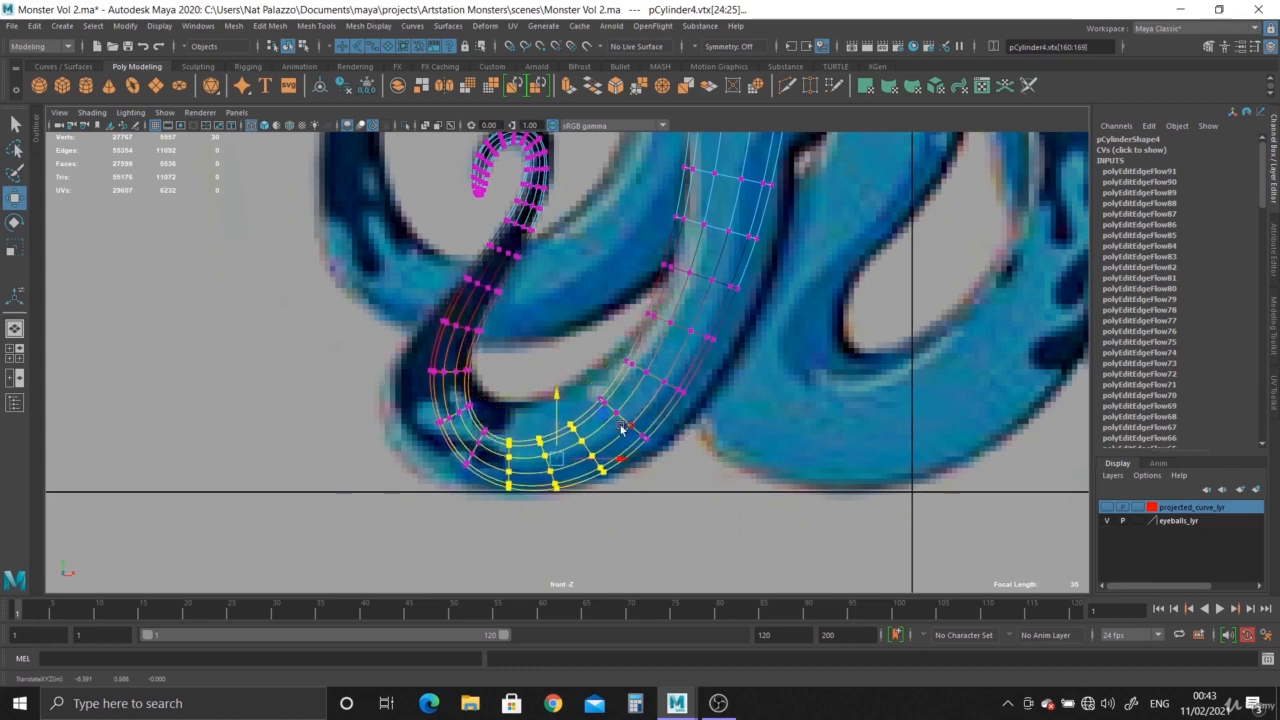
{"action": "middle_click_drag", "start_coordinate": [620, 428], "coordinate": [620, 343], "text": "alt"}
{"action": "right_click_drag", "start_coordinate": [620, 343], "coordinate": [1110, 640], "text": "alt"}
{"action": "middle_click_drag", "start_coordinate": [589, 415], "coordinate": [592, 260], "text": "alt"}
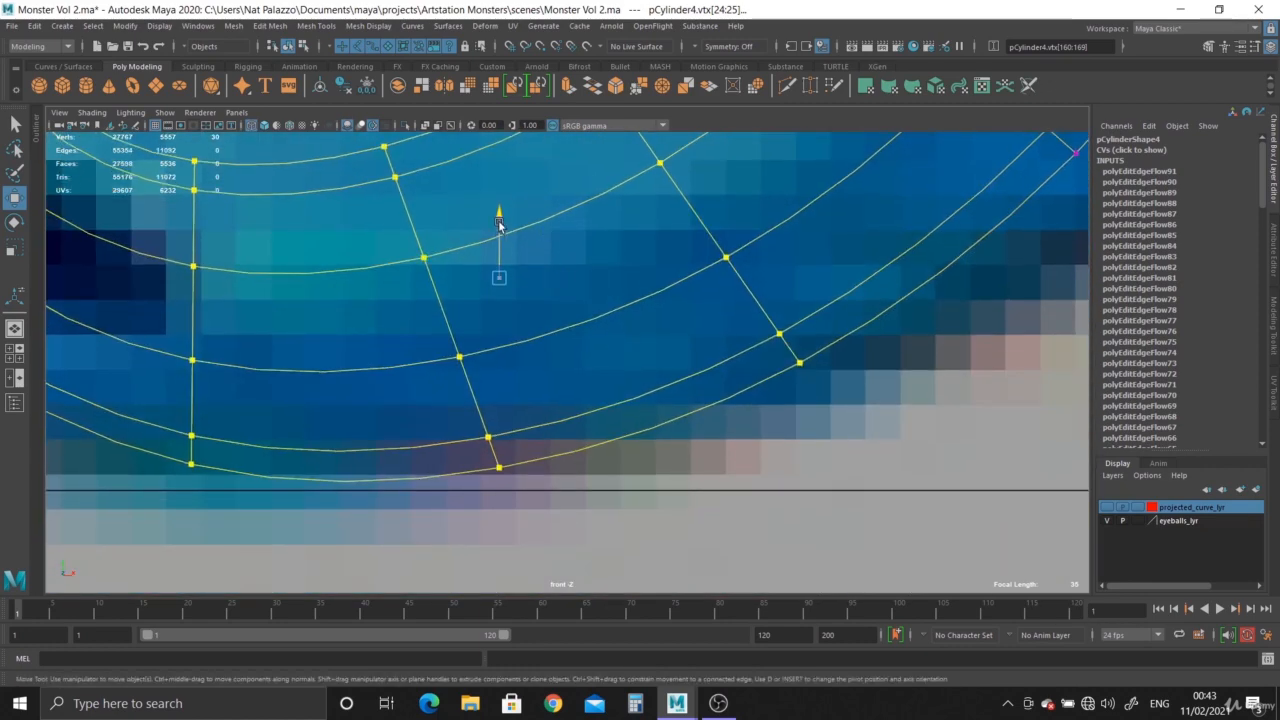
{"action": "left_click_drag", "start_coordinate": [499, 224], "coordinate": [499, 237]}
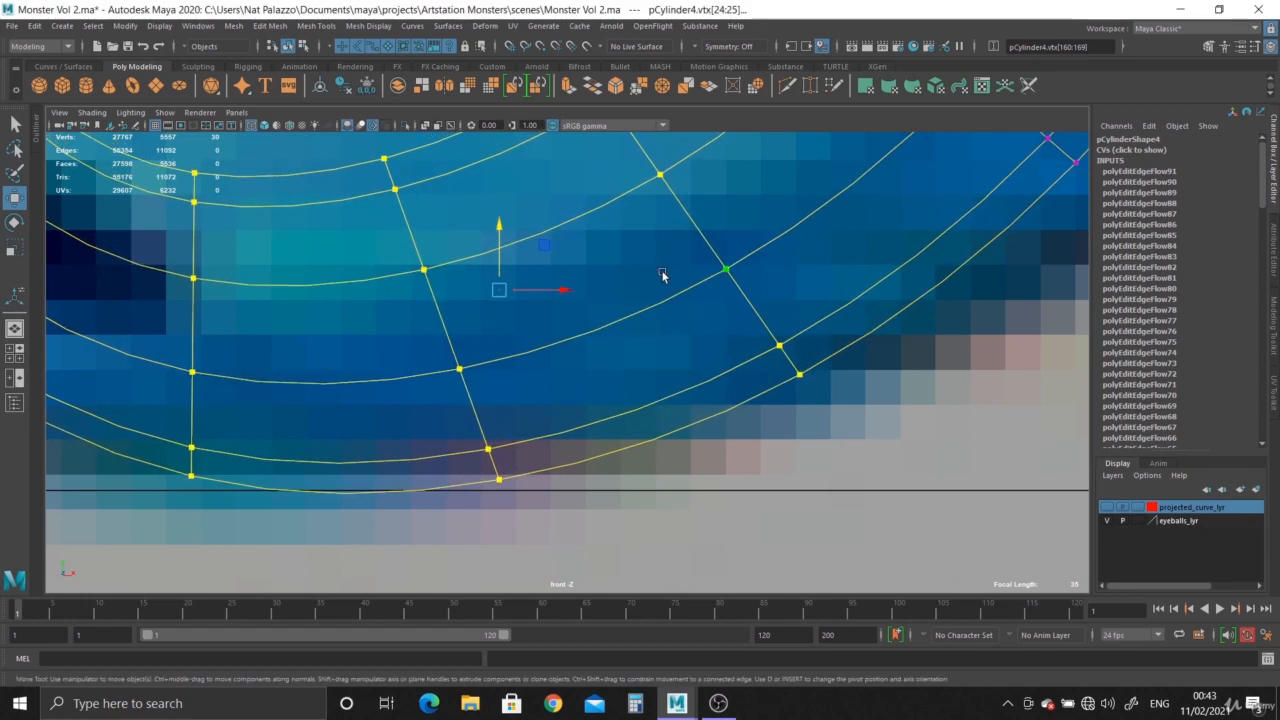
Return to the perspective view, clear the selection and examine the smoothed lower bend.
{"action": "key", "text": "space"}
{"action": "key", "text": "space"}
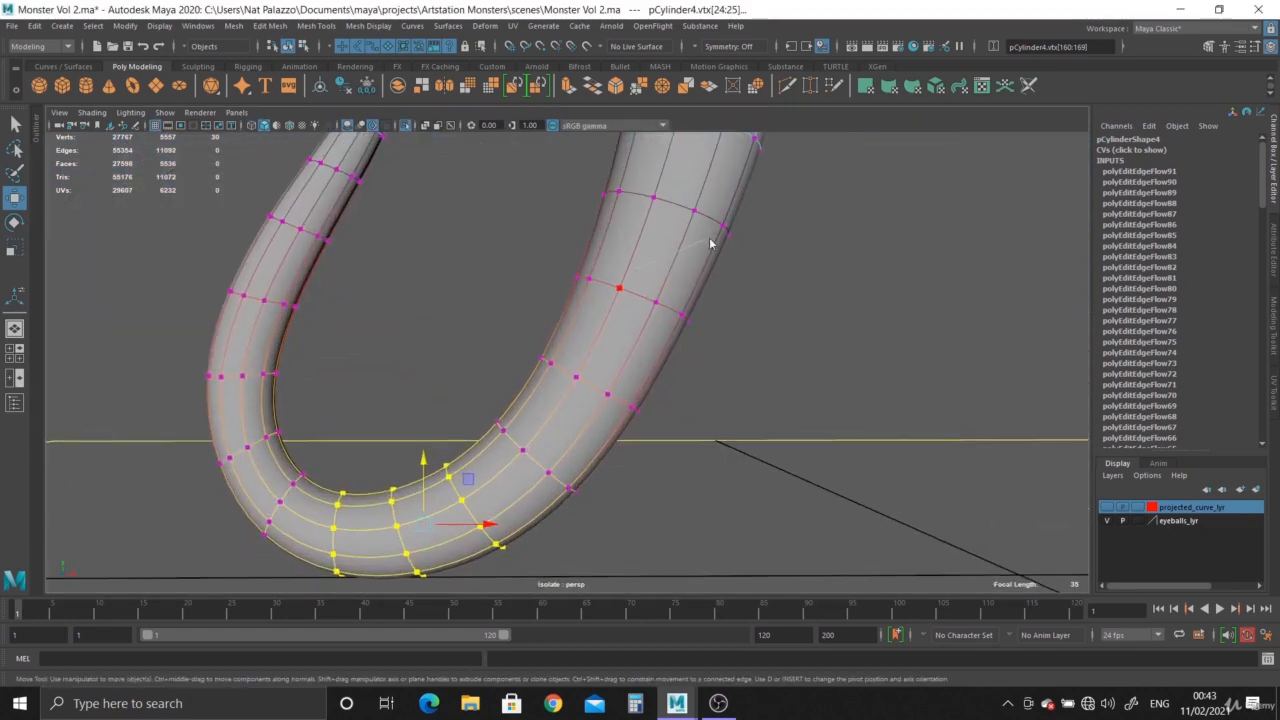
{"action": "left_click", "coordinate": [860, 292]}
{"action": "right_click_drag", "start_coordinate": [671, 260], "coordinate": [745, 217]}
{"action": "left_click", "coordinate": [820, 281]}
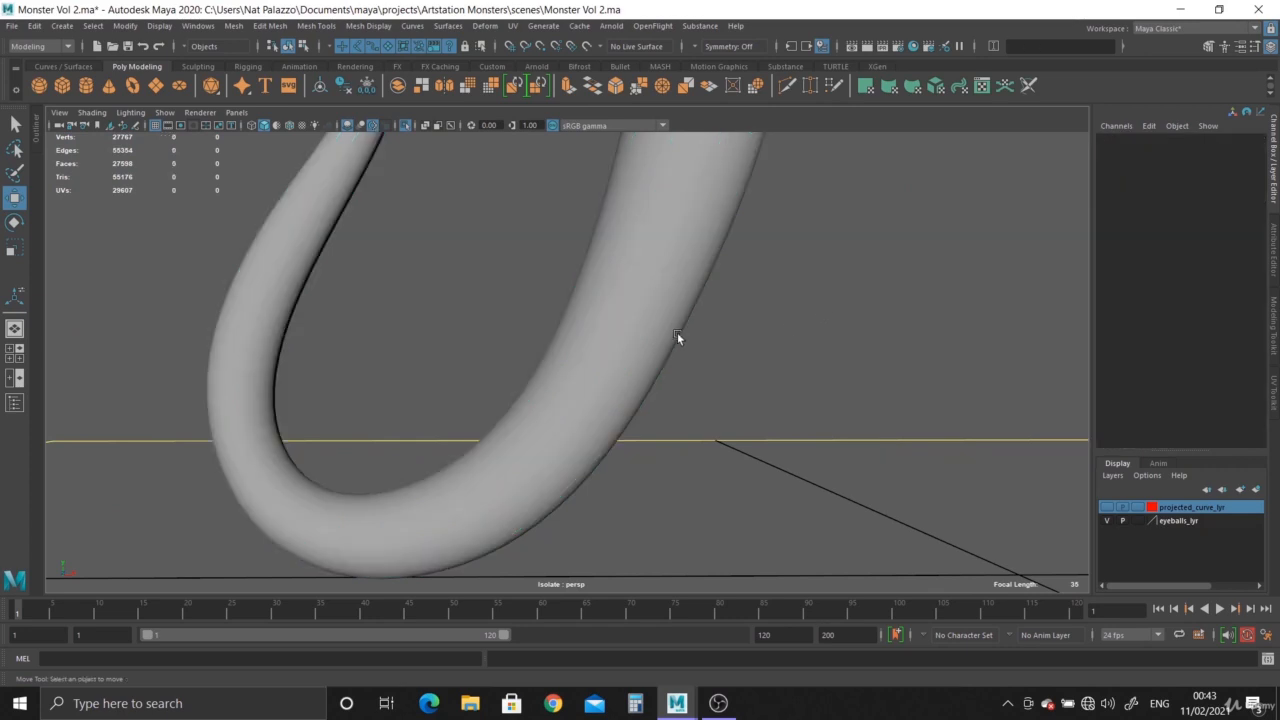
{"action": "scroll", "coordinate": [806, 410], "scroll_direction": "down", "scroll_amount": 4}
{"action": "left_click_drag", "start_coordinate": [612, 340], "coordinate": [669, 306], "text": "alt"}
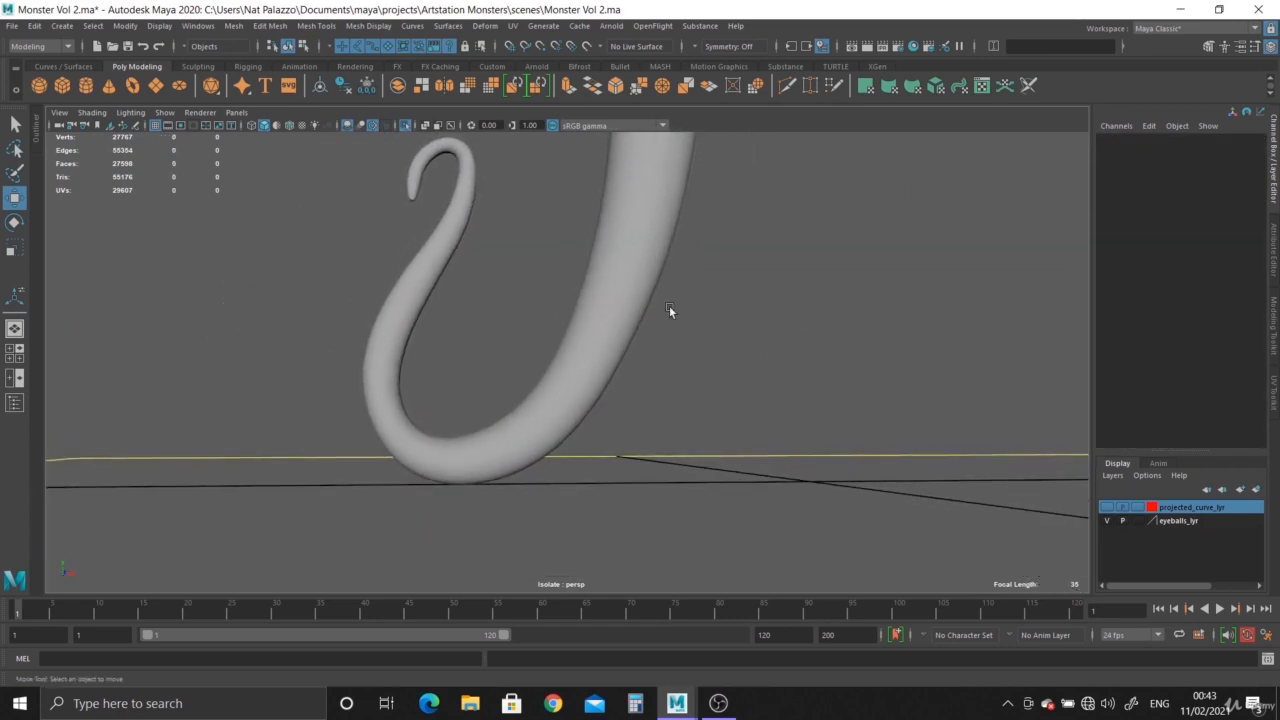
Turn off smooth preview and apply Edit Edge Flow to the edge loop where the bend rises into the thick arm.
{"action": "scroll", "coordinate": [551, 412], "scroll_direction": "up", "scroll_amount": 3}
{"action": "left_click", "coordinate": [551, 410]}
{"action": "key", "text": "1"}
{"action": "left_click_drag", "start_coordinate": [582, 415], "coordinate": [562, 380], "text": "alt"}
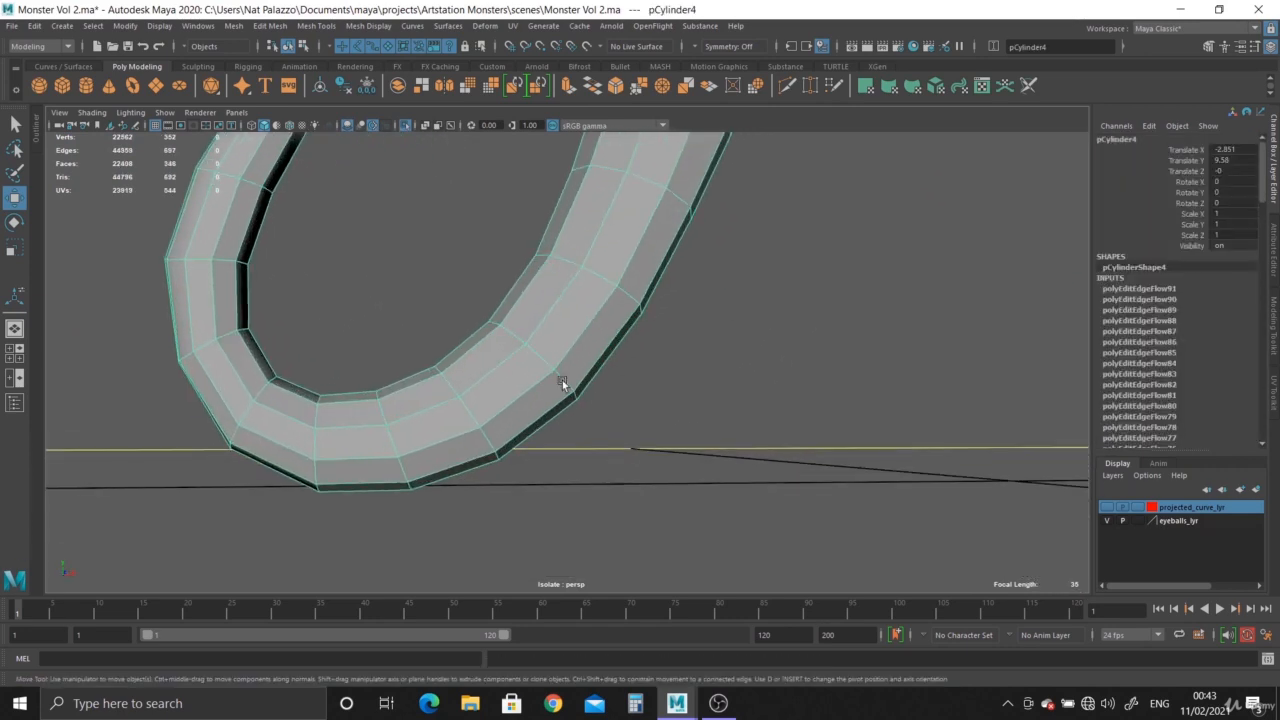
{"action": "right_click_drag", "start_coordinate": [537, 309], "coordinate": [543, 240]}
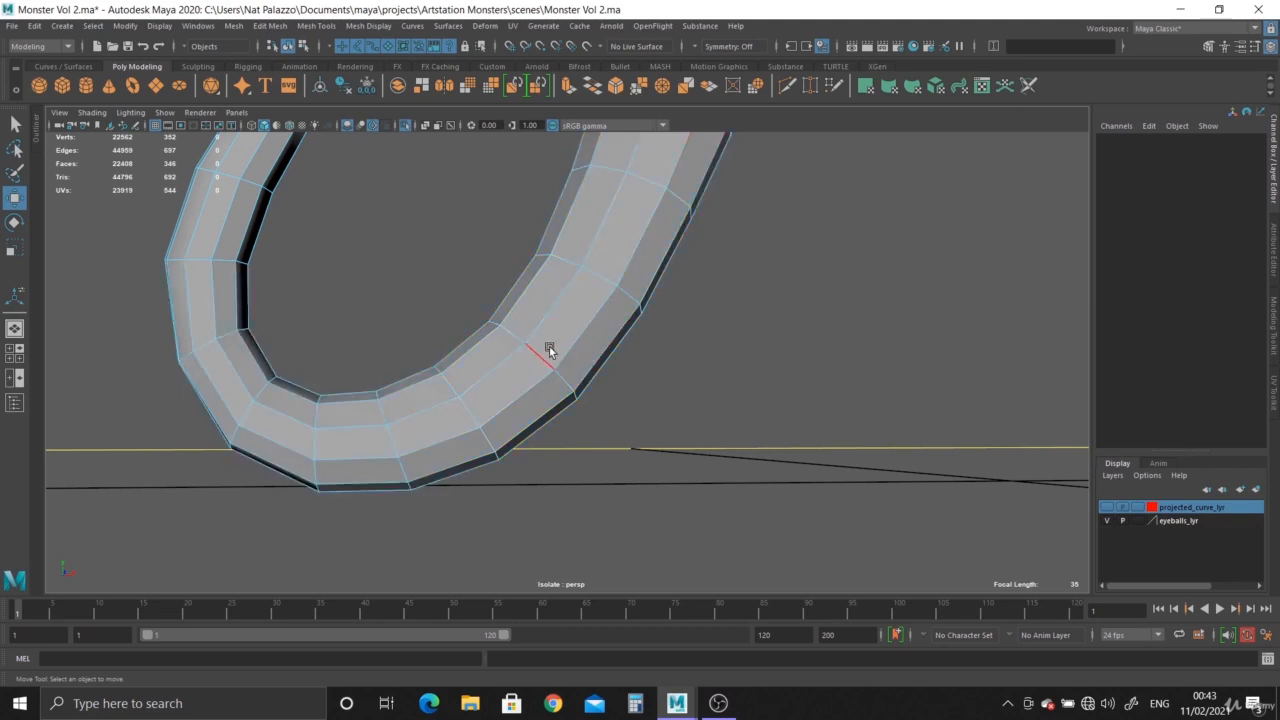
{"action": "double_click", "coordinate": [549, 346]}
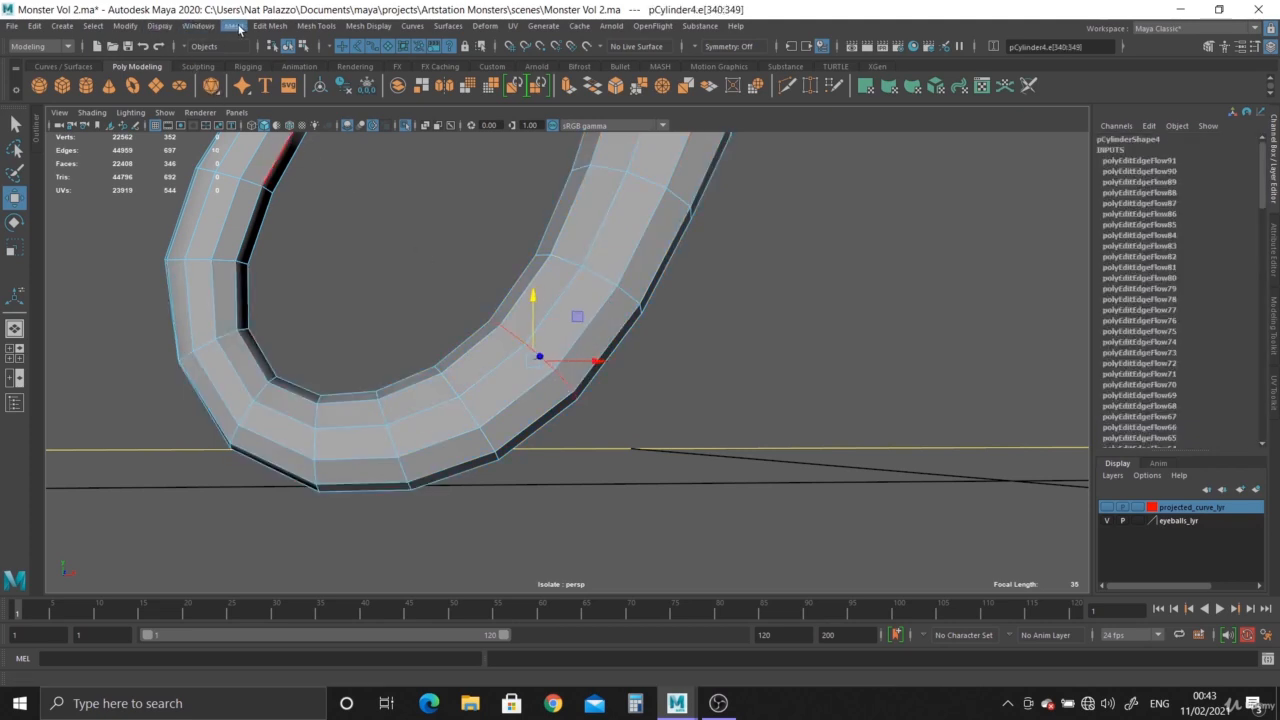
{"action": "left_click", "coordinate": [268, 26]}
{"action": "left_click", "coordinate": [294, 310]}
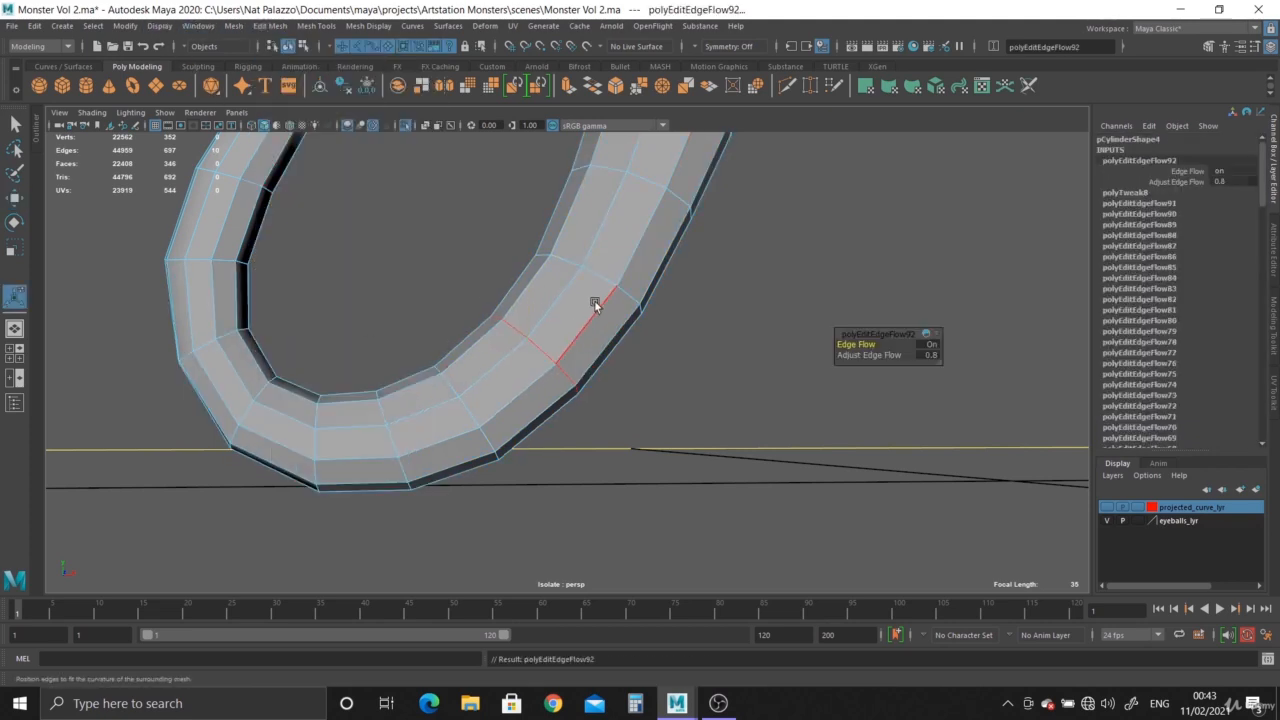
Apply Edit Edge Flow to the next two edge loops going up the thick arm from the adjusted bend.
{"action": "double_click", "coordinate": [601, 279]}
{"action": "key", "text": "g"}
{"action": "double_click", "coordinate": [643, 180]}
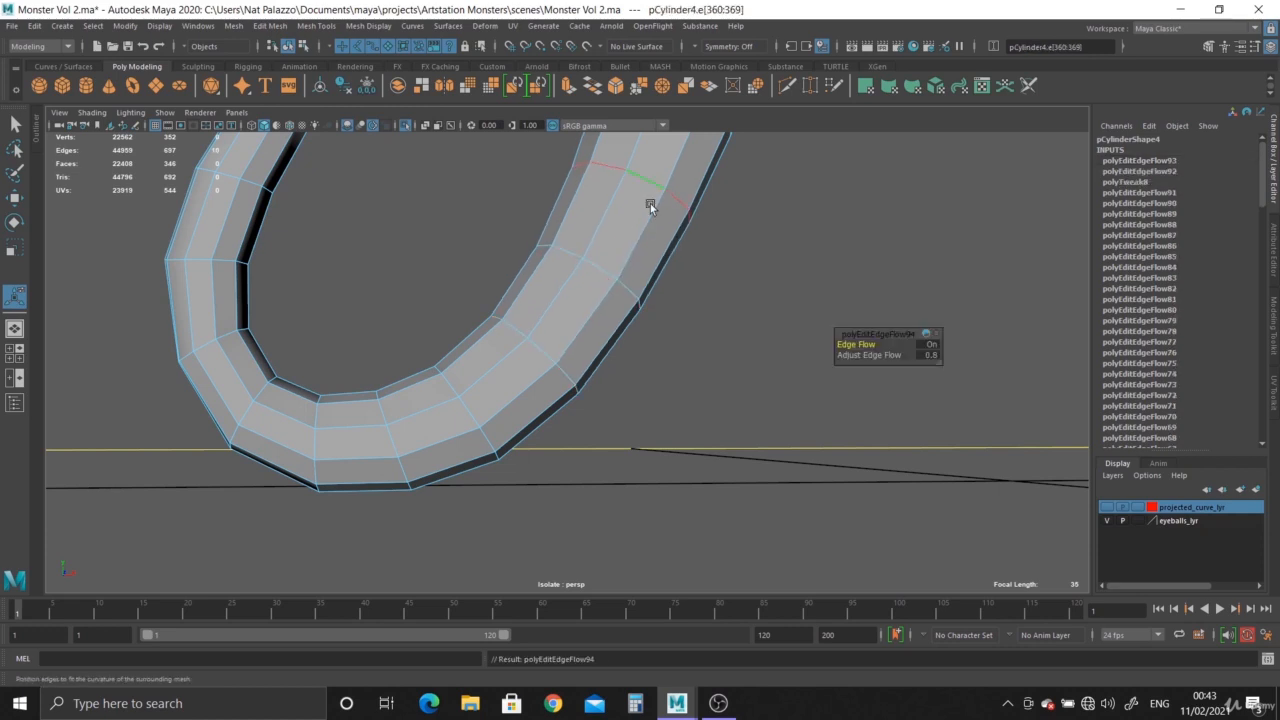
Apply Edit Edge Flow to the next four edge loops going up the thick arm of the tentacle.
{"action": "key", "text": "g"}
{"action": "right_click_drag", "start_coordinate": [698, 370], "coordinate": [575, 300], "text": "alt"}
{"action": "middle_click_drag", "start_coordinate": [575, 300], "coordinate": [562, 451], "text": "alt"}
{"action": "right_click_drag", "start_coordinate": [562, 451], "coordinate": [588, 440], "text": "alt"}
{"action": "double_click", "coordinate": [642, 364]}
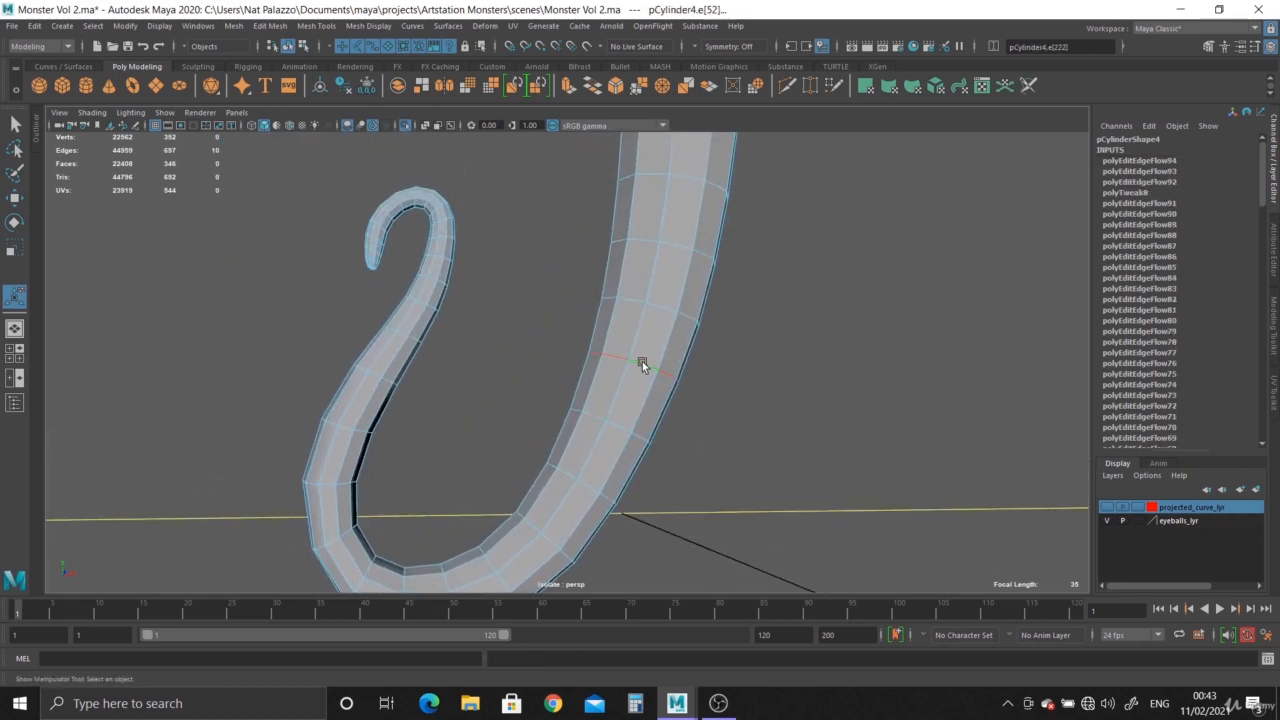
{"action": "key", "text": "g"}
{"action": "double_click", "coordinate": [660, 306]}
{"action": "key", "text": "g"}
{"action": "double_click", "coordinate": [672, 243]}
{"action": "key", "text": "g"}
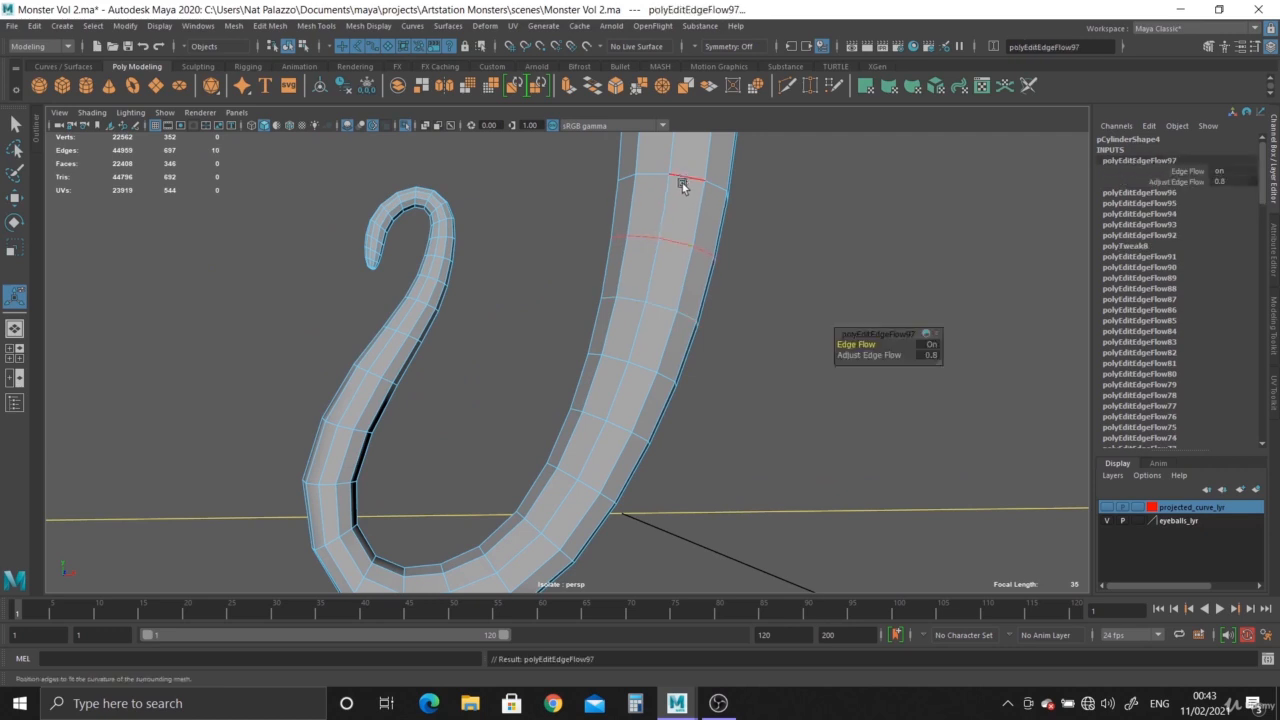
{"action": "double_click", "coordinate": [682, 181]}
{"action": "key", "text": "g"}
Apply Edit Edge Flow to three successive edge loops where the lower bend curves up into the thin arm.
{"action": "middle_click_drag", "start_coordinate": [619, 419], "coordinate": [560, 294], "text": "alt"}
{"action": "right_click_drag", "start_coordinate": [560, 294], "coordinate": [658, 390], "text": "alt"}
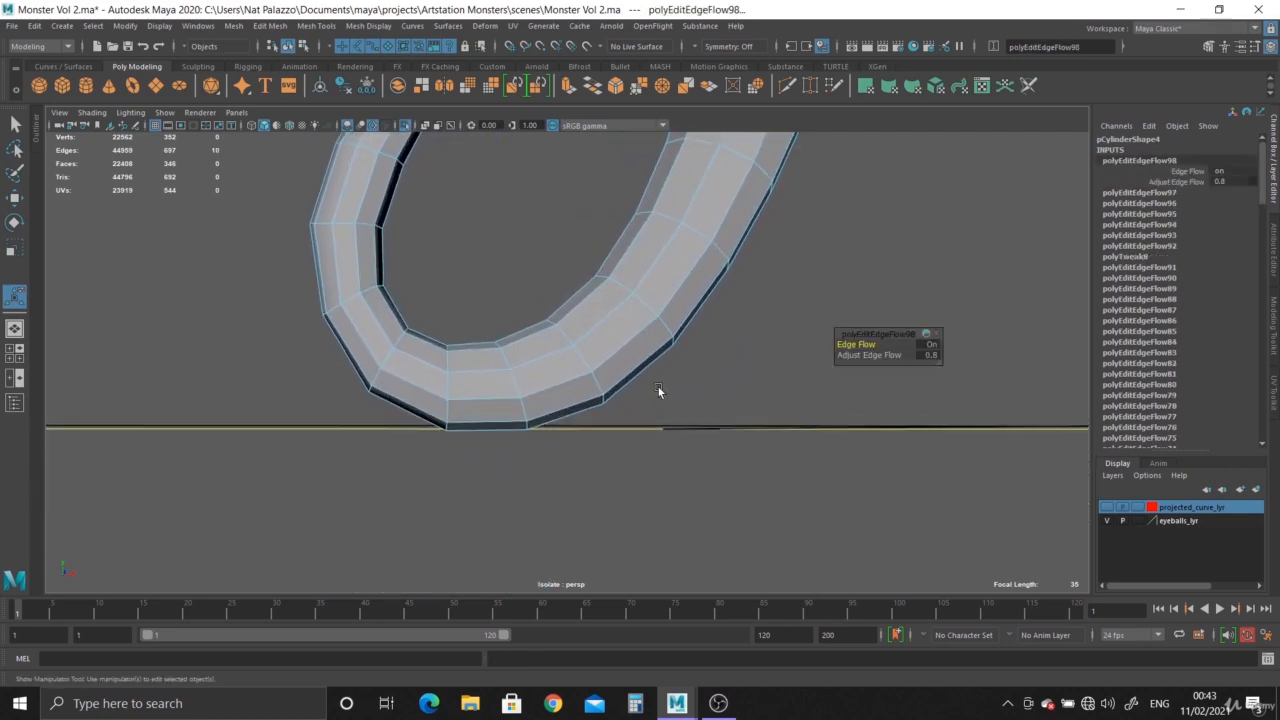
{"action": "left_click", "coordinate": [395, 337]}
{"action": "key", "text": "g"}
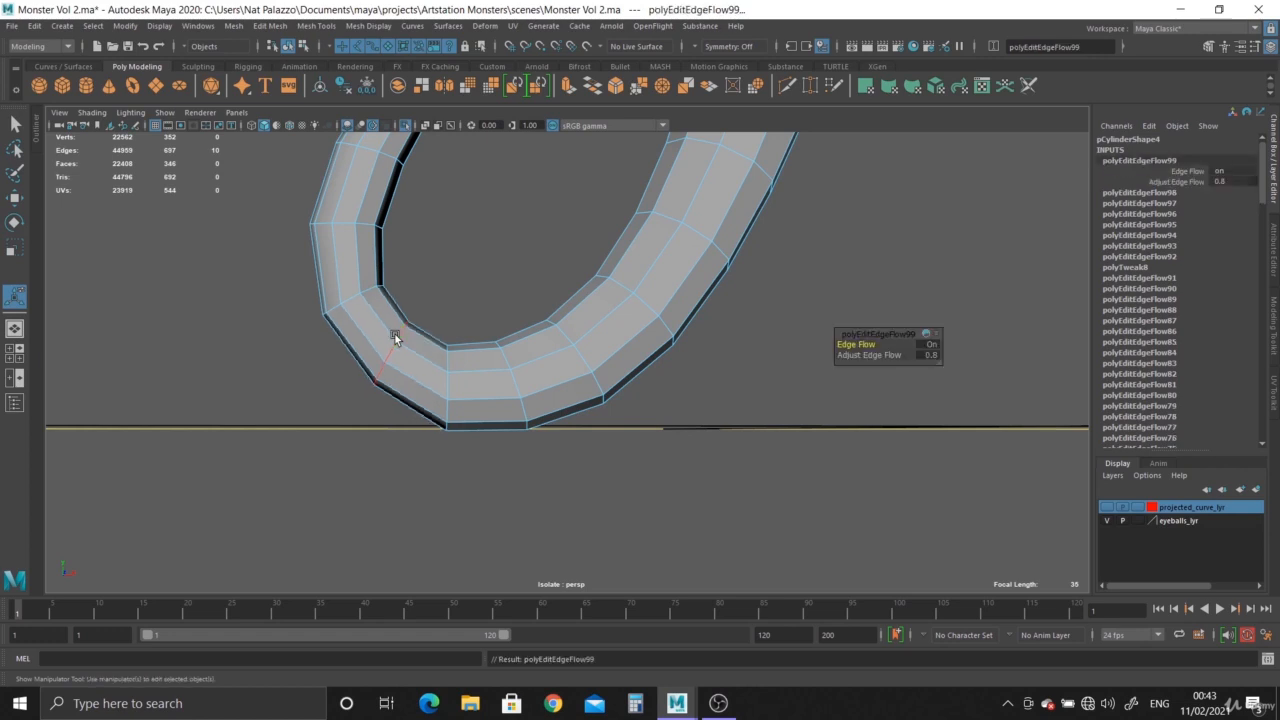
{"action": "left_click", "coordinate": [352, 280]}
{"action": "key", "text": "g"}
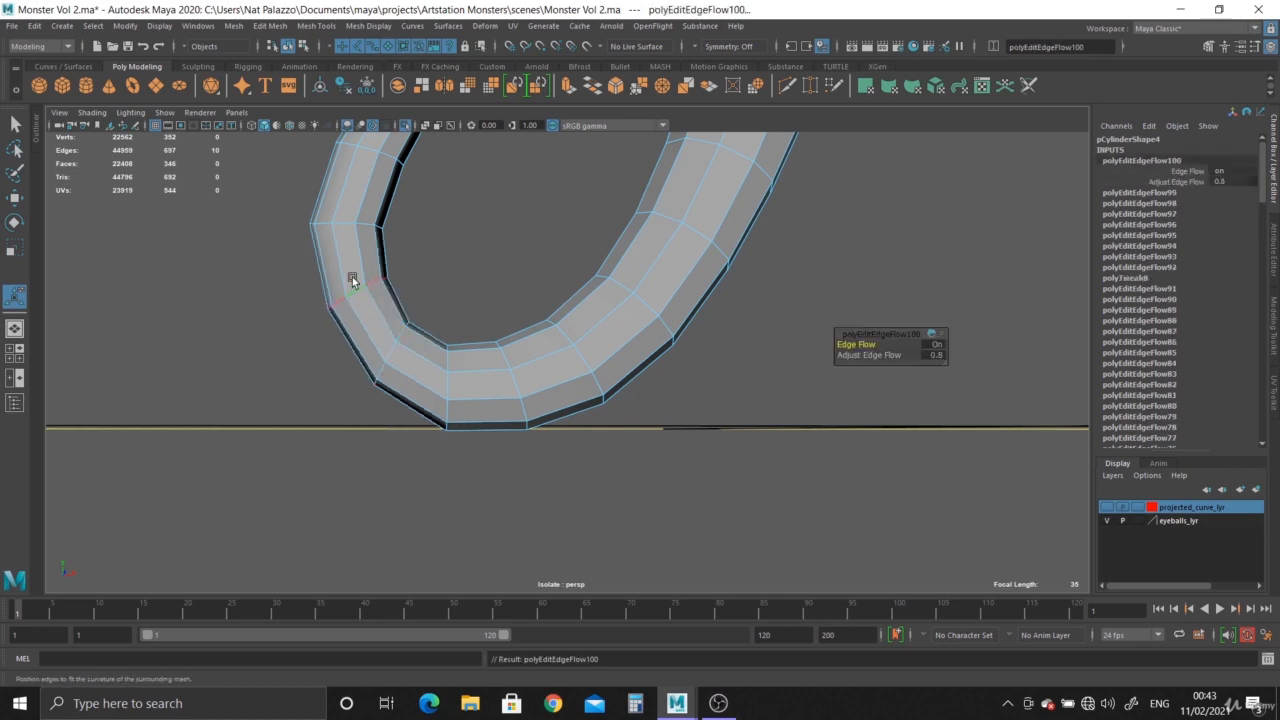
{"action": "double_click", "coordinate": [343, 225]}
{"action": "key", "text": "g"}
Apply Edit Edge Flow to the next two edge loops going up the thin arm.
{"action": "middle_click_drag", "start_coordinate": [408, 233], "coordinate": [408, 395], "text": "alt"}
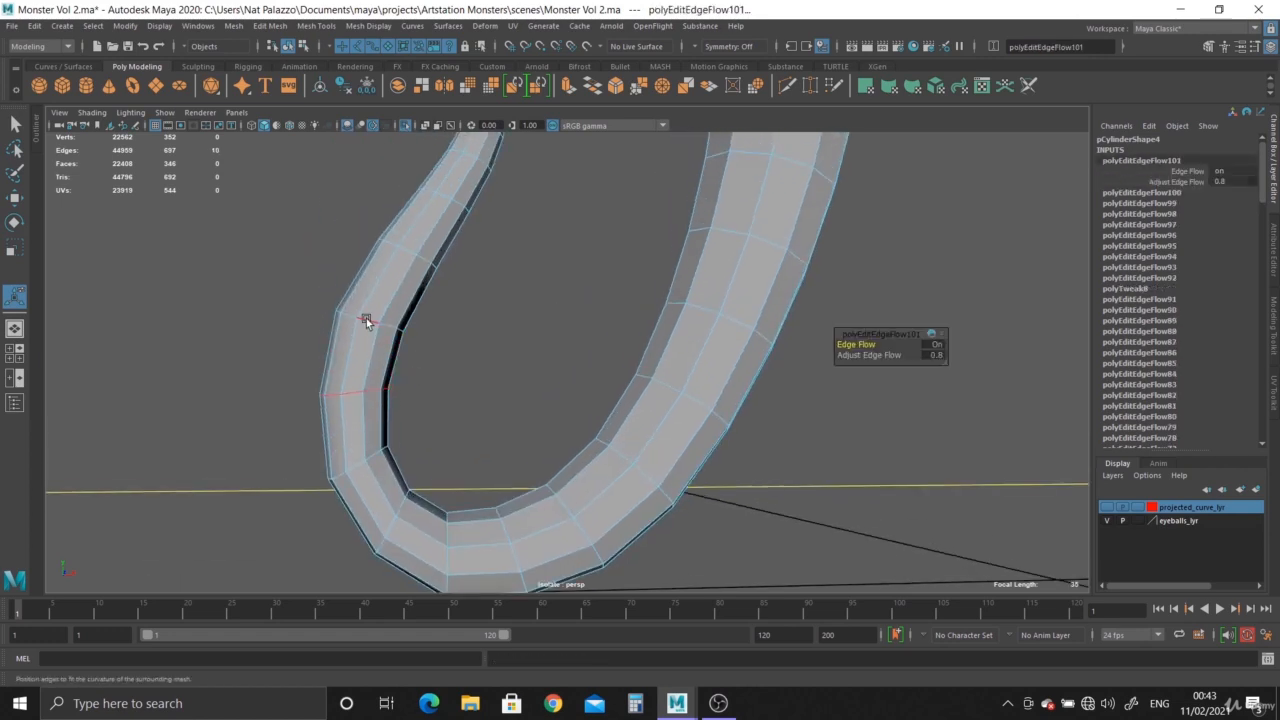
{"action": "left_click", "coordinate": [369, 317]}
{"action": "key", "text": "g"}
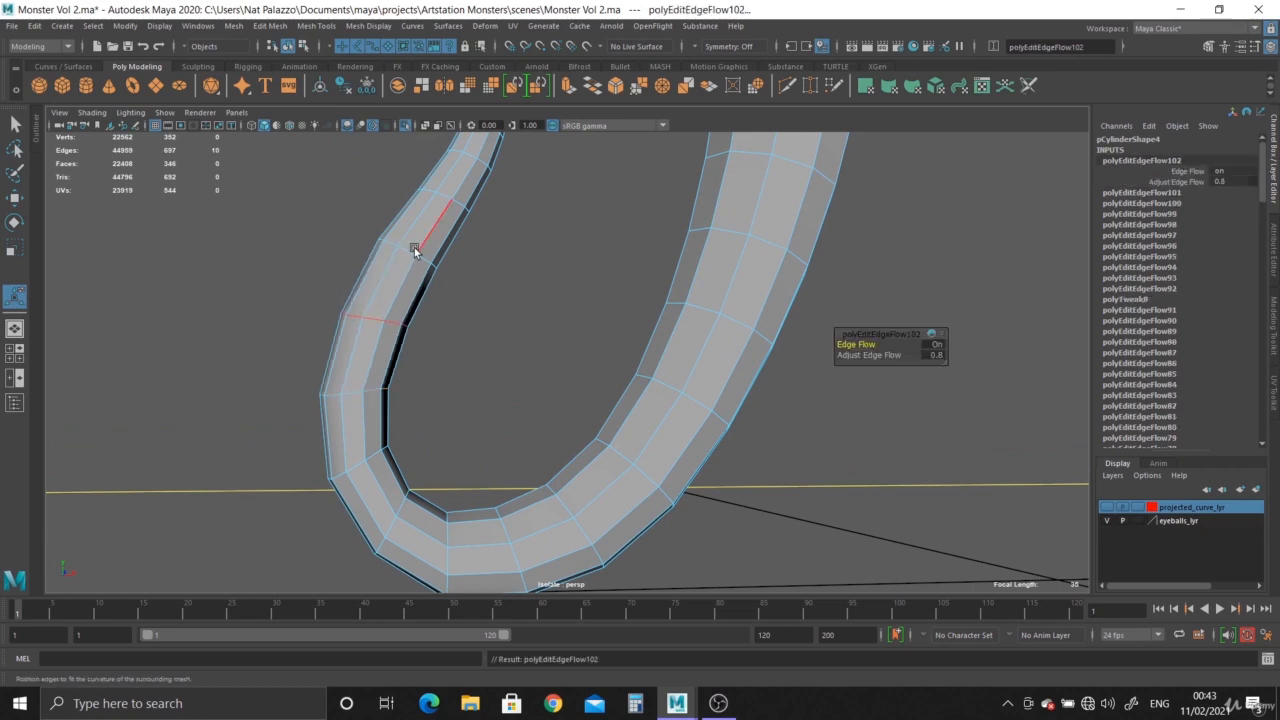
{"action": "key", "text": "g"}
Return to object mode and turn on smooth preview for the tentacle.
{"action": "right_click_drag", "start_coordinate": [400, 254], "coordinate": [443, 222]}
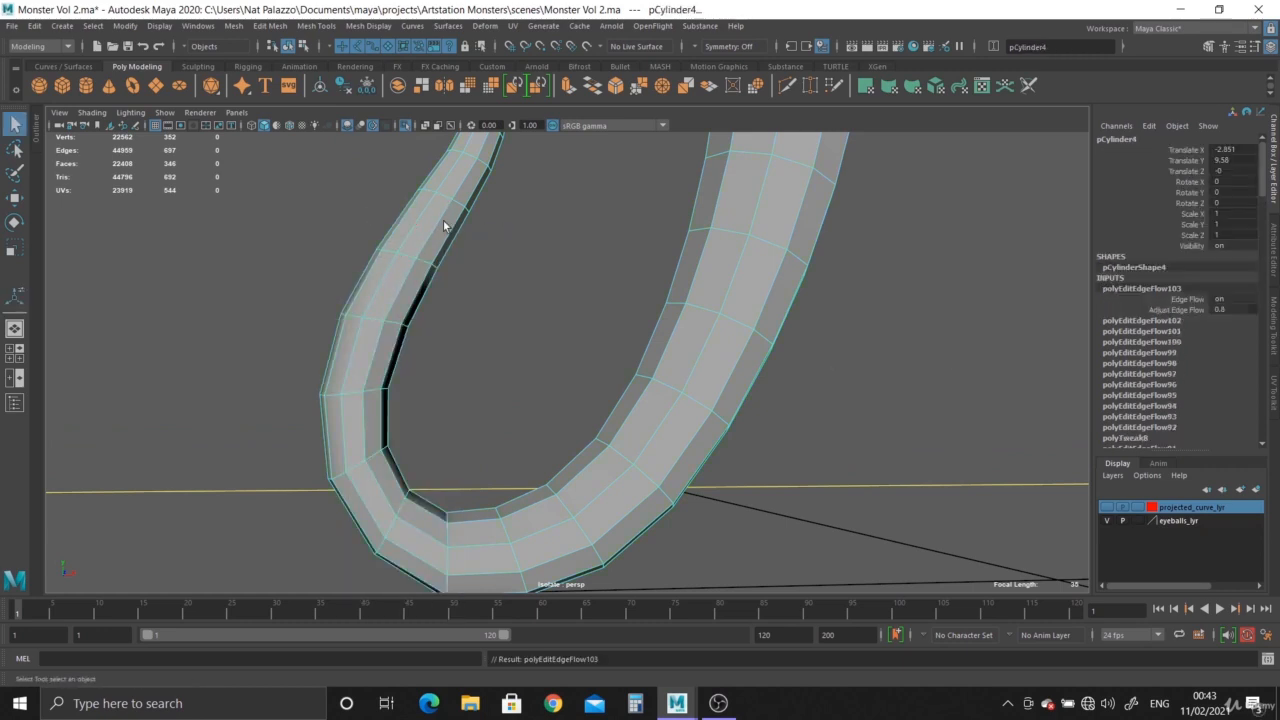
{"action": "key", "text": "3"}
{"action": "left_click", "coordinate": [537, 290]}
{"action": "right_click_drag", "start_coordinate": [537, 300], "coordinate": [500, 380], "text": "alt"}
{"action": "left_click", "coordinate": [545, 473]}
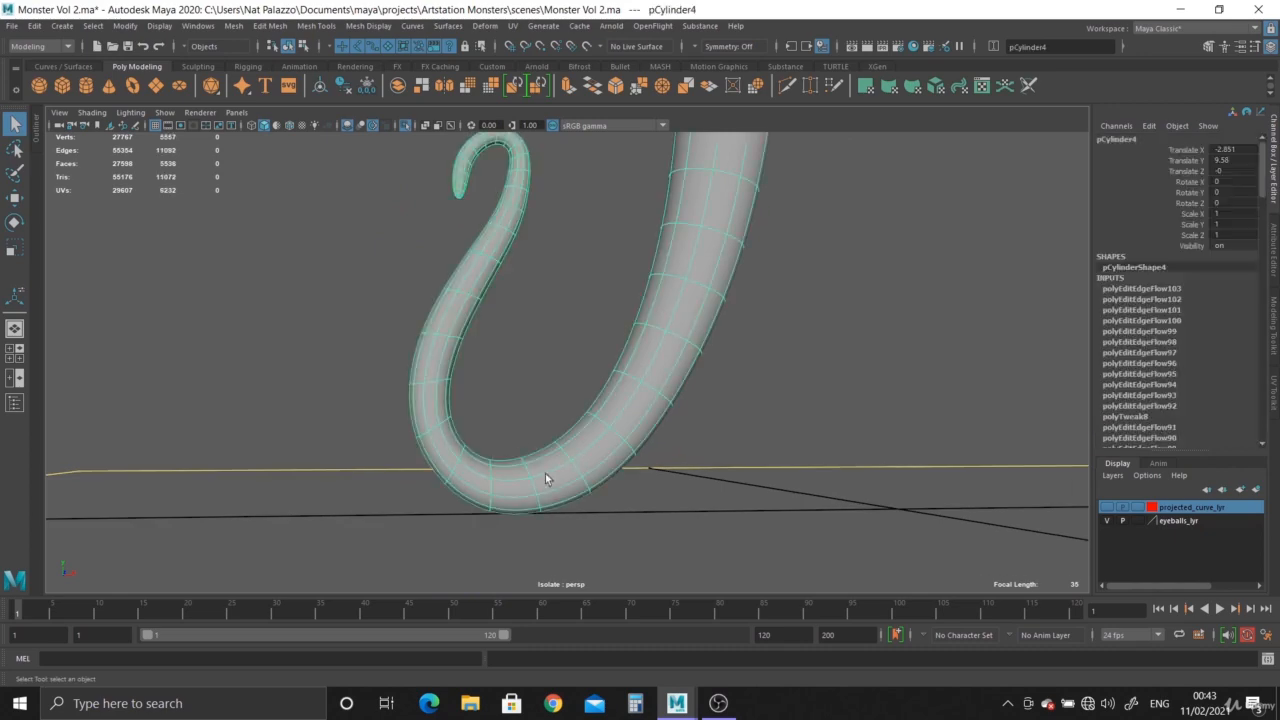
Check the bend against the ground line and reference in the front view, and examine the whole tentacle in perspective.
{"action": "key", "text": "space"}
{"action": "key", "text": "space"}
{"action": "right_click_drag", "start_coordinate": [476, 566], "coordinate": [280, 335], "text": "alt"}
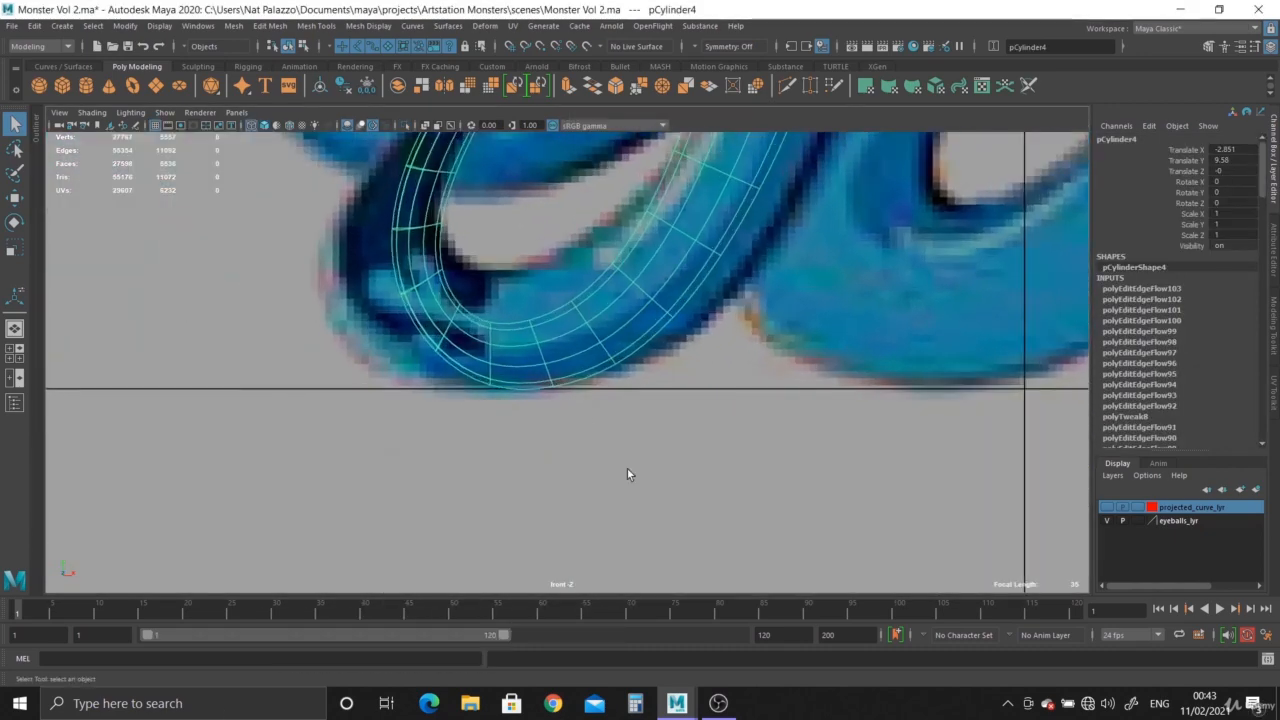
{"action": "key", "text": "space"}
{"action": "key", "text": "space"}
{"action": "scroll", "coordinate": [560, 320], "scroll_direction": "down", "scroll_amount": 3}
{"action": "middle_click_drag", "start_coordinate": [550, 320], "coordinate": [548, 460], "text": "alt"}
{"action": "scroll", "coordinate": [548, 460], "scroll_direction": "down", "scroll_amount": 2}
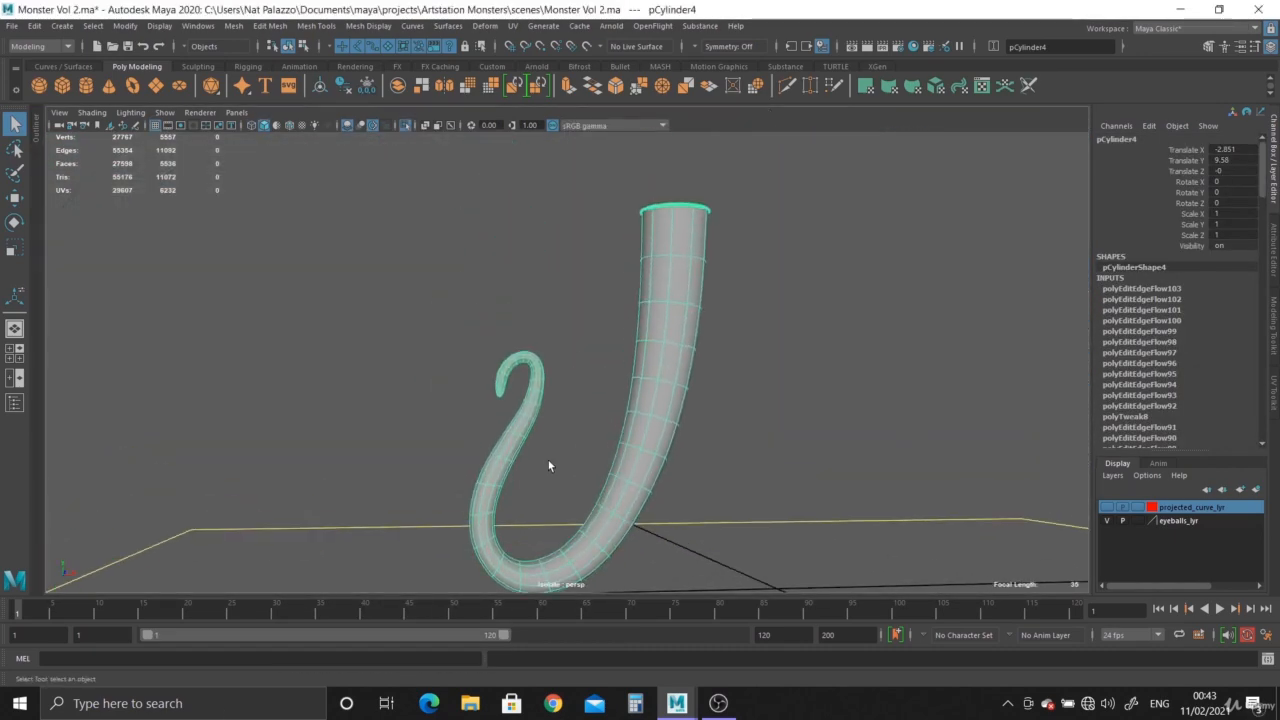
Delete the tentacle's construction history and save the scene.
{"action": "left_click", "coordinate": [340, 85]}
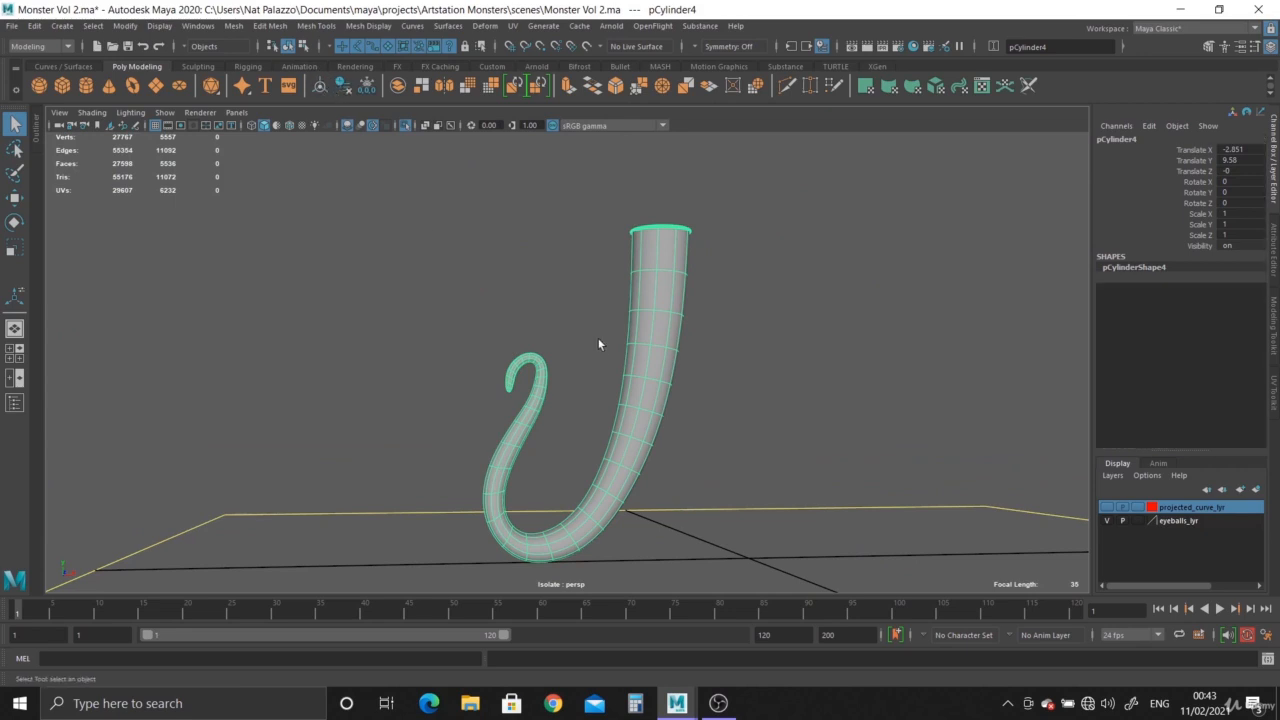
{"action": "key", "text": "ctrl+s"}
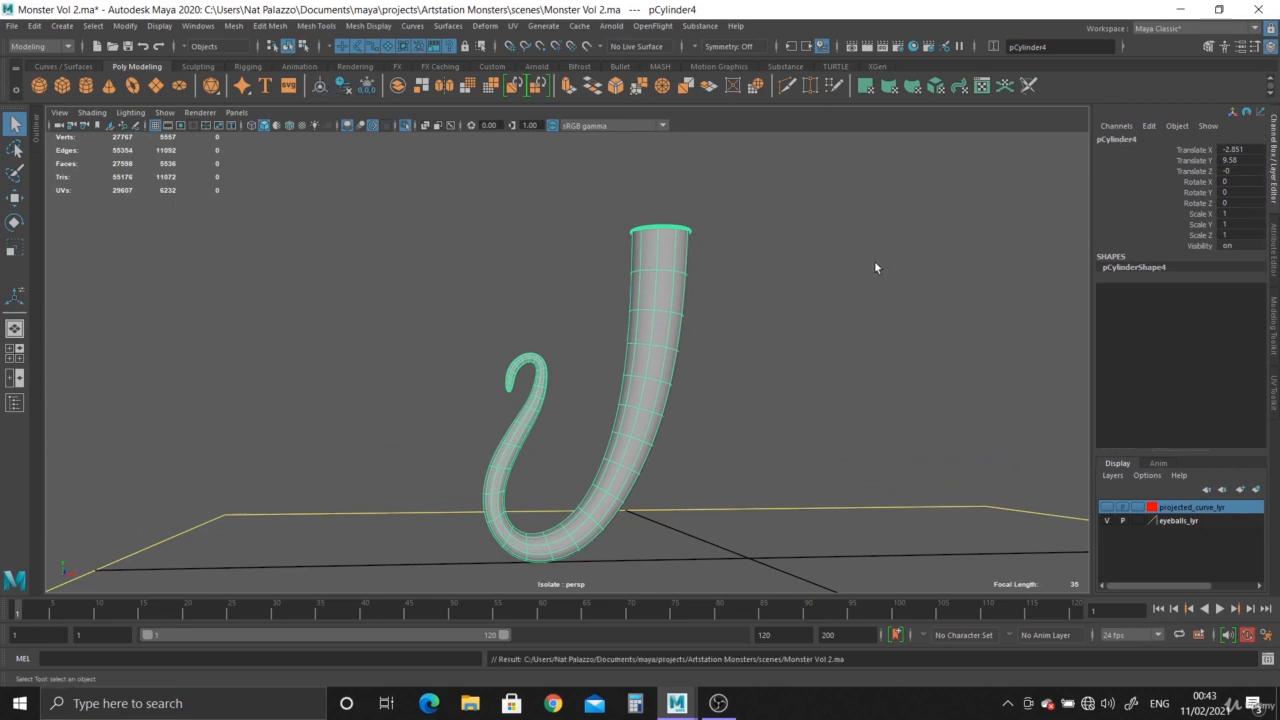
Undo the history deletion and try rotating the tentacle about its vertical axis from its existing pivot.
{"action": "key", "text": "ctrl+z"}
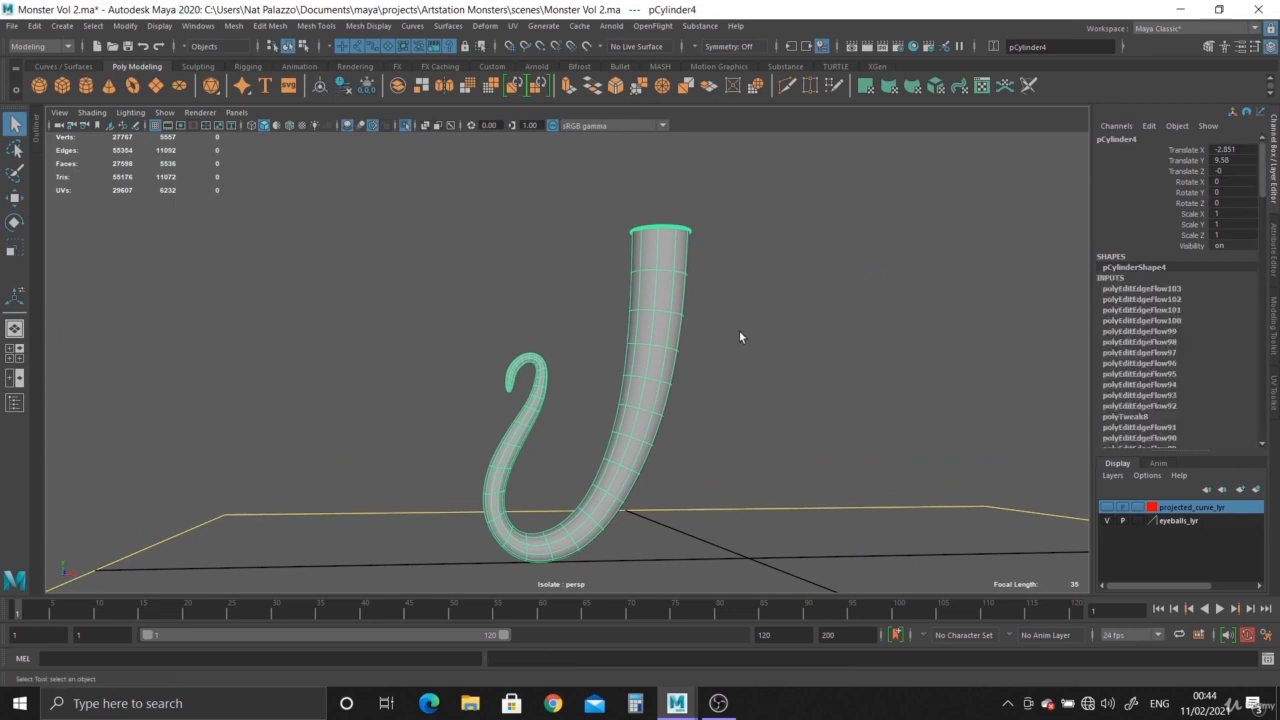
{"action": "key", "text": "e"}
{"action": "key", "text": "w"}
{"action": "left_click_drag", "start_coordinate": [740, 334], "coordinate": [618, 317], "text": "alt"}
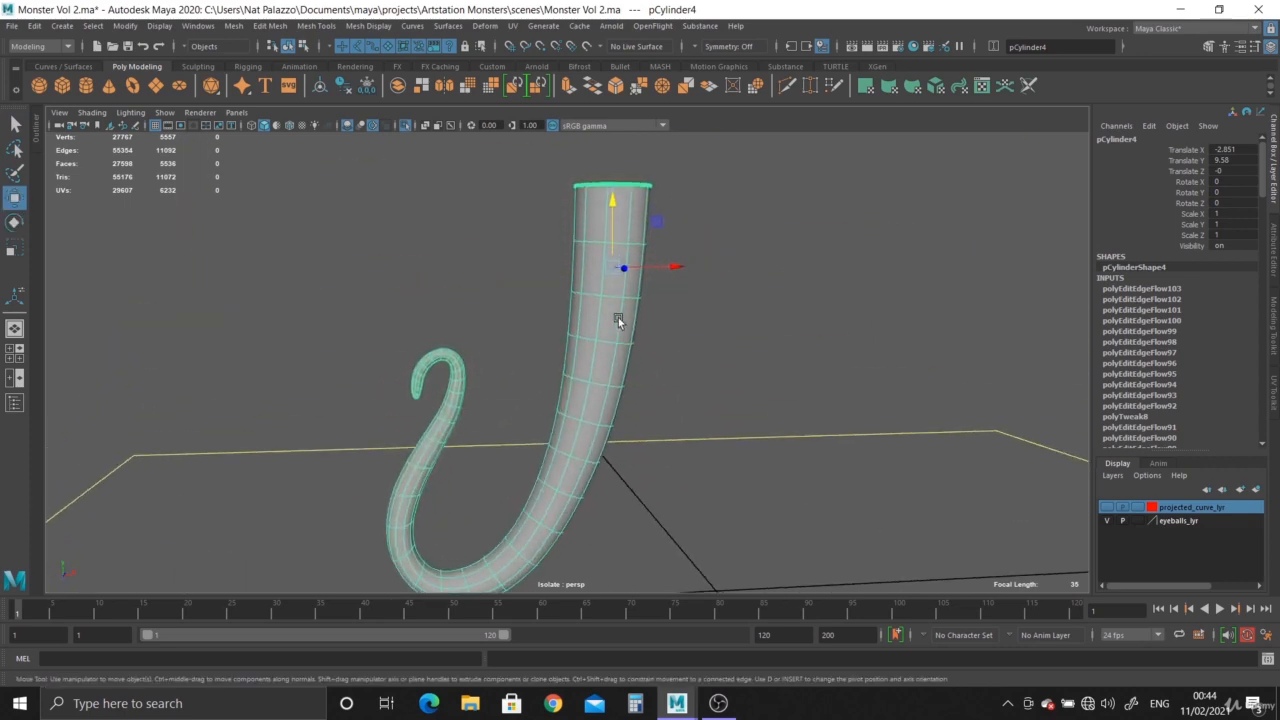
{"action": "key", "text": "e"}
{"action": "mouse_move", "coordinate": [598, 266]}
{"action": "left_mouse_down"}
{"action": "mouse_move", "coordinate": [630, 284]}
{"action": "mouse_move", "coordinate": [598, 281]}
{"action": "left_mouse_up"}
{"action": "key", "text": "ctrl+z"}
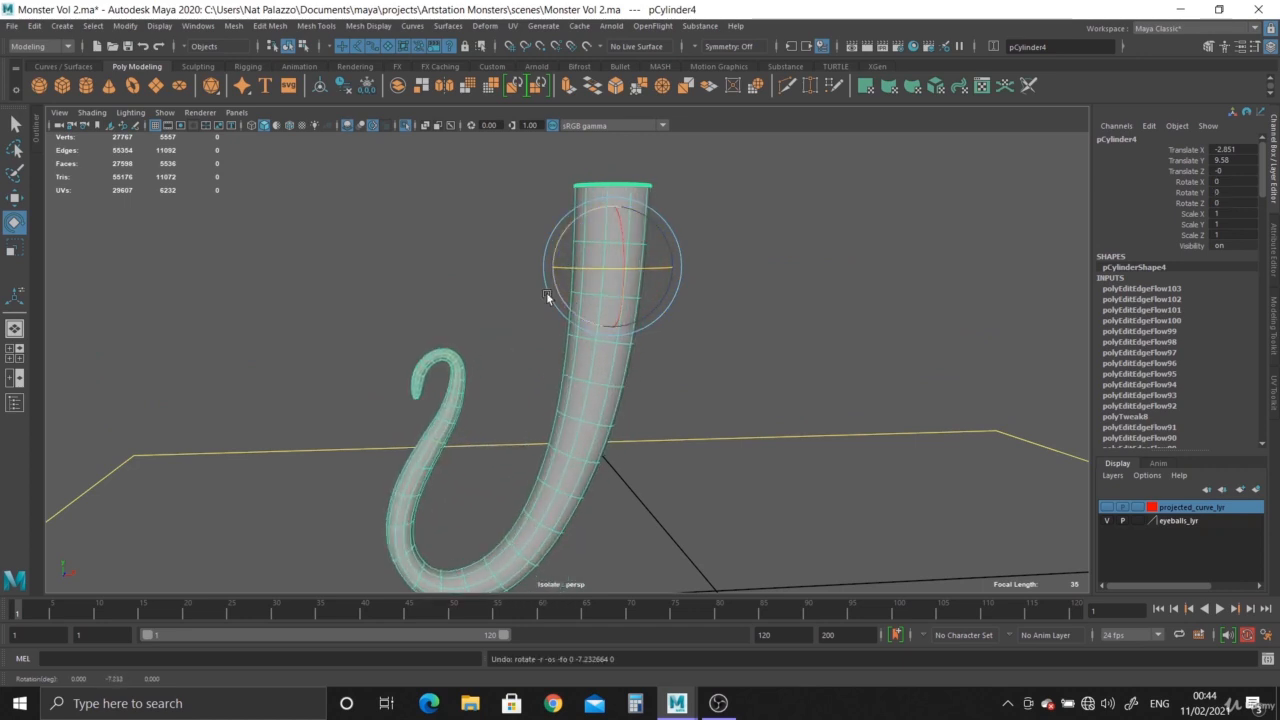
Try rotating the tentacle around a centred pivot, undo the pivot change and test a sideways rotation from the original pivot.
{"action": "left_click", "coordinate": [320, 88]}
{"action": "left_click_drag", "start_coordinate": [519, 407], "coordinate": [485, 372]}
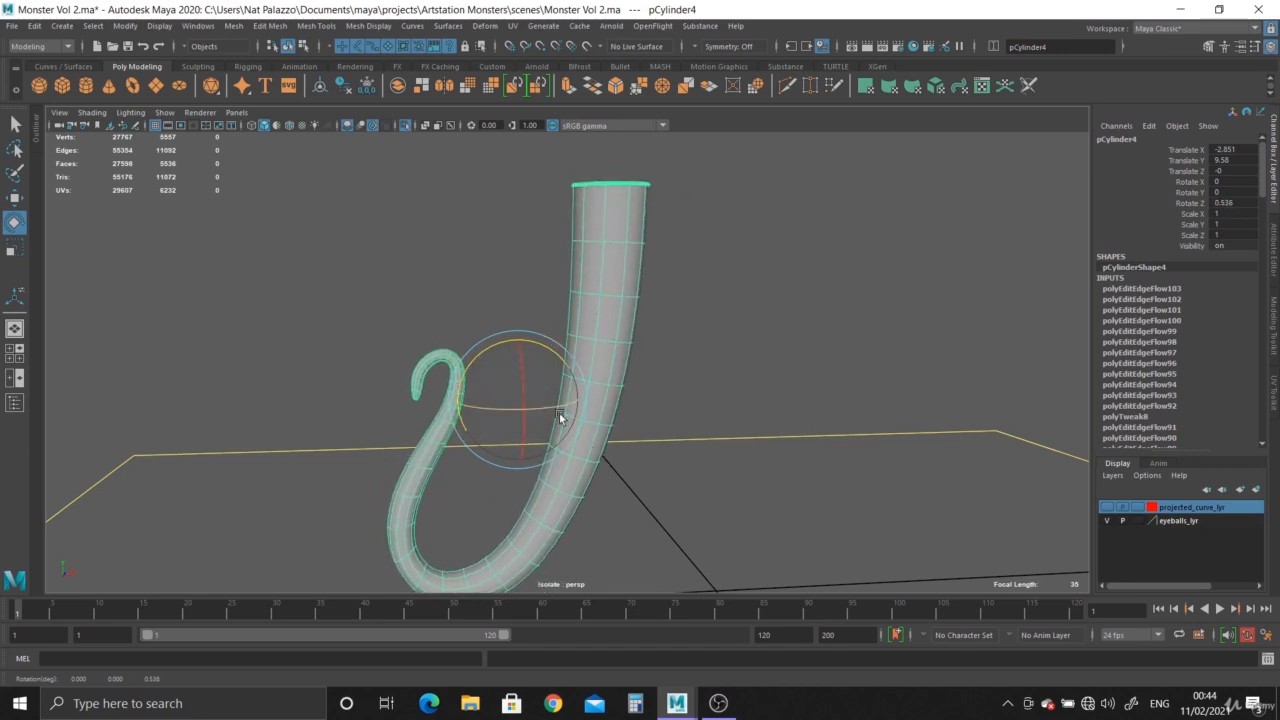
{"action": "key", "text": "ctrl+z"}
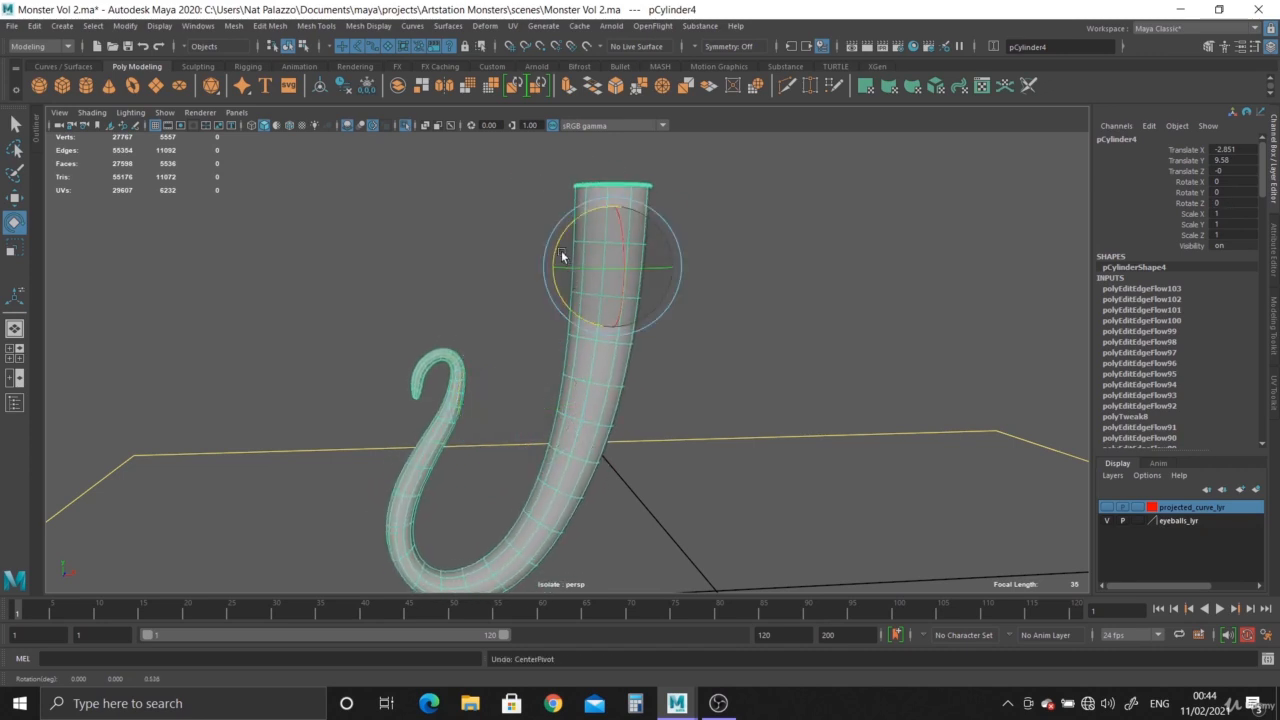
{"action": "mouse_move", "coordinate": [563, 257]}
{"action": "left_mouse_down"}
{"action": "mouse_move", "coordinate": [578, 285]}
{"action": "mouse_move", "coordinate": [556, 250]}
{"action": "mouse_move", "coordinate": [563, 267]}
{"action": "mouse_move", "coordinate": [567, 239]}
{"action": "mouse_move", "coordinate": [567, 275]}
{"action": "left_mouse_up"}
{"action": "key", "text": "ctrl+z"}
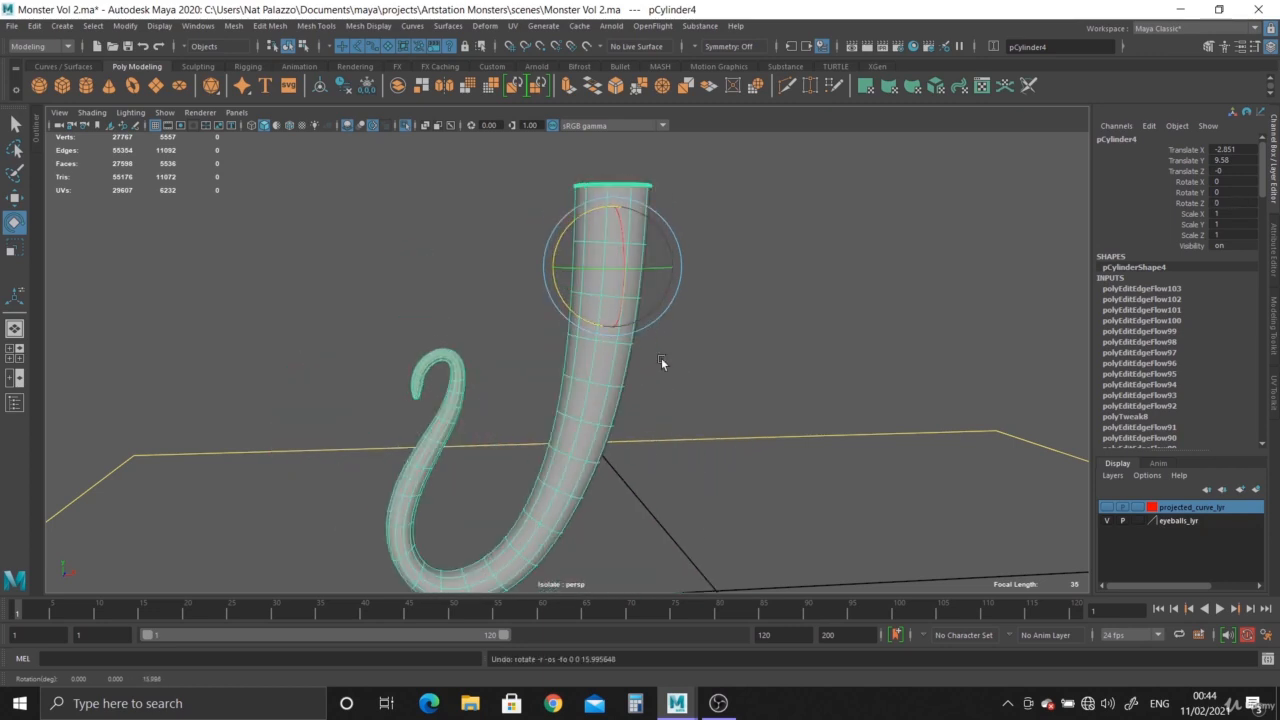
Delete the tentacle's construction history and rename the object tentacle_02.
{"action": "left_click", "coordinate": [343, 85]}
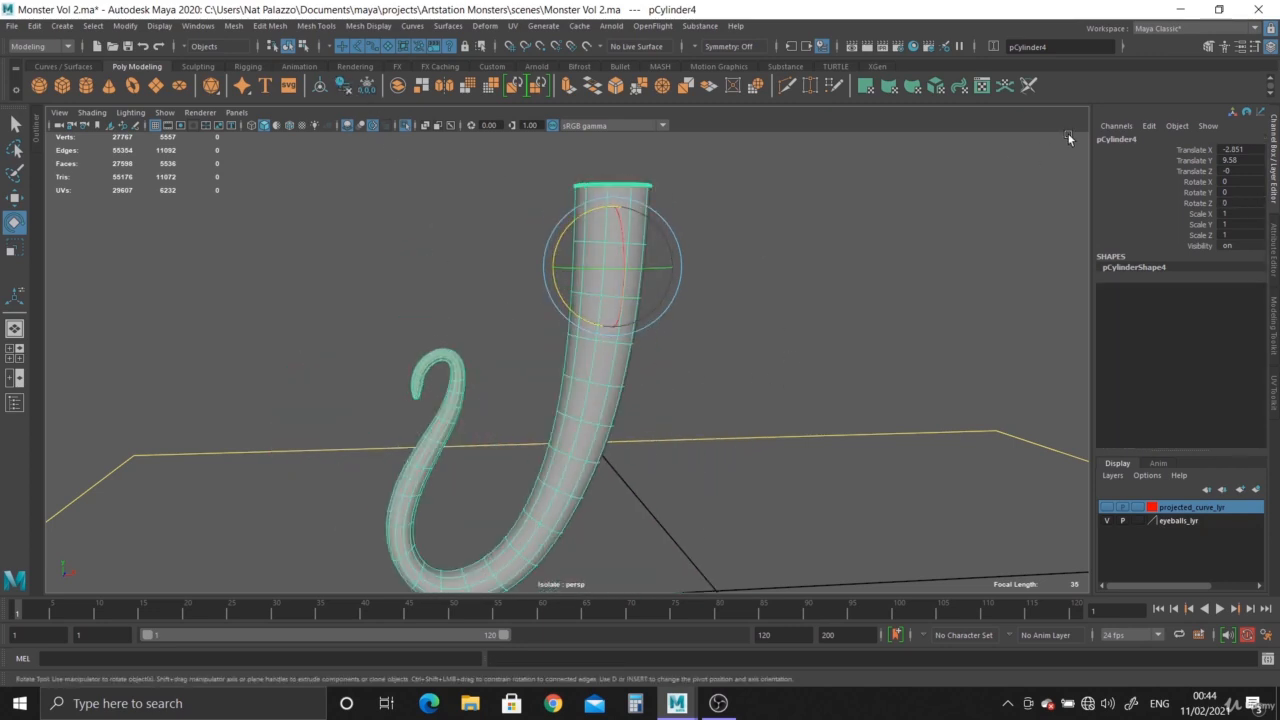
{"action": "double_click", "coordinate": [1120, 139]}
{"action": "type", "text": "tenta"}
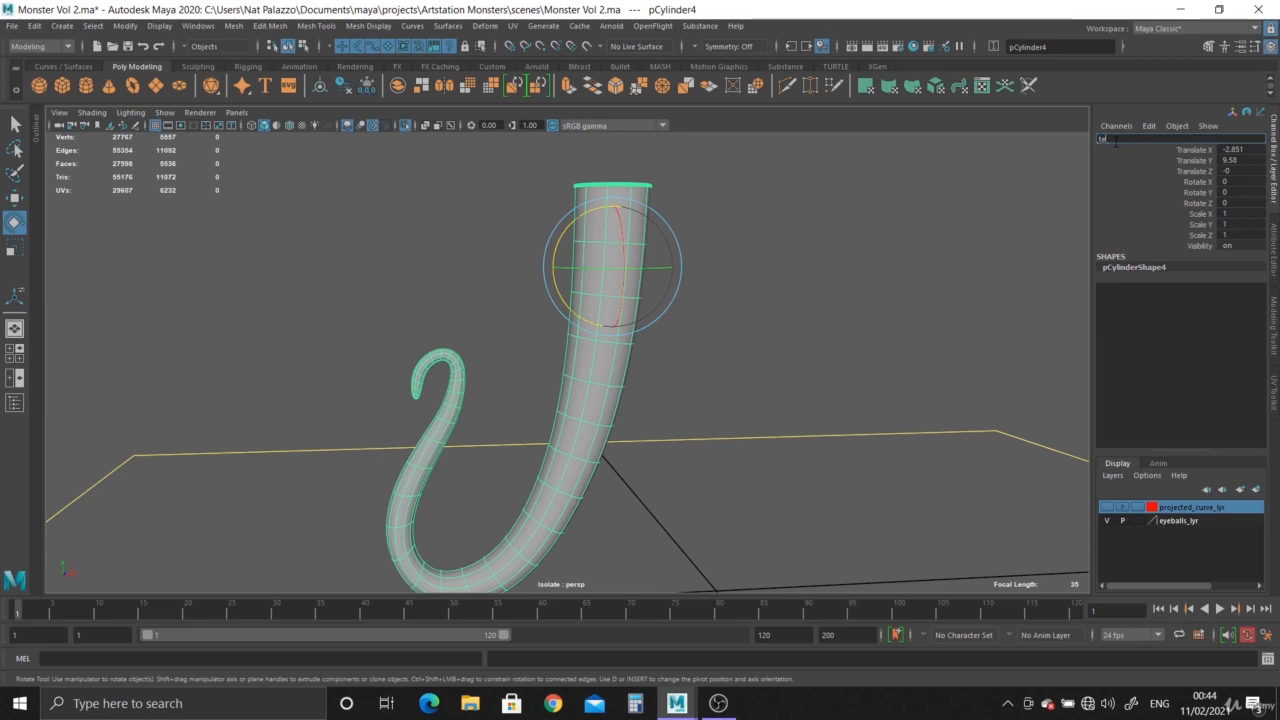
{"action": "type", "text": "cle_02"}
{"action": "key", "text": "Return"}
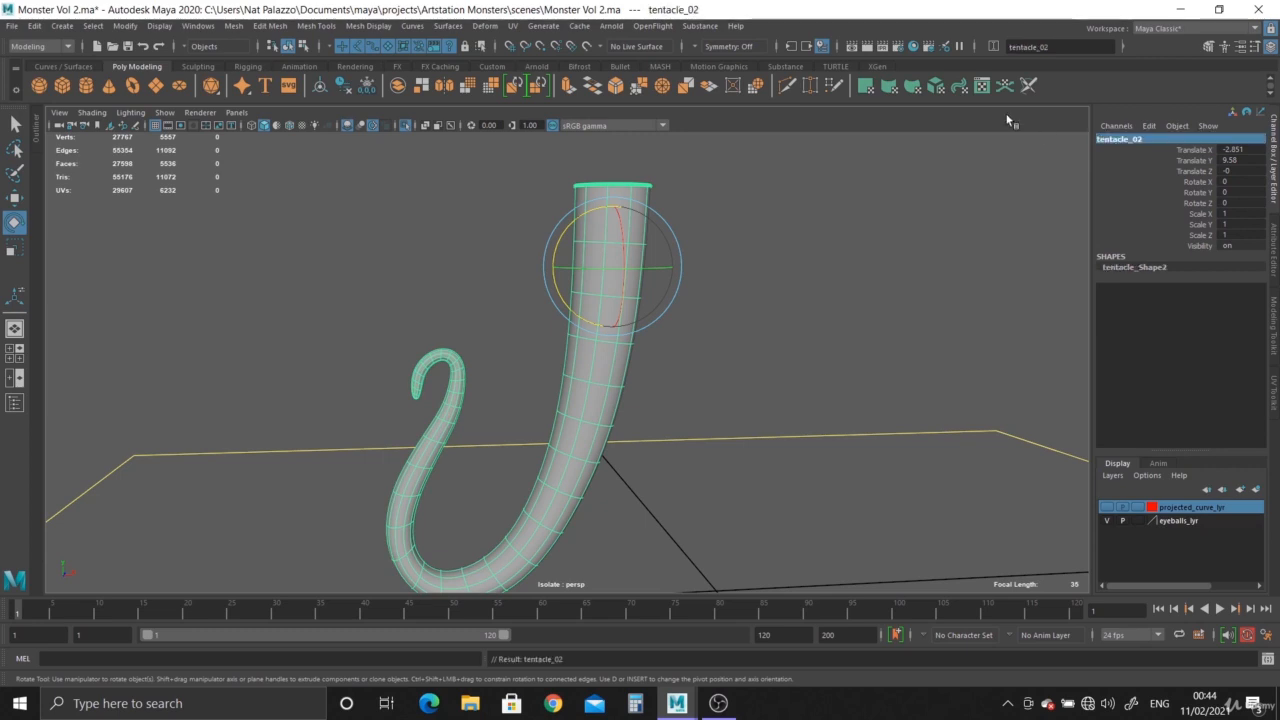
Turn off isolate select and show the last hidden objects.
{"action": "left_click", "coordinate": [404, 125]}
{"action": "scroll", "coordinate": [546, 347], "scroll_direction": "down", "scroll_amount": 1}
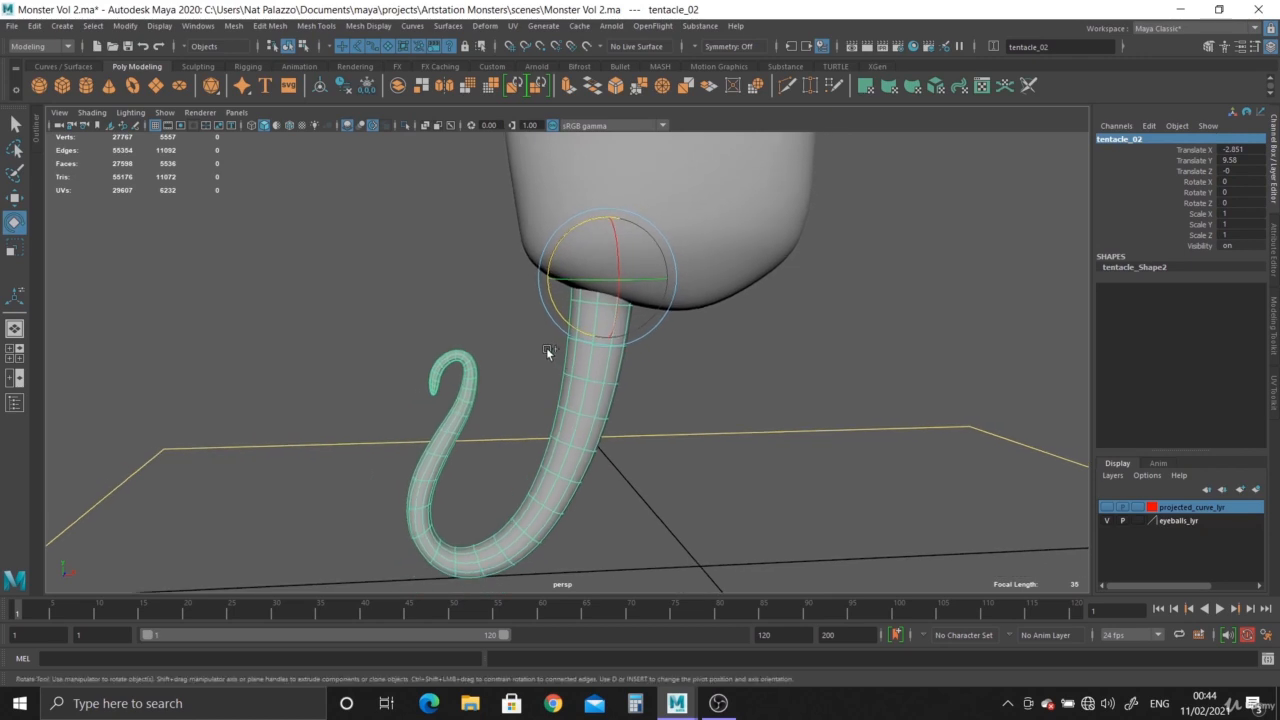
{"action": "key", "text": "ctrl+shift+h"}
Rename the larger tentacle tentacle_01.
{"action": "left_click", "coordinate": [348, 312]}
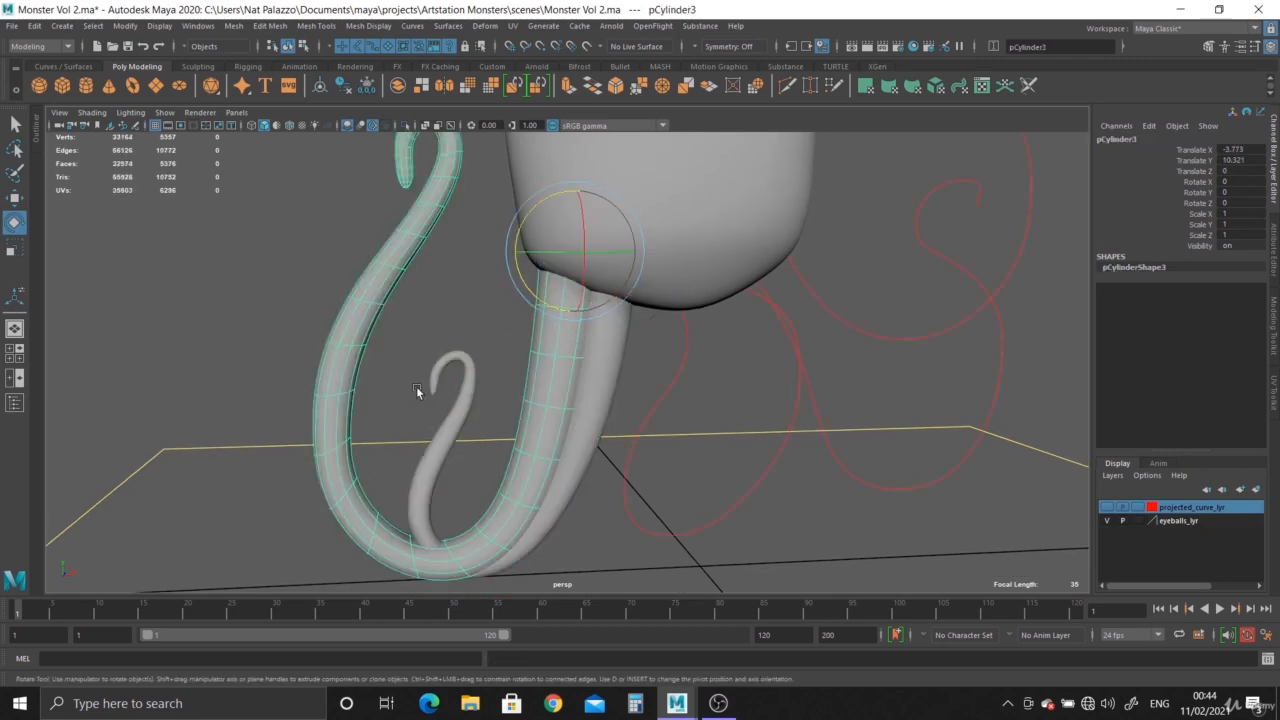
{"action": "double_click", "coordinate": [1117, 138]}
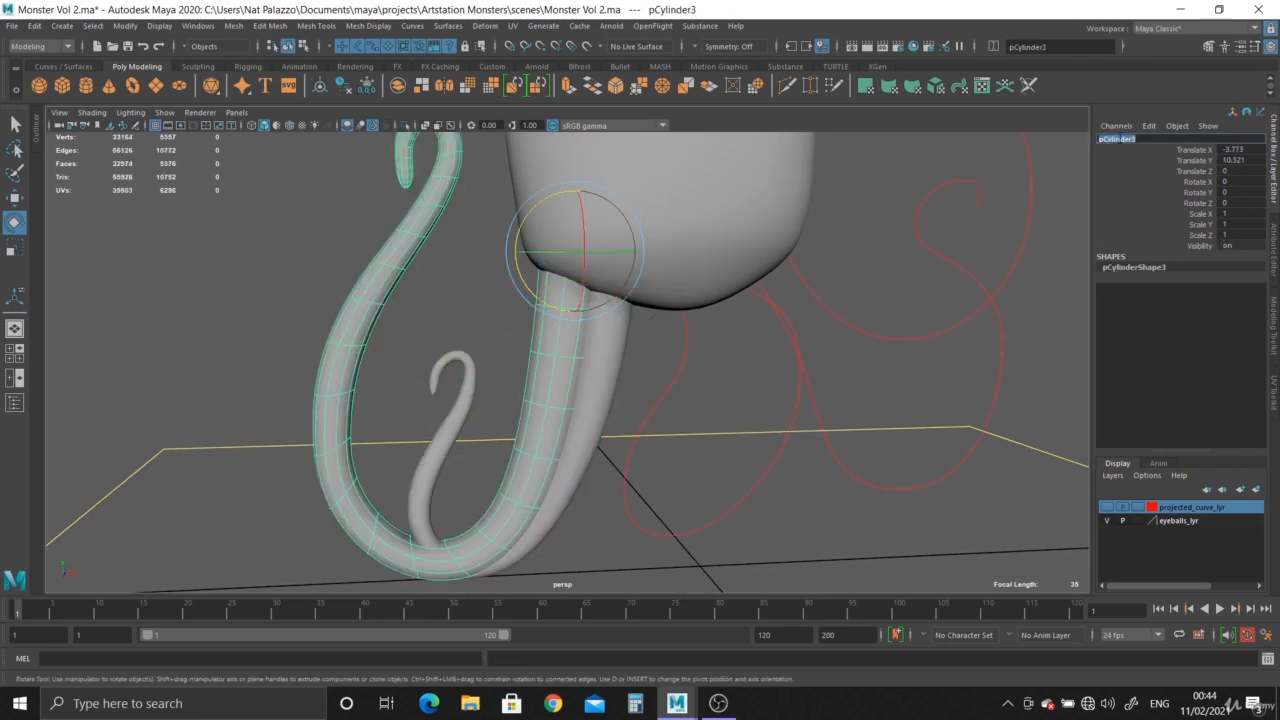
{"action": "type", "text": "tentacle_01"}
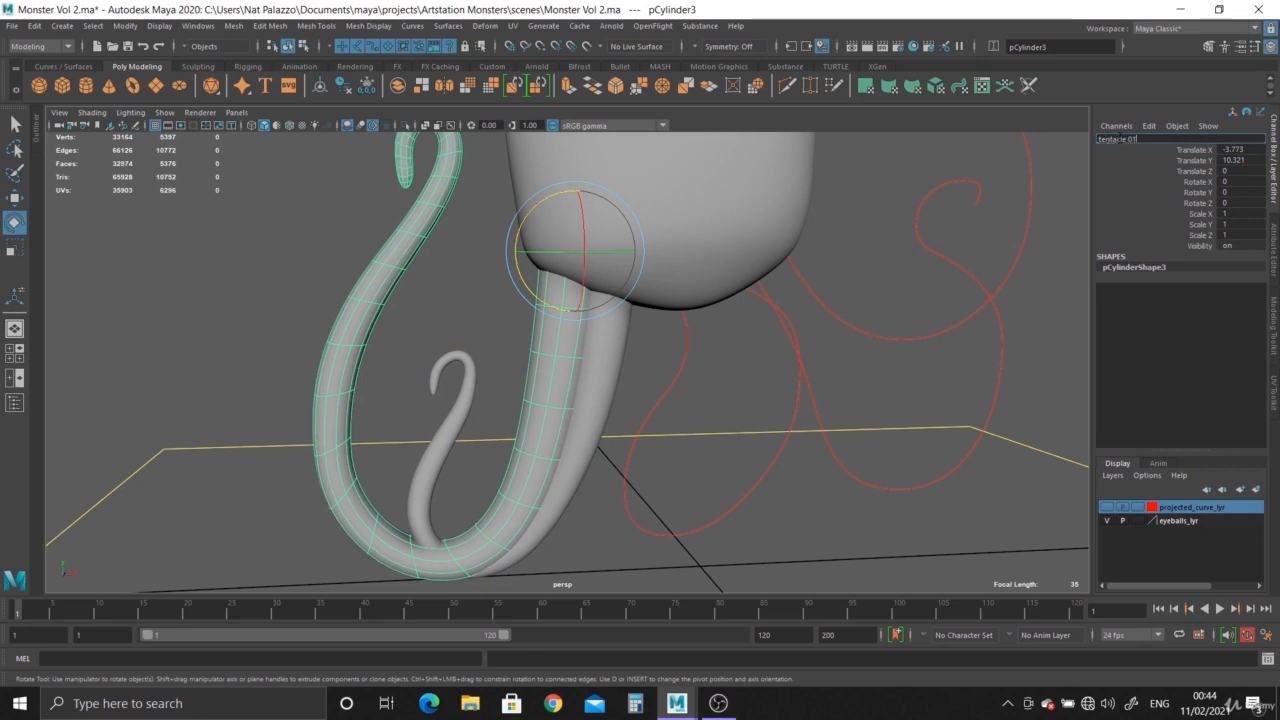
{"action": "key", "text": "Return"}
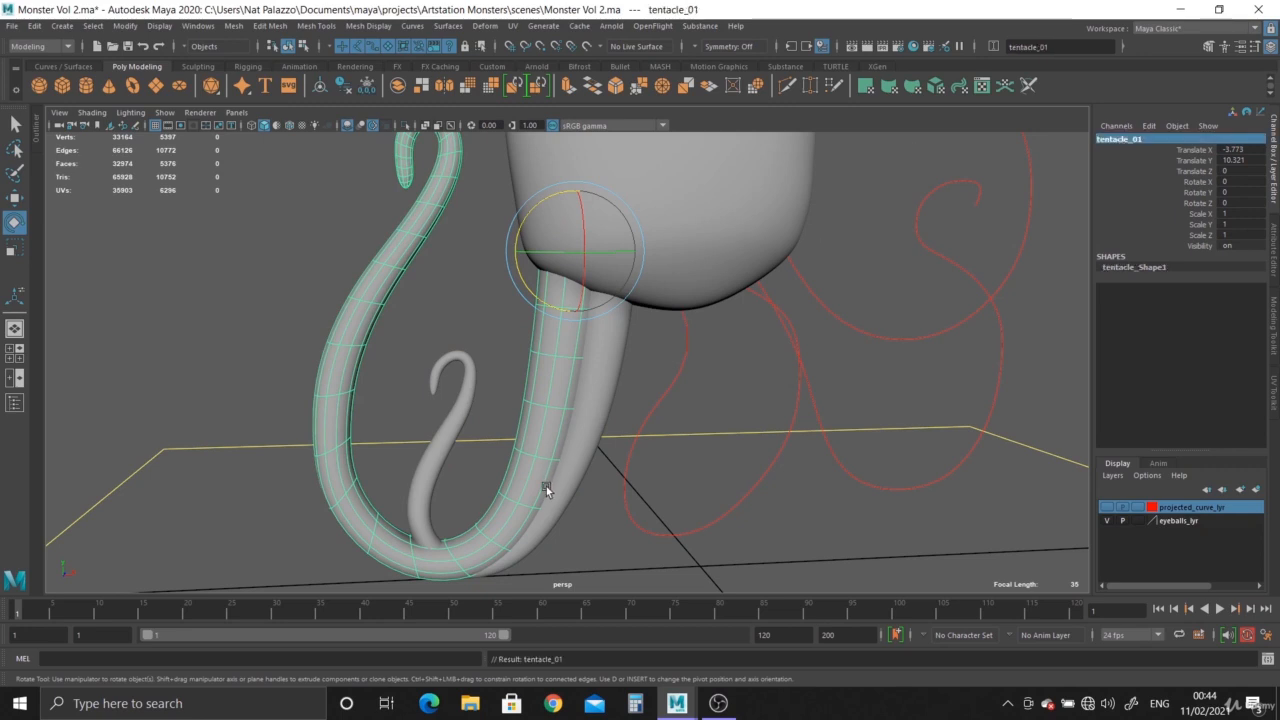
Try rotating the smaller tentacle about 29° around Y beneath the body.
{"action": "left_click_drag", "start_coordinate": [546, 486], "coordinate": [577, 354], "text": "alt"}
{"action": "left_click", "coordinate": [422, 460]}
{"action": "left_click", "coordinate": [539, 383]}
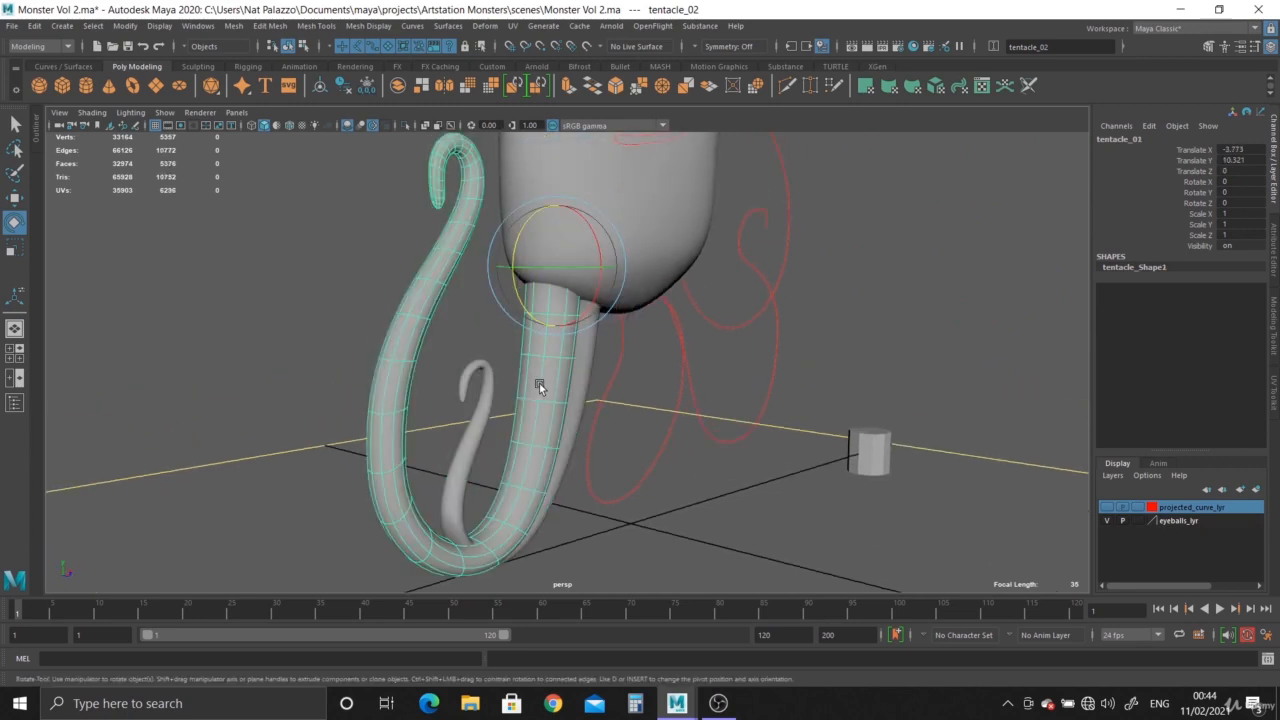
{"action": "left_click_drag", "start_coordinate": [568, 276], "coordinate": [702, 438]}
{"action": "left_click", "coordinate": [587, 391]}
{"action": "key", "text": "w"}
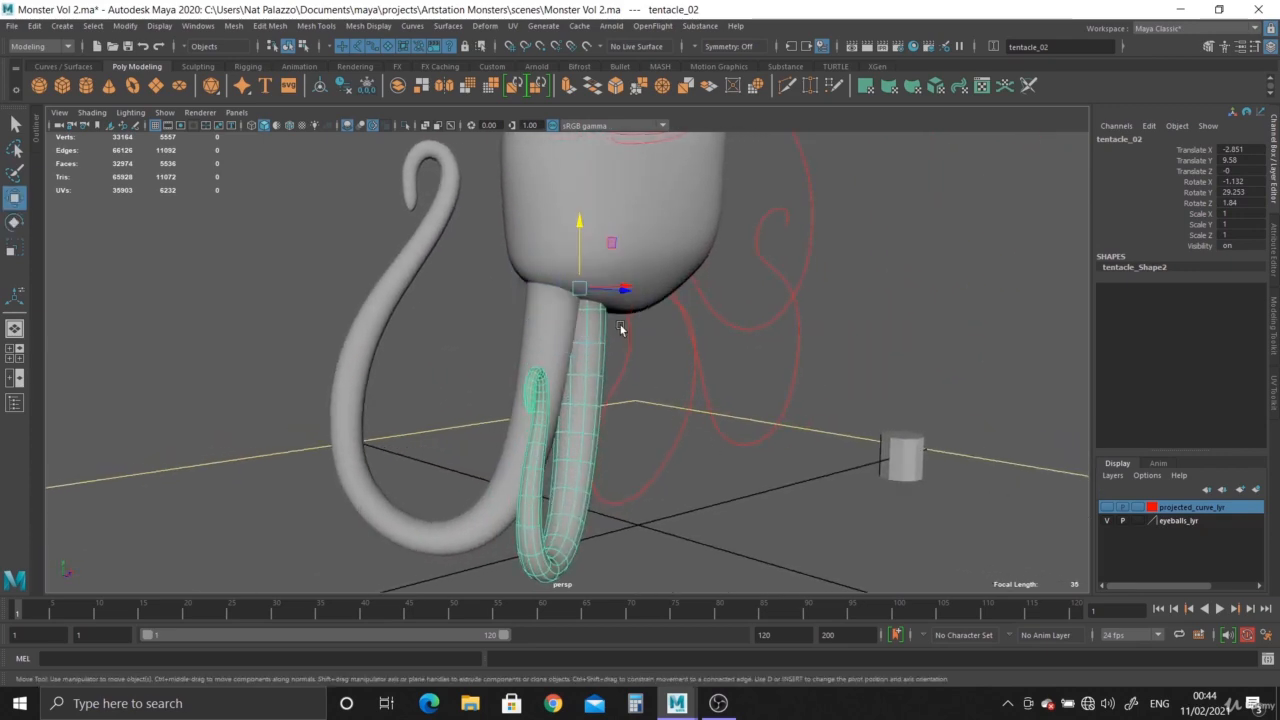
Try moving the smaller and larger tentacles apart in depth under the body.
{"action": "left_click_drag", "start_coordinate": [622, 326], "coordinate": [640, 375], "text": "alt"}
{"action": "left_click_drag", "start_coordinate": [621, 293], "coordinate": [570, 372]}
{"action": "left_click", "coordinate": [554, 364]}
{"action": "left_click_drag", "start_coordinate": [594, 286], "coordinate": [584, 289]}
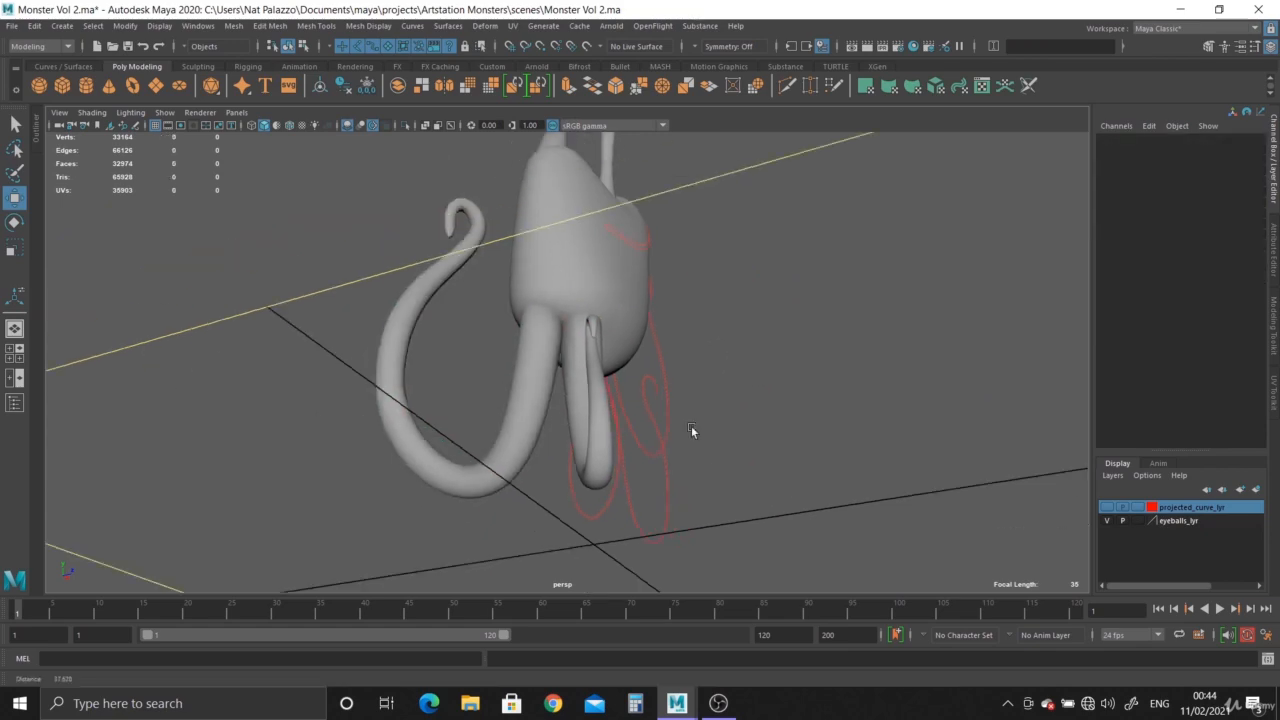
Examine the spacing of the two tentacles beneath the body from several angles and in the four-view layout.
{"action": "left_click_drag", "start_coordinate": [691, 428], "coordinate": [340, 386], "text": "alt"}
{"action": "key", "text": "space"}
{"action": "key", "text": "space"}
{"action": "scroll", "coordinate": [747, 468], "scroll_direction": "down", "scroll_amount": 2}
{"action": "middle_click_drag", "start_coordinate": [566, 384], "coordinate": [563, 188], "text": "alt"}
{"action": "key", "text": "space"}
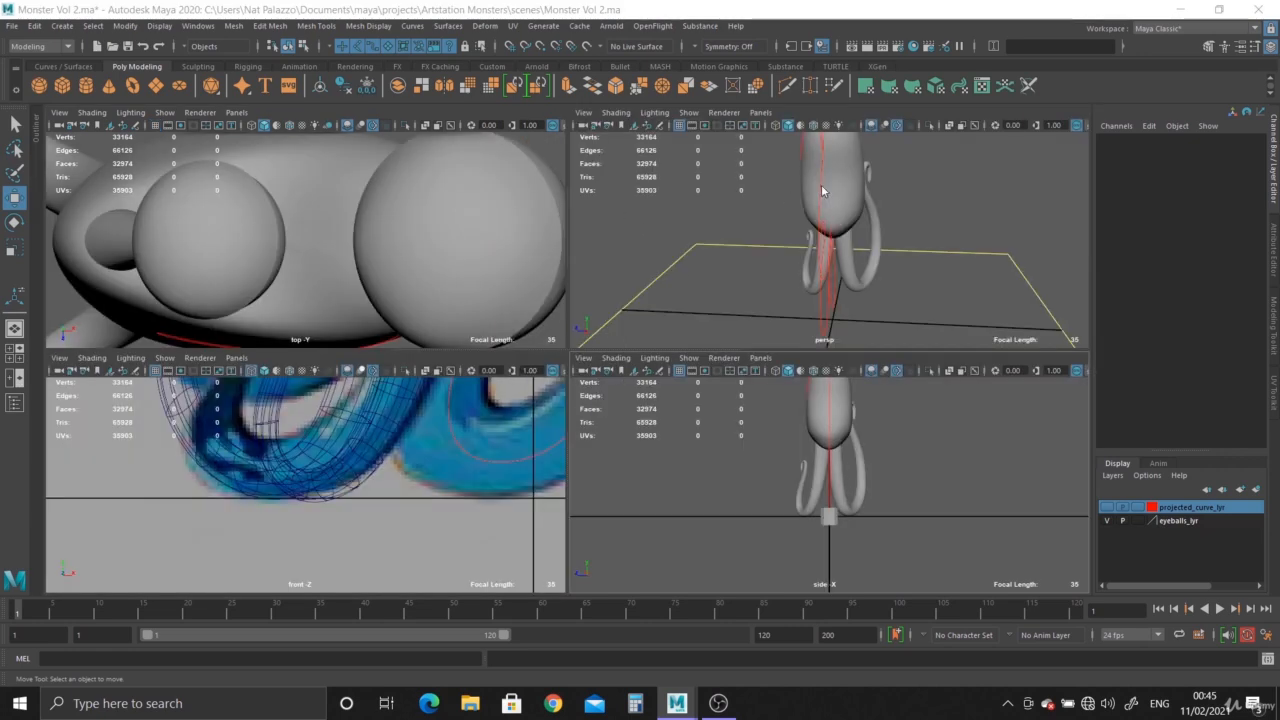
{"action": "key", "text": "space"}
{"action": "left_click_drag", "start_coordinate": [821, 184], "coordinate": [719, 383], "text": "alt"}
Undo the test moves and rotations of the two tentacles.
{"action": "key", "text": "ctrl+z"}
{"action": "key", "text": "ctrl+z"}
{"action": "key", "text": "ctrl+z"}
{"action": "key", "text": "ctrl+z"}
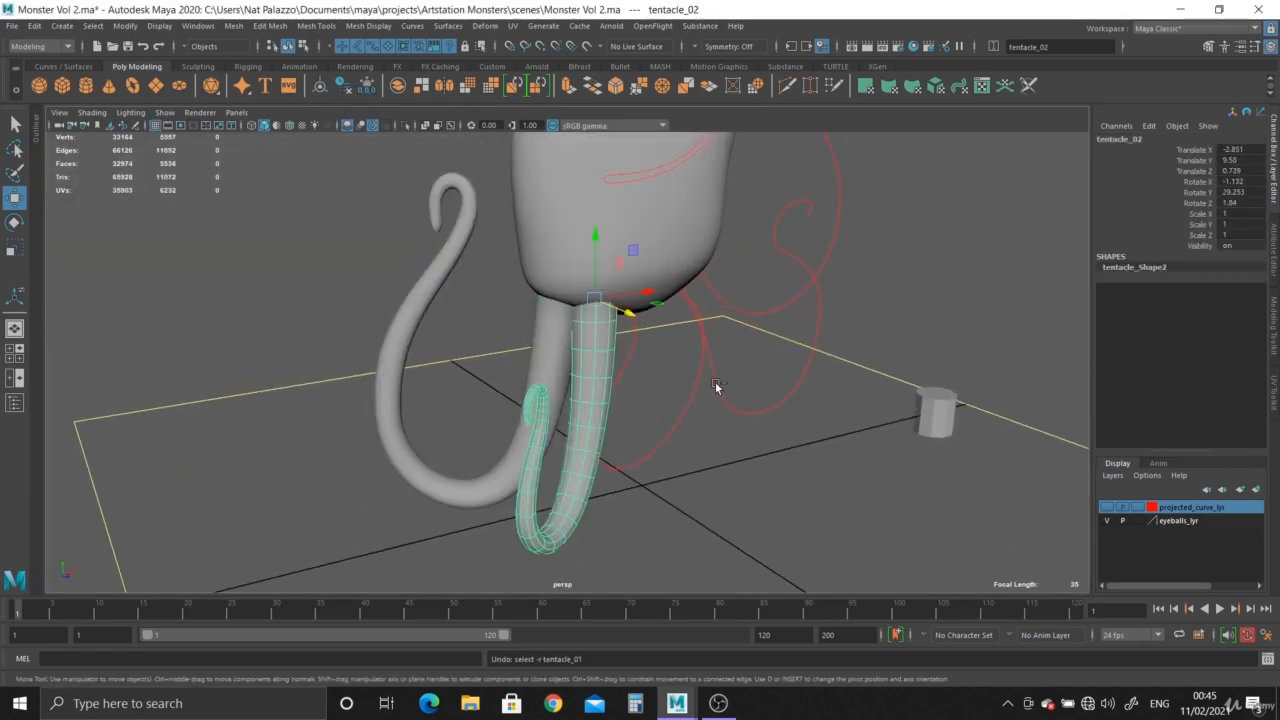
{"action": "key", "text": "ctrl+z"}
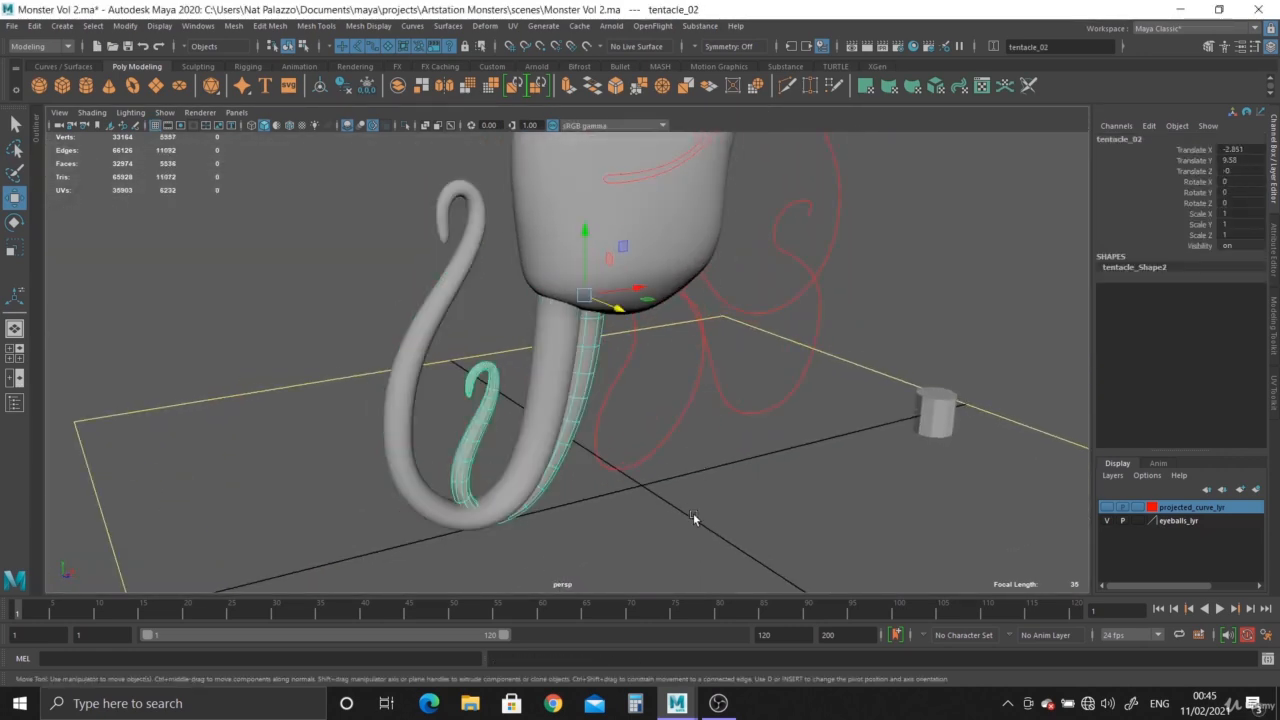
Clear the selection, turn on wireframe on shaded and examine the whole monster with both tentacles.
{"action": "left_click", "coordinate": [693, 514]}
{"action": "left_click_drag", "start_coordinate": [690, 510], "coordinate": [631, 429], "text": "alt"}
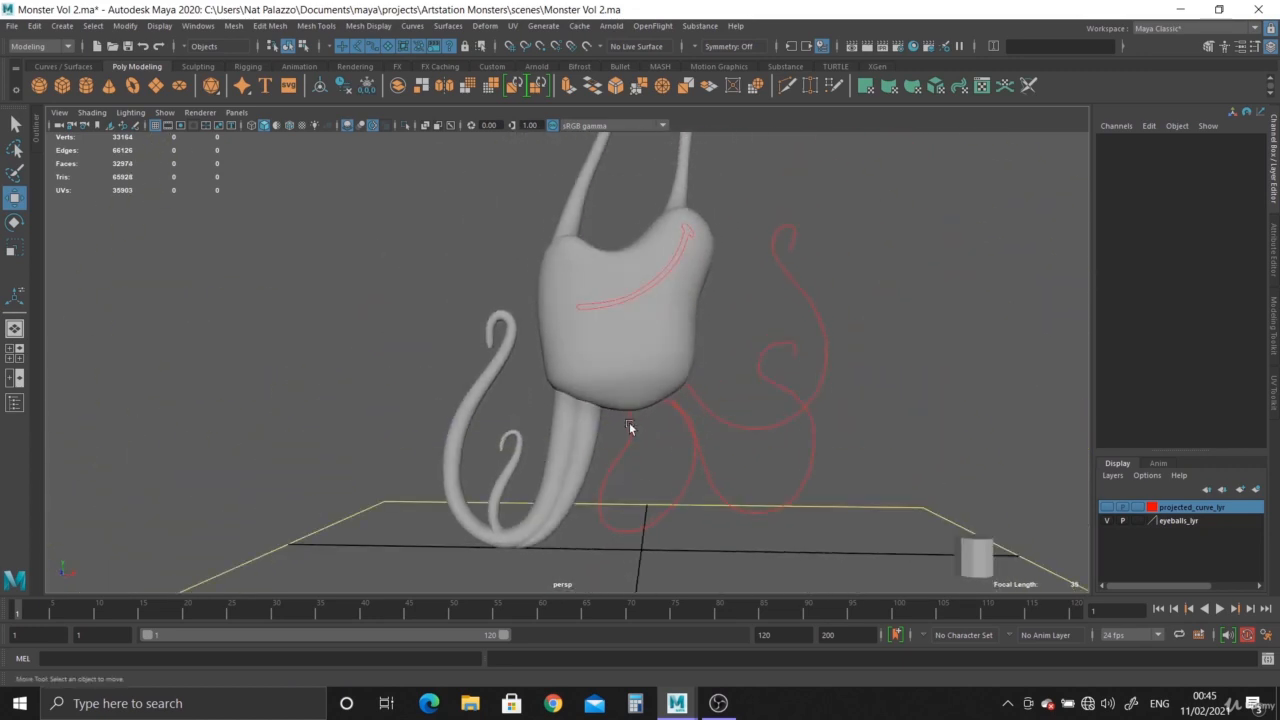
{"action": "middle_click_drag", "start_coordinate": [725, 488], "coordinate": [722, 401], "text": "alt"}
{"action": "right_click_drag", "start_coordinate": [722, 401], "coordinate": [770, 474], "text": "alt"}
{"action": "middle_click_drag", "start_coordinate": [770, 474], "coordinate": [770, 540], "text": "alt"}
{"action": "right_click_drag", "start_coordinate": [770, 540], "coordinate": [392, 190], "text": "alt"}
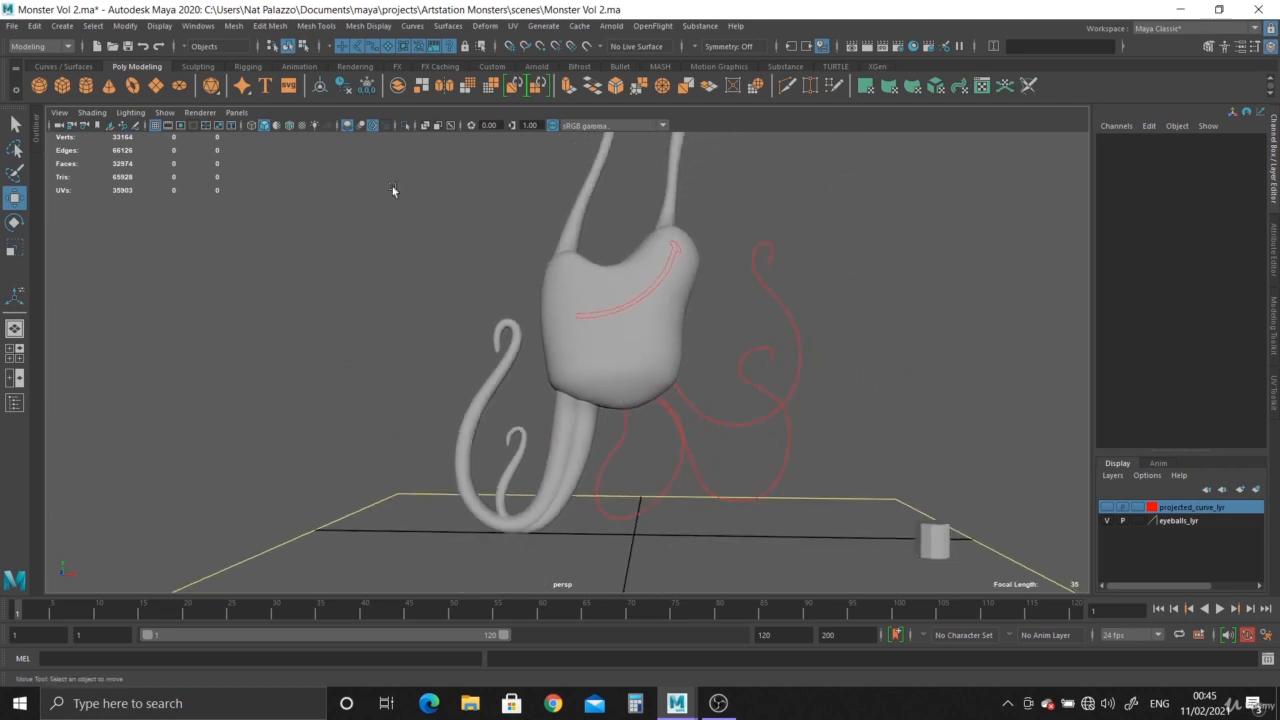
{"action": "left_click", "coordinate": [289, 125]}
{"action": "mouse_move", "coordinate": [720, 474]}
{"action": "left_mouse_down", "text": "alt"}
{"action": "mouse_move", "coordinate": [677, 431]}
{"action": "mouse_move", "coordinate": [666, 371]}
{"action": "left_mouse_up", "text": "alt"}
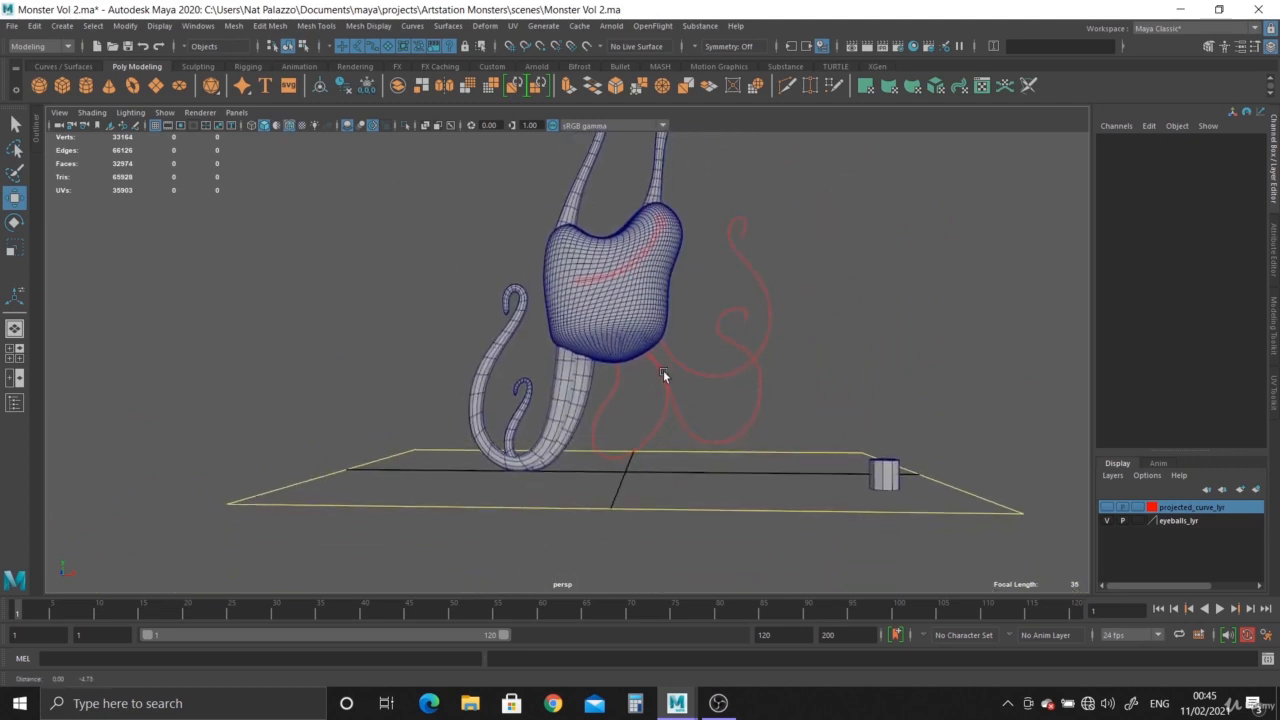